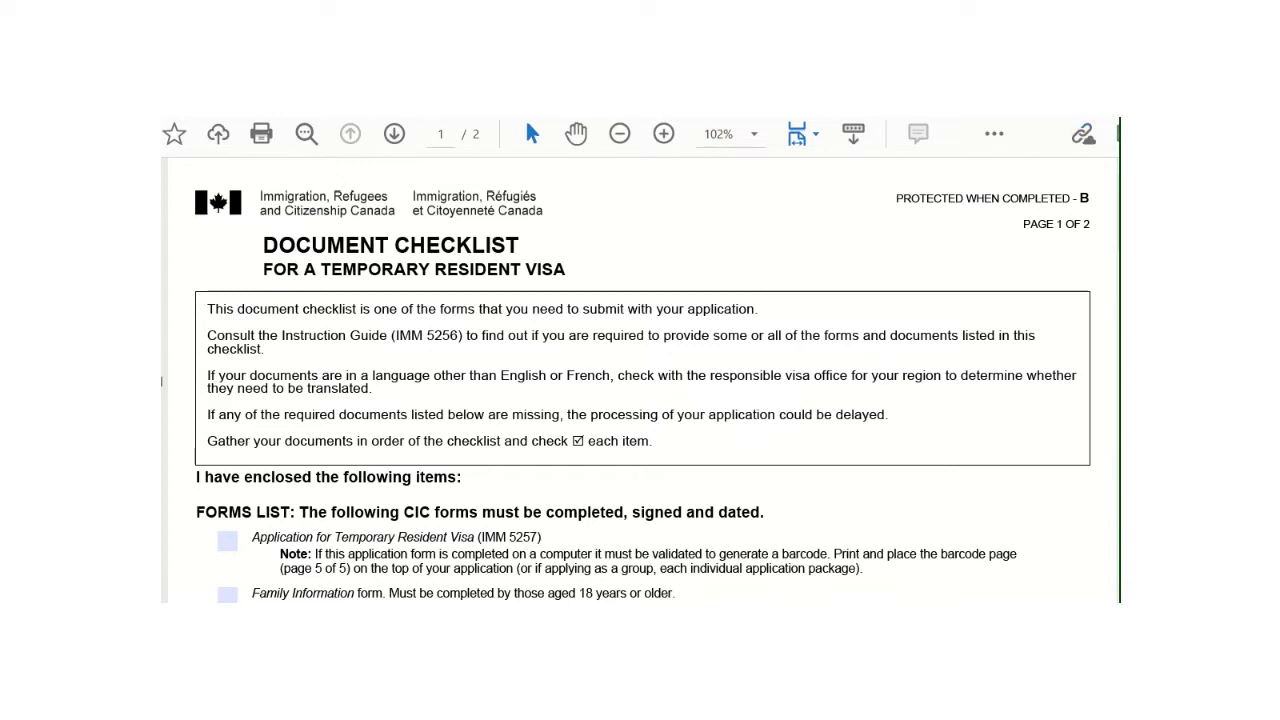
- Check off all five items in the Forms List: IMM 5257, Family Information, IMM 5409, IMM 5476 and IMM 5475
{"action": "scroll", "coordinate": [643, 380], "scroll_direction": "down", "scroll_amount": 5}
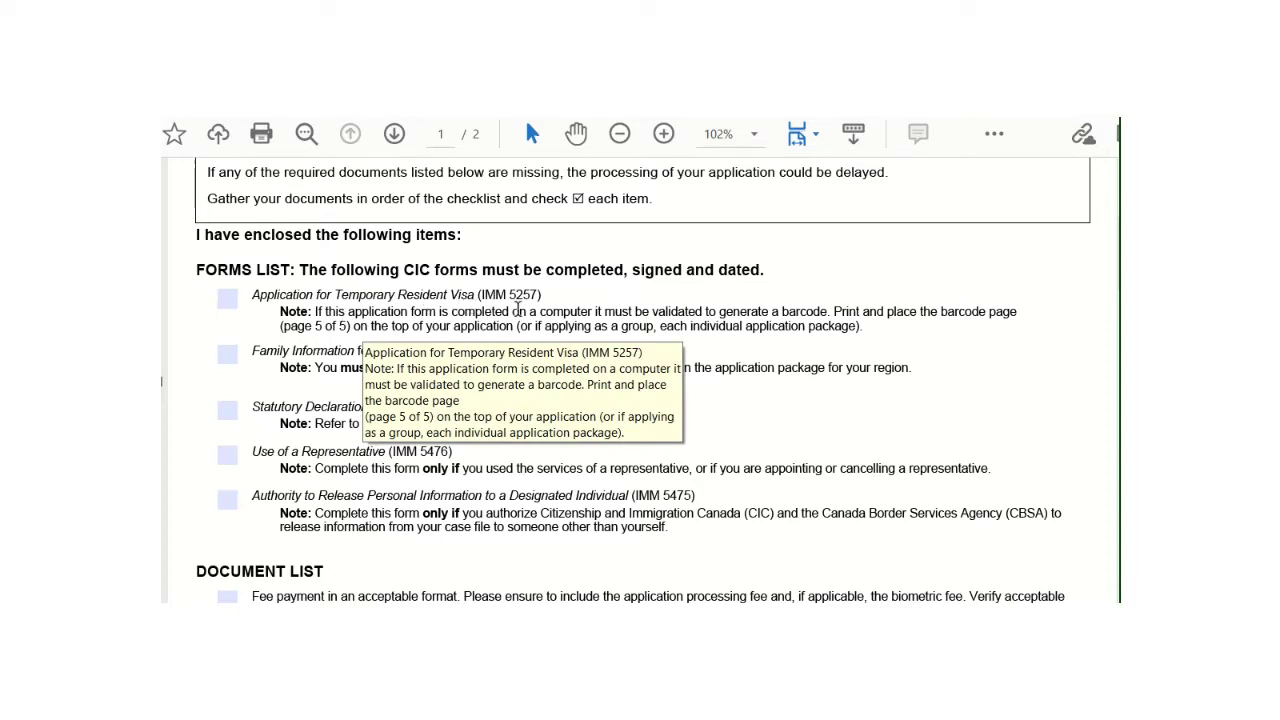
{"action": "left_click", "coordinate": [227, 302]}
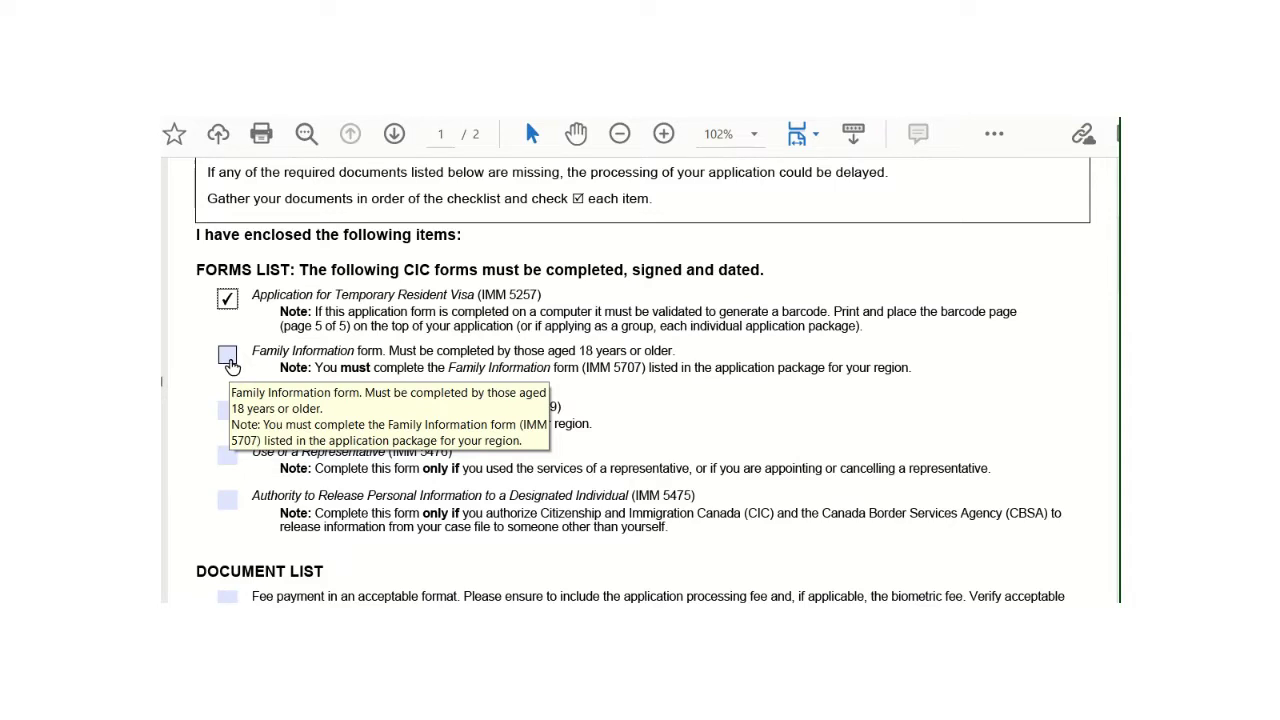
{"action": "left_click", "coordinate": [228, 356]}
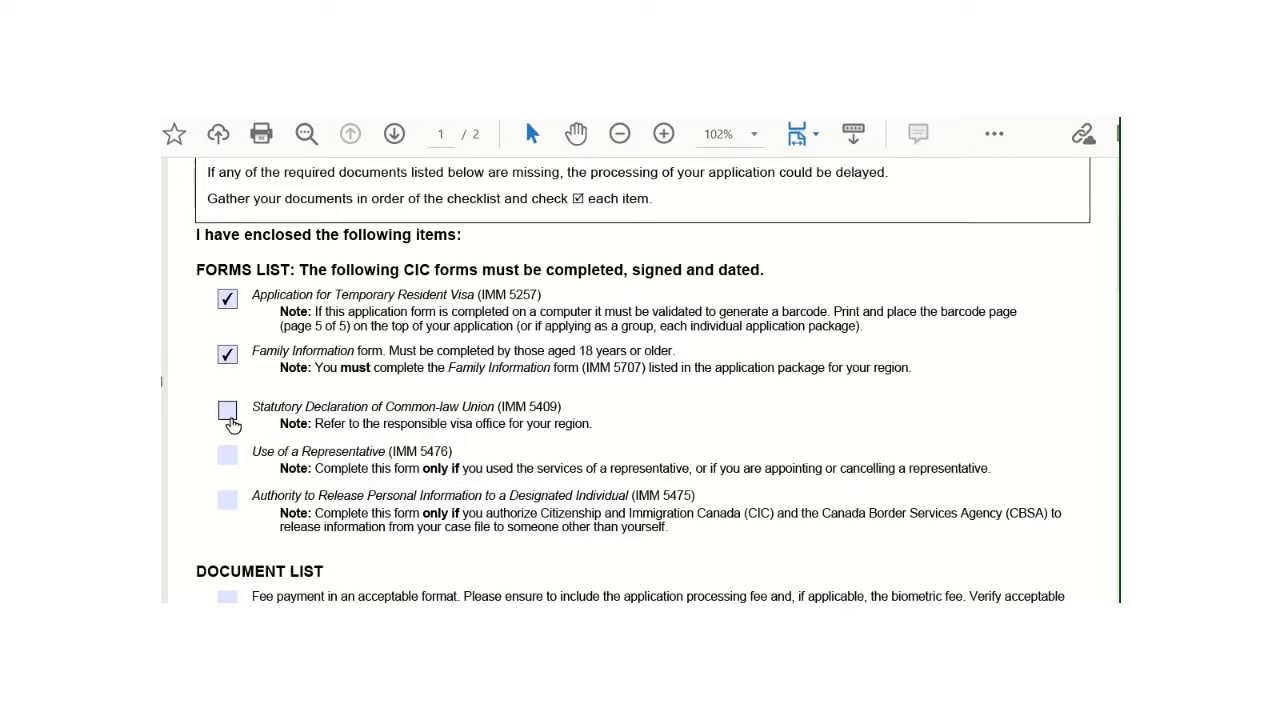
{"action": "left_click", "coordinate": [228, 412]}
{"action": "scroll", "coordinate": [1113, 377], "scroll_direction": "down", "scroll_amount": 2}
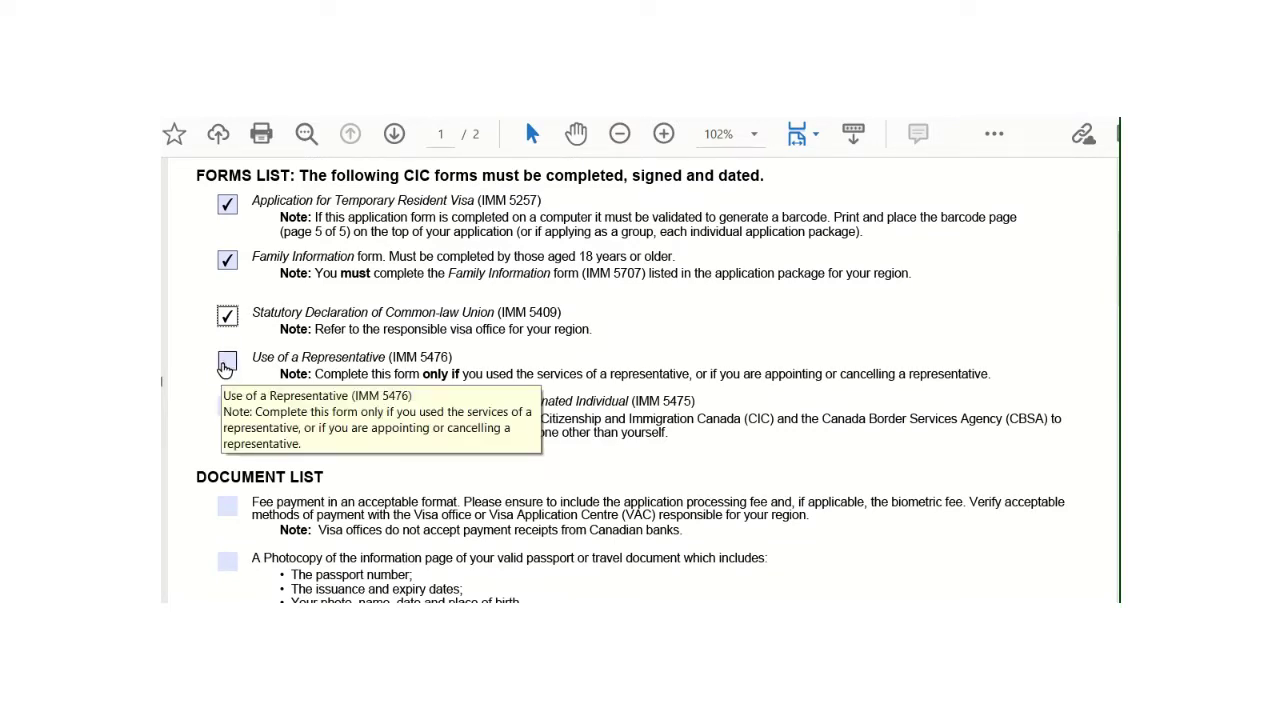
{"action": "left_click", "coordinate": [227, 362]}
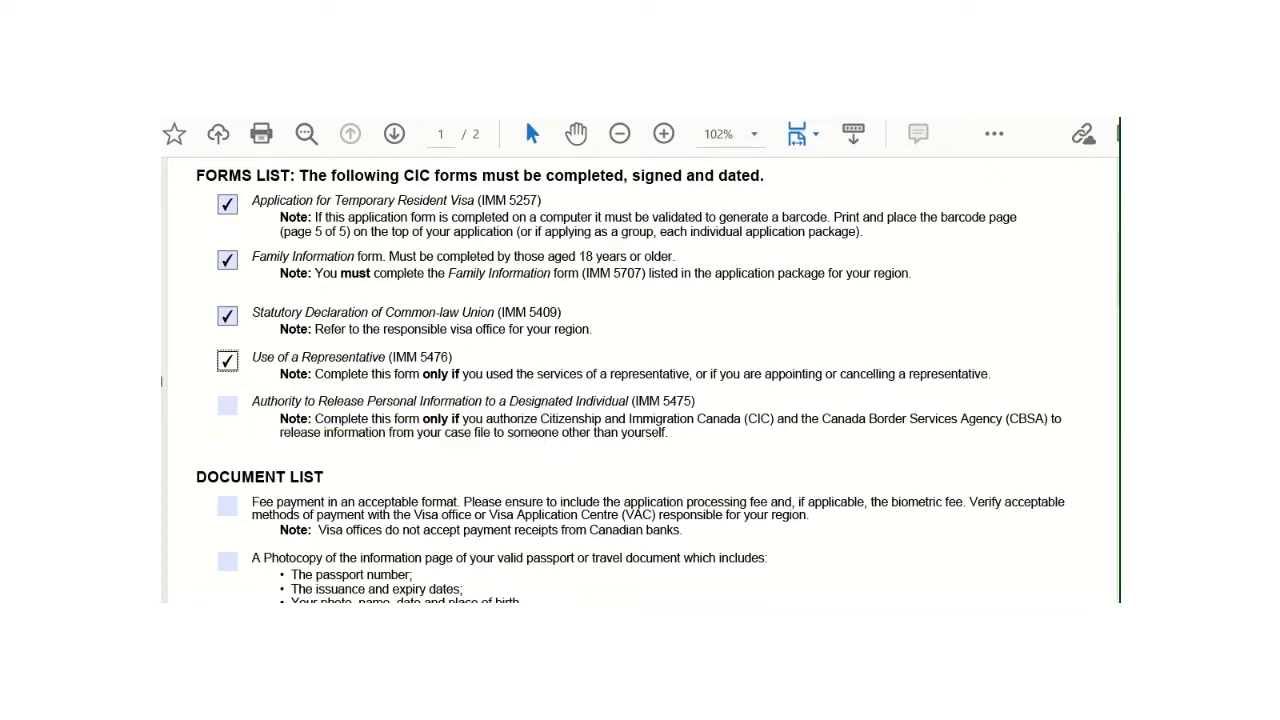
{"action": "scroll", "coordinate": [631, 380], "scroll_direction": "down", "scroll_amount": 2}
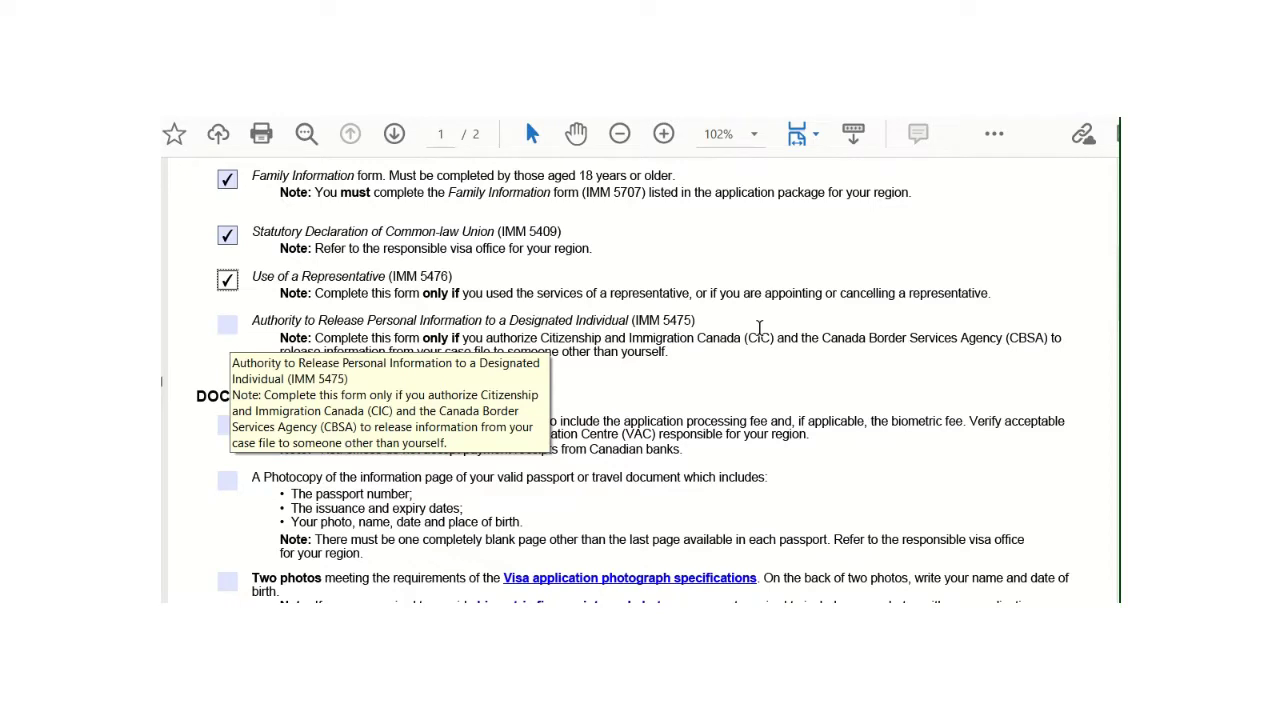
{"action": "left_click", "coordinate": [228, 326]}
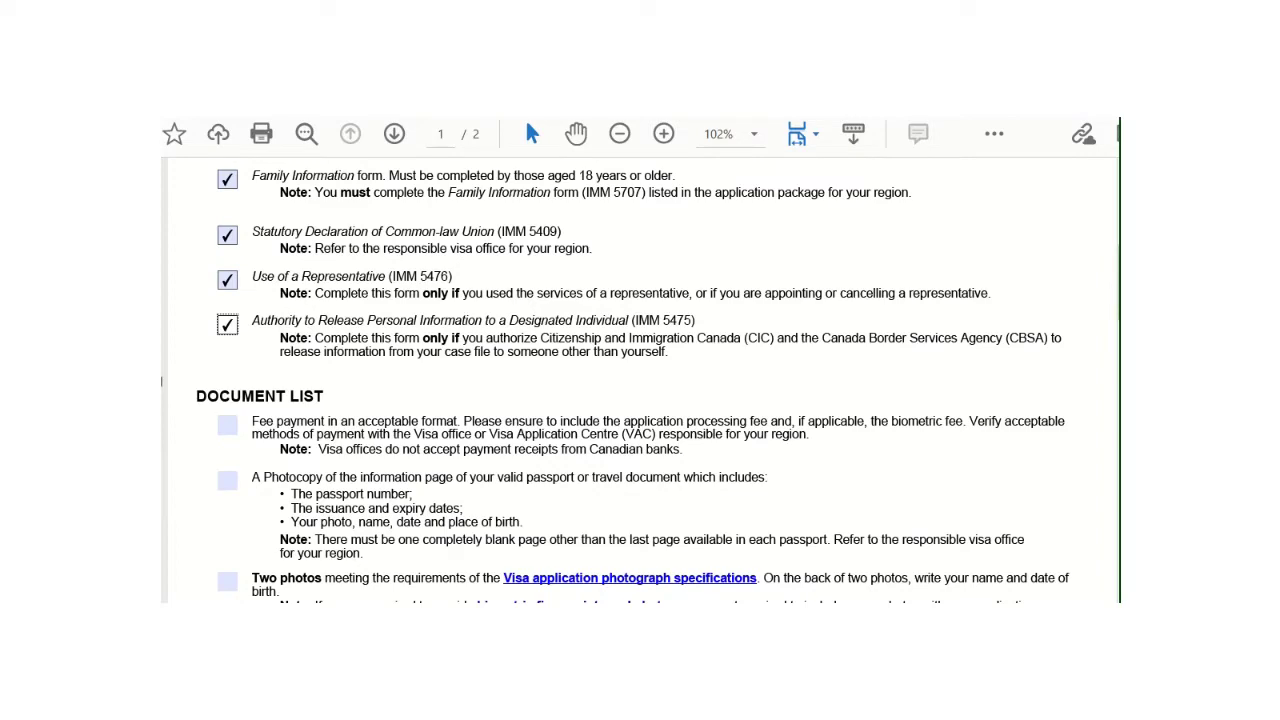
- Review the checklist's Document List and the Parents and Grandparents Super Visa requirements on page 2
{"action": "scroll", "coordinate": [640, 380], "scroll_direction": "up", "scroll_amount": 2}
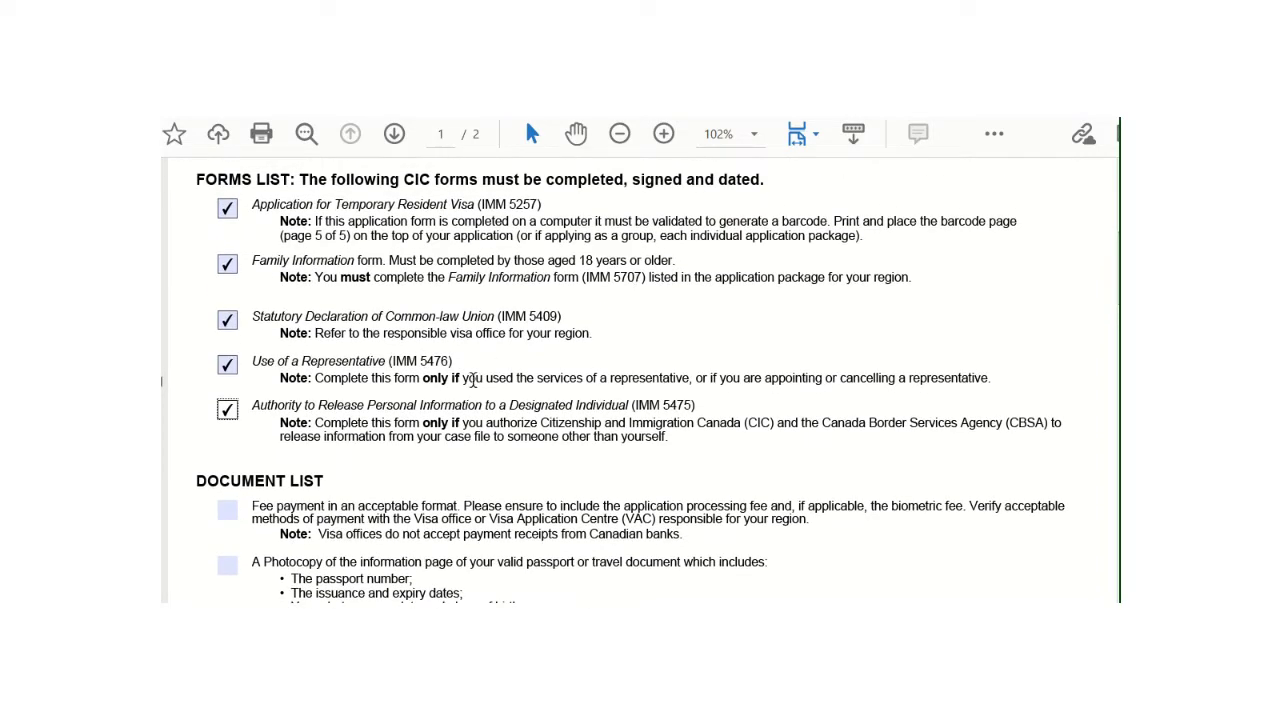
{"action": "scroll", "coordinate": [473, 380], "scroll_direction": "down", "scroll_amount": 5}
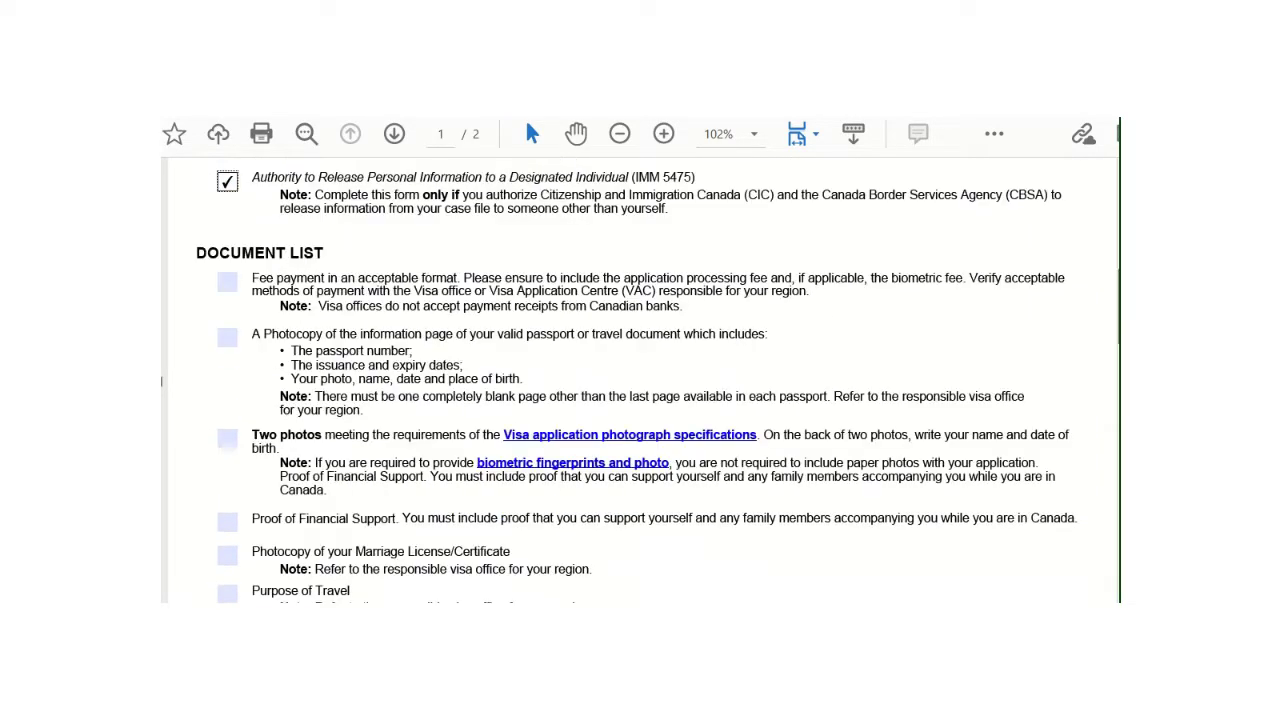
{"action": "scroll", "coordinate": [637, 380], "scroll_direction": "down", "scroll_amount": 1}
{"action": "scroll", "coordinate": [637, 380], "scroll_direction": "down", "scroll_amount": 1}
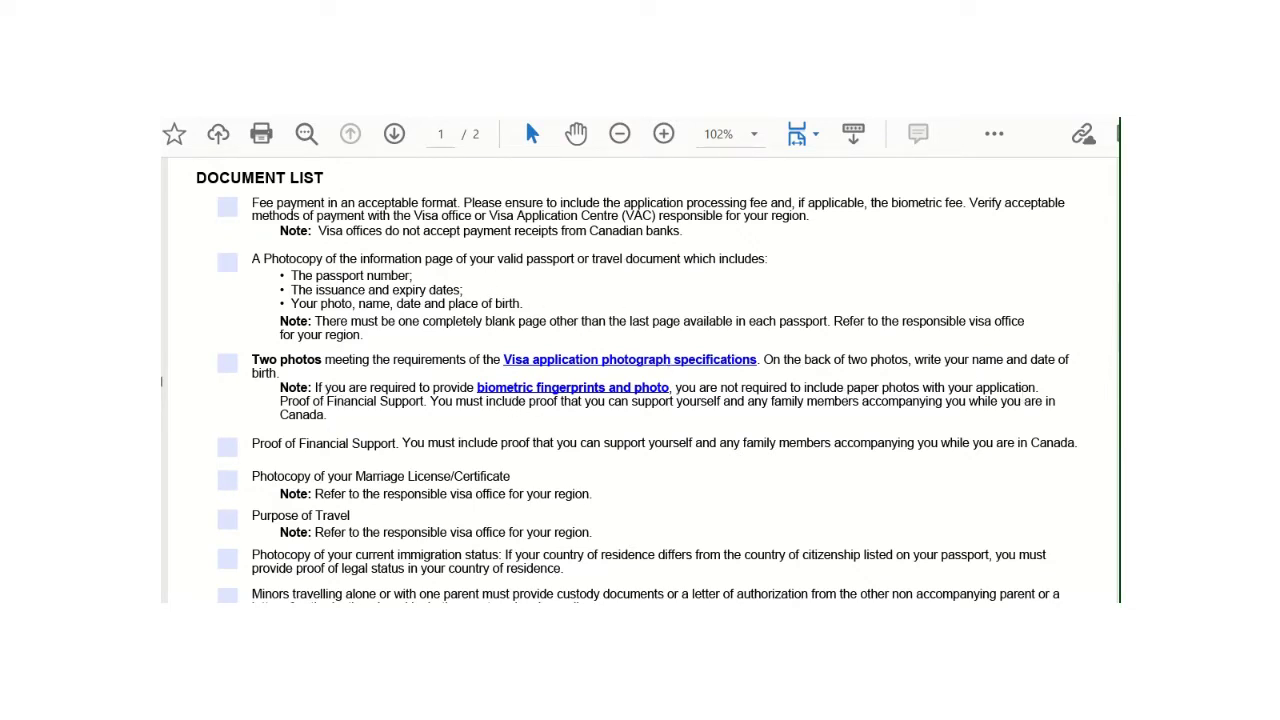
{"action": "scroll", "coordinate": [640, 380], "scroll_direction": "down", "scroll_amount": 1}
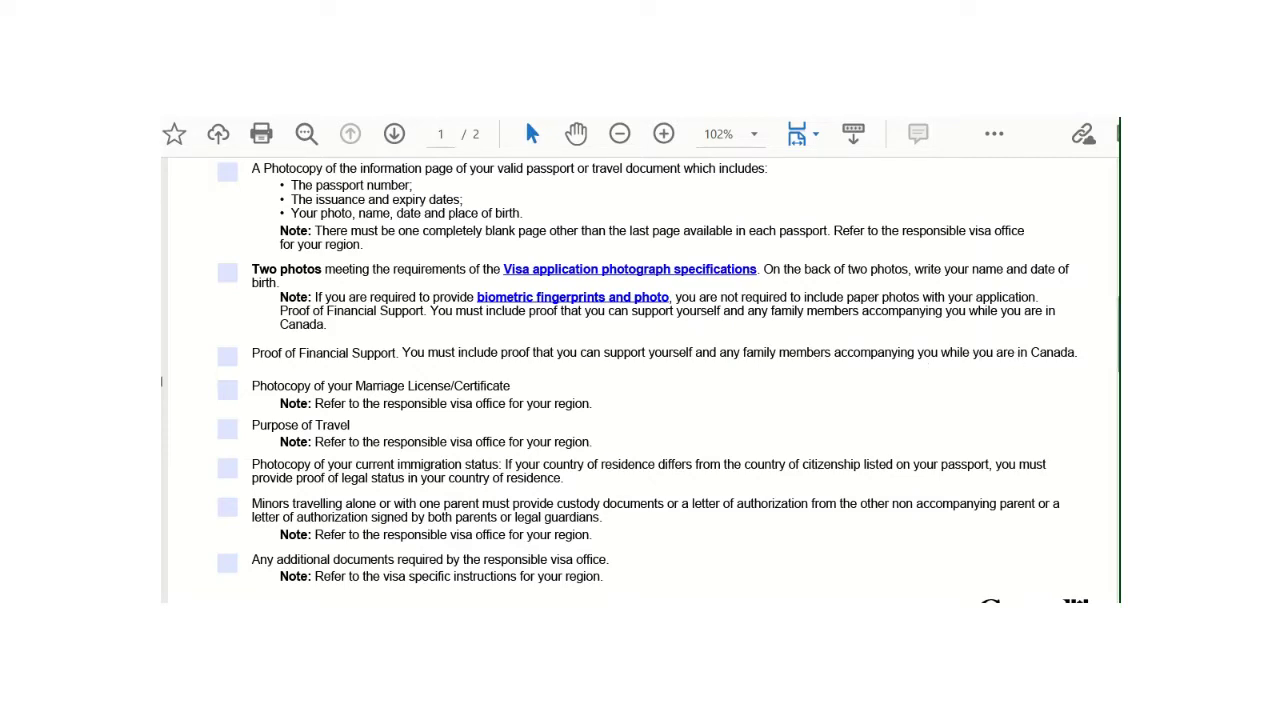
{"action": "scroll", "coordinate": [640, 380], "scroll_direction": "down", "scroll_amount": 3}
{"action": "scroll", "coordinate": [640, 380], "scroll_direction": "down", "scroll_amount": 5}
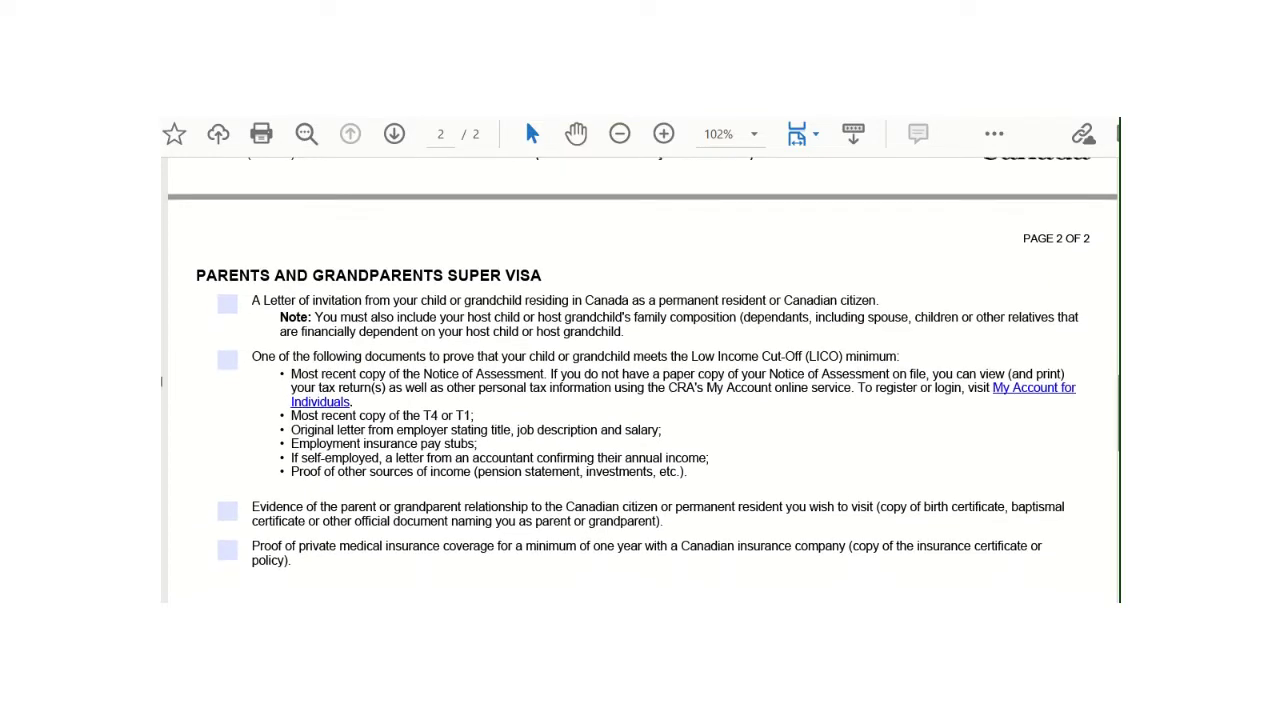
{"action": "scroll", "coordinate": [640, 380], "scroll_direction": "down", "scroll_amount": 1}
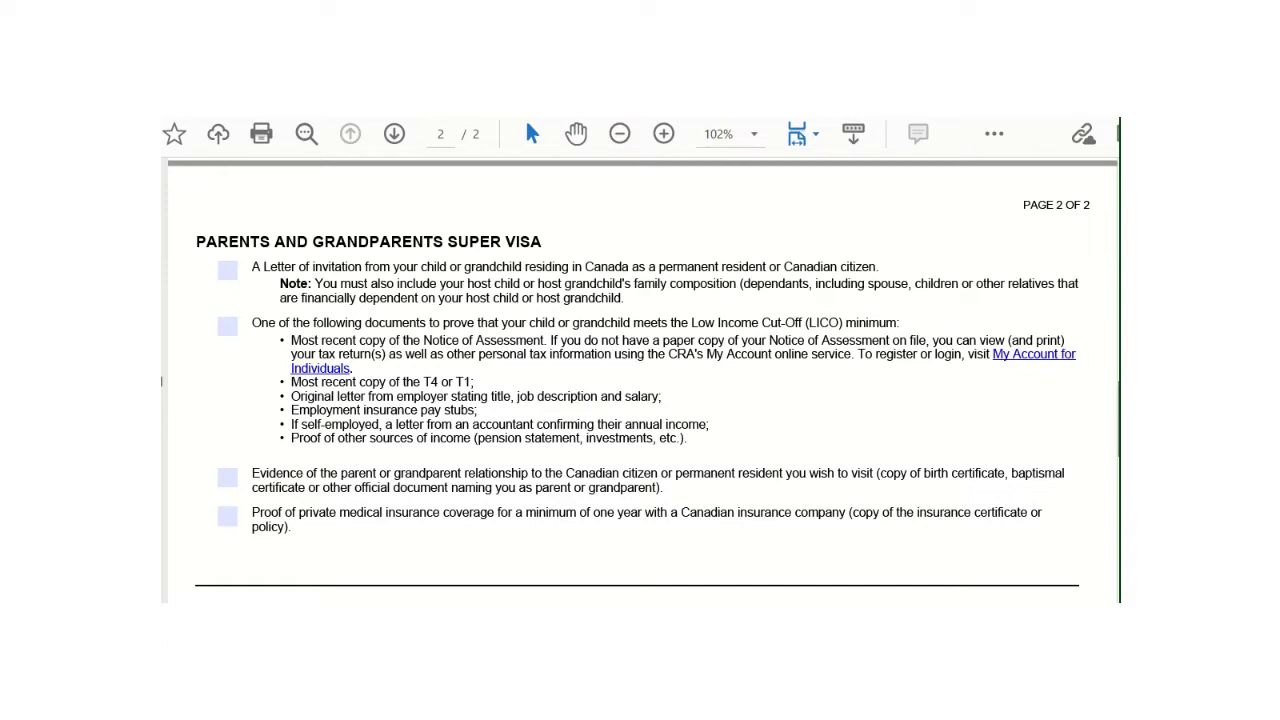
{"action": "scroll", "coordinate": [640, 380], "scroll_direction": "down", "scroll_amount": 2}
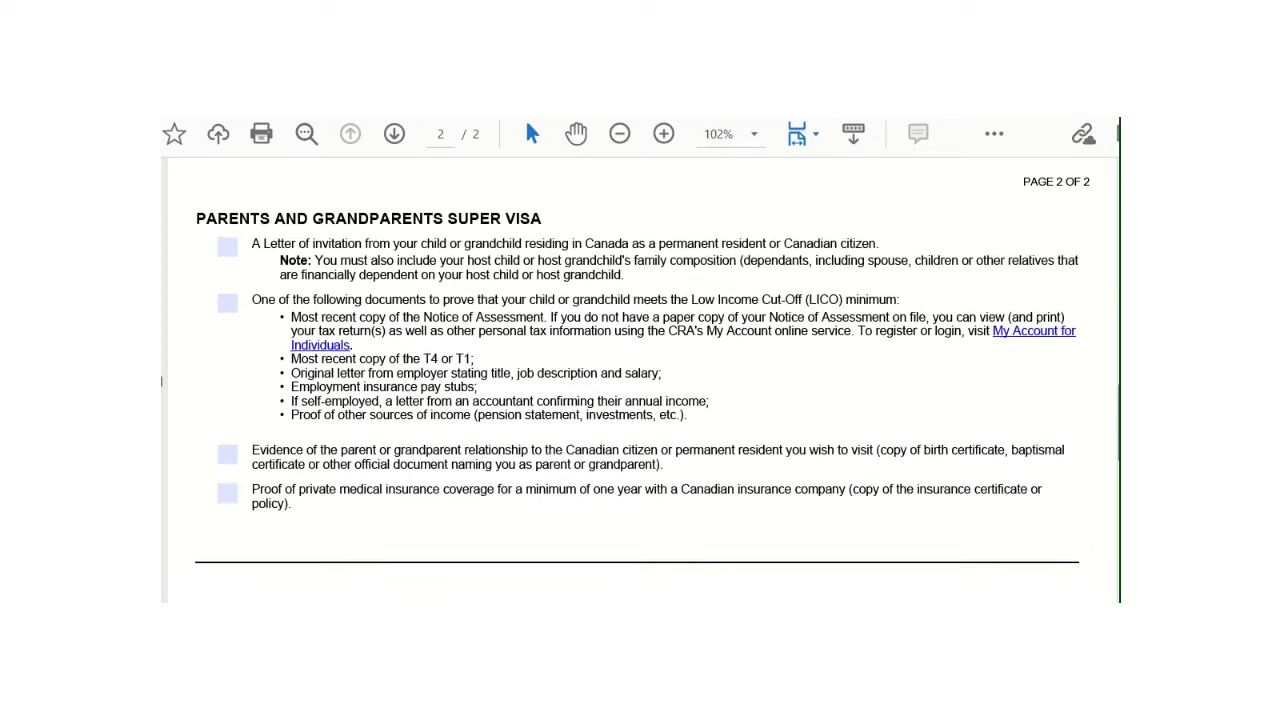
{"action": "scroll", "coordinate": [640, 380], "scroll_direction": "down", "scroll_amount": 1}
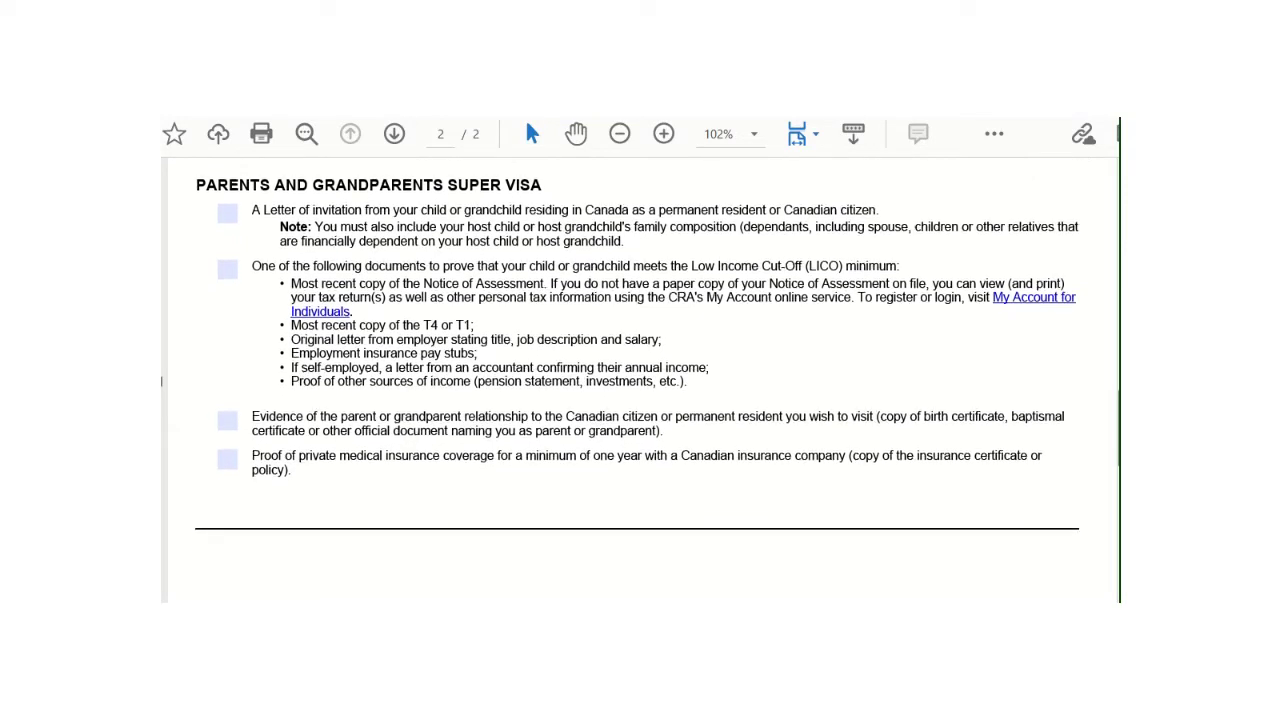
{"action": "scroll", "coordinate": [640, 380], "scroll_direction": "up", "scroll_amount": 1}
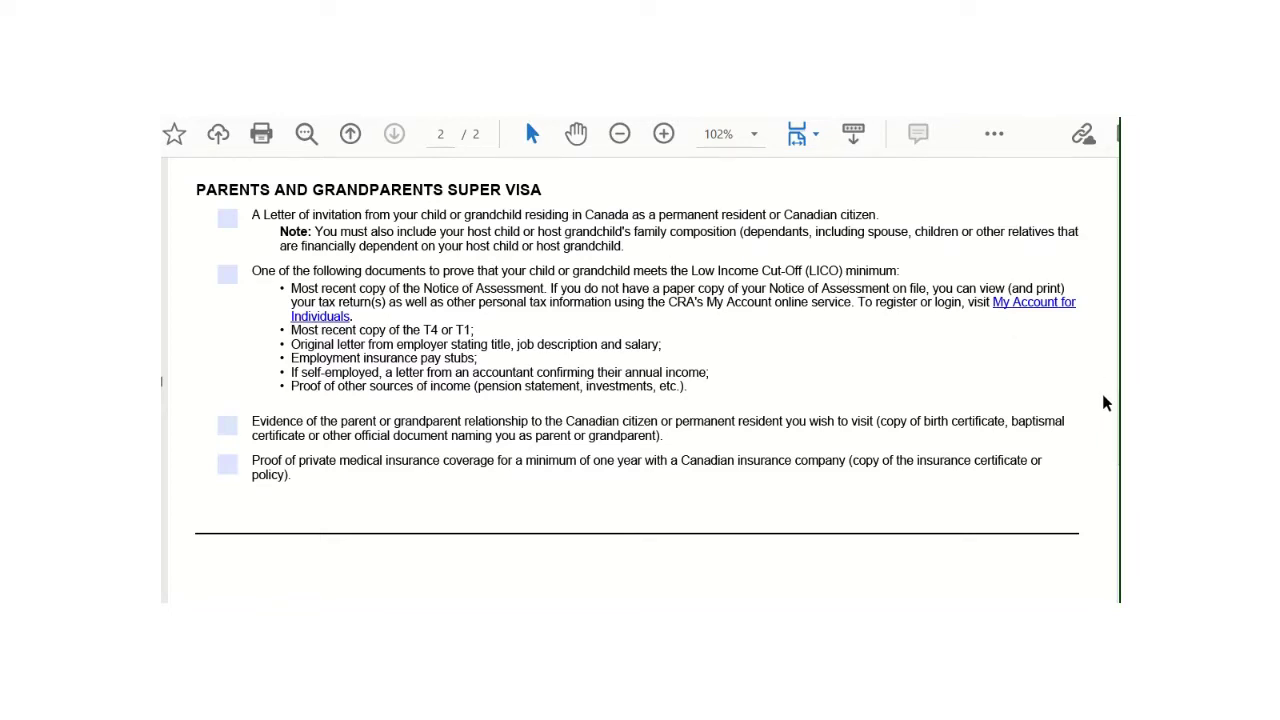
{"action": "scroll", "coordinate": [640, 380], "scroll_direction": "down", "scroll_amount": 2}
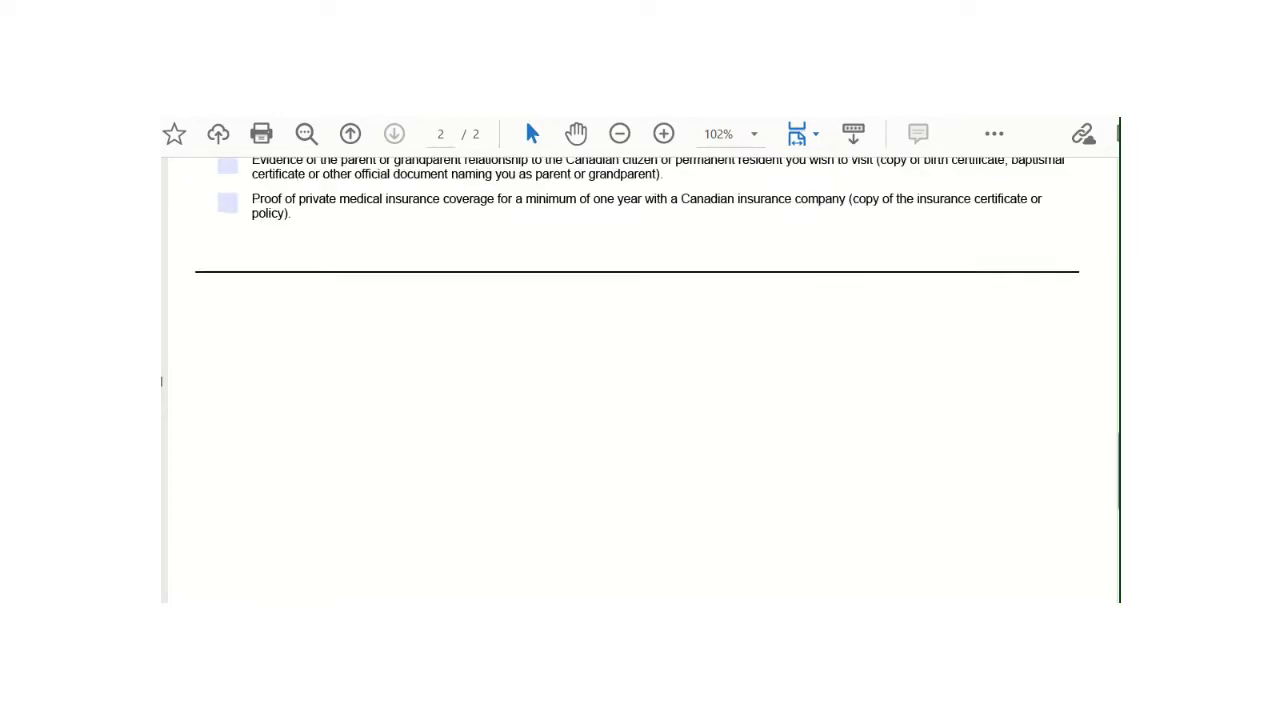
{"action": "scroll", "coordinate": [640, 380], "scroll_direction": "up", "scroll_amount": 3}
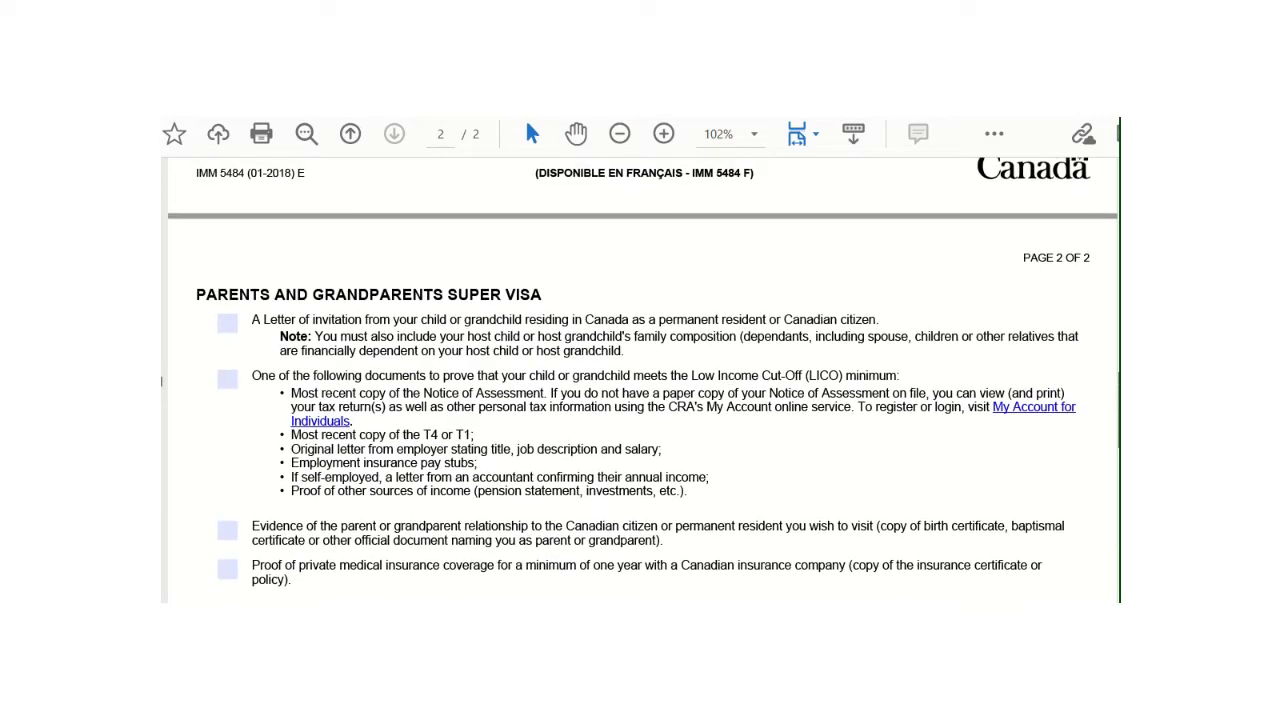
{"action": "scroll", "coordinate": [161, 381], "scroll_direction": "up", "scroll_amount": 5}
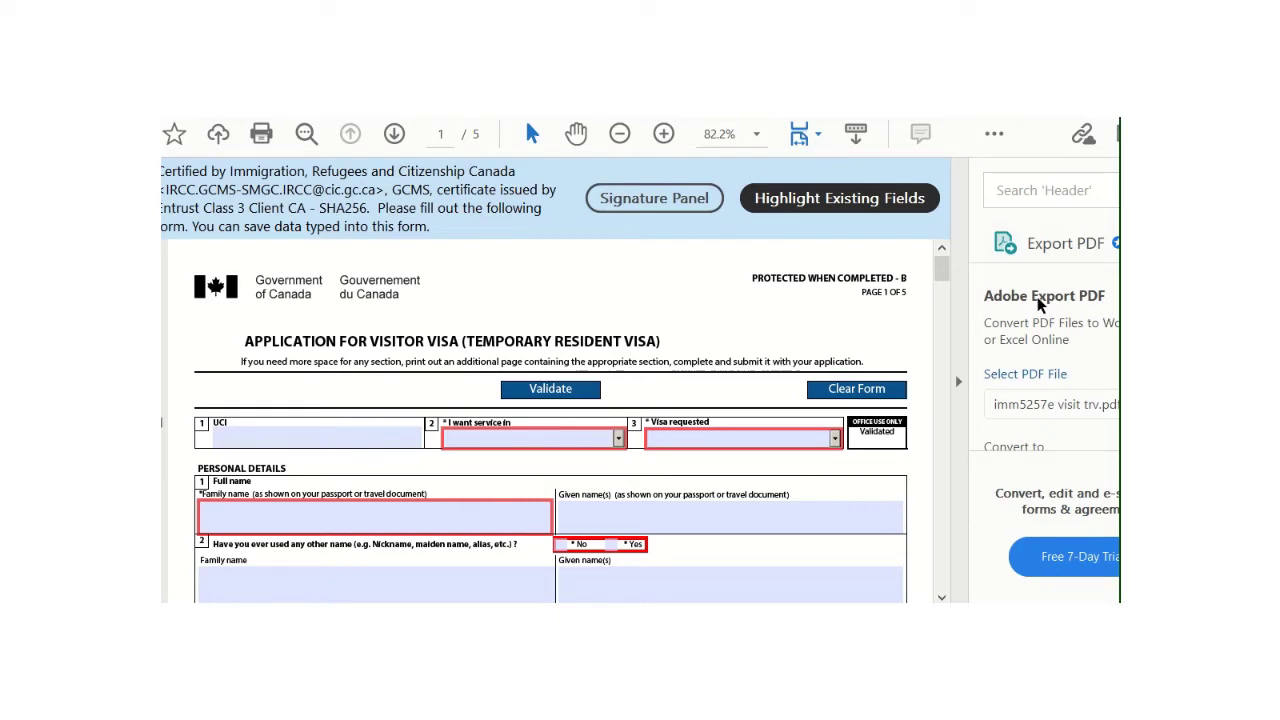
- Collapse the Export PDF tools pane and look over the start of the visitor visa application form
{"action": "left_click", "coordinate": [957, 383]}
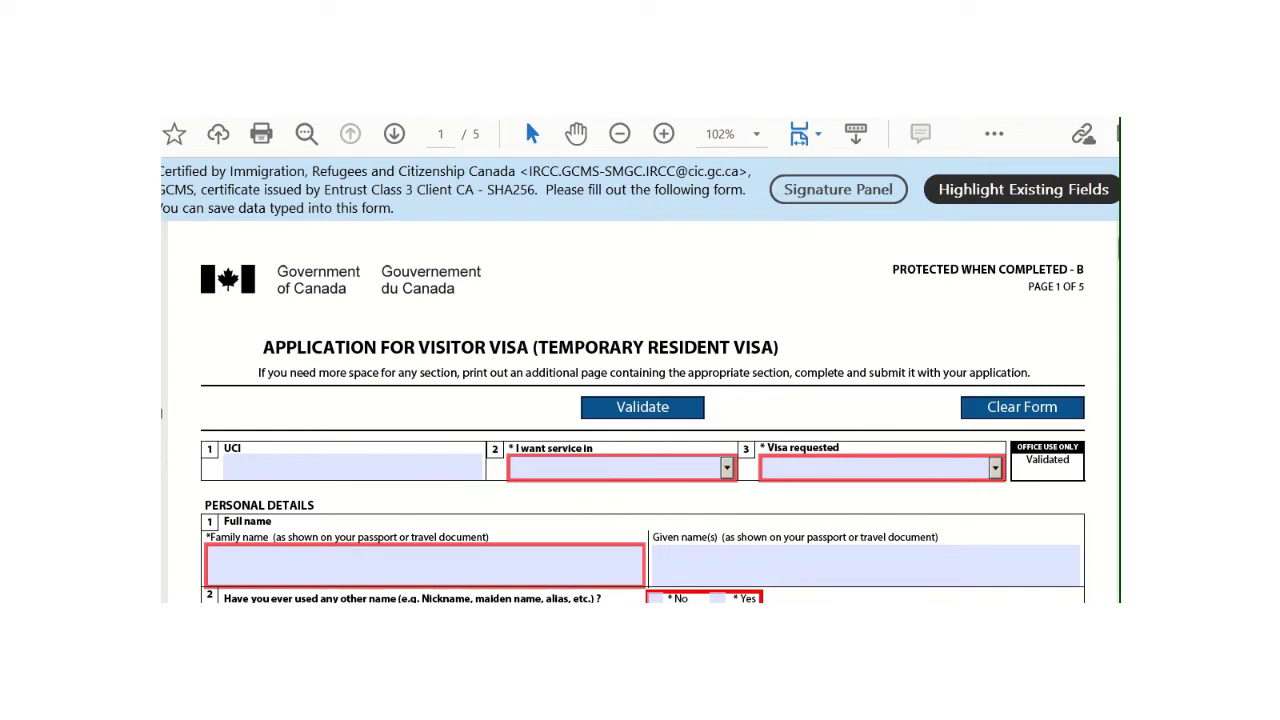
{"action": "scroll", "coordinate": [280, 358], "scroll_direction": "down", "scroll_amount": 5}
{"action": "scroll", "coordinate": [280, 358], "scroll_direction": "up", "scroll_amount": 2}
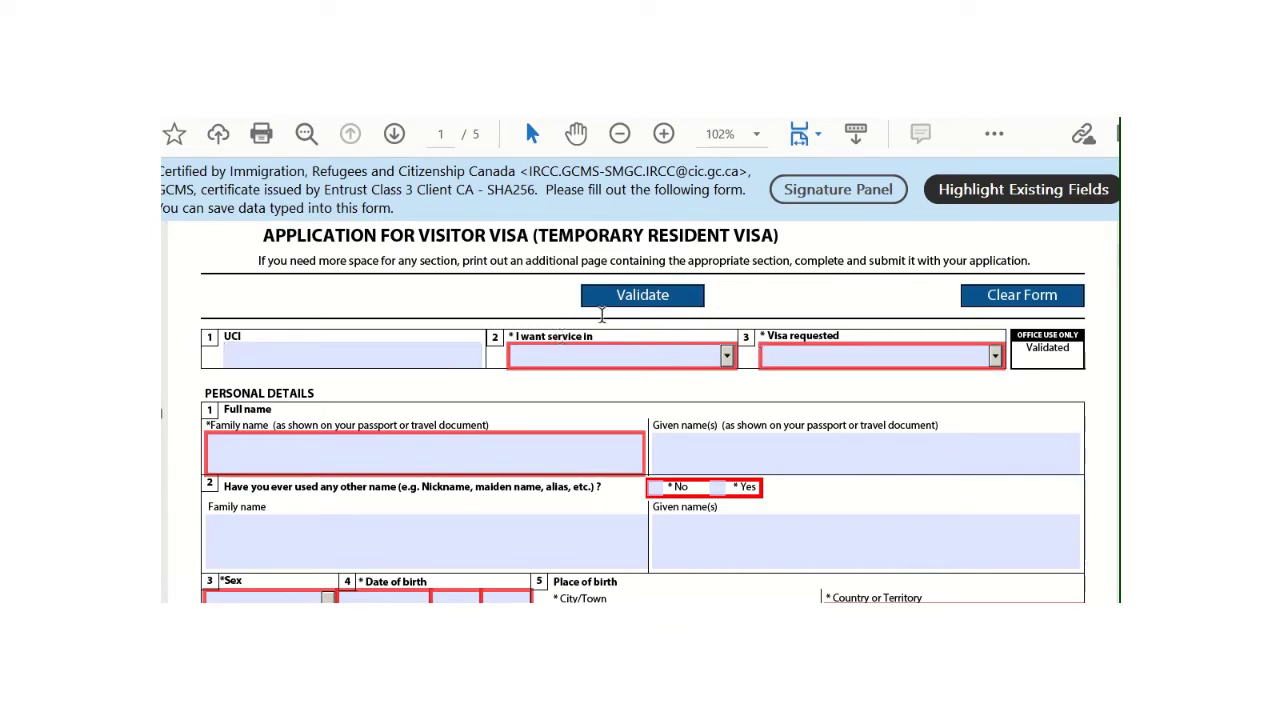
- Set the service language to English and the requested visa to Visitor Visa
{"action": "left_click", "coordinate": [727, 357]}
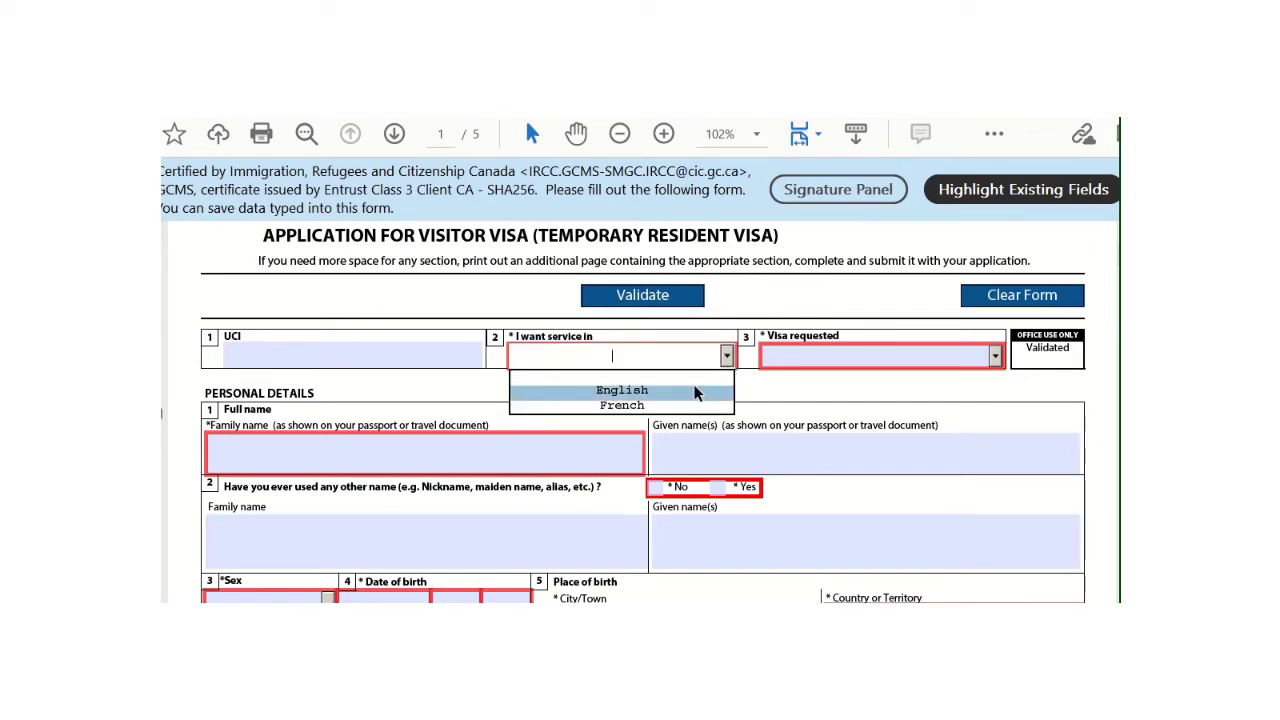
{"action": "left_click", "coordinate": [697, 393]}
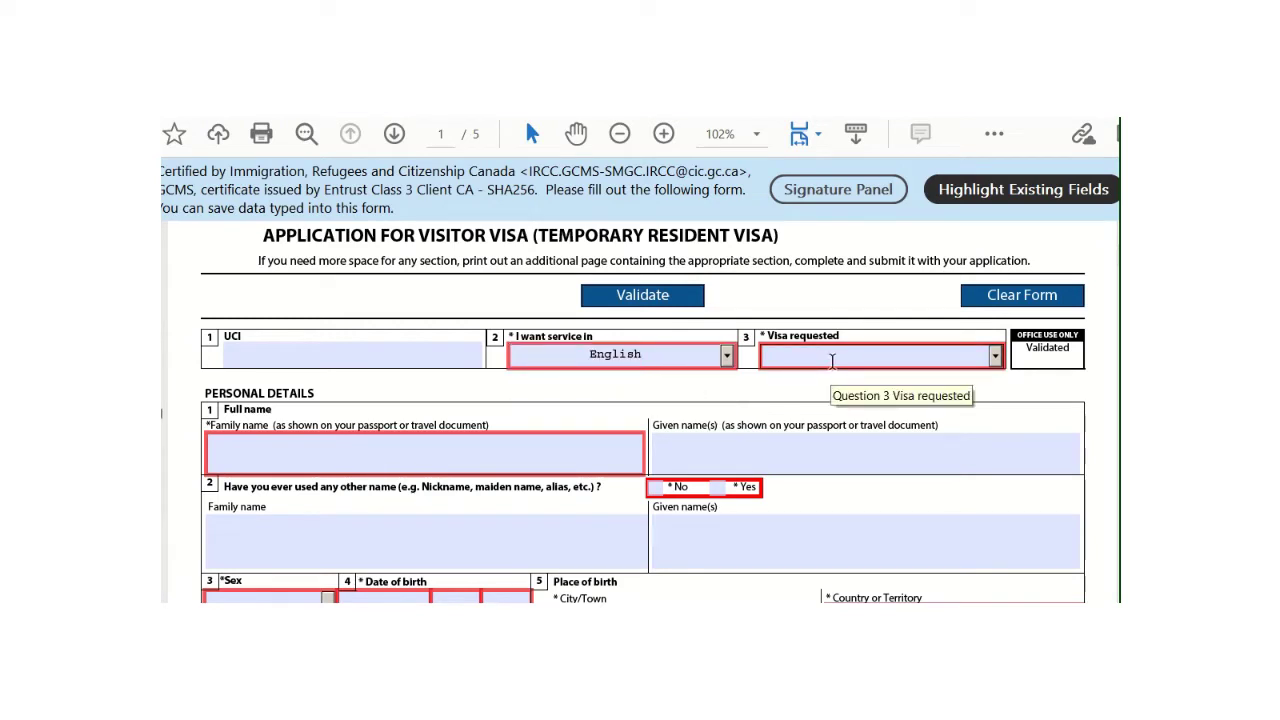
{"action": "left_click", "coordinate": [996, 362]}
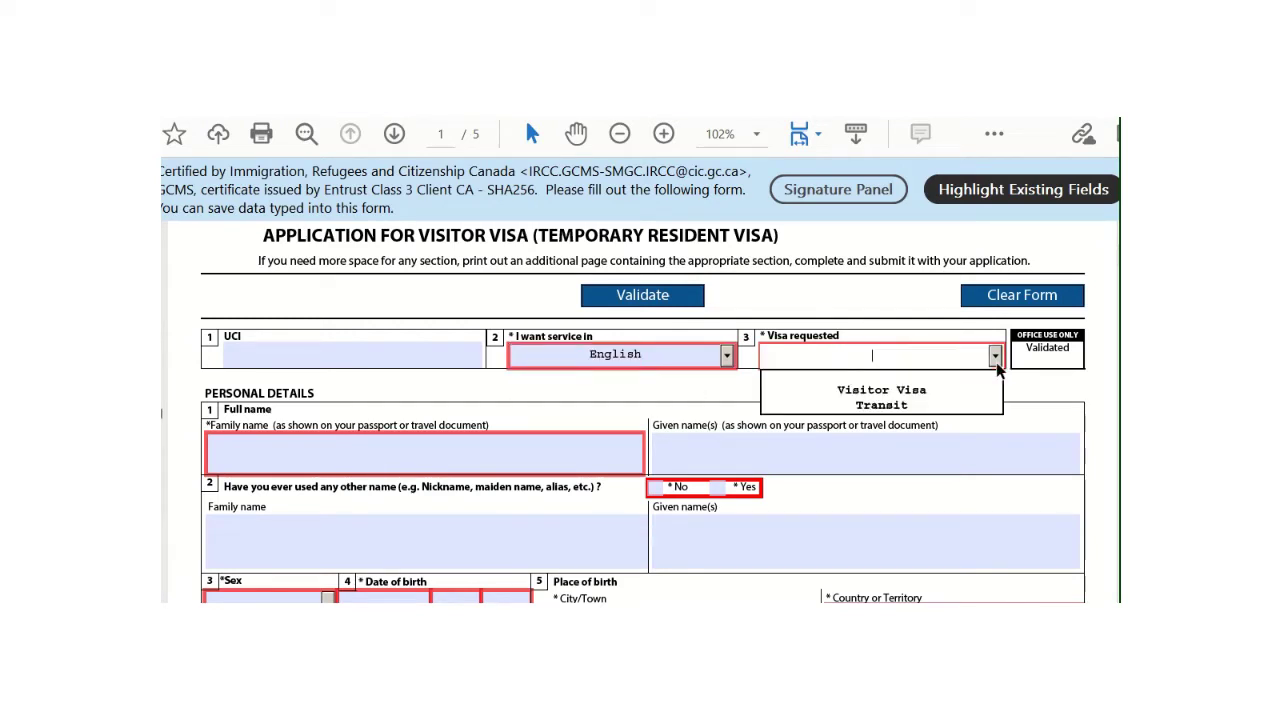
{"action": "left_click", "coordinate": [938, 400]}
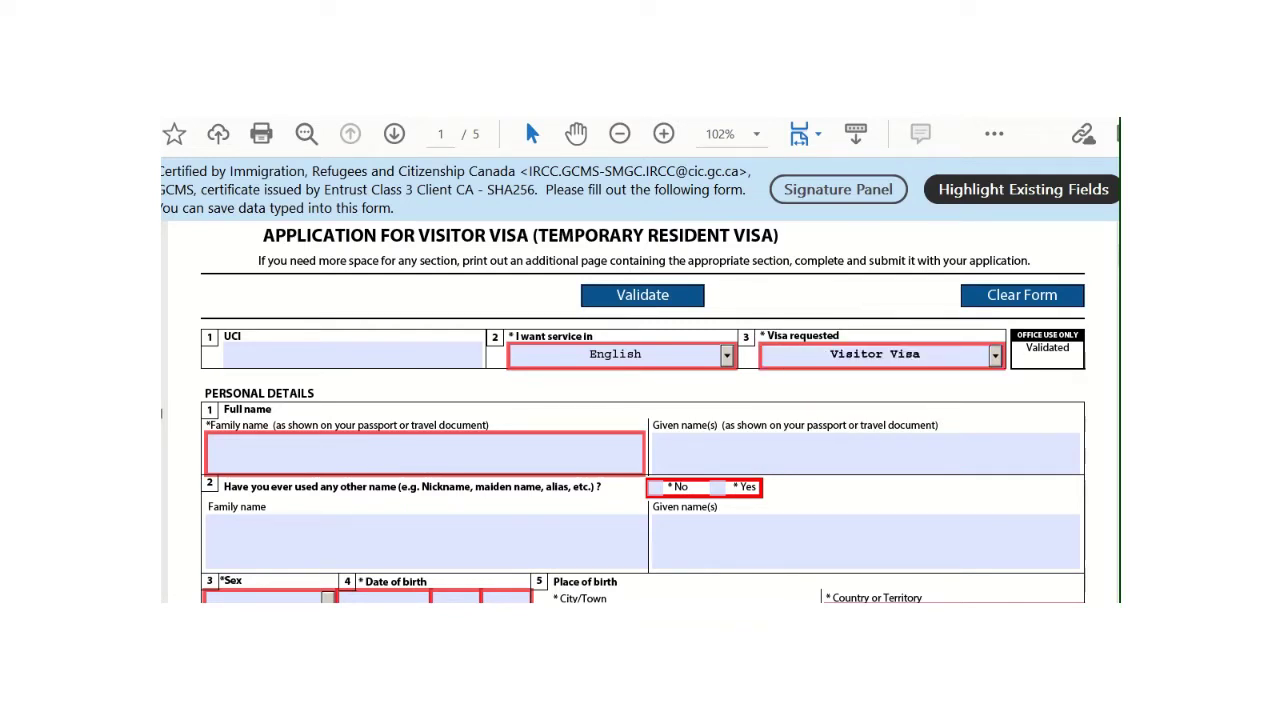
- Enter the applicant's family name in the Full name question of Personal Details
{"action": "scroll", "coordinate": [640, 412], "scroll_direction": "down", "scroll_amount": 3}
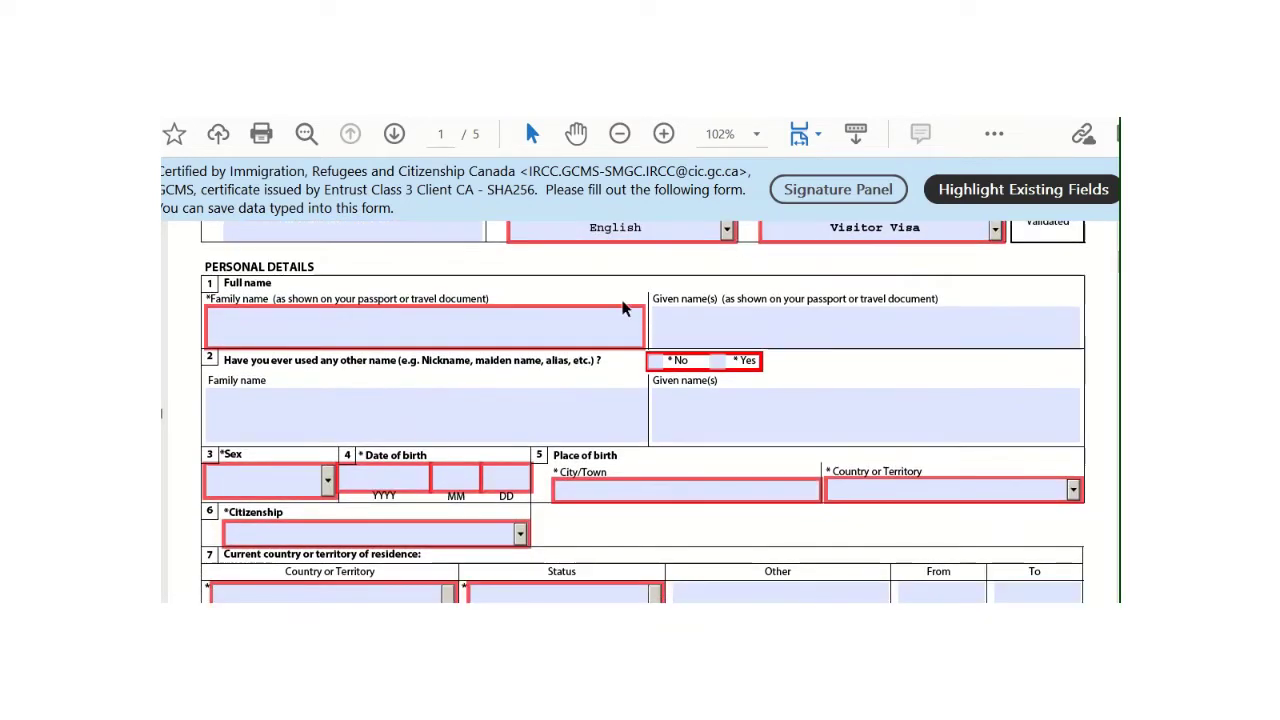
{"action": "left_click", "coordinate": [534, 327]}
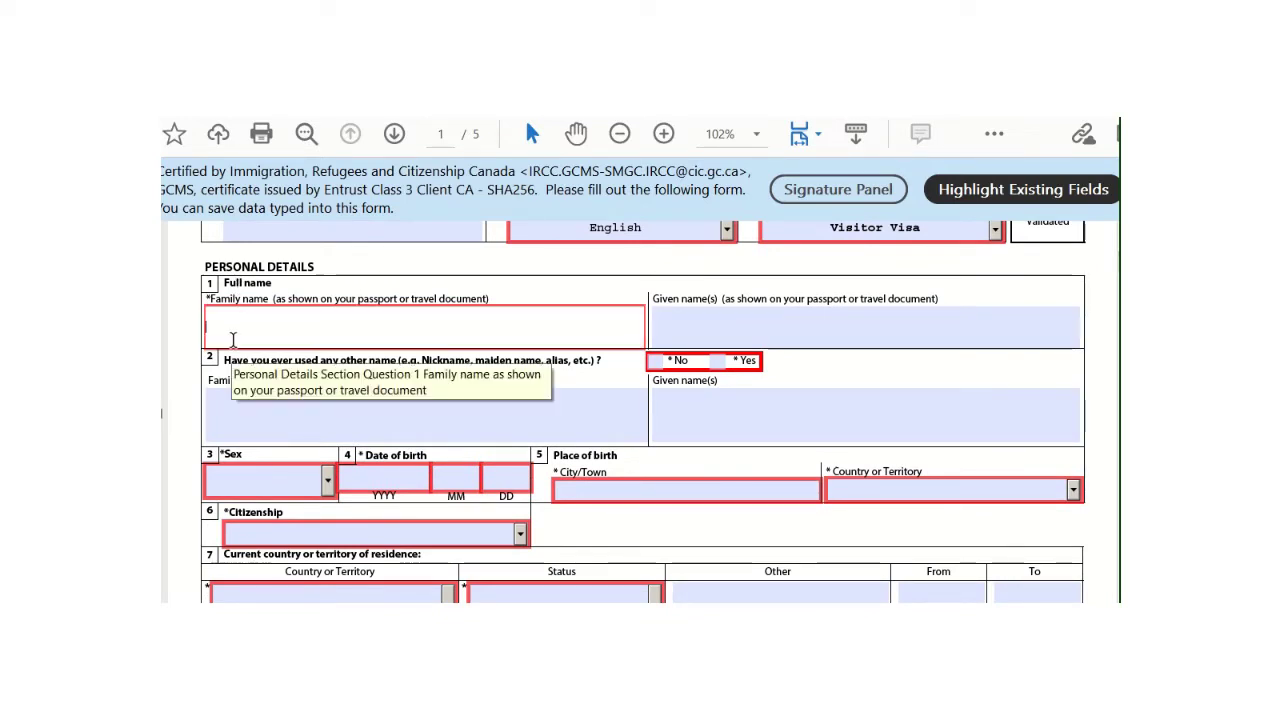
{"action": "type", "text": "D"}
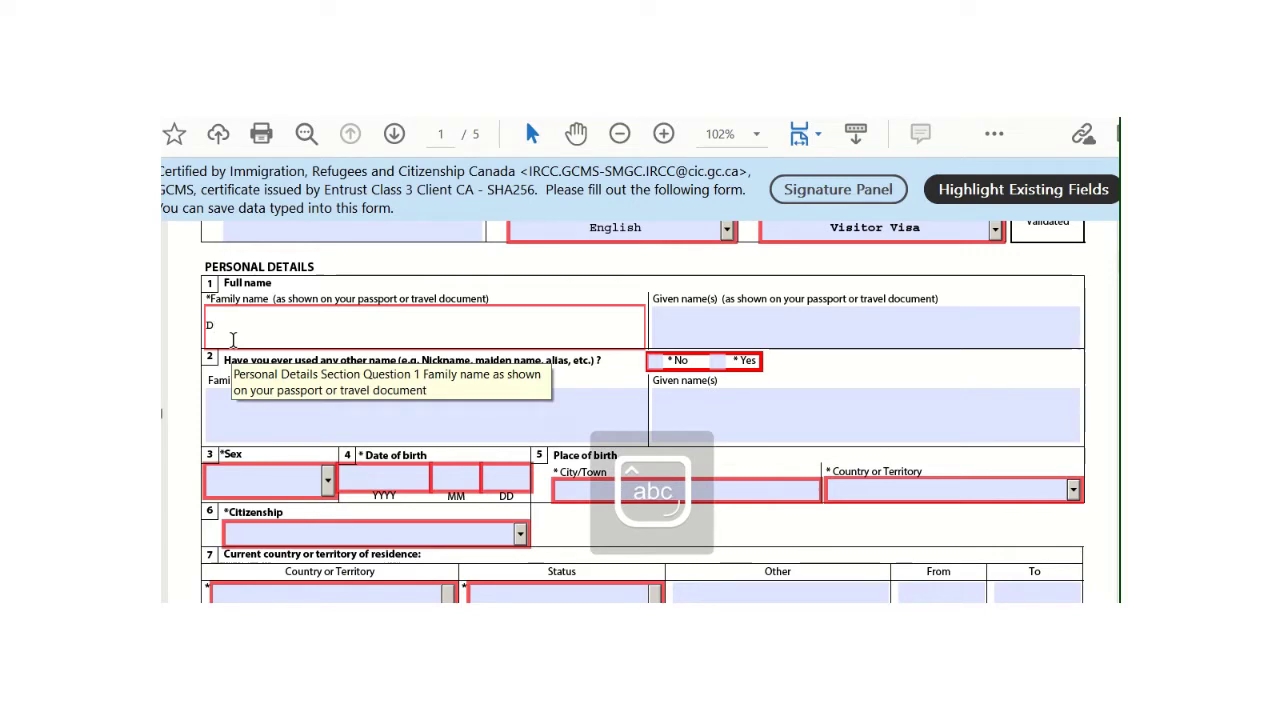
{"action": "type", "text": "oe"}
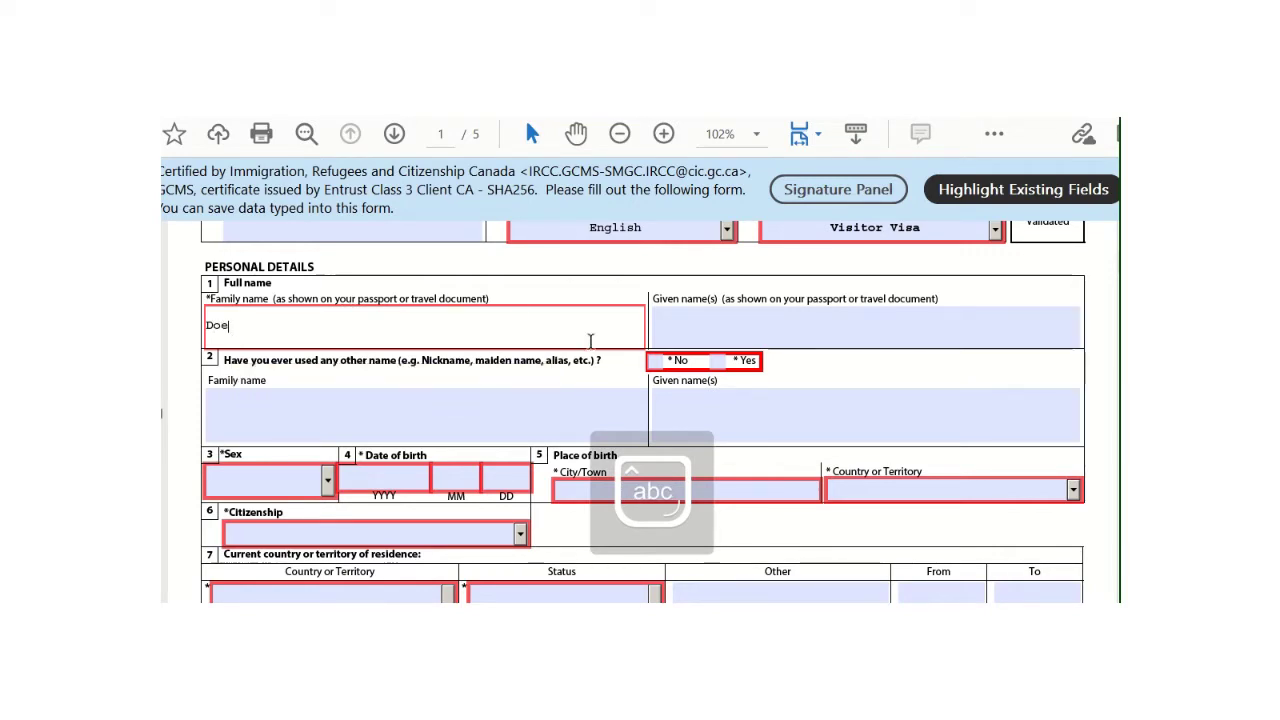
- Fill in the applicant's two given names in the Full name question, with each name capitalized
{"action": "left_click", "coordinate": [696, 335]}
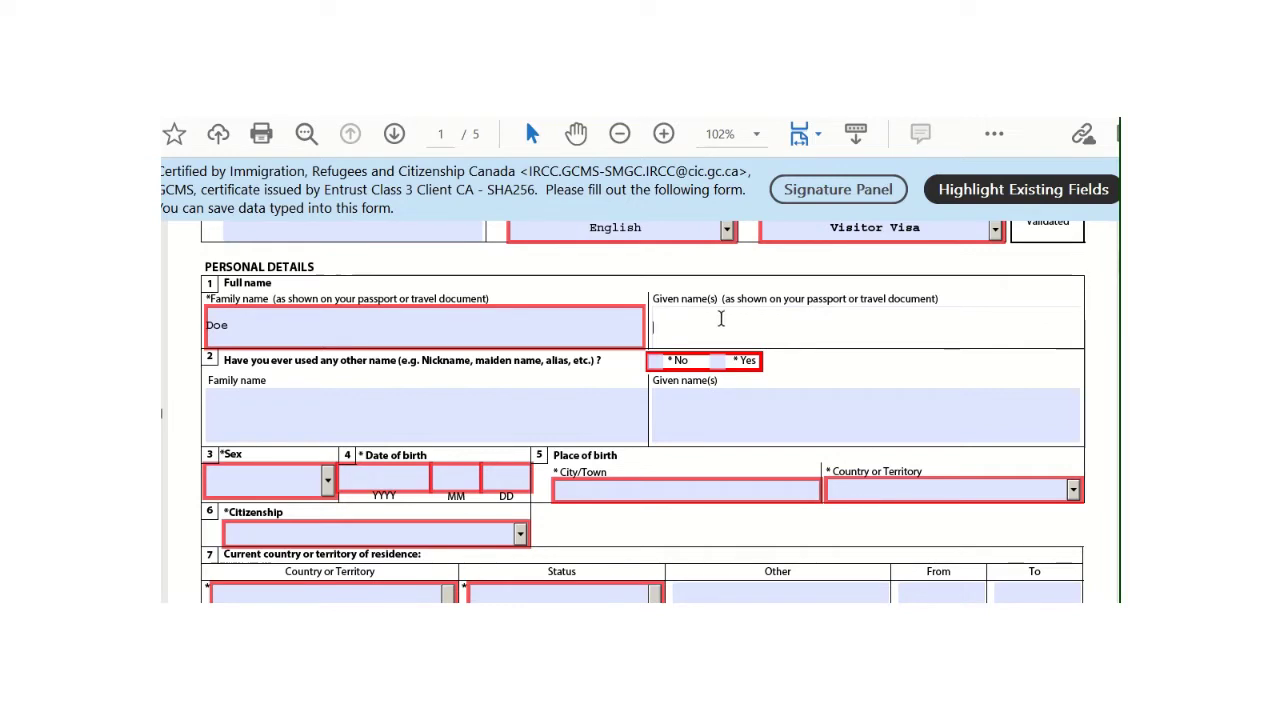
{"action": "key", "text": "Caps_Lock"}
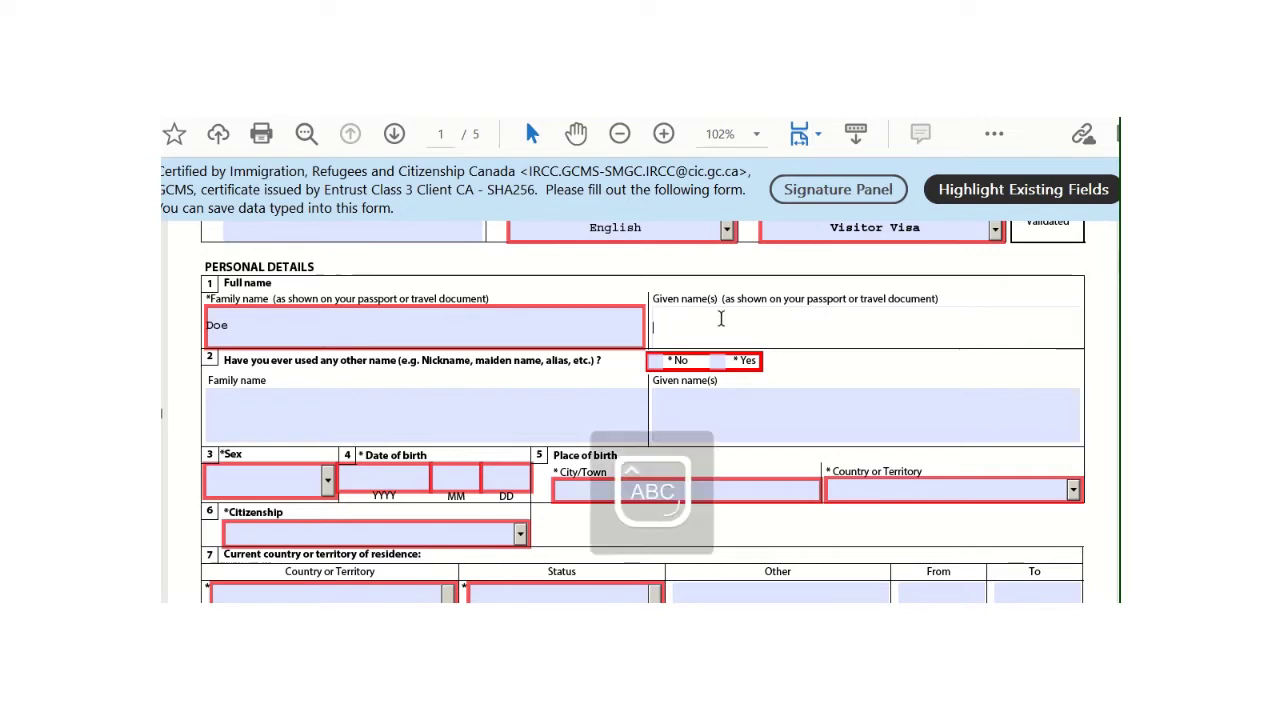
{"action": "type", "text": "J"}
{"action": "key", "text": "Caps_Lock"}
{"action": "type", "text": "ane"}
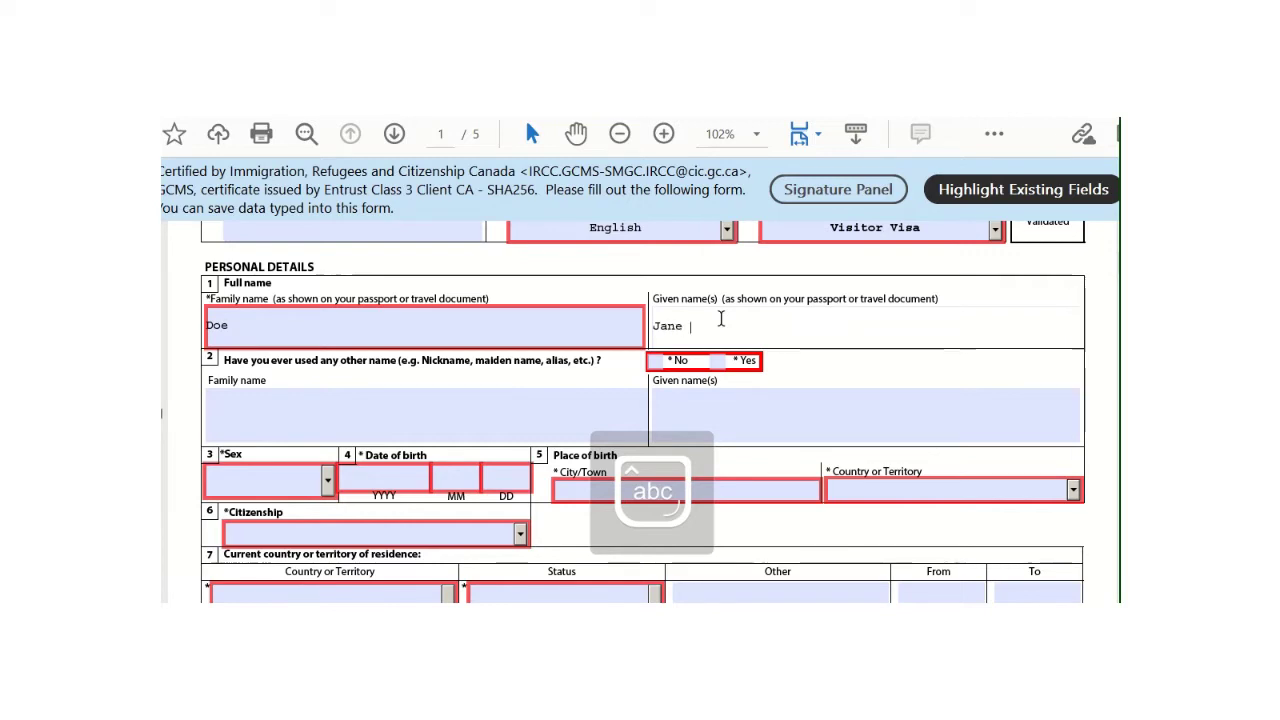
{"action": "key", "text": "Caps_Lock"}
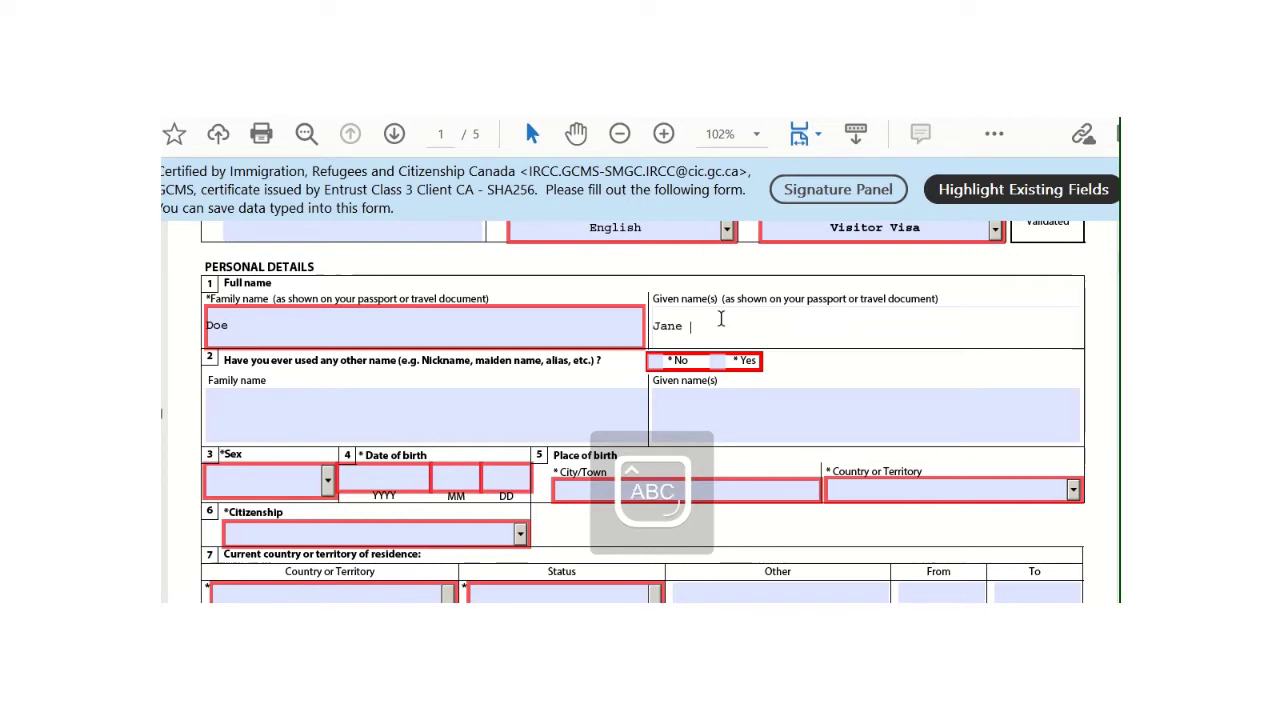
{"action": "type", "text": "J"}
{"action": "key", "text": "Caps_Lock"}
{"action": "type", "text": "ill"}
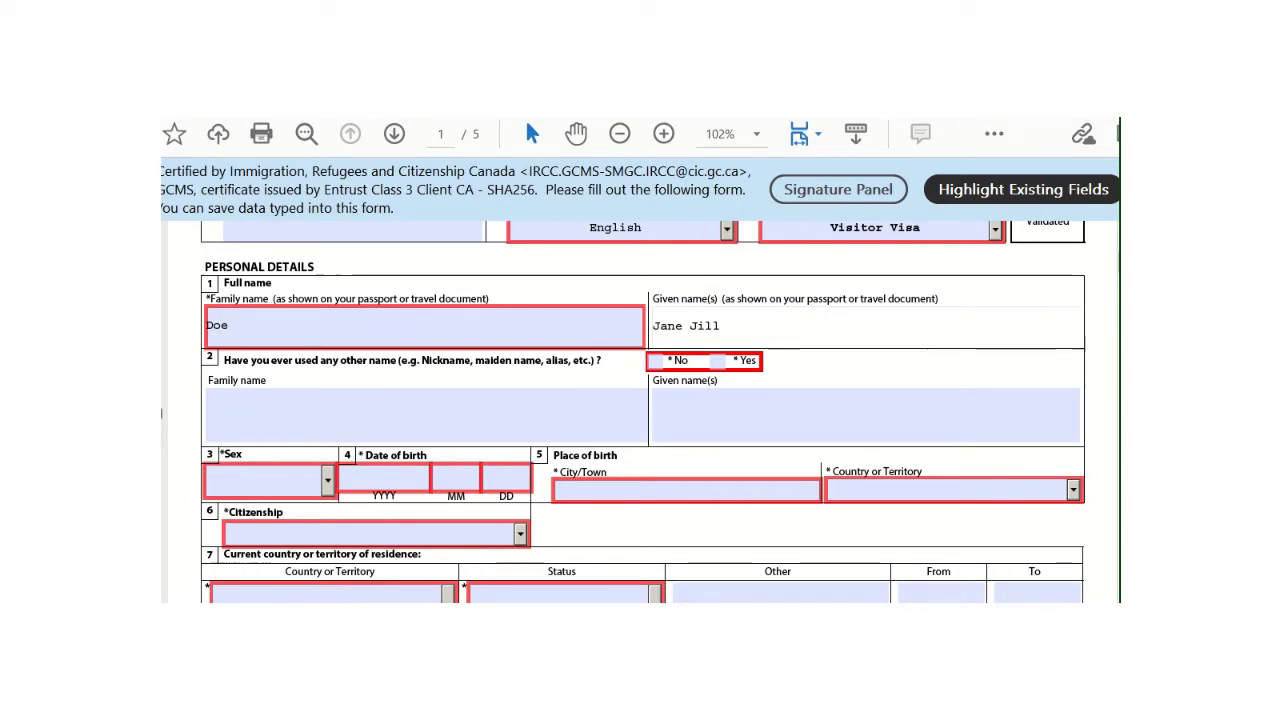
{"action": "scroll", "coordinate": [655, 308], "scroll_direction": "down", "scroll_amount": 1}
{"action": "left_click", "coordinate": [655, 308]}
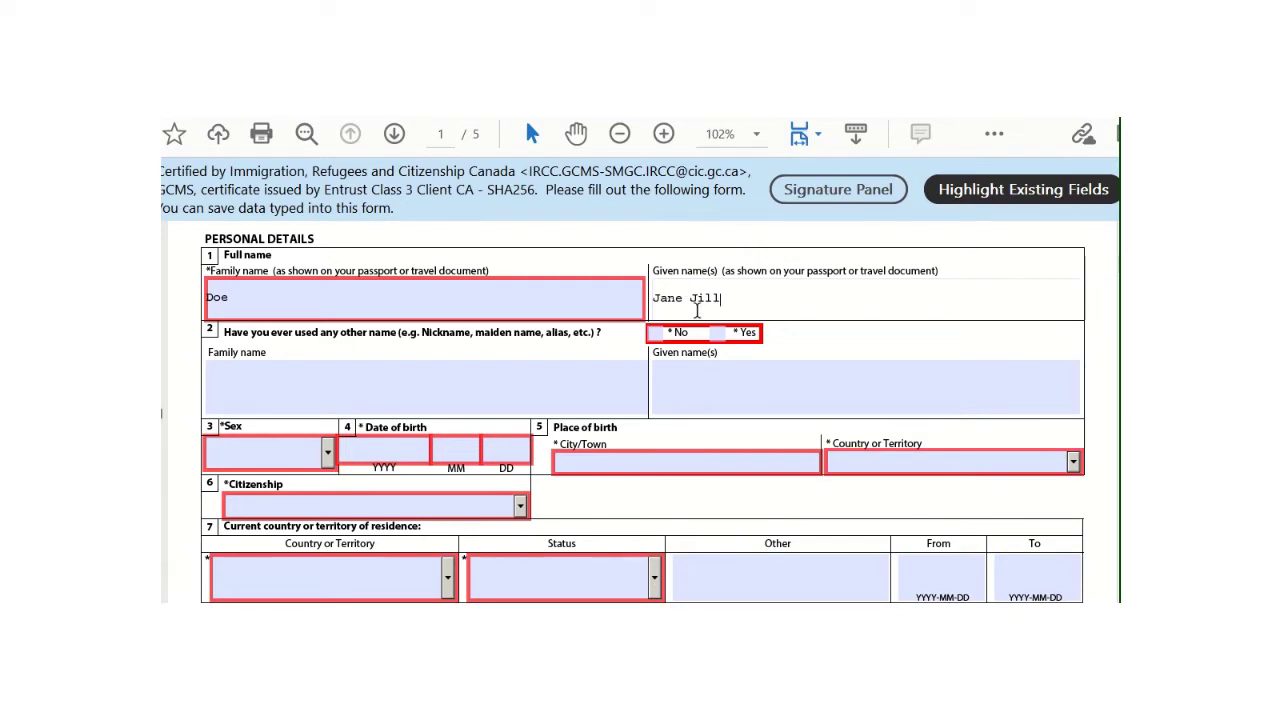
- Answer Yes to having used any other name and enter the applicant's other family name in question 2
{"action": "left_click", "coordinate": [571, 399]}
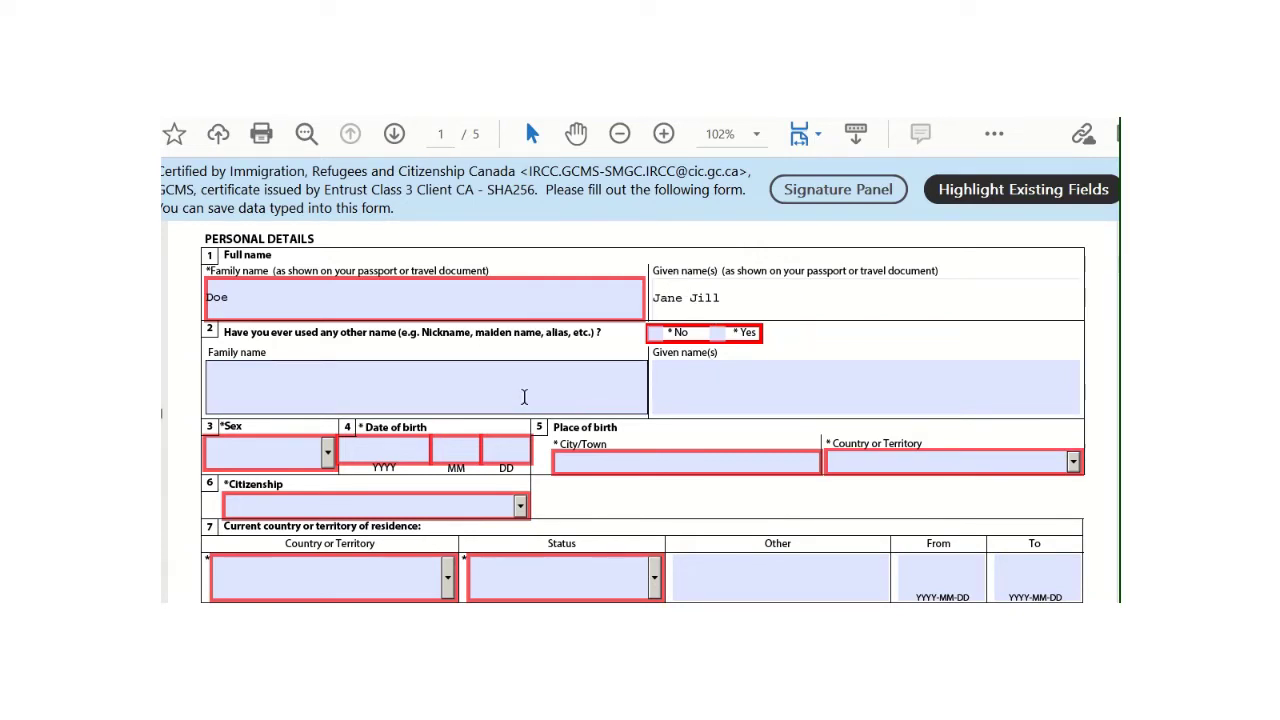
{"action": "left_click", "coordinate": [717, 333]}
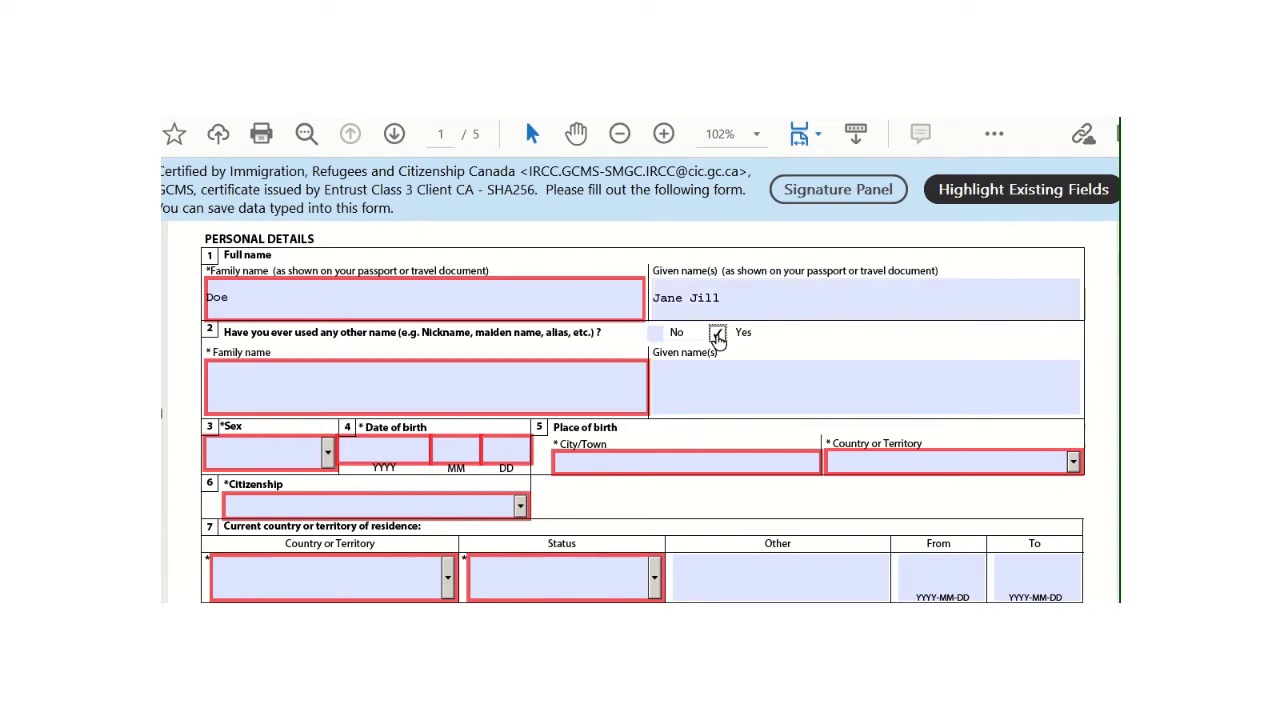
{"action": "left_click", "coordinate": [489, 390]}
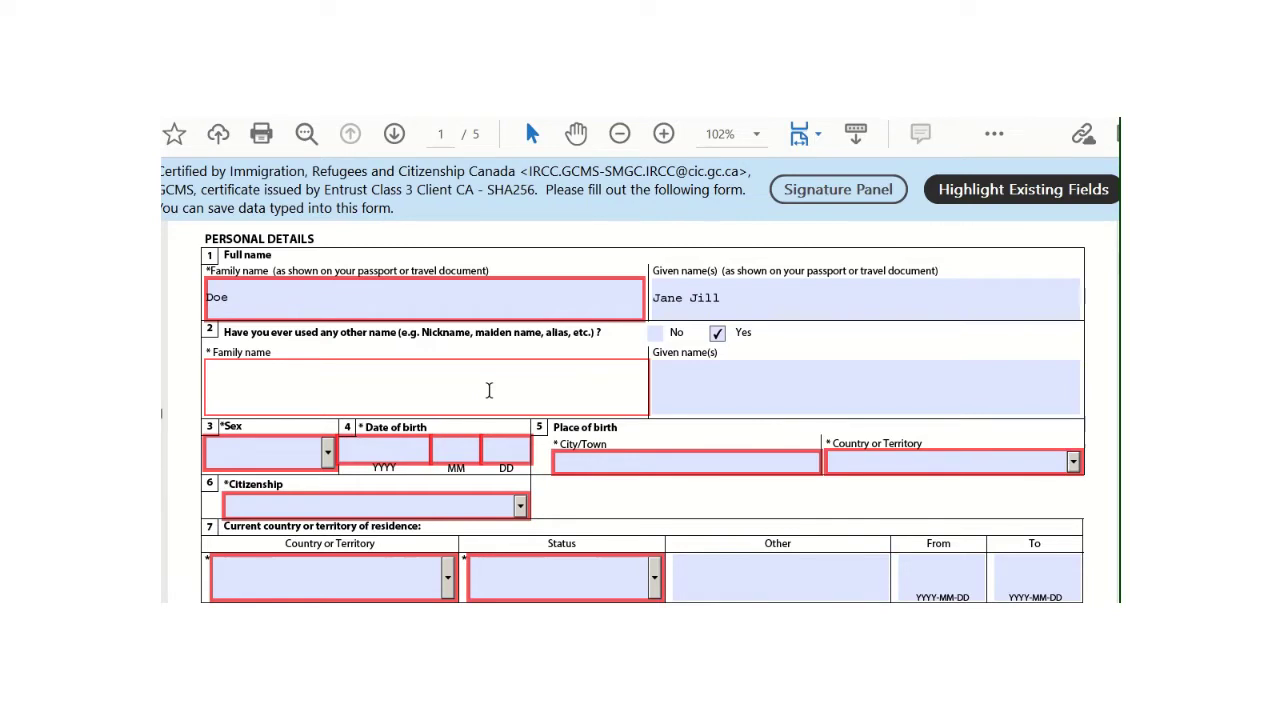
{"action": "key", "text": "Caps_Lock"}
{"action": "type", "text": "A"}
{"action": "key", "text": "Caps_Lock"}
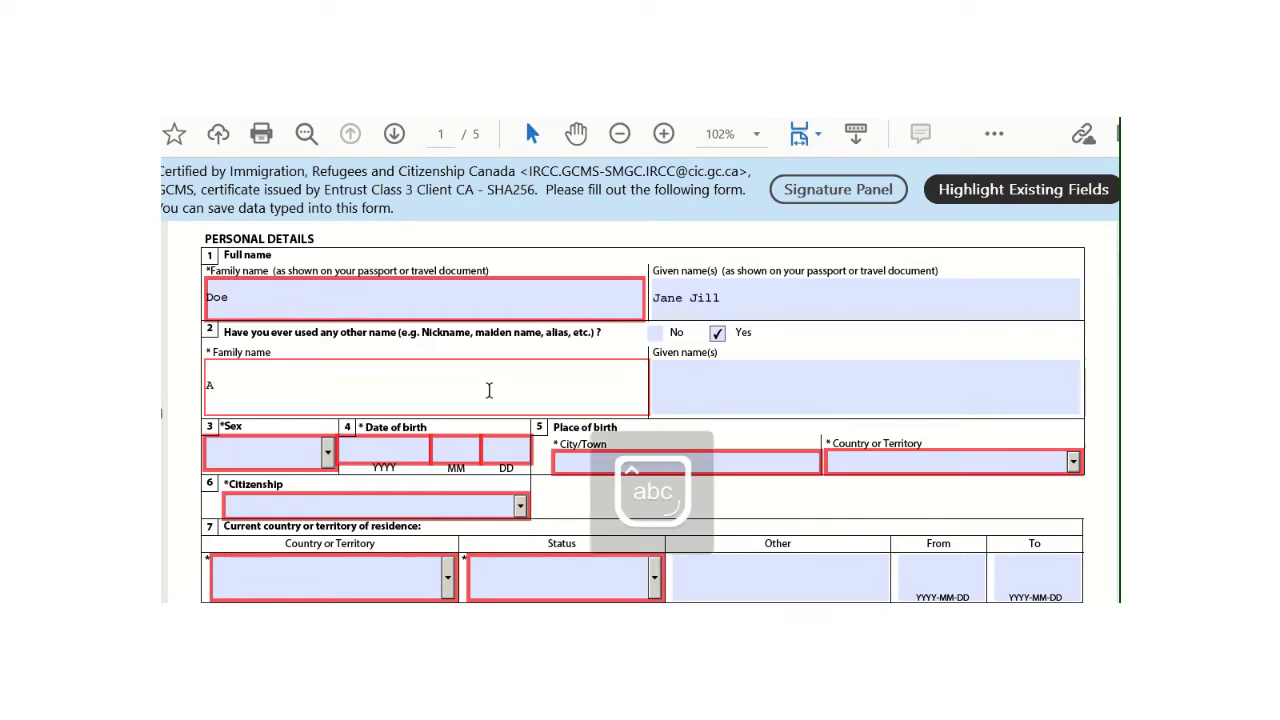
{"action": "type", "text": "dele"}
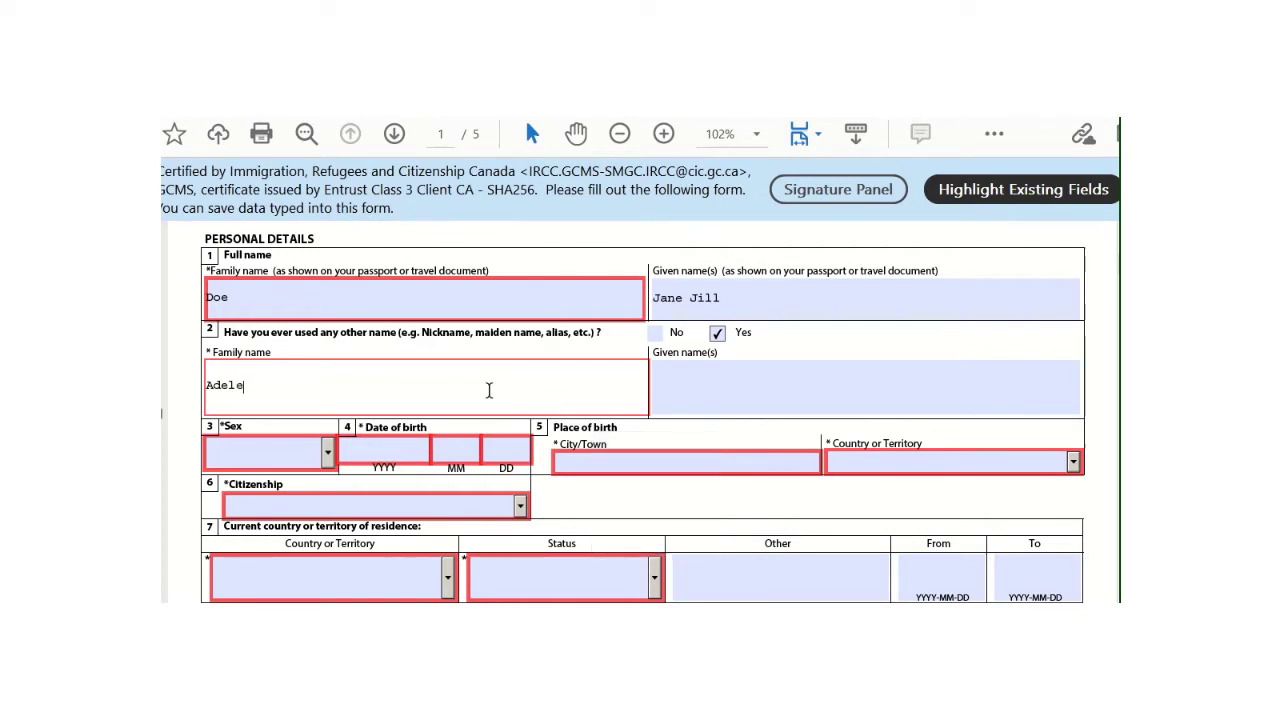
- Fill in the applicant's two given names for the other name in question 2, with each name capitalized
{"action": "left_click", "coordinate": [755, 370]}
{"action": "left_click", "coordinate": [698, 385]}
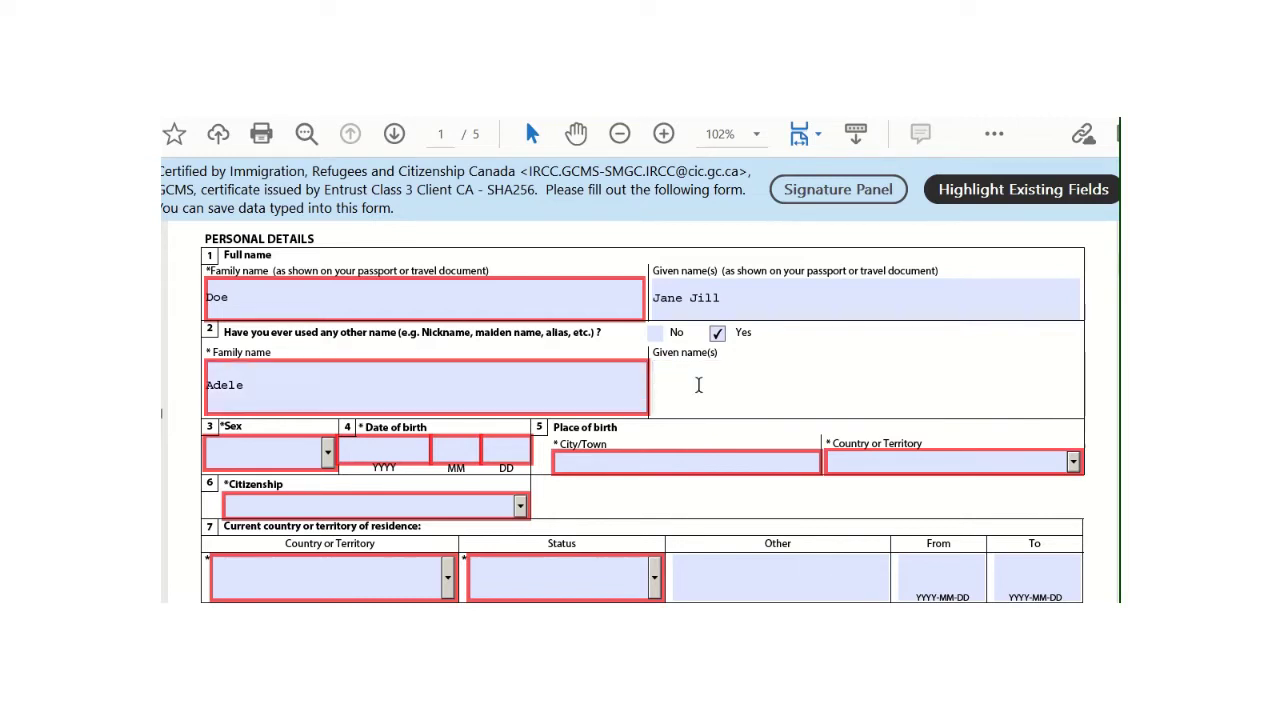
{"action": "type", "text": "J"}
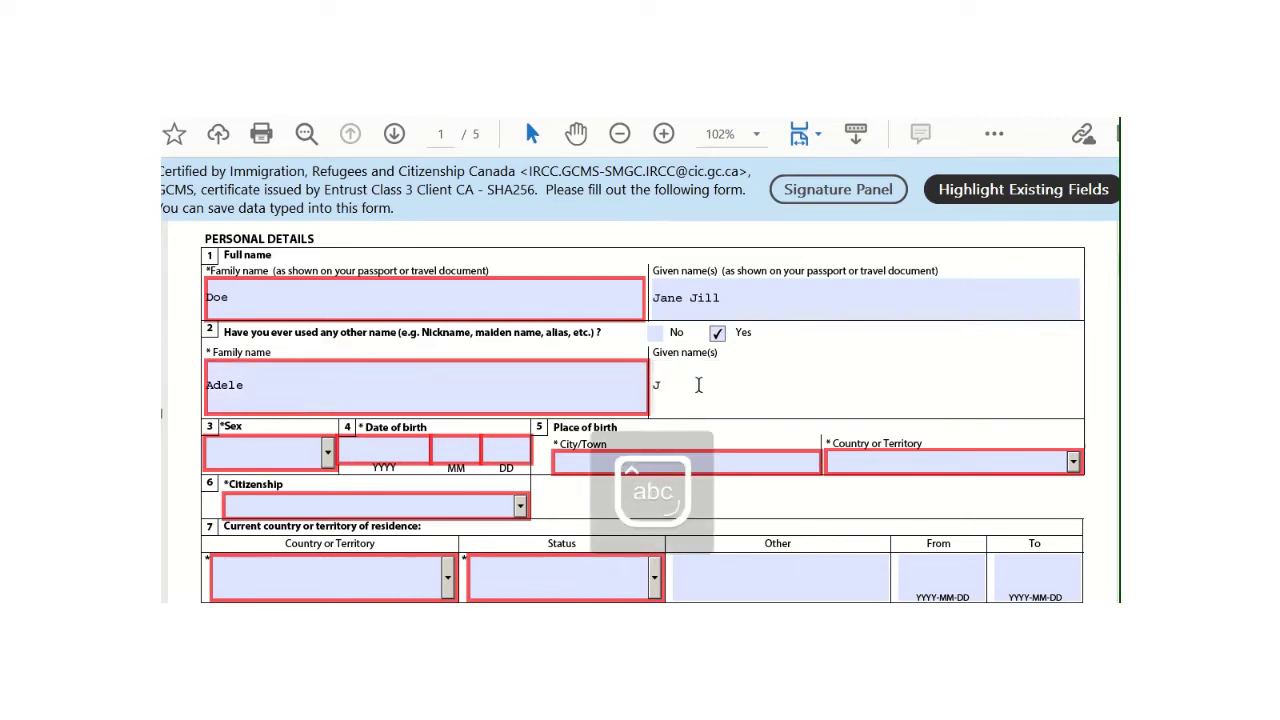
{"action": "type", "text": "ane"}
{"action": "key", "text": "Caps_Lock"}
{"action": "type", "text": "J"}
{"action": "key", "text": "Caps_Lock"}
{"action": "type", "text": "ill"}
- Set the applicant's sex to F Female and activate the year field of the date of birth
{"action": "scroll", "coordinate": [630, 230], "scroll_direction": "down", "scroll_amount": 3}
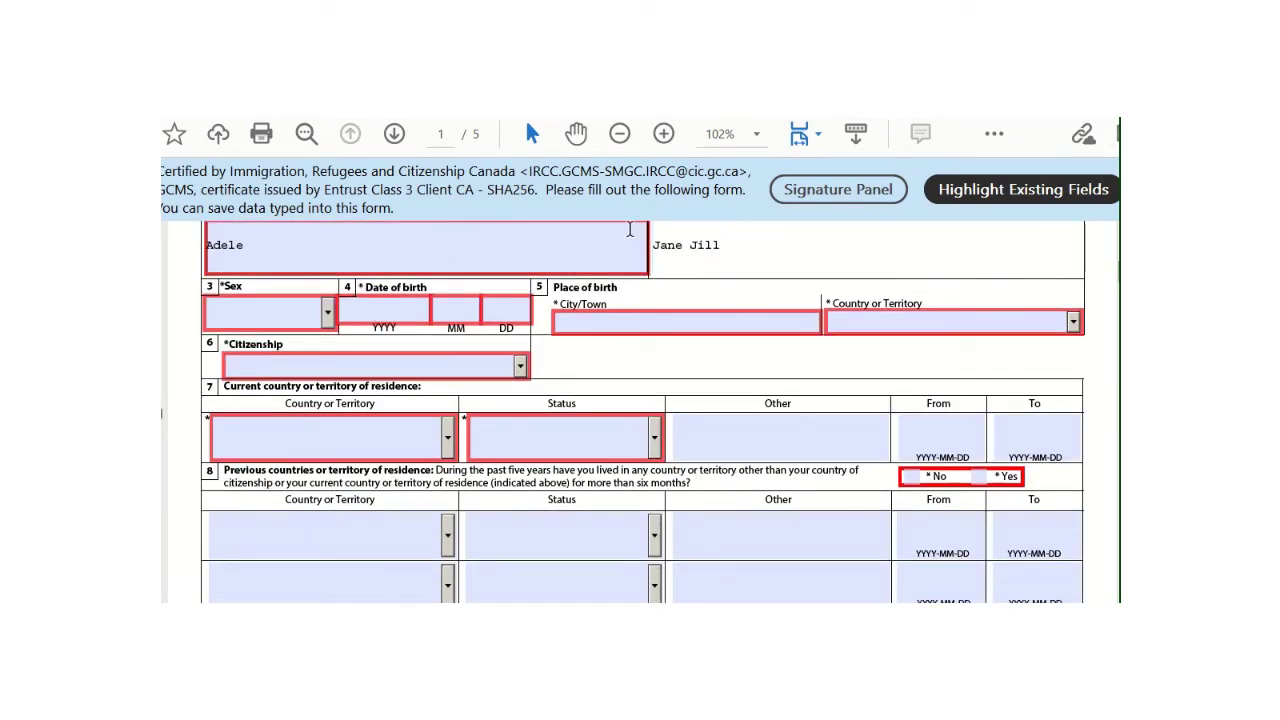
{"action": "left_click", "coordinate": [328, 313]}
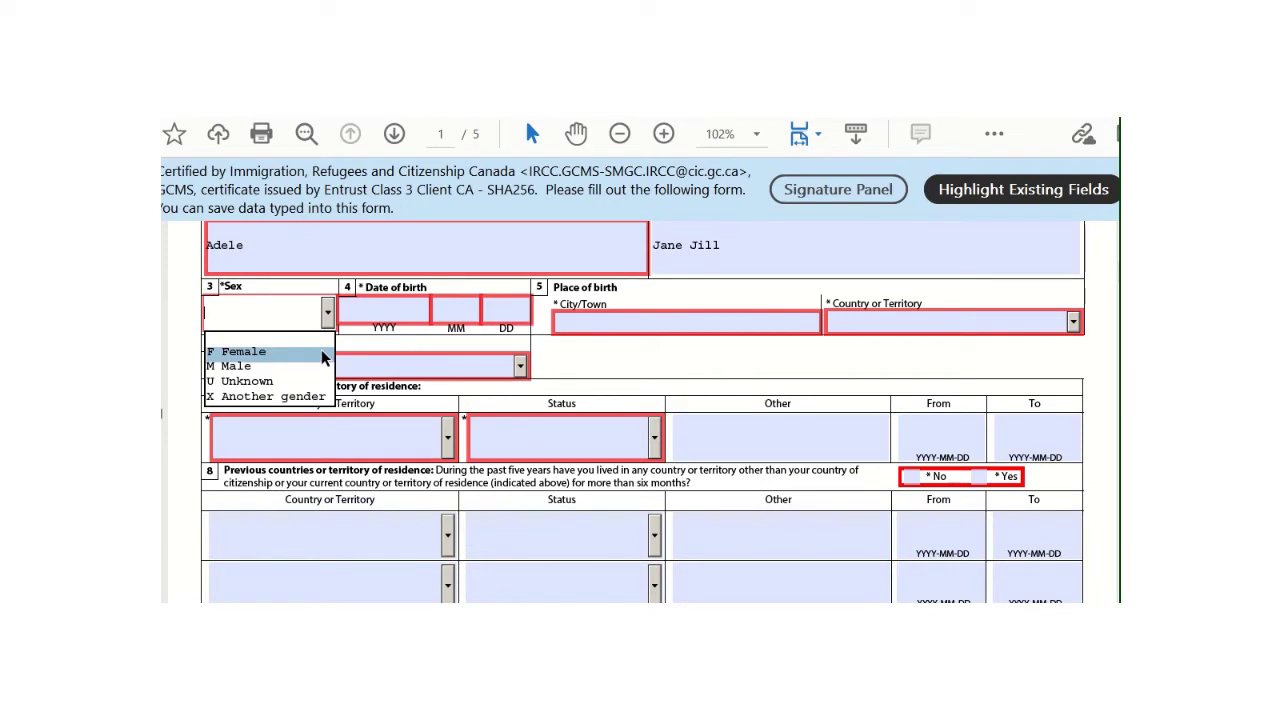
{"action": "left_click", "coordinate": [321, 352]}
{"action": "left_click", "coordinate": [390, 304]}
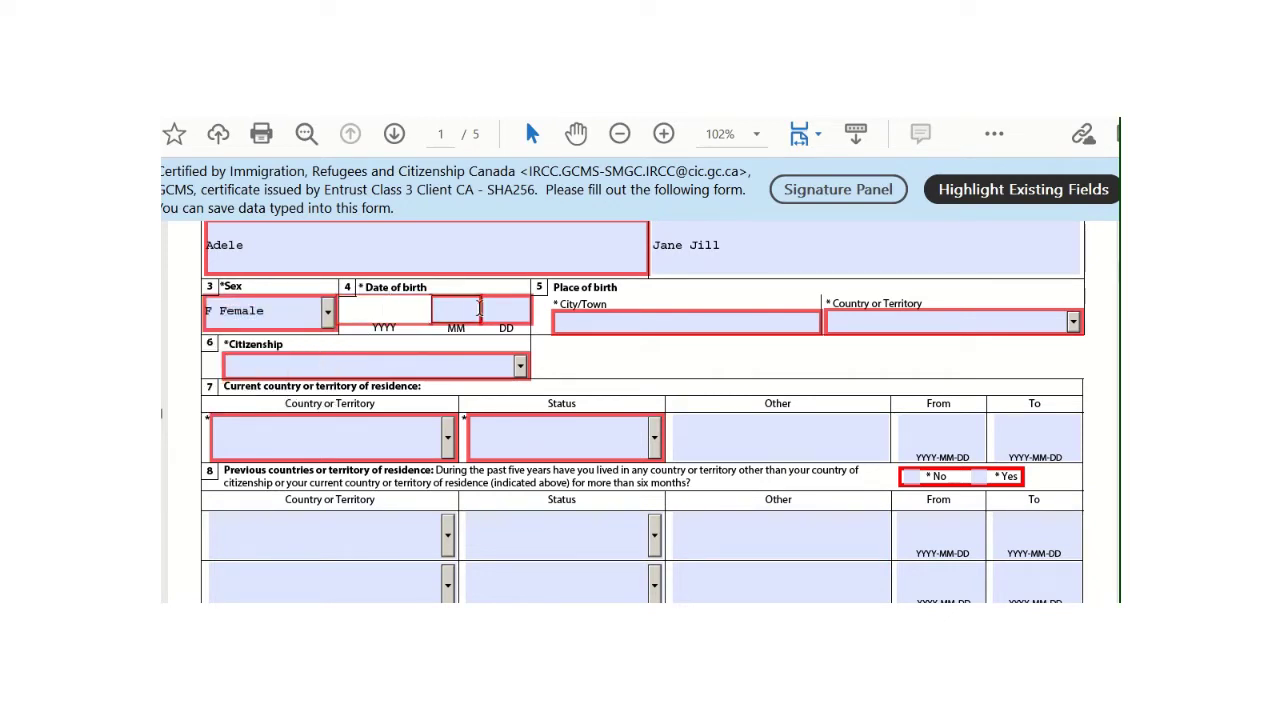
- Enter Cape Town as the city or town in the Place of birth question
{"action": "left_click", "coordinate": [643, 318]}
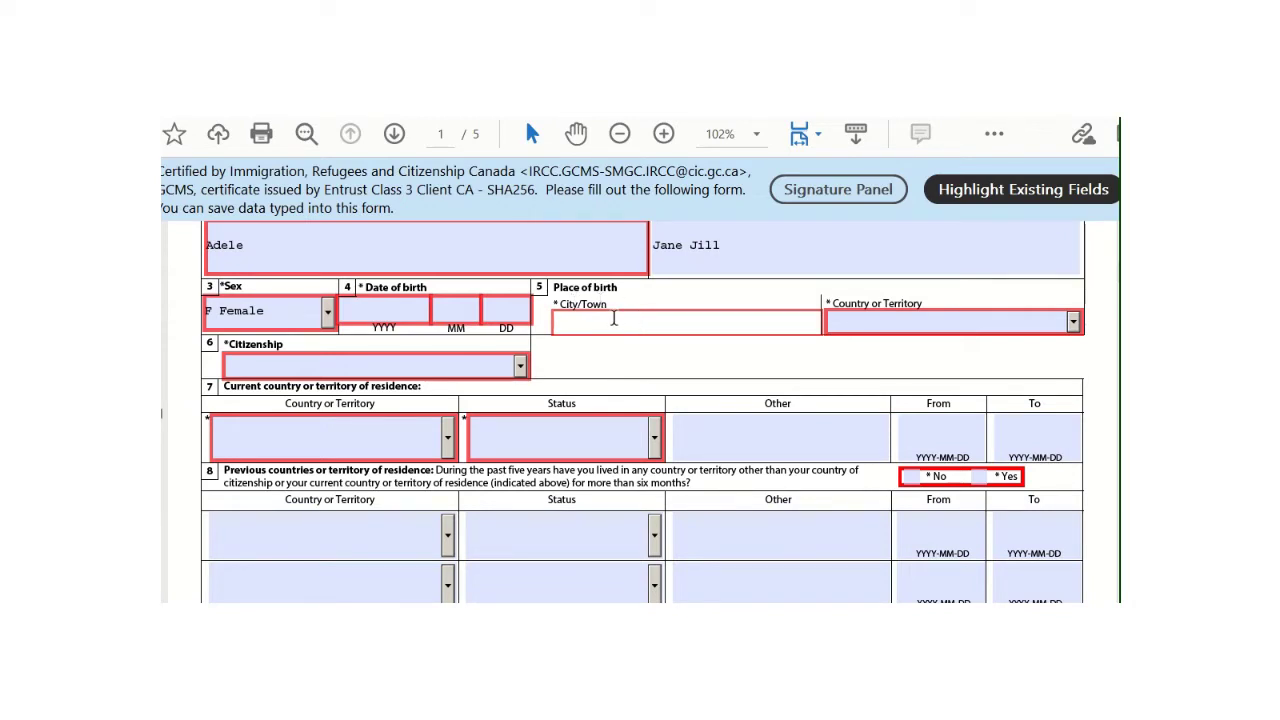
{"action": "type", "text": "Ca"}
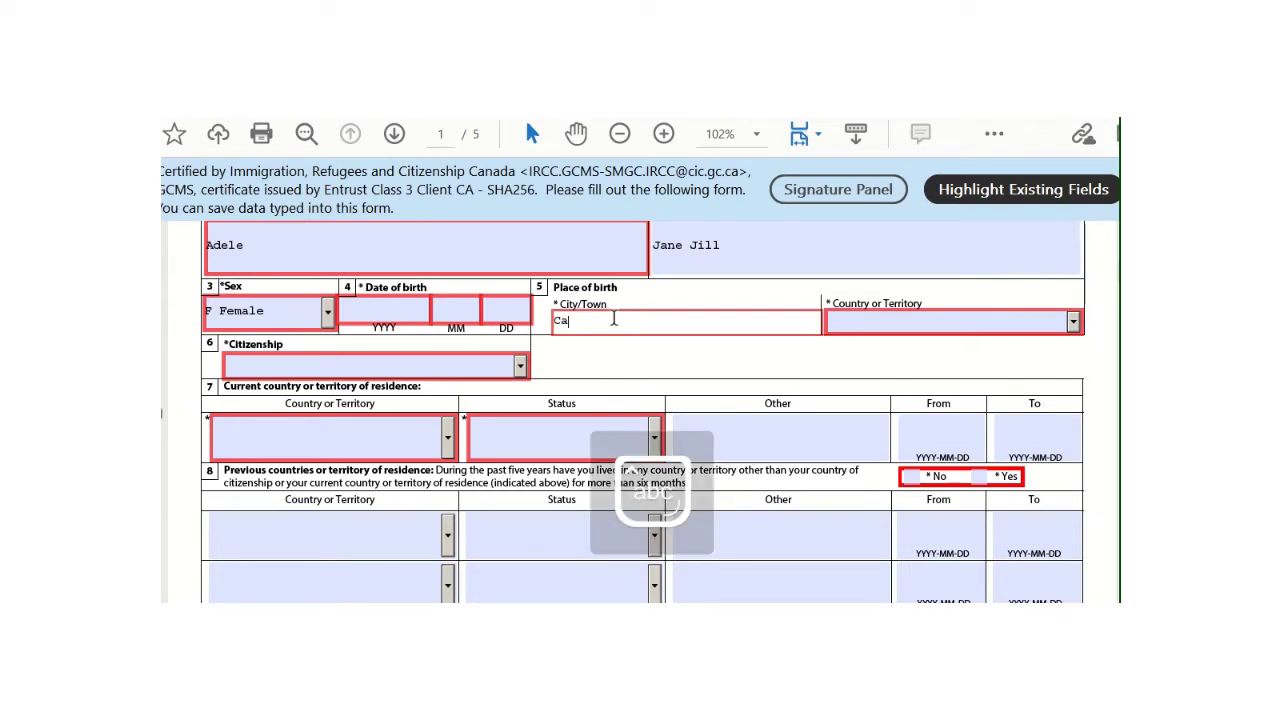
{"action": "type", "text": "pe"}
{"action": "key", "text": "Caps_Lock"}
{"action": "type", "text": "T"}
{"action": "key", "text": "Caps_Lock"}
{"action": "type", "text": "own"}
- Set the country or territory of birth to South Africa, Republic Of
{"action": "left_click", "coordinate": [874, 326]}
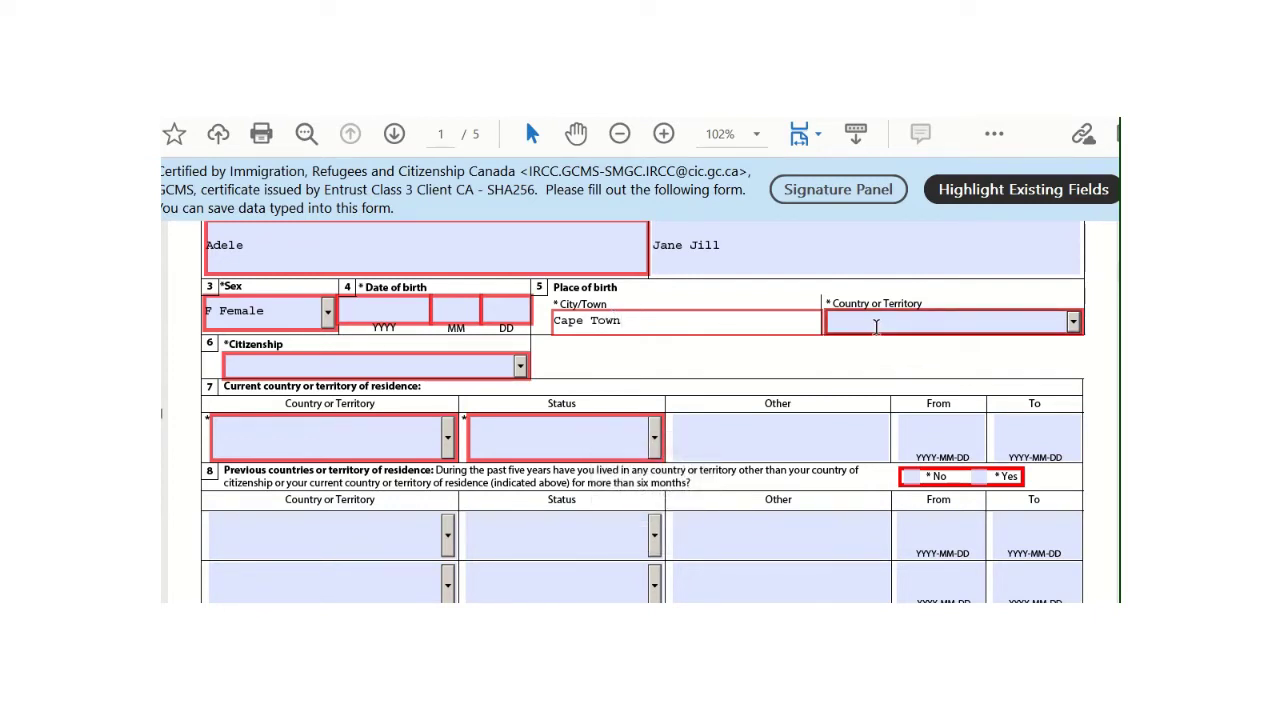
{"action": "left_click", "coordinate": [1072, 321]}
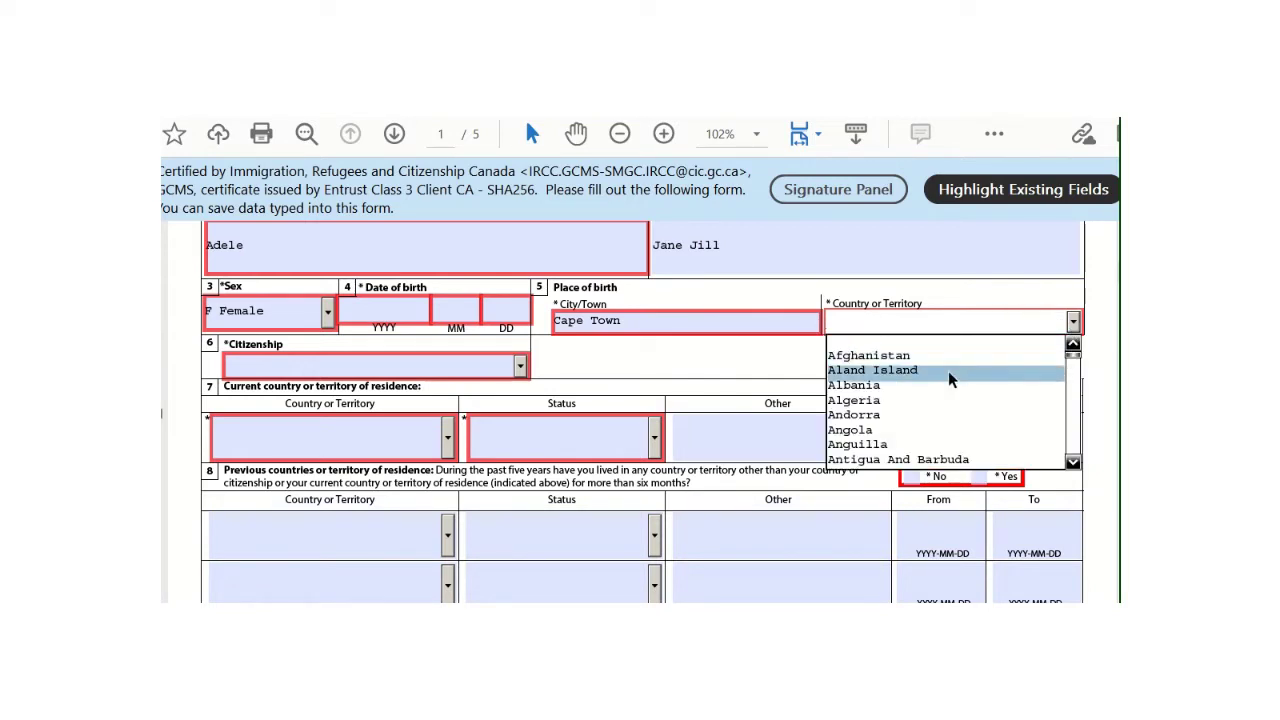
{"action": "type", "text": "s"}
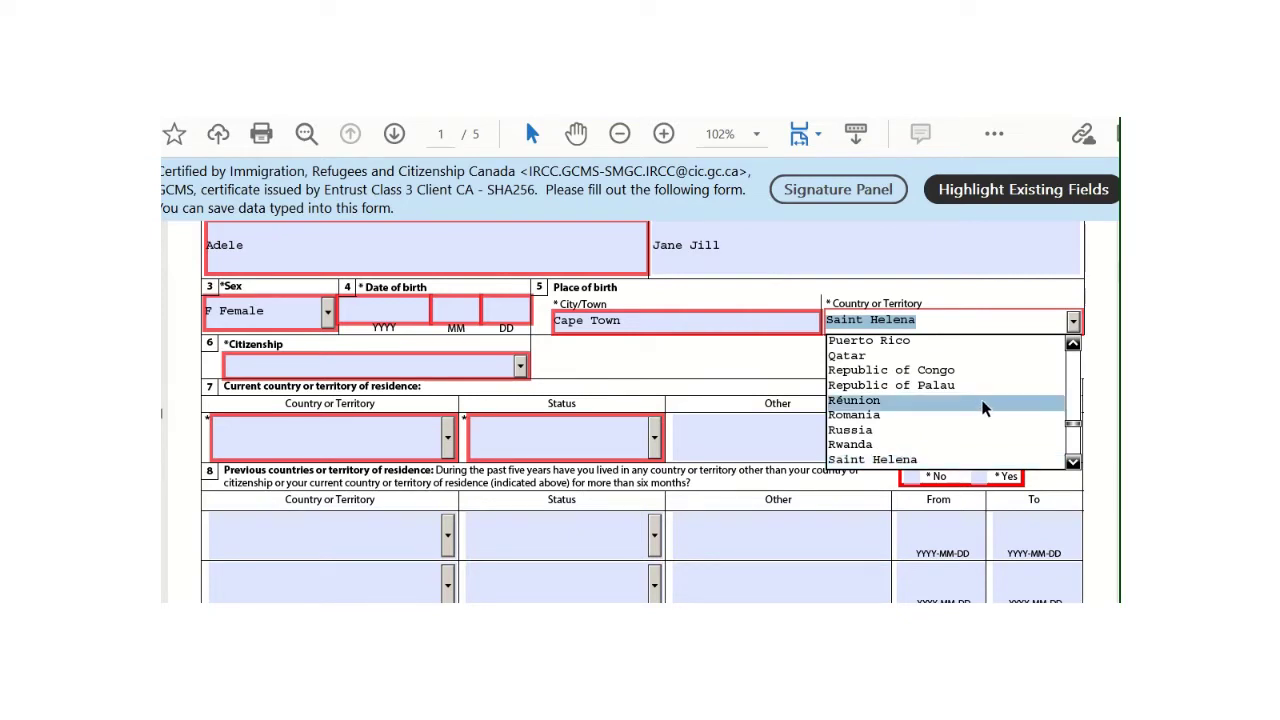
{"action": "left_click", "coordinate": [1071, 461]}
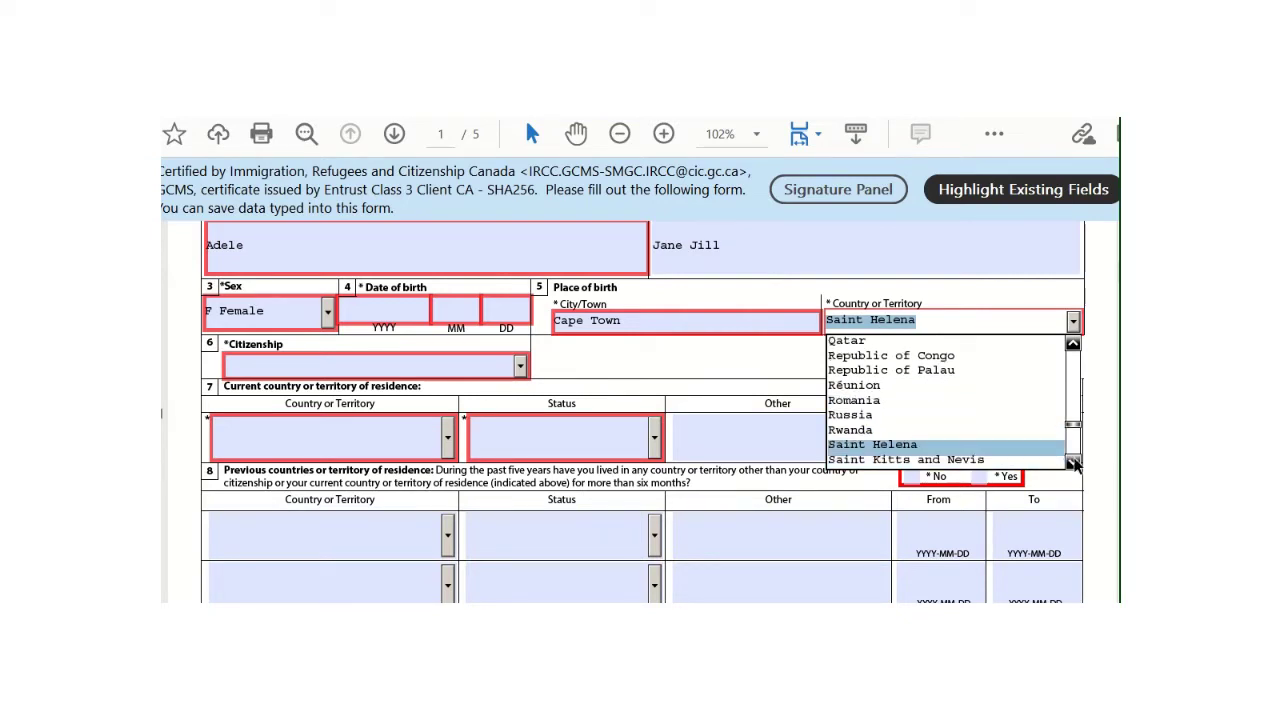
{"action": "left_click", "coordinate": [1071, 461]}
{"action": "left_click", "coordinate": [1073, 462]}
{"action": "scroll", "coordinate": [1074, 462], "scroll_direction": "down", "scroll_amount": 15}
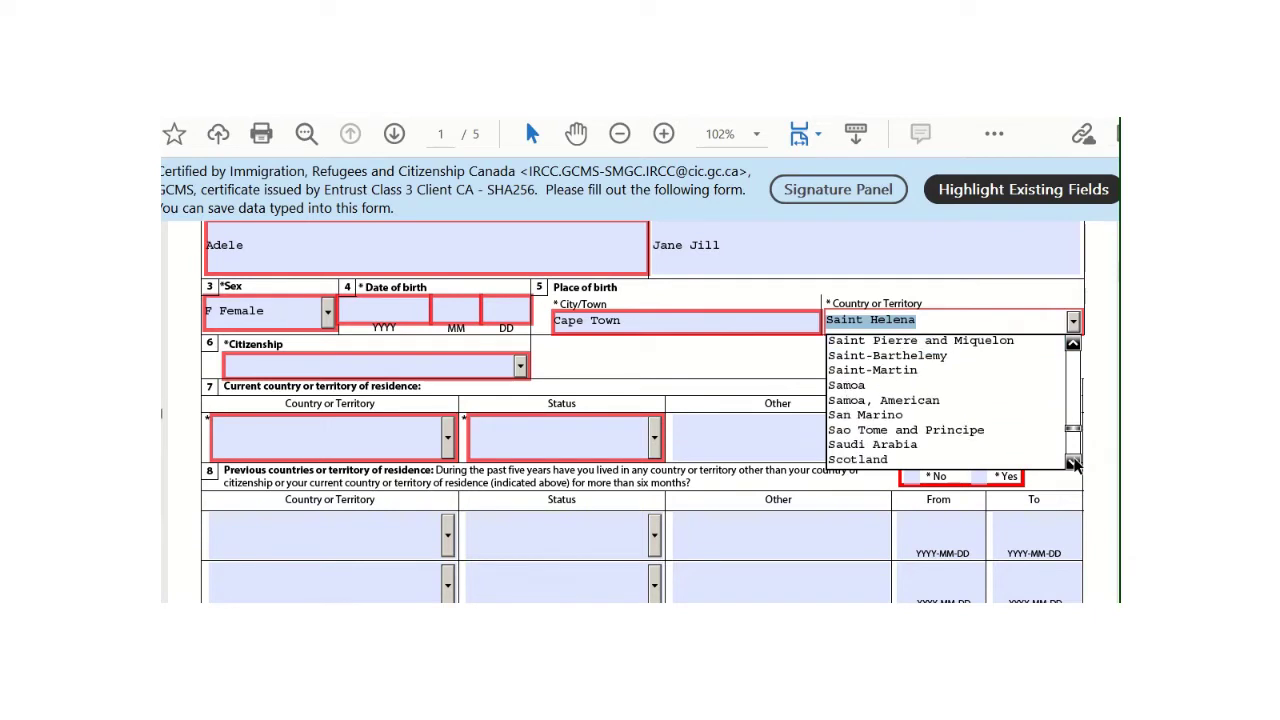
{"action": "left_click", "coordinate": [1072, 345]}
{"action": "left_click", "coordinate": [1072, 345]}
{"action": "scroll", "coordinate": [1072, 345], "scroll_direction": "up", "scroll_amount": 12}
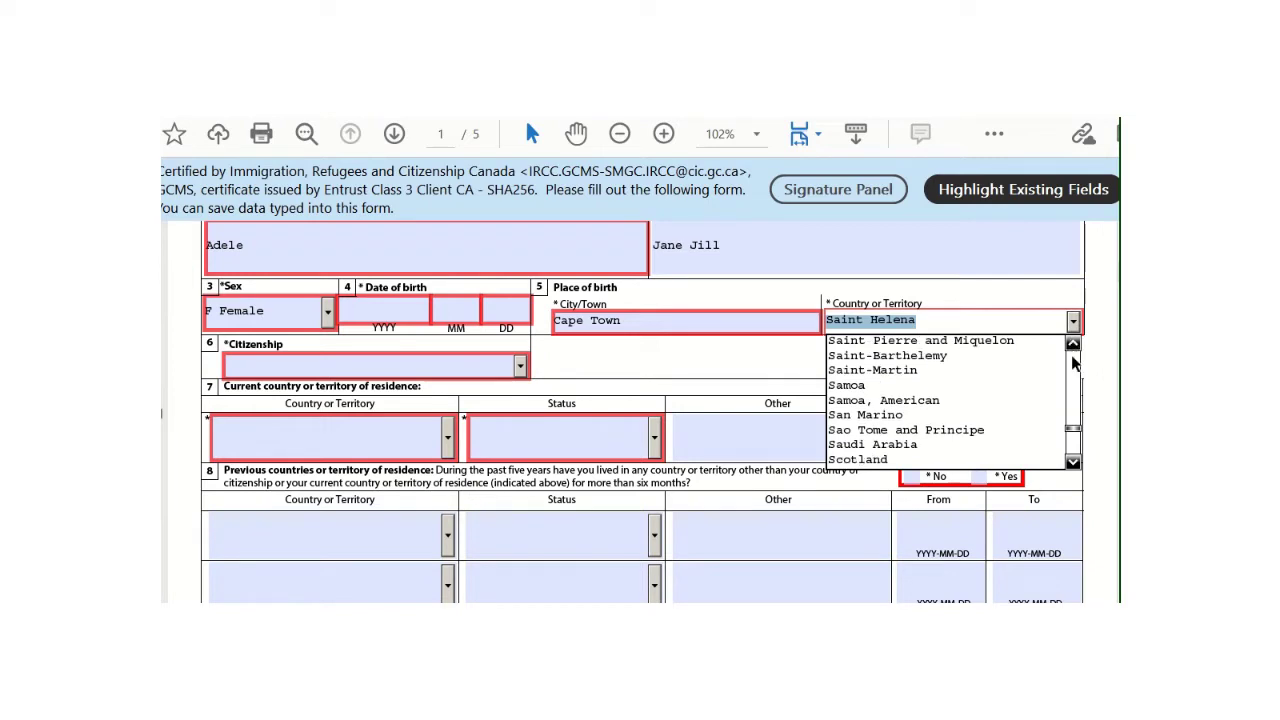
{"action": "left_click", "coordinate": [1073, 462]}
{"action": "left_click", "coordinate": [1073, 462]}
{"action": "left_click", "coordinate": [1073, 462]}
{"action": "left_click", "coordinate": [1073, 462]}
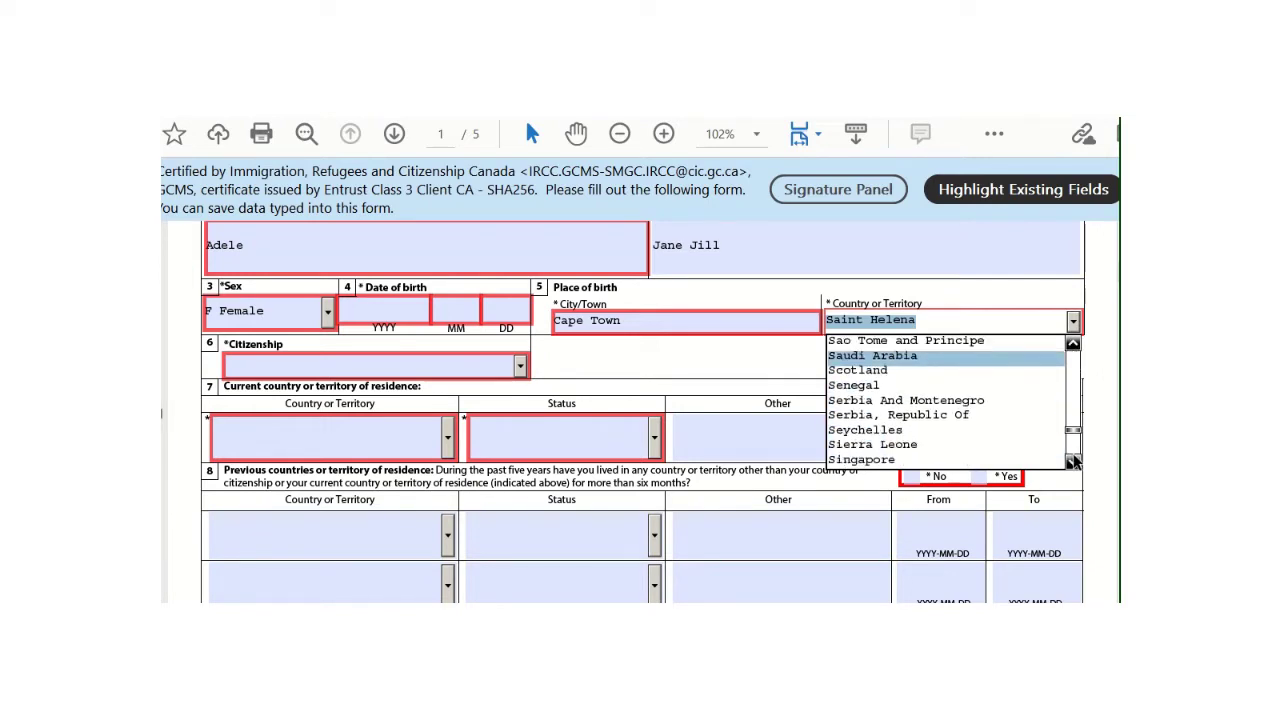
{"action": "left_click", "coordinate": [1073, 462]}
{"action": "left_click", "coordinate": [1073, 462]}
{"action": "left_click", "coordinate": [1073, 462]}
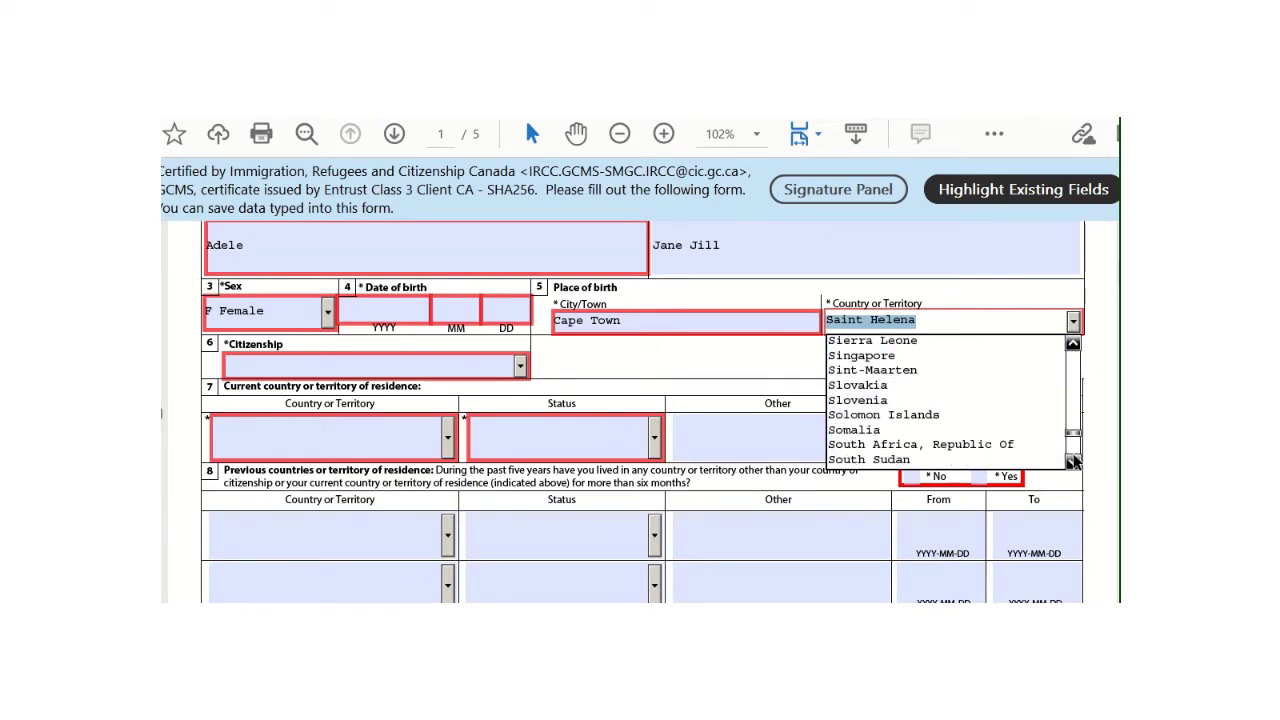
{"action": "left_click", "coordinate": [1010, 452]}
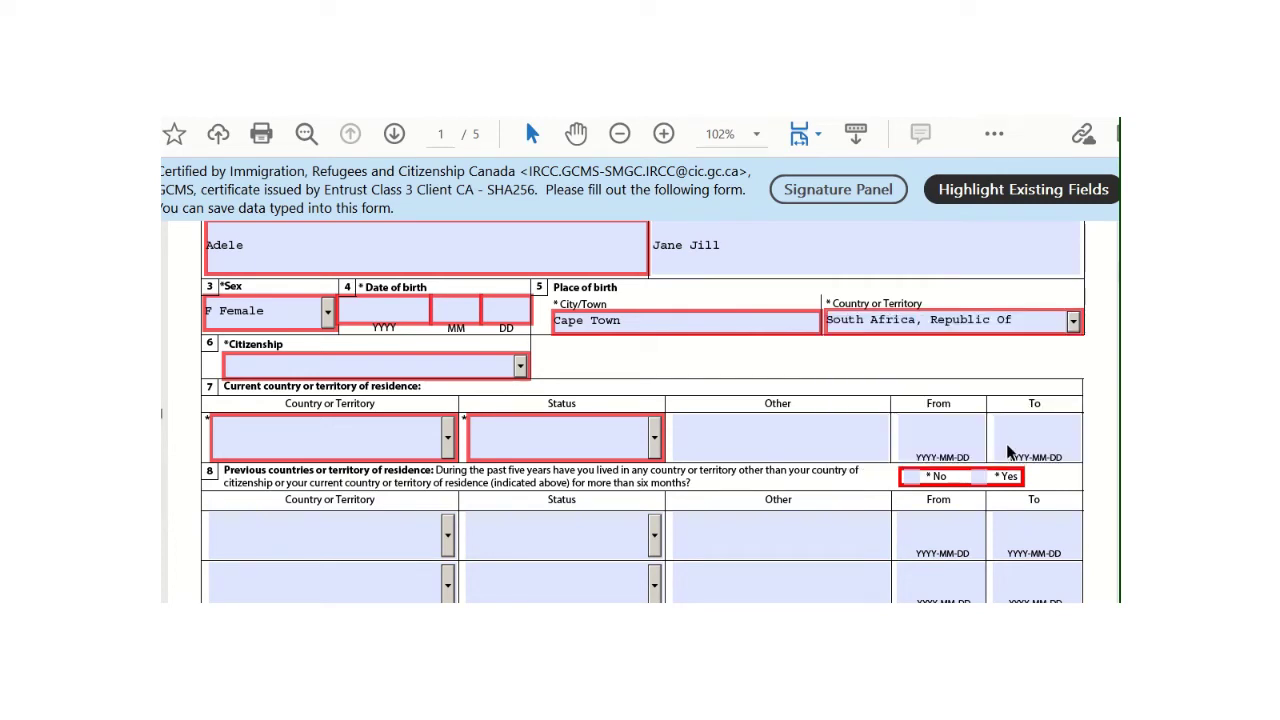
- Set the applicant's citizenship in question 6 to Brazil
{"action": "left_click", "coordinate": [521, 366]}
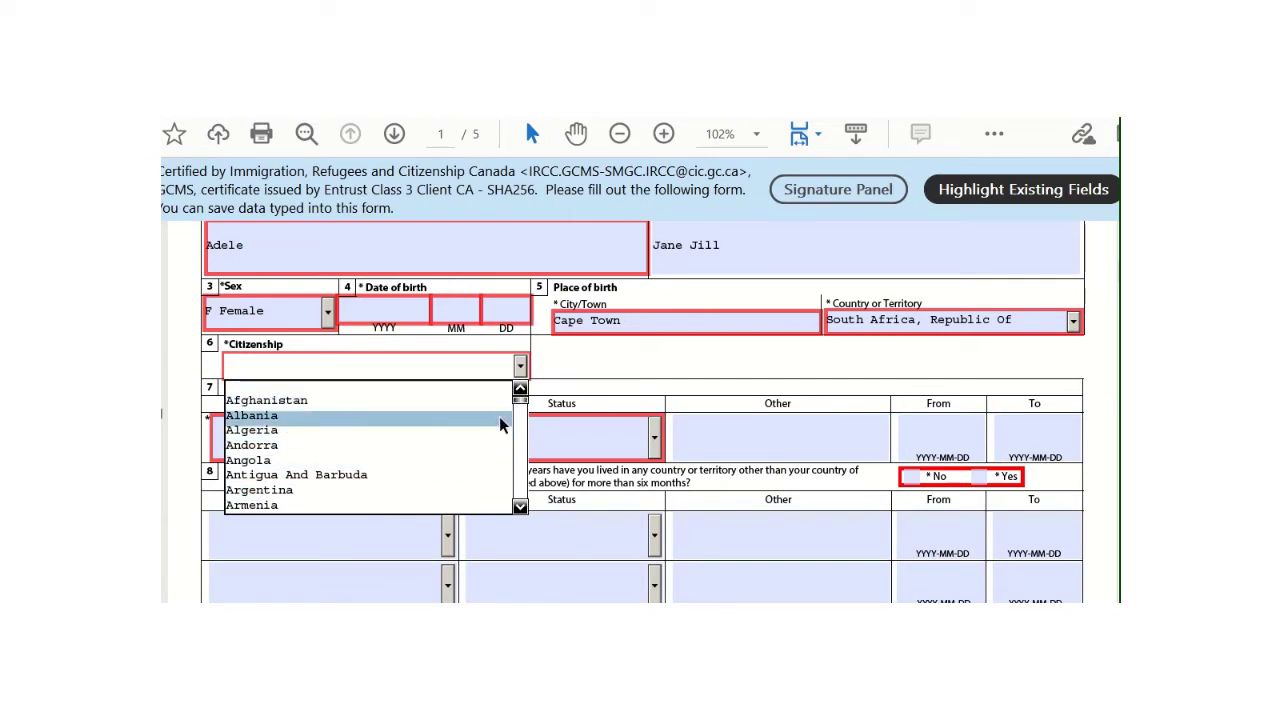
{"action": "left_click", "coordinate": [520, 507]}
{"action": "left_click", "coordinate": [520, 507]}
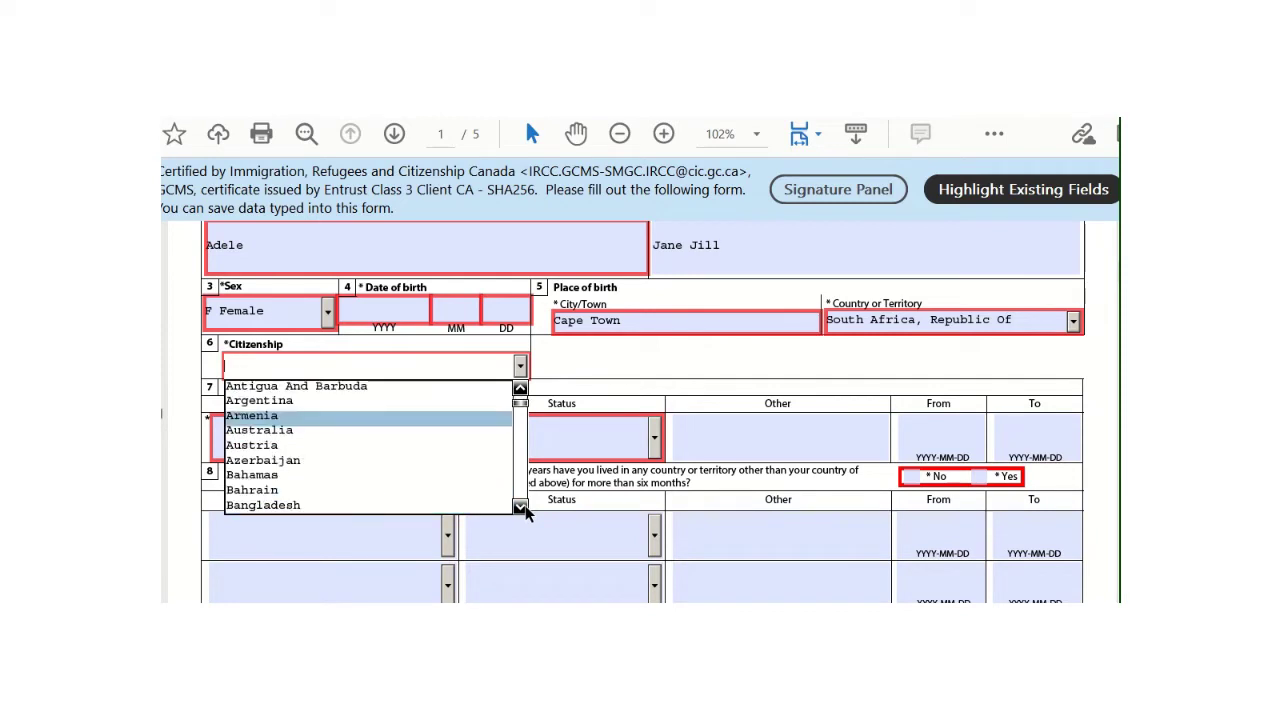
{"action": "left_click", "coordinate": [520, 507]}
{"action": "left_click", "coordinate": [520, 507]}
{"action": "left_click", "coordinate": [520, 507]}
{"action": "left_click", "coordinate": [520, 507]}
{"action": "left_click", "coordinate": [520, 507]}
{"action": "left_click", "coordinate": [520, 507]}
{"action": "left_click", "coordinate": [520, 507]}
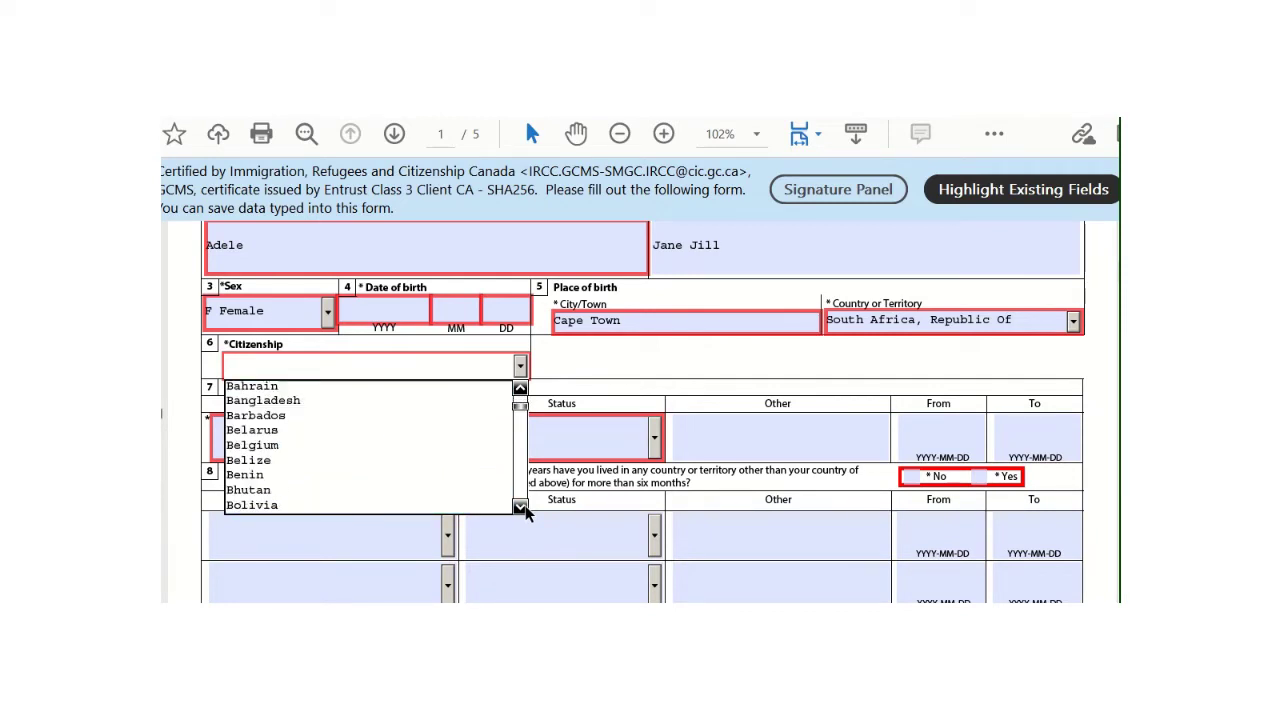
{"action": "left_click", "coordinate": [520, 507]}
{"action": "left_click", "coordinate": [520, 507]}
{"action": "left_click", "coordinate": [520, 507]}
{"action": "left_click", "coordinate": [520, 507]}
{"action": "left_click", "coordinate": [520, 507]}
{"action": "left_click", "coordinate": [520, 507]}
{"action": "left_click", "coordinate": [520, 507]}
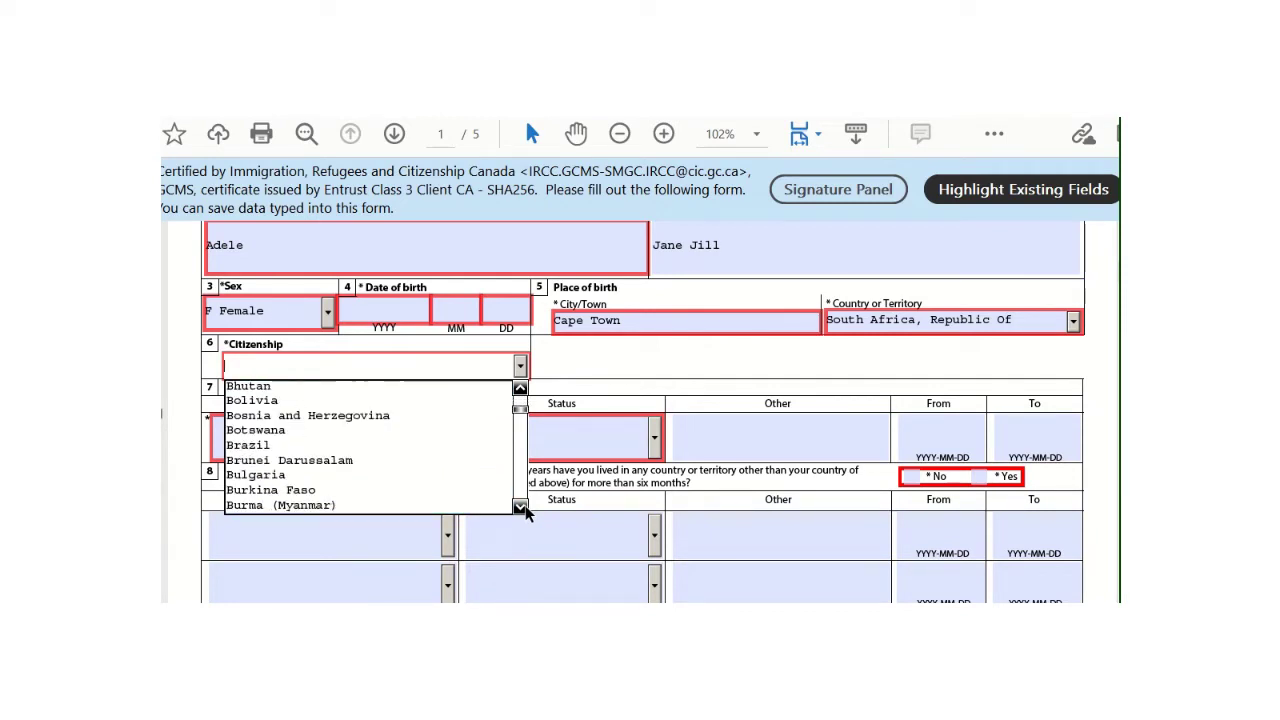
{"action": "left_click", "coordinate": [287, 446]}
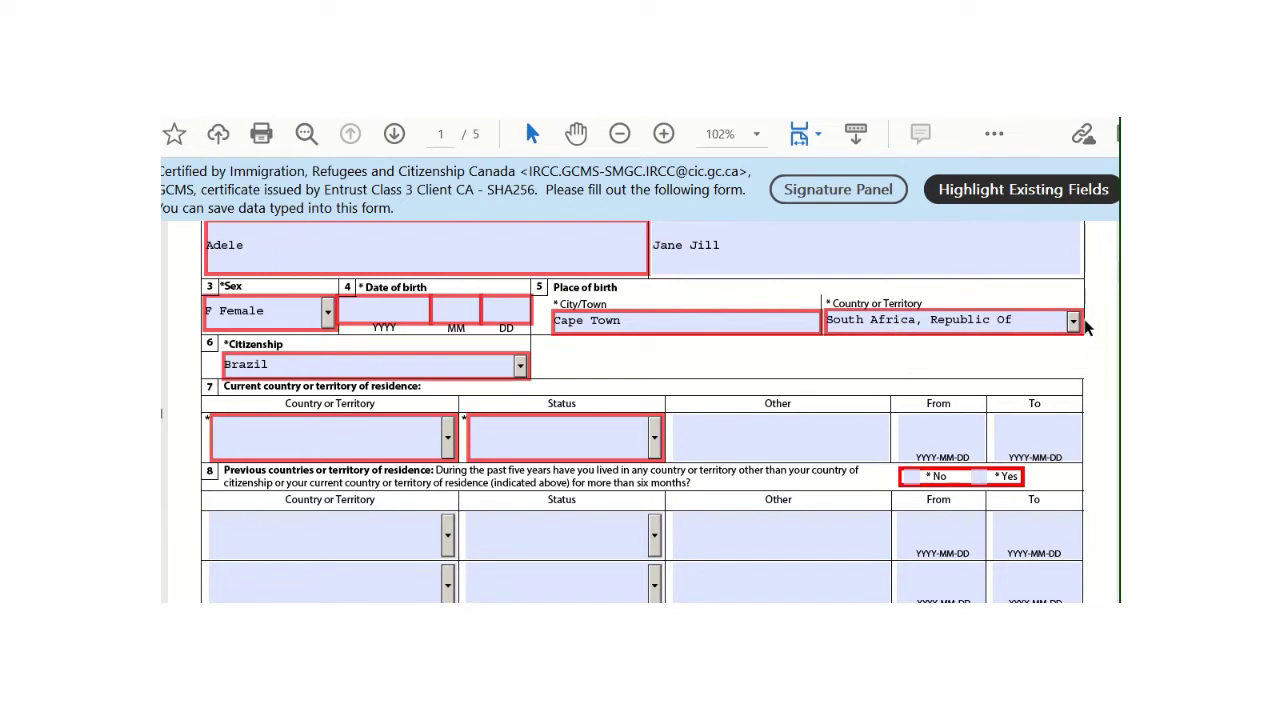
- Set the current country of residence to Angola with status Visitor, and go through its From and To date fields
{"action": "scroll", "coordinate": [686, 312], "scroll_direction": "down", "scroll_amount": 1}
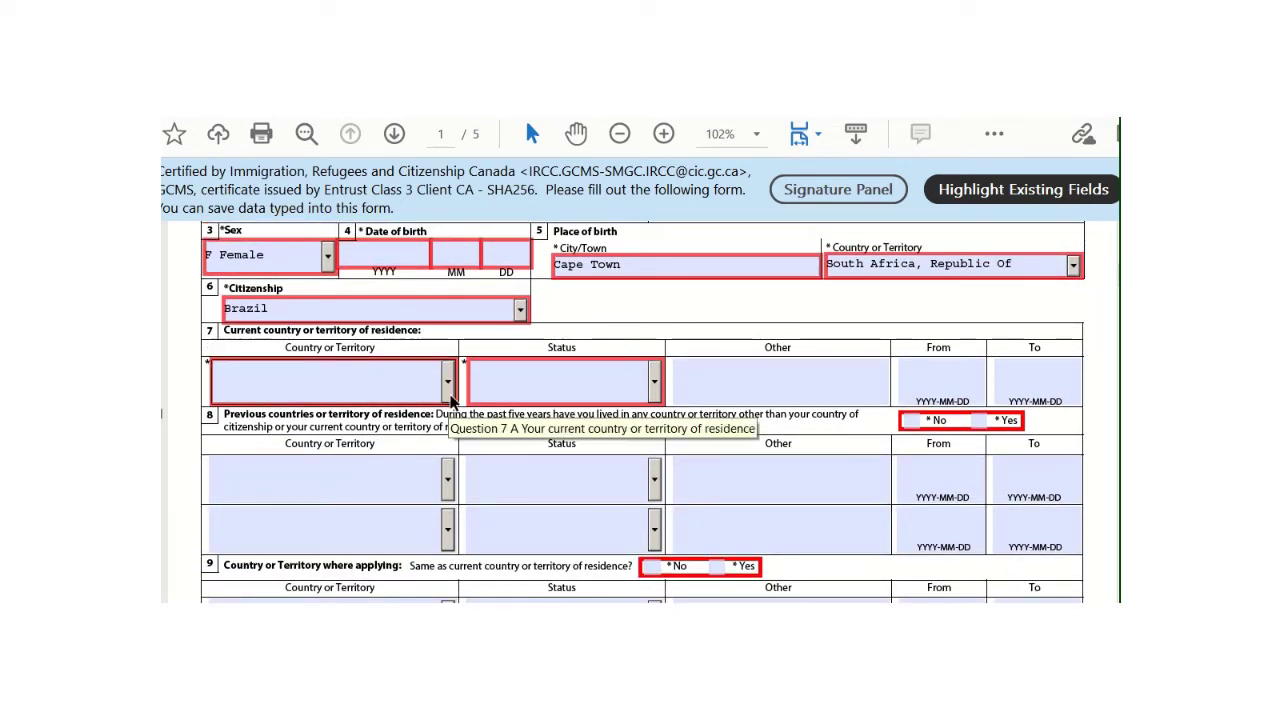
{"action": "left_click", "coordinate": [449, 398]}
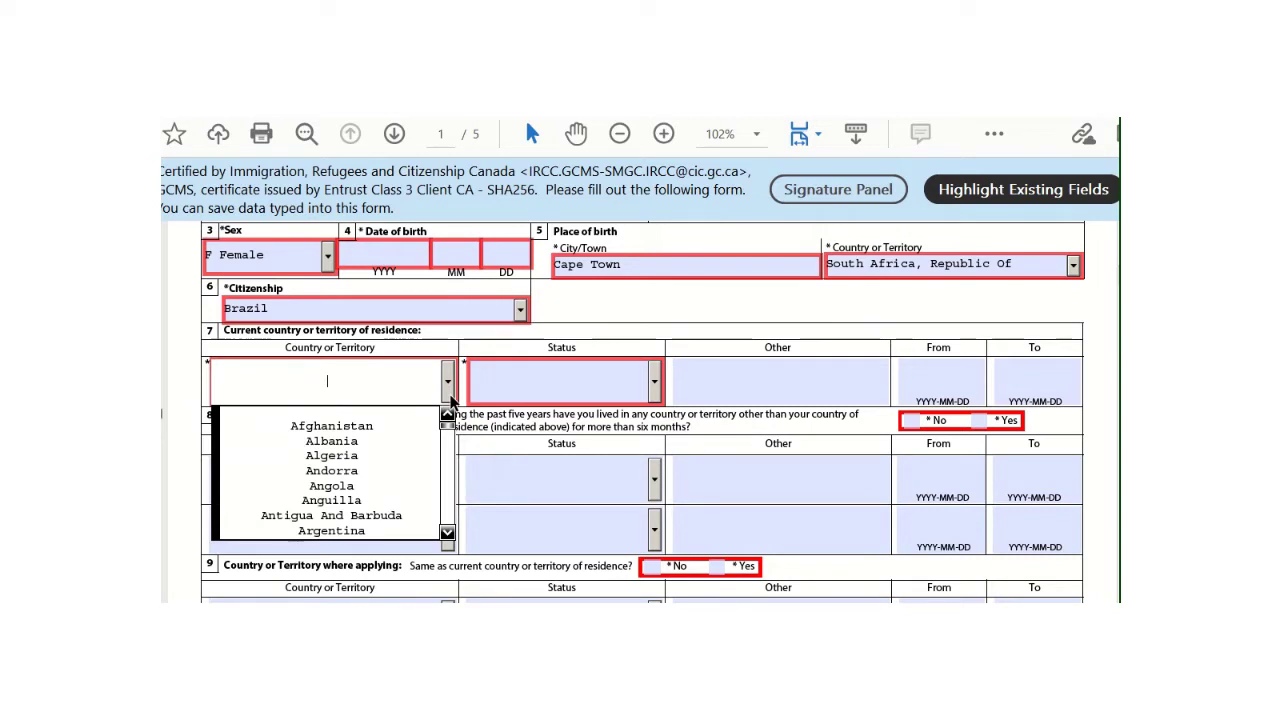
{"action": "left_click", "coordinate": [369, 490]}
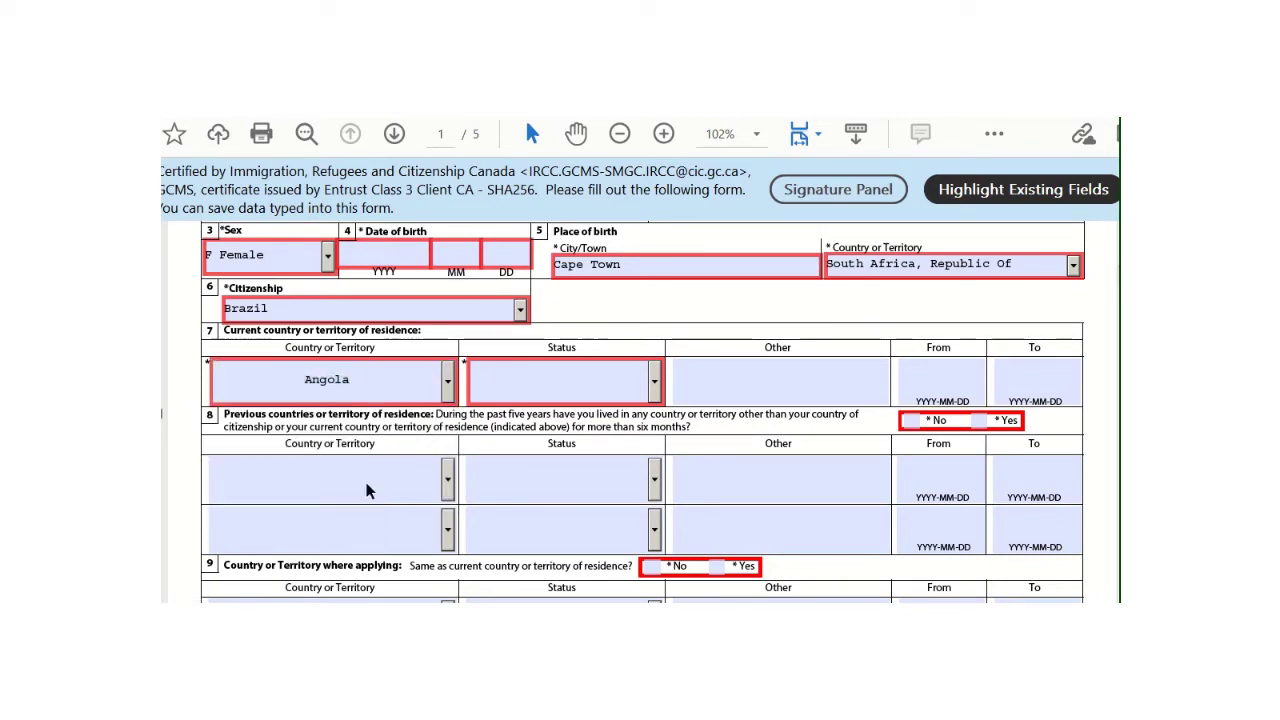
{"action": "left_click", "coordinate": [656, 382]}
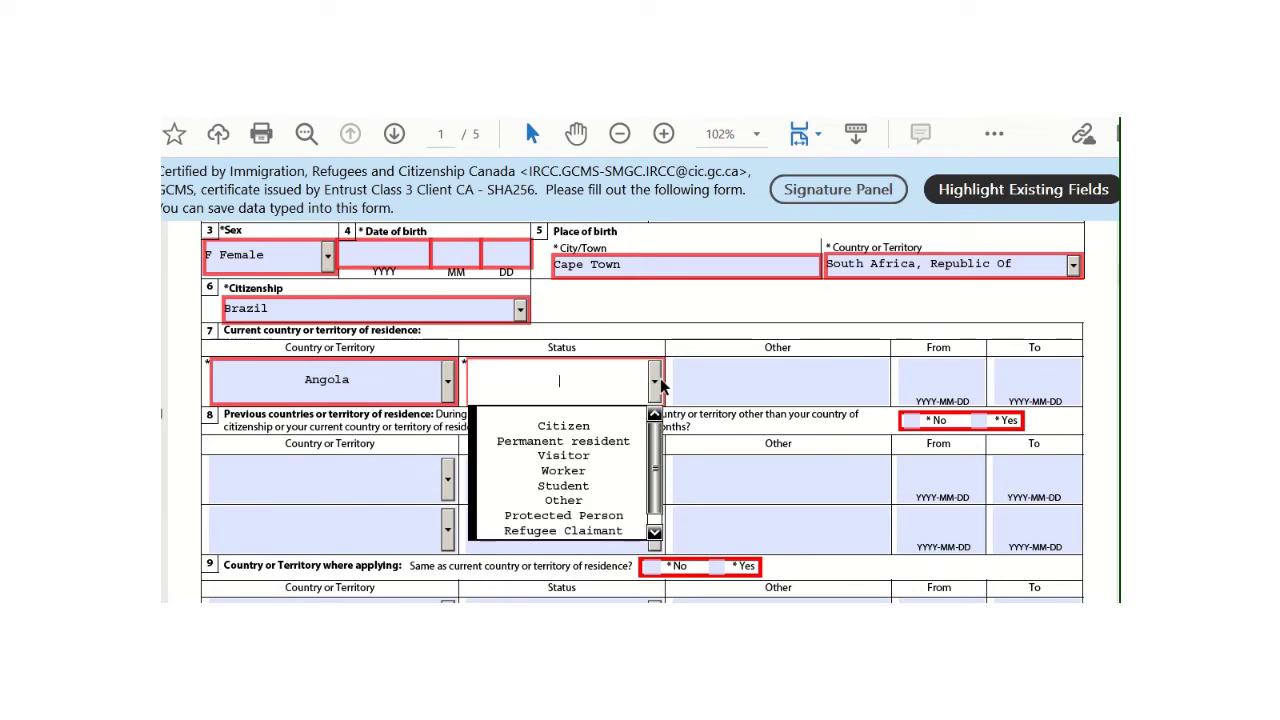
{"action": "left_click", "coordinate": [595, 457]}
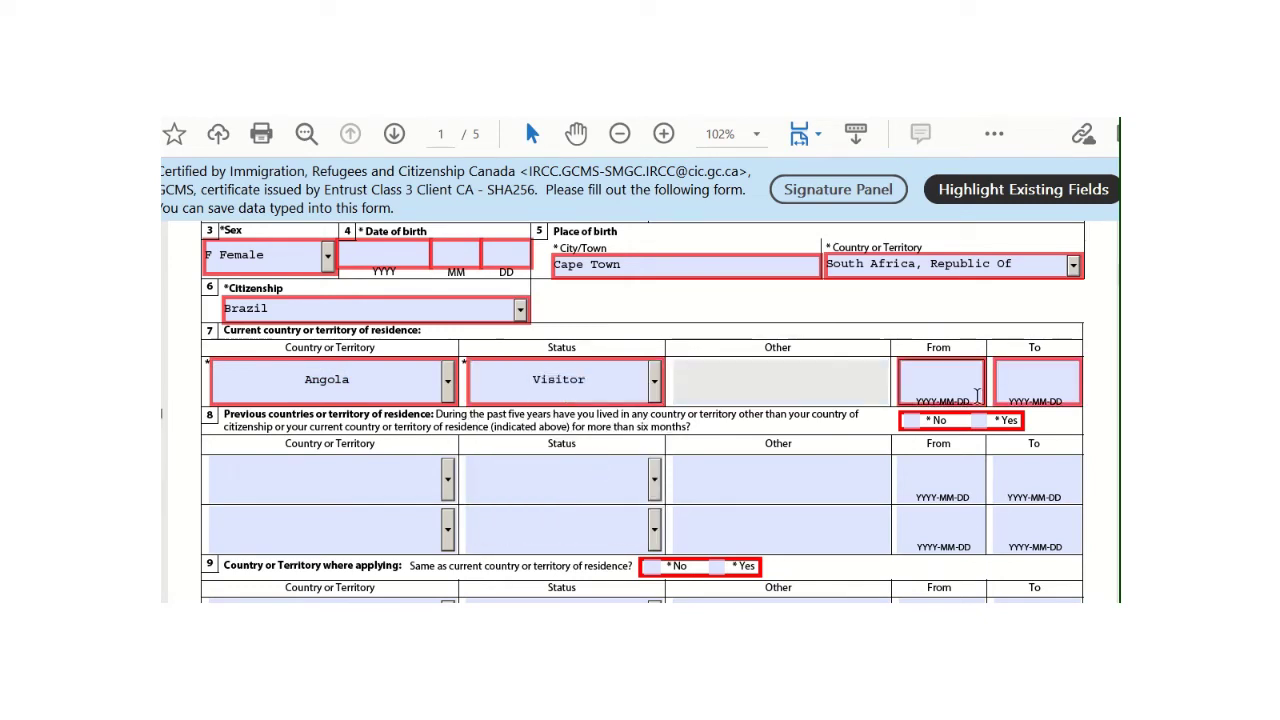
{"action": "left_click", "coordinate": [925, 381]}
{"action": "left_click", "coordinate": [1039, 376]}
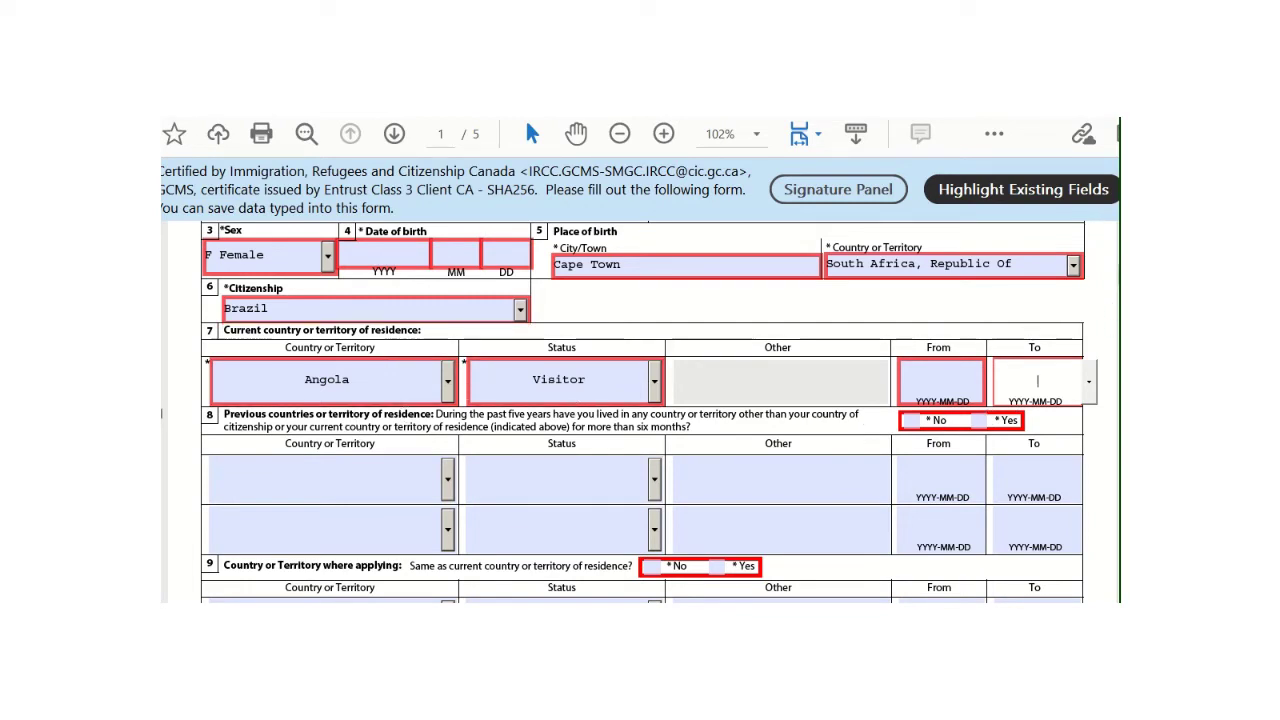
- Answer Yes to previous countries of residence in question 8 and list Afghanistan with status Worker in the first row
{"action": "scroll", "coordinate": [649, 412], "scroll_direction": "down", "scroll_amount": 1}
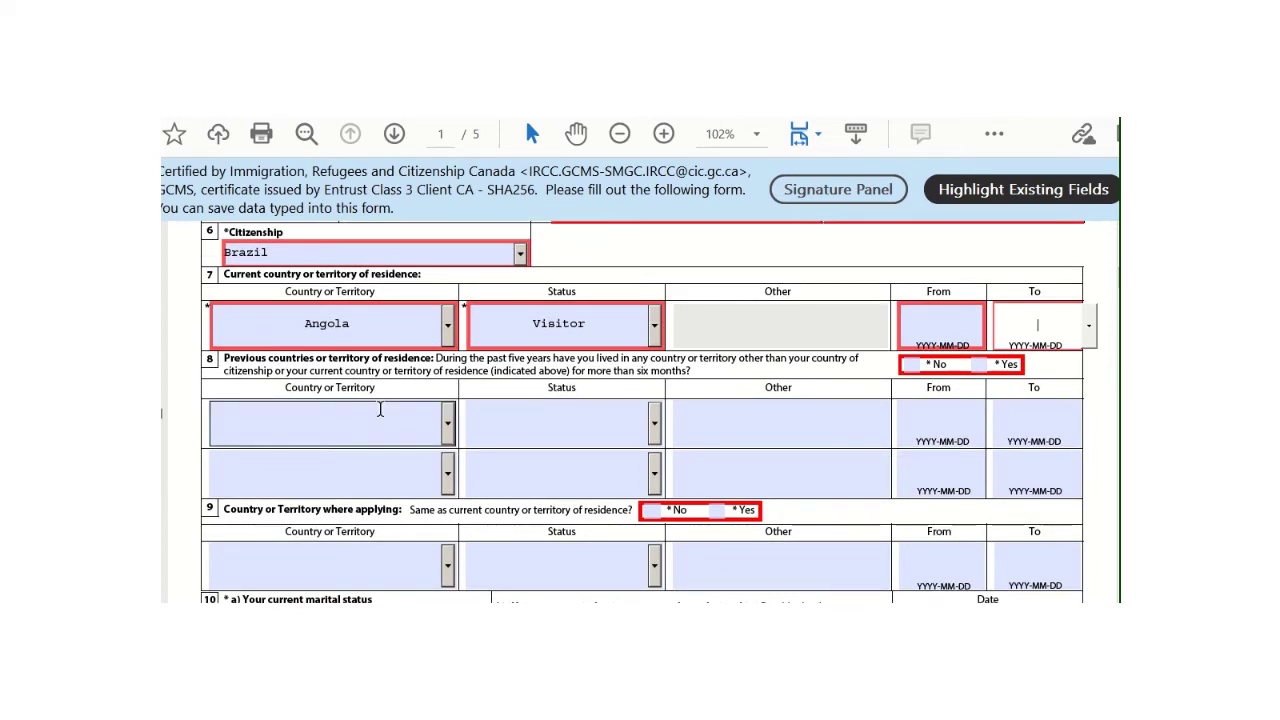
{"action": "left_click", "coordinate": [980, 367]}
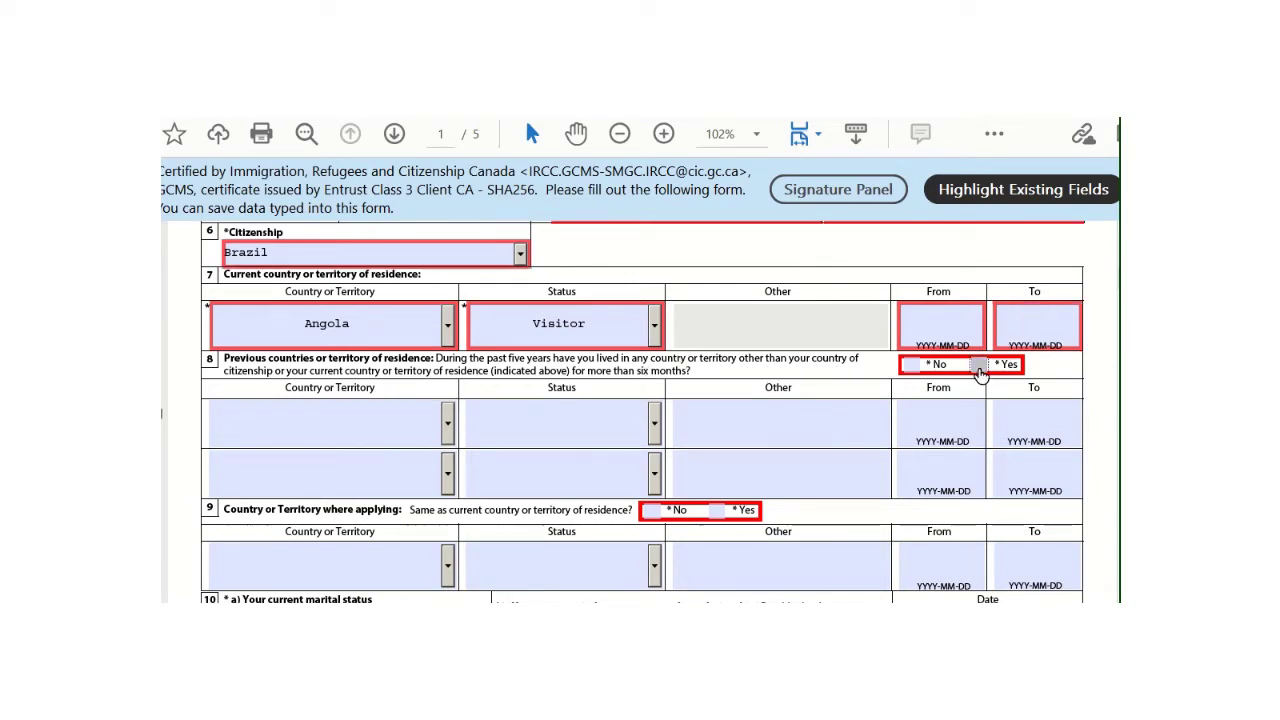
{"action": "left_click", "coordinate": [447, 422]}
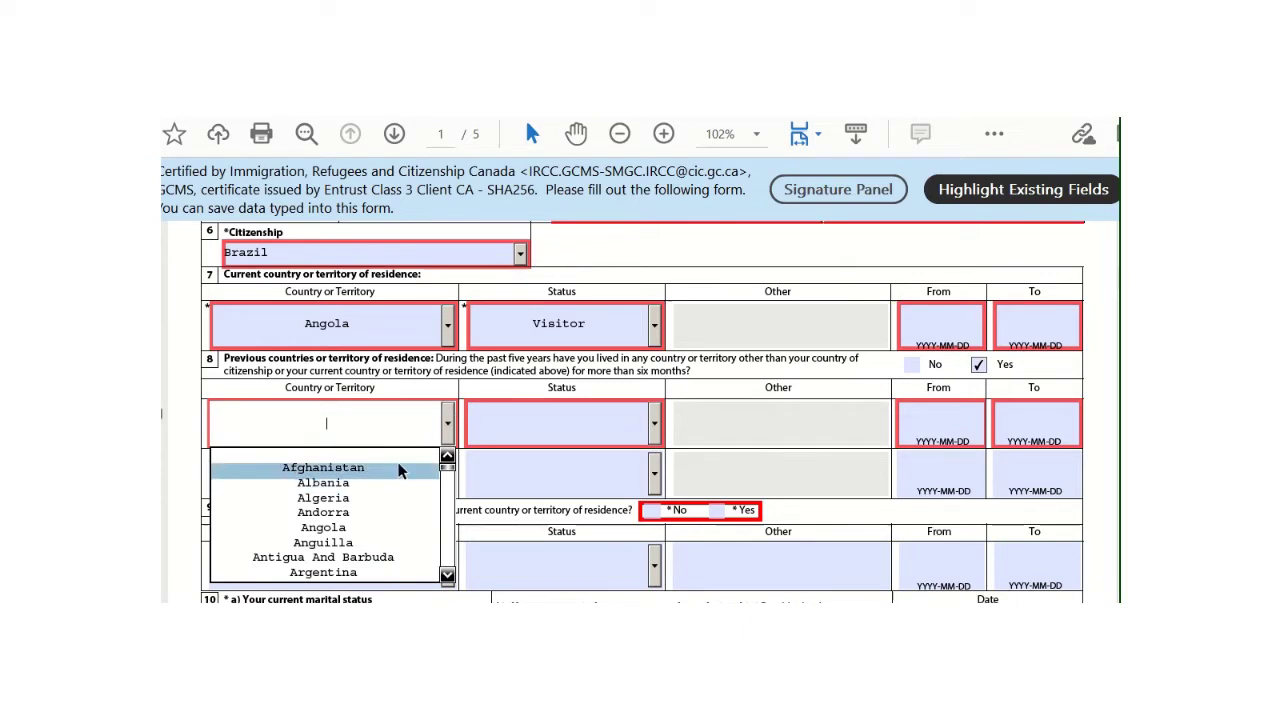
{"action": "left_click", "coordinate": [399, 468]}
{"action": "left_click", "coordinate": [654, 422]}
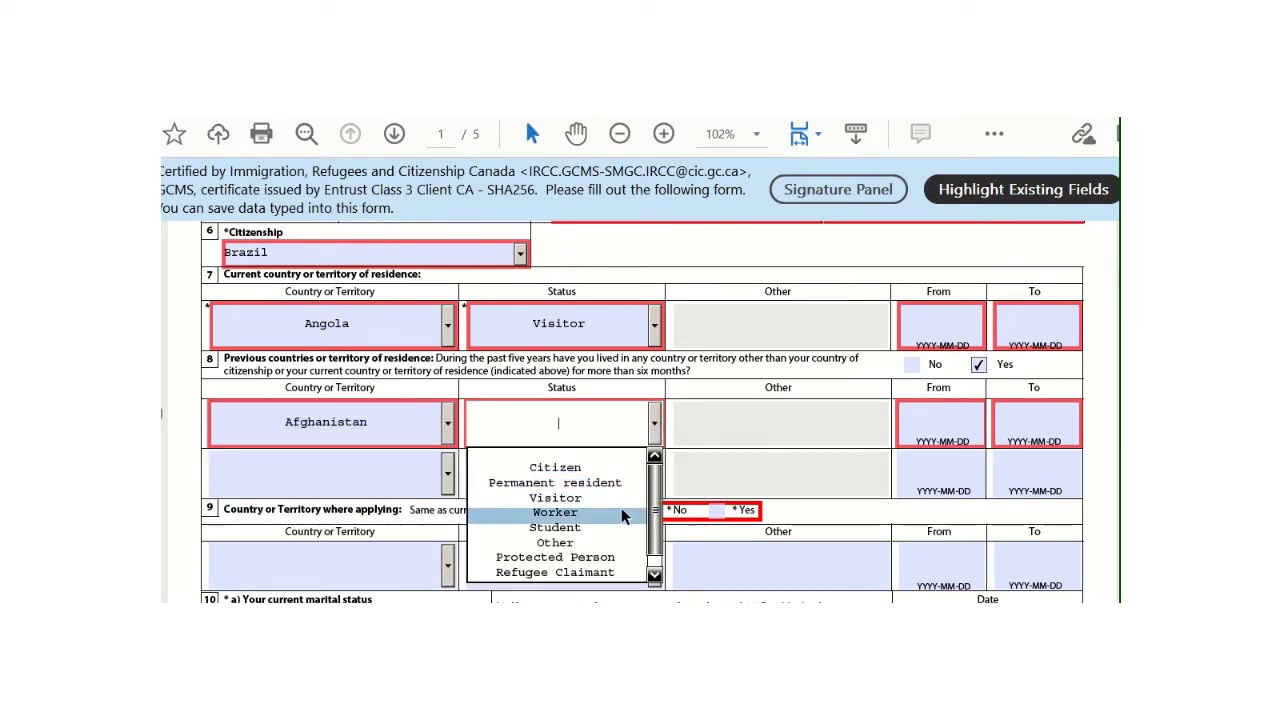
{"action": "left_click", "coordinate": [622, 513]}
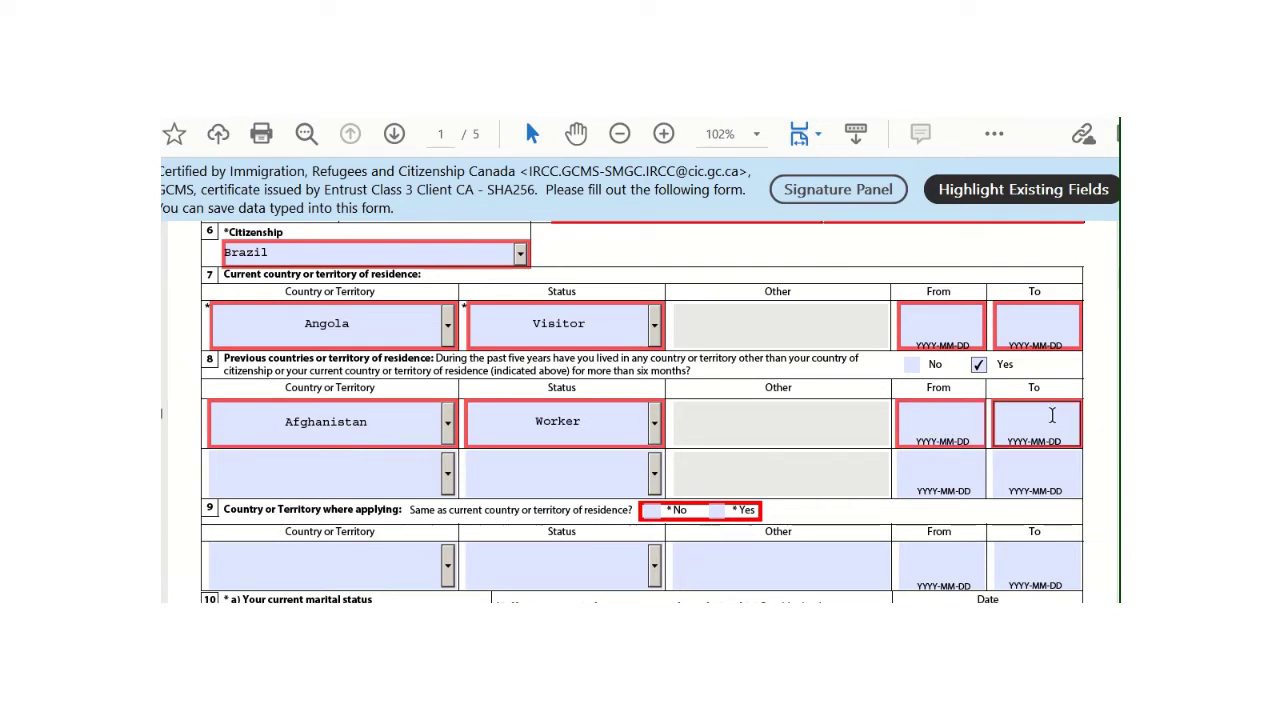
- Add Algeria with status Student as the second previous country of residence in question 8
{"action": "left_click", "coordinate": [448, 484]}
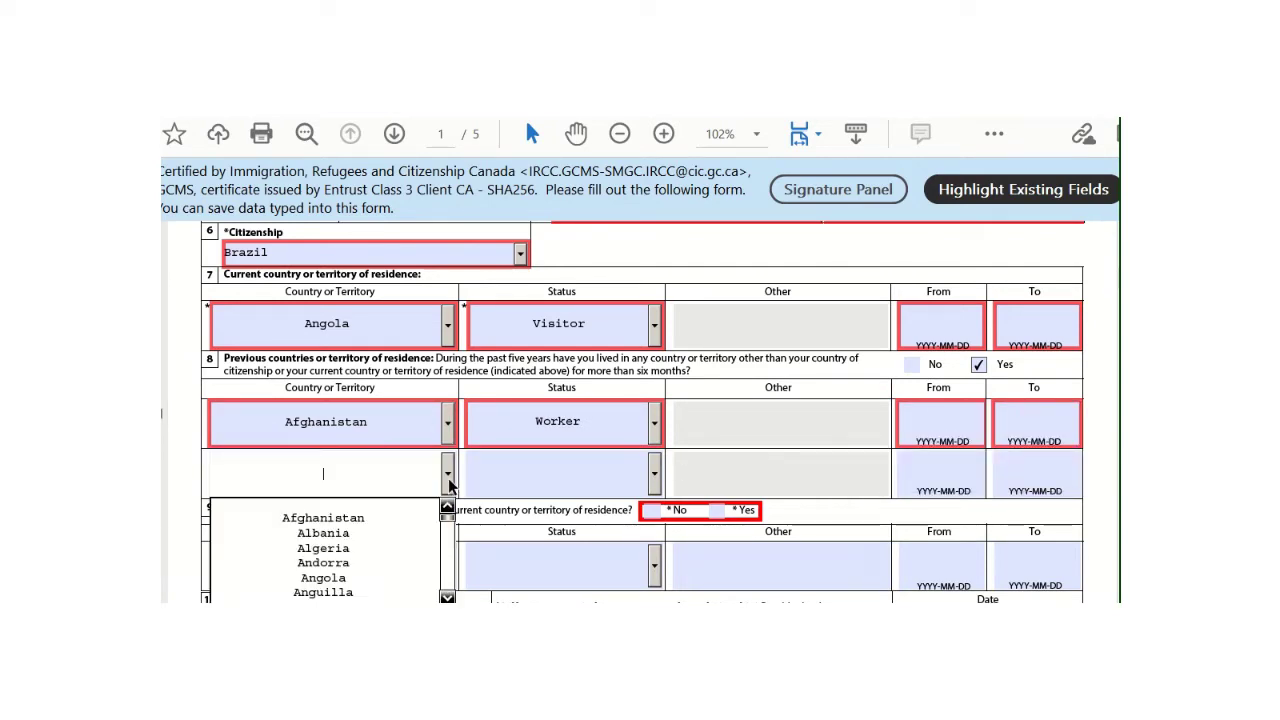
{"action": "left_click", "coordinate": [382, 549]}
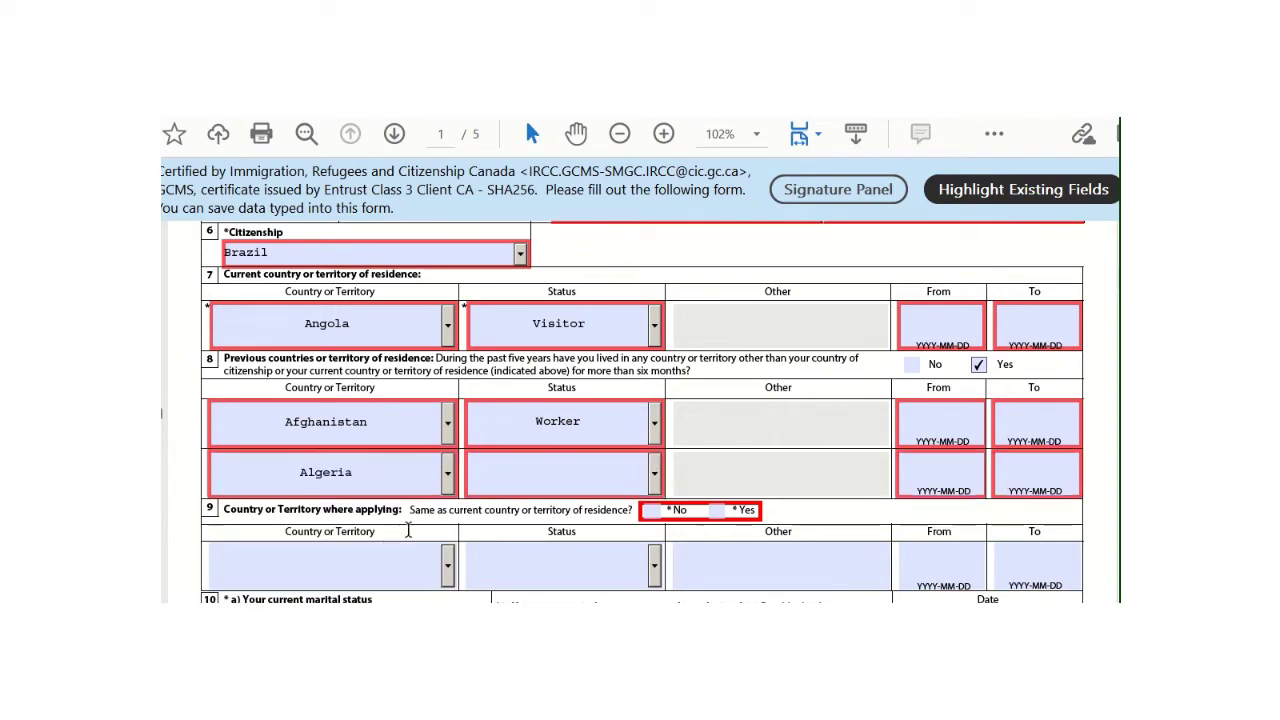
{"action": "left_click", "coordinate": [655, 476]}
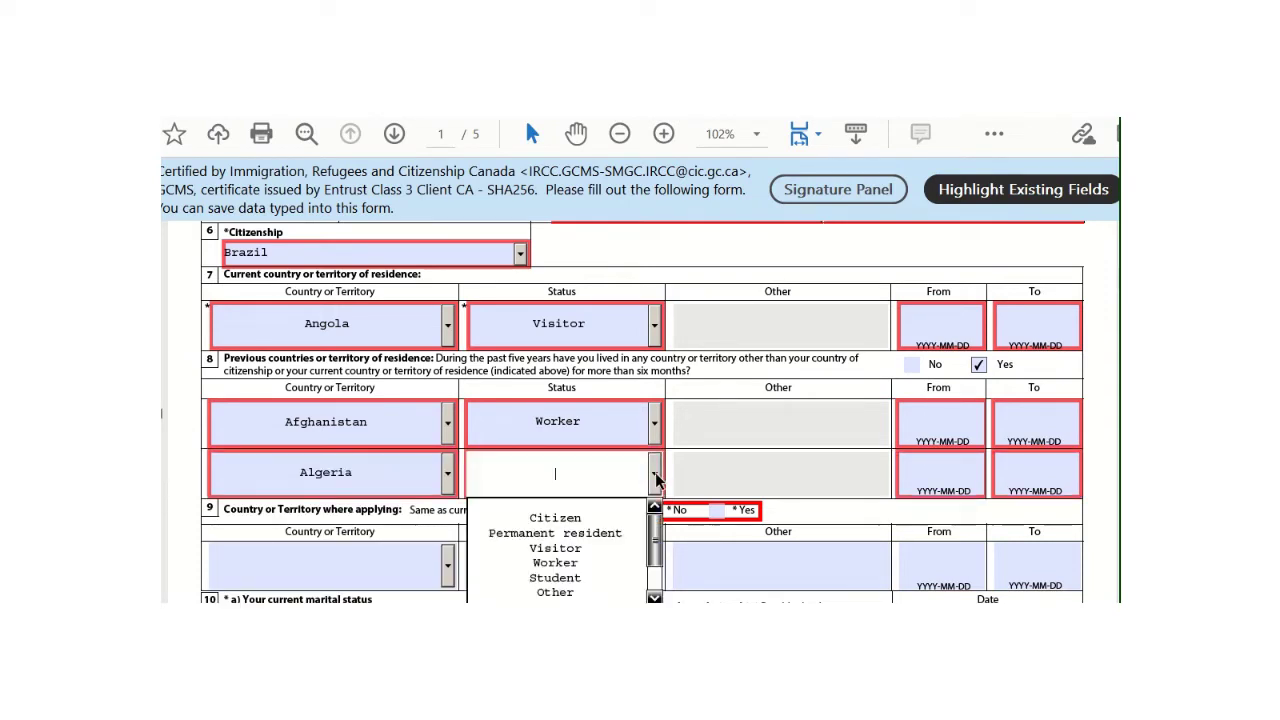
{"action": "left_click", "coordinate": [605, 575]}
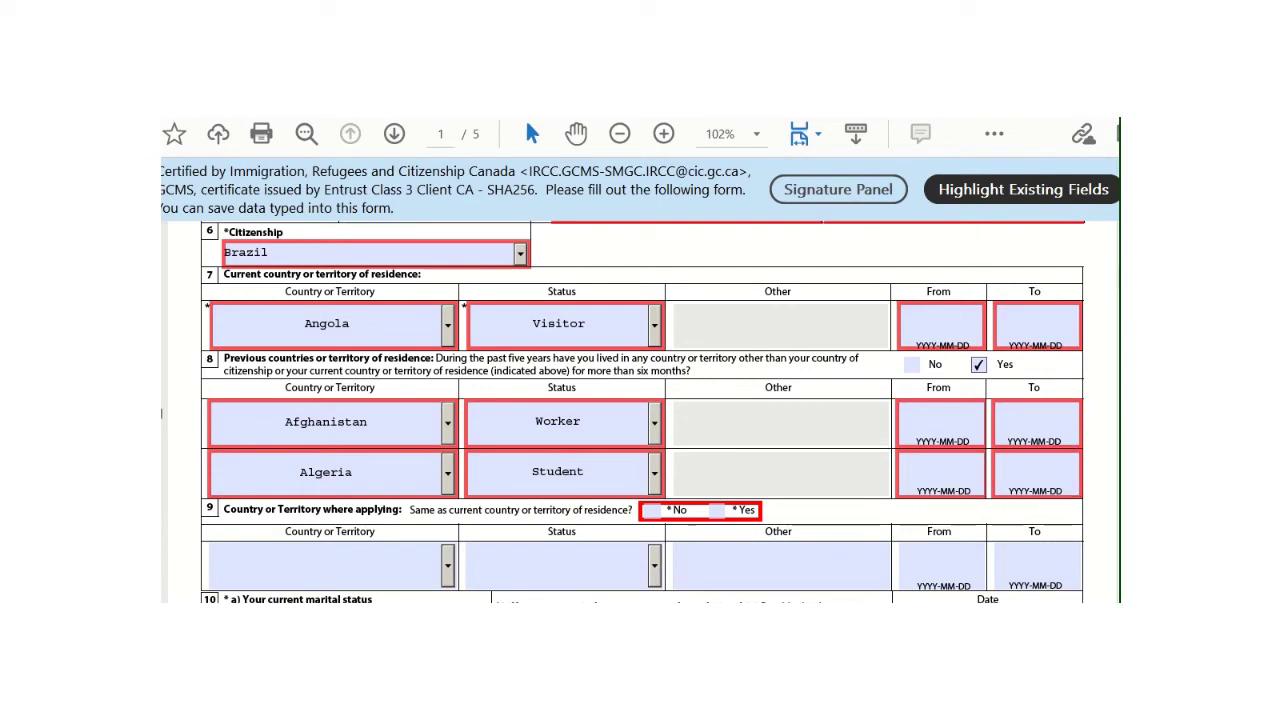
- Answer Yes in question 9 to applying from the current country of residence, and set the marital status in question 10 to Married
{"action": "scroll", "coordinate": [855, 519], "scroll_direction": "down", "scroll_amount": 4}
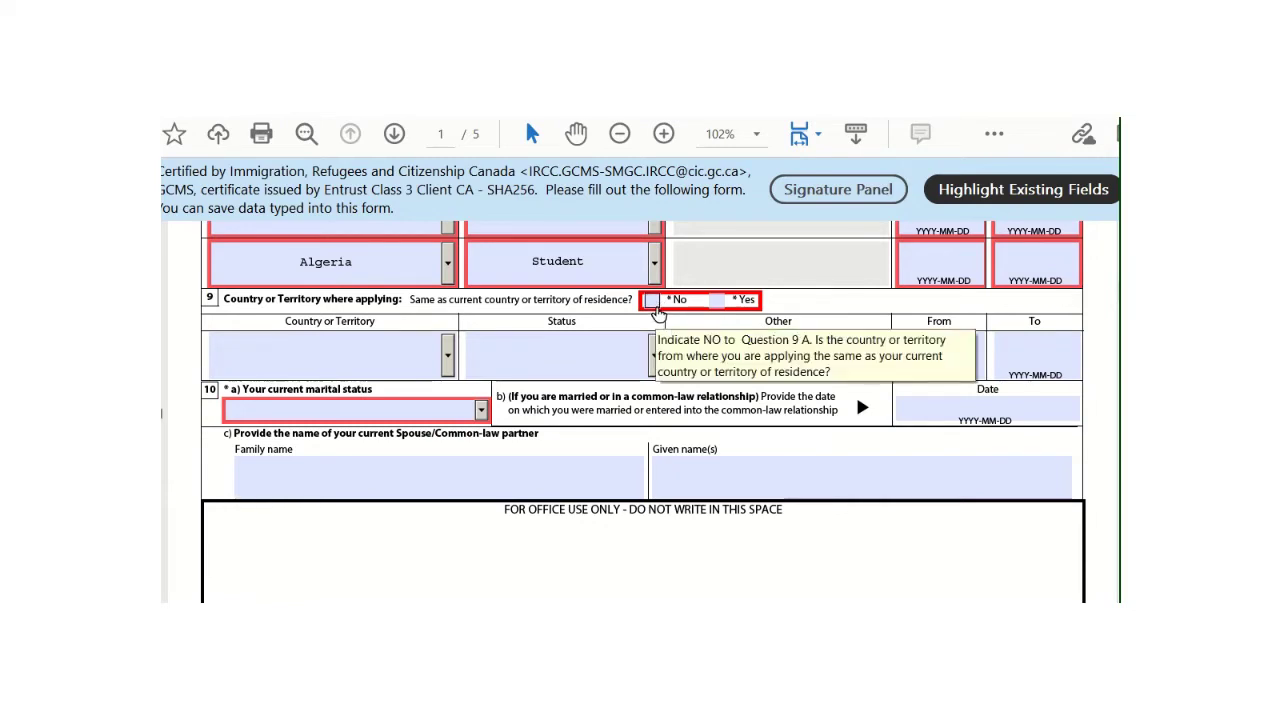
{"action": "left_click", "coordinate": [717, 303]}
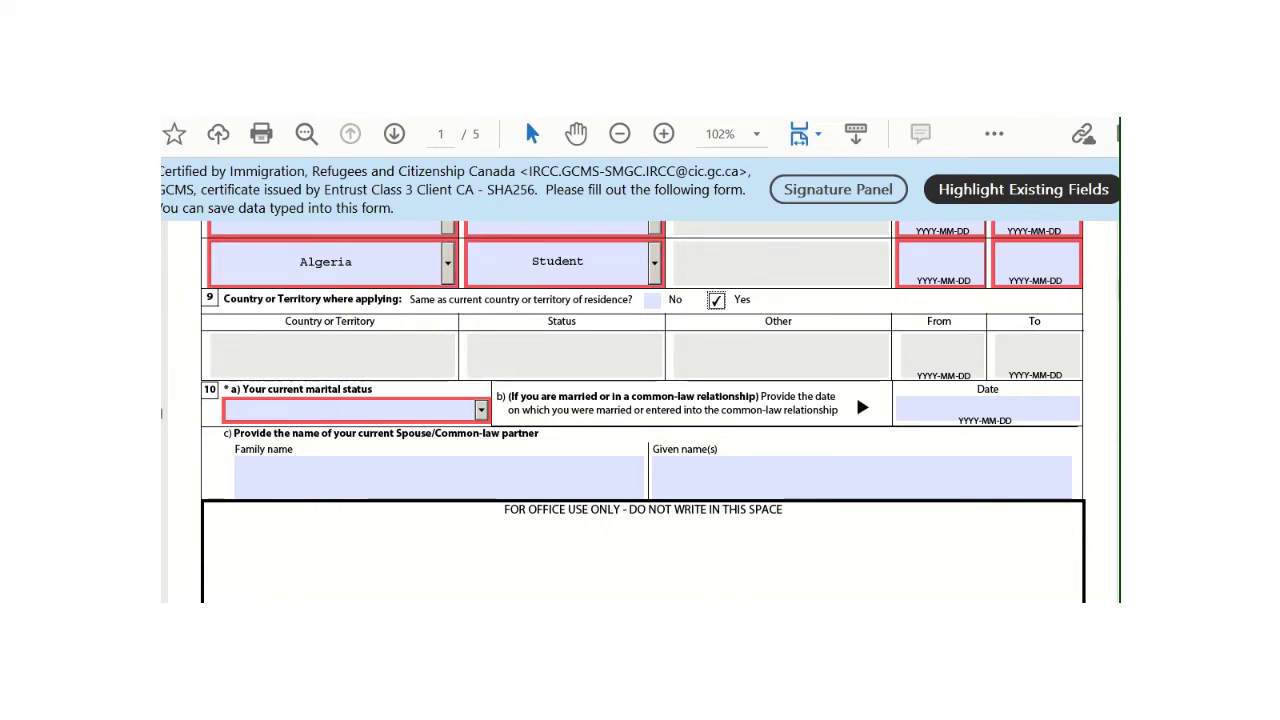
{"action": "scroll", "coordinate": [638, 279], "scroll_direction": "down", "scroll_amount": 2}
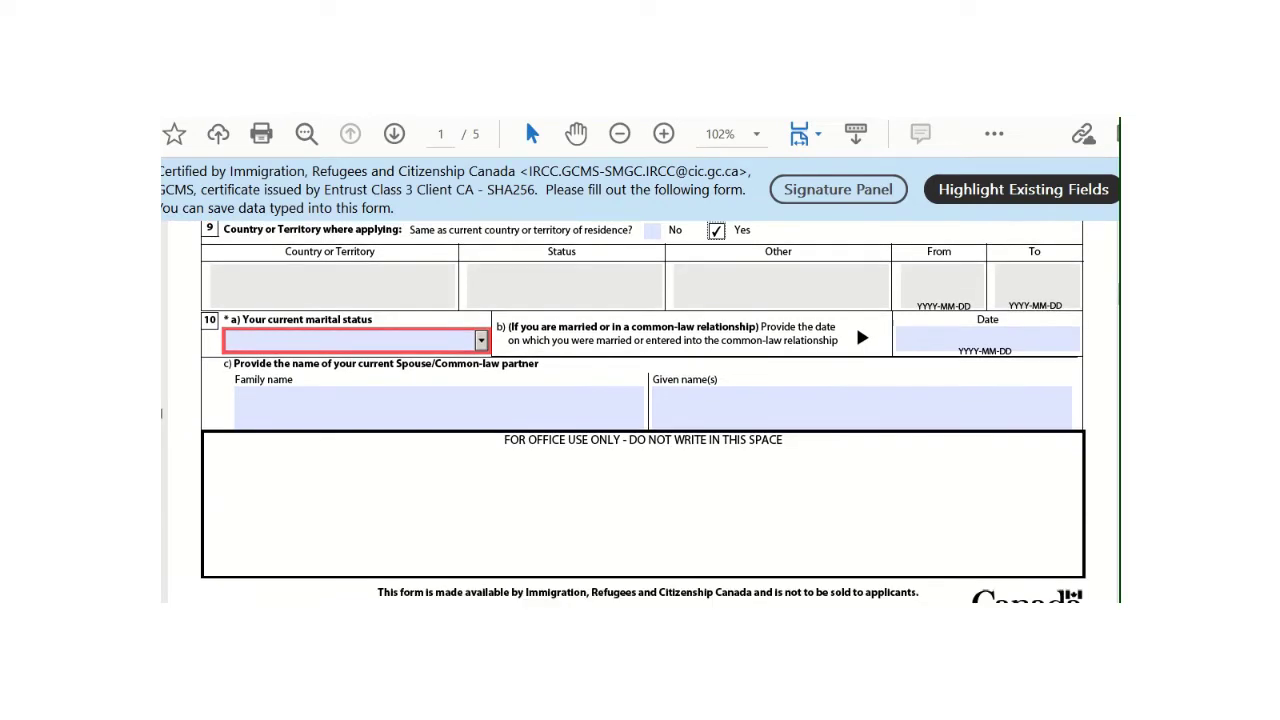
{"action": "left_click", "coordinate": [482, 341]}
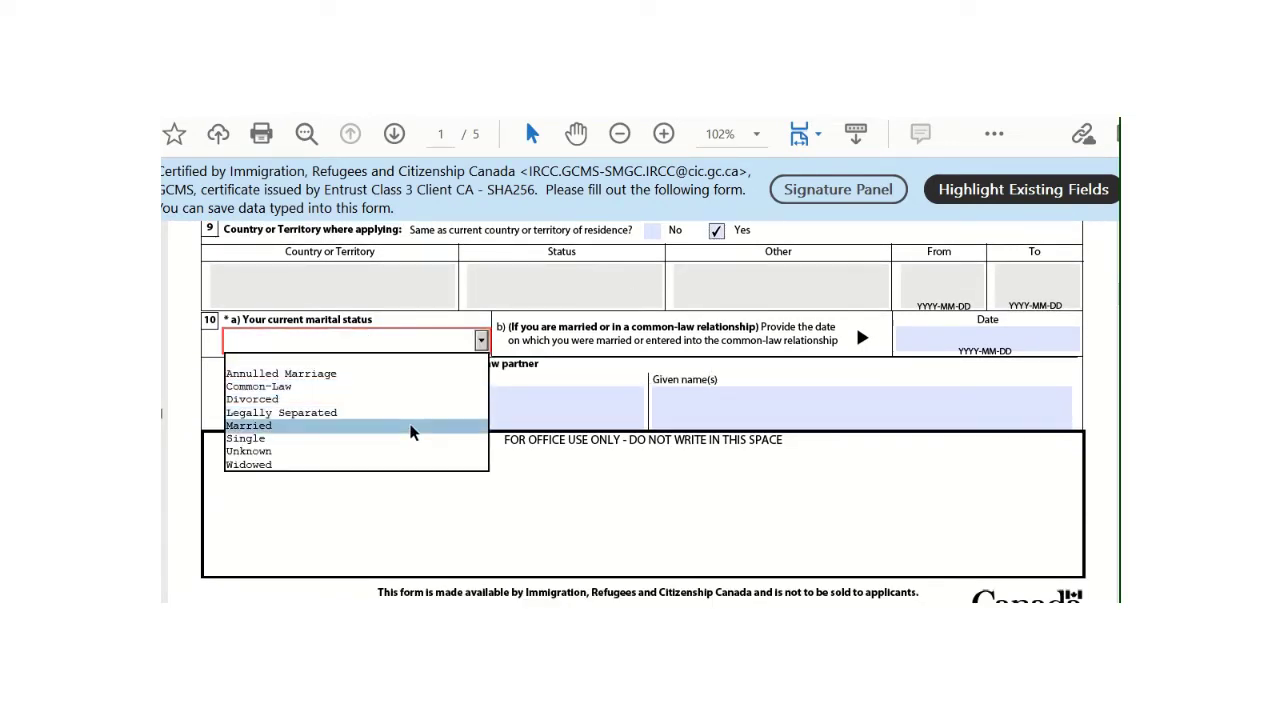
{"action": "left_click", "coordinate": [413, 434]}
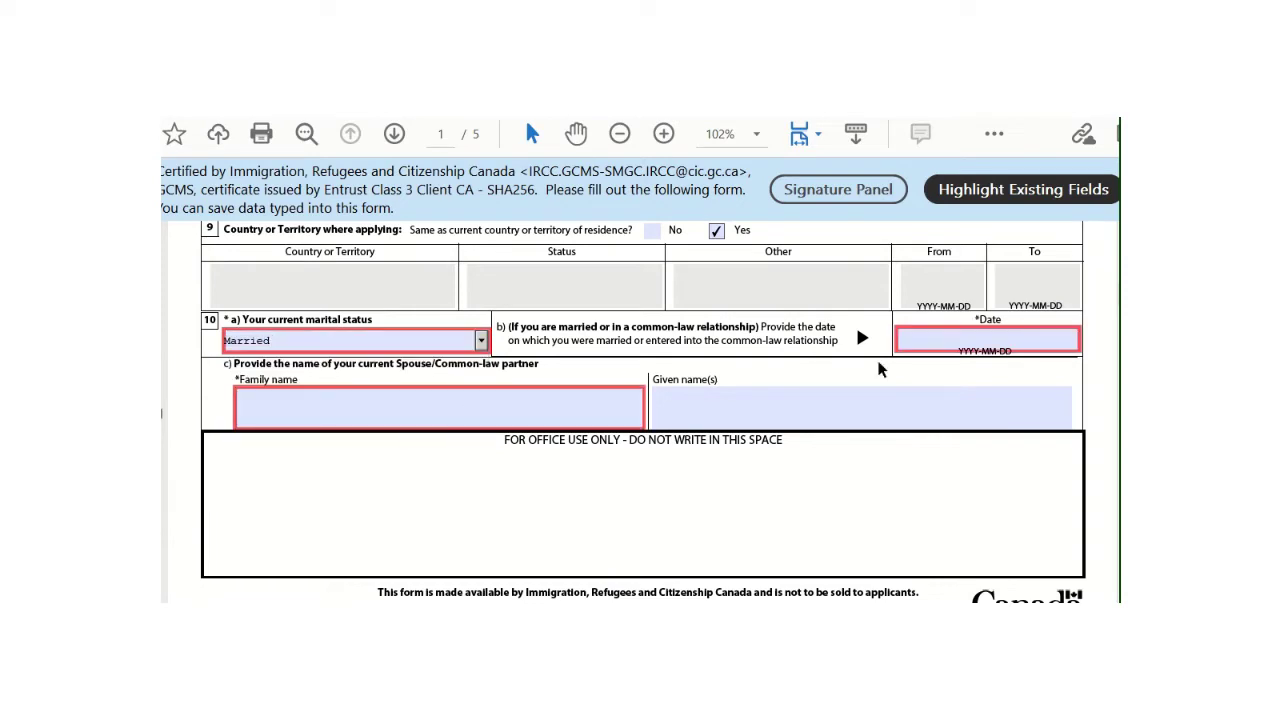
- Set the marriage date in question 10 b to 2022-06-01
{"action": "left_click", "coordinate": [971, 336]}
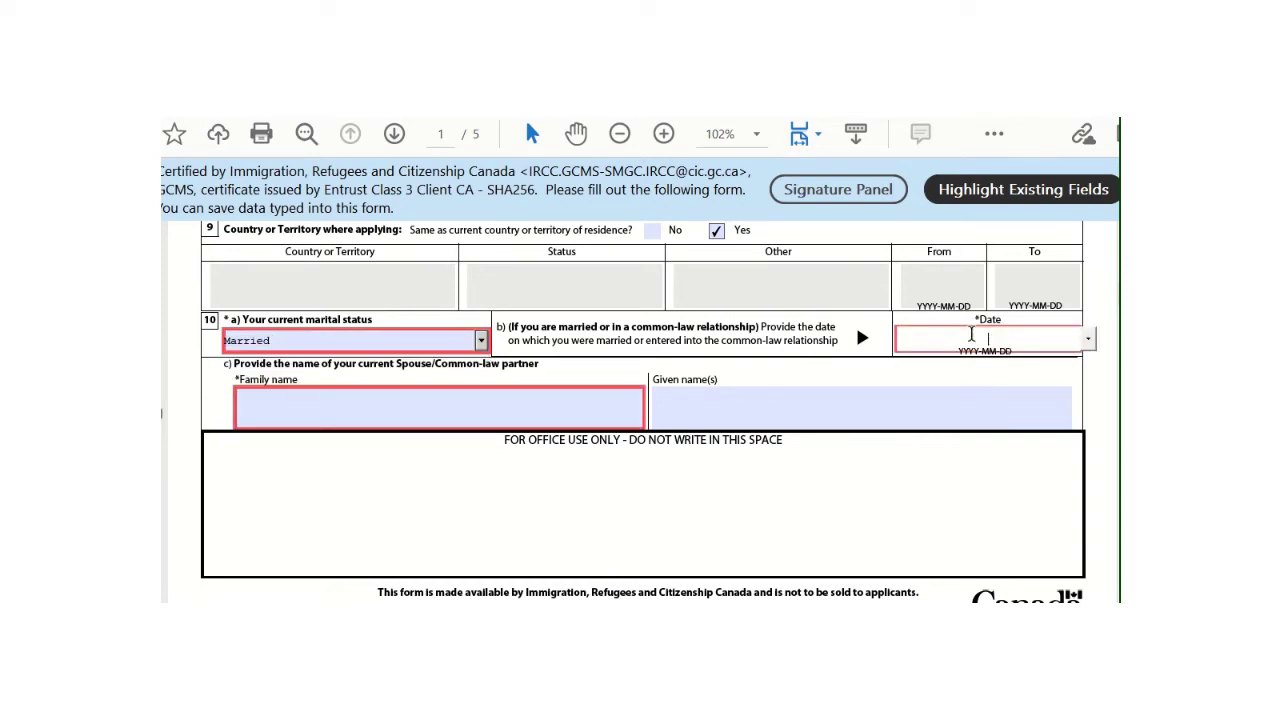
{"action": "left_click", "coordinate": [1089, 340]}
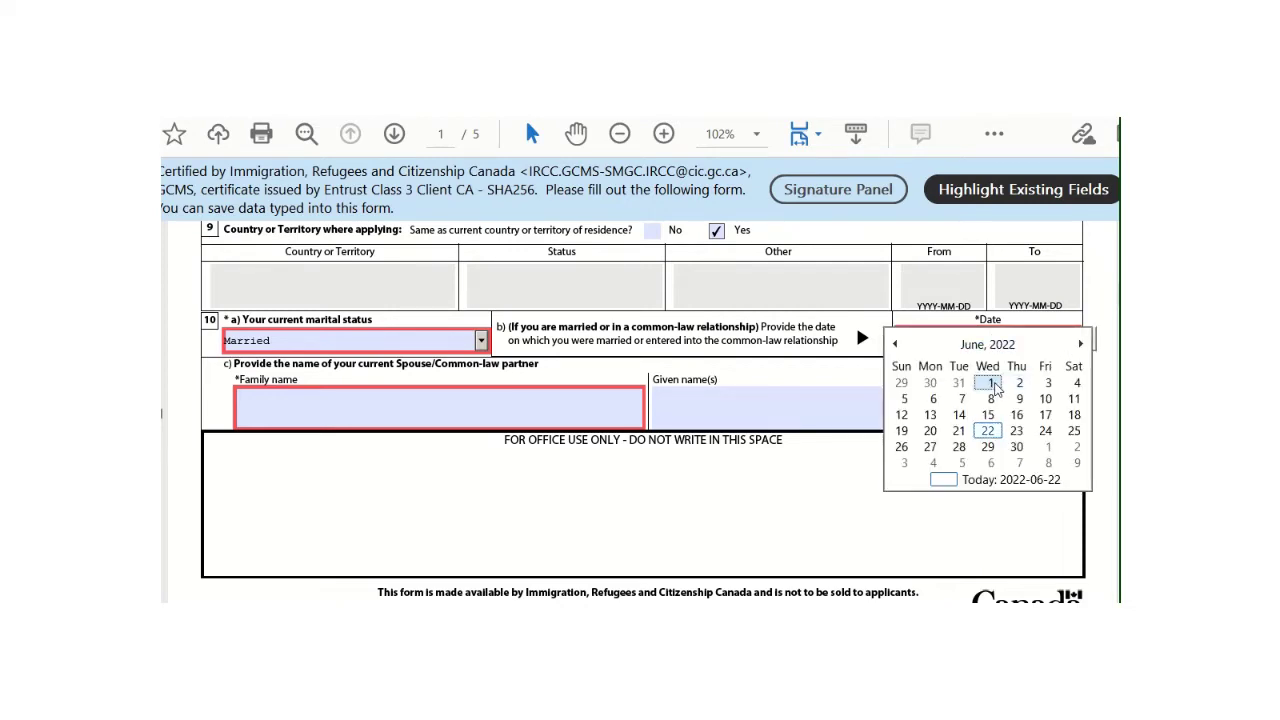
{"action": "left_click", "coordinate": [992, 384]}
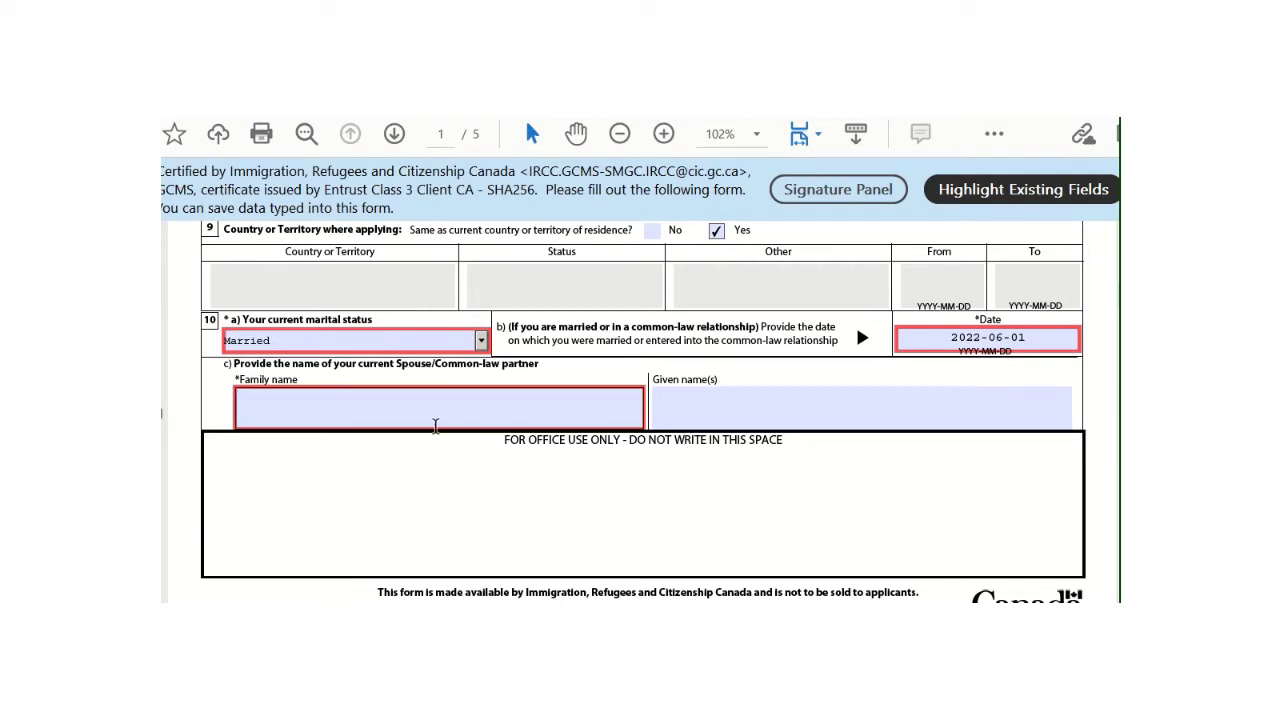
- Enter the current spouse's family name and given names in question 10 c
{"action": "left_click", "coordinate": [435, 426]}
{"action": "key", "text": "Caps_Lock"}
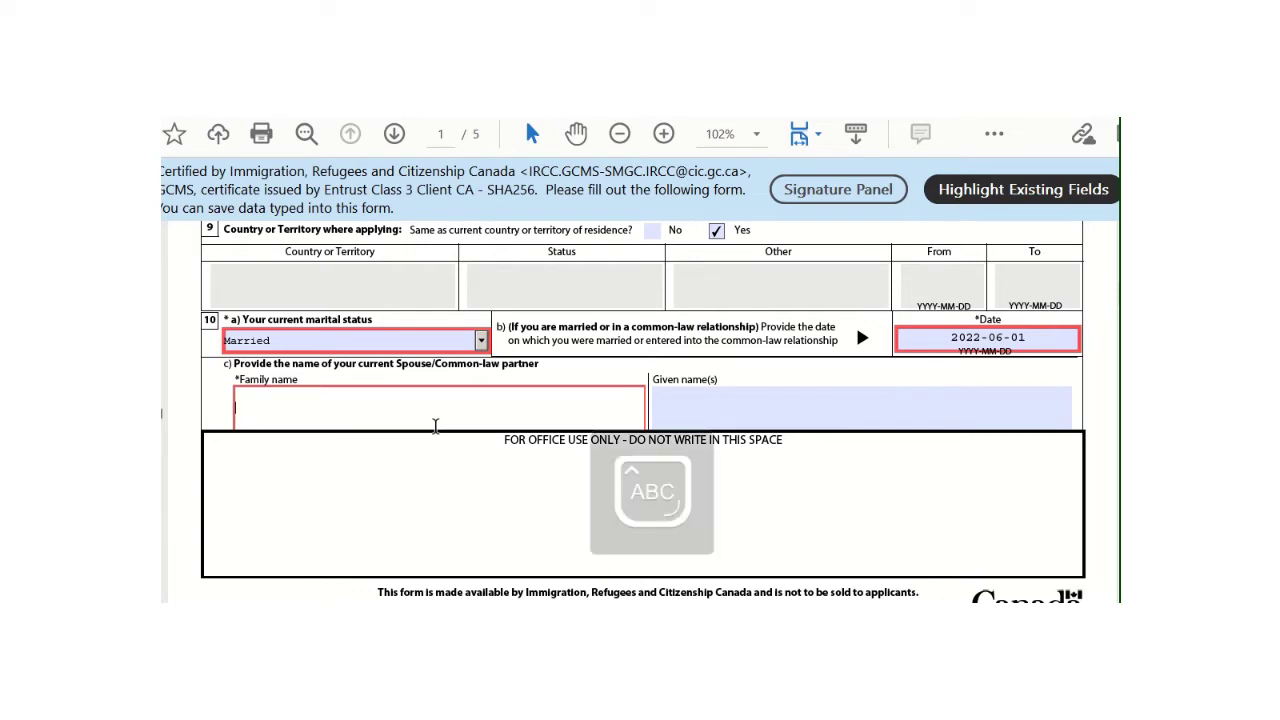
{"action": "key", "text": "Caps_Lock"}
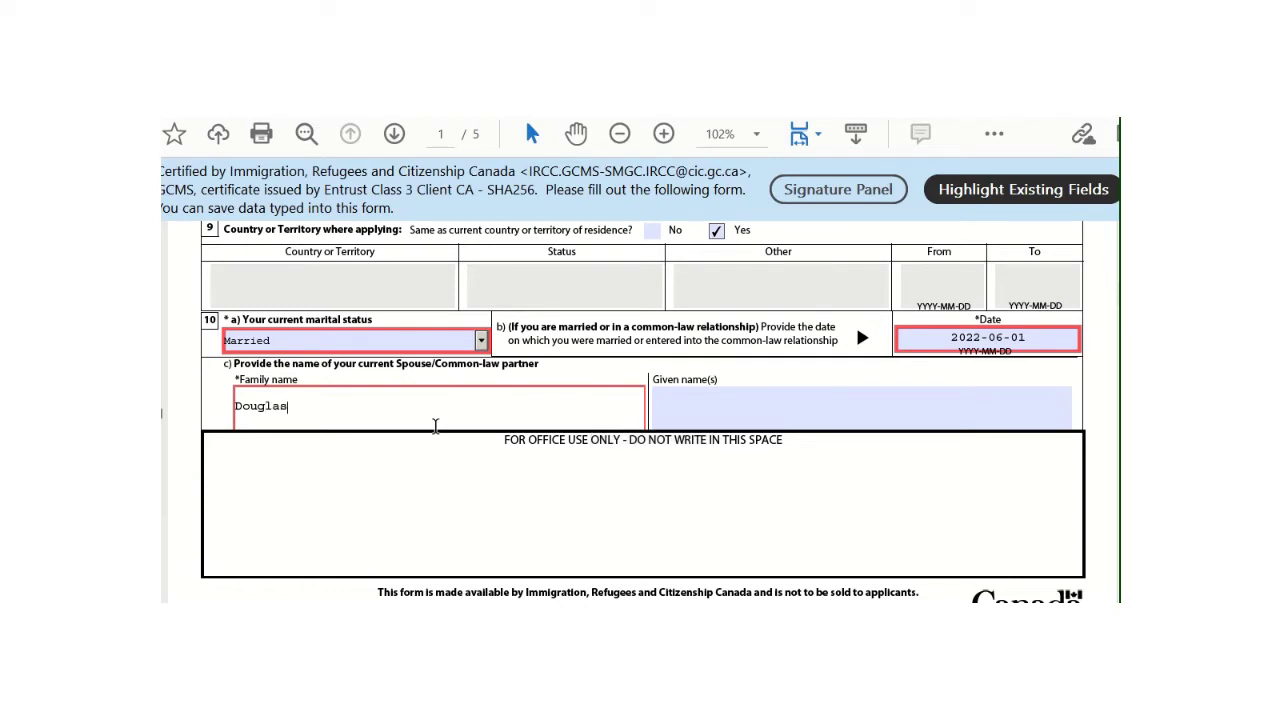
{"action": "left_click", "coordinate": [686, 425]}
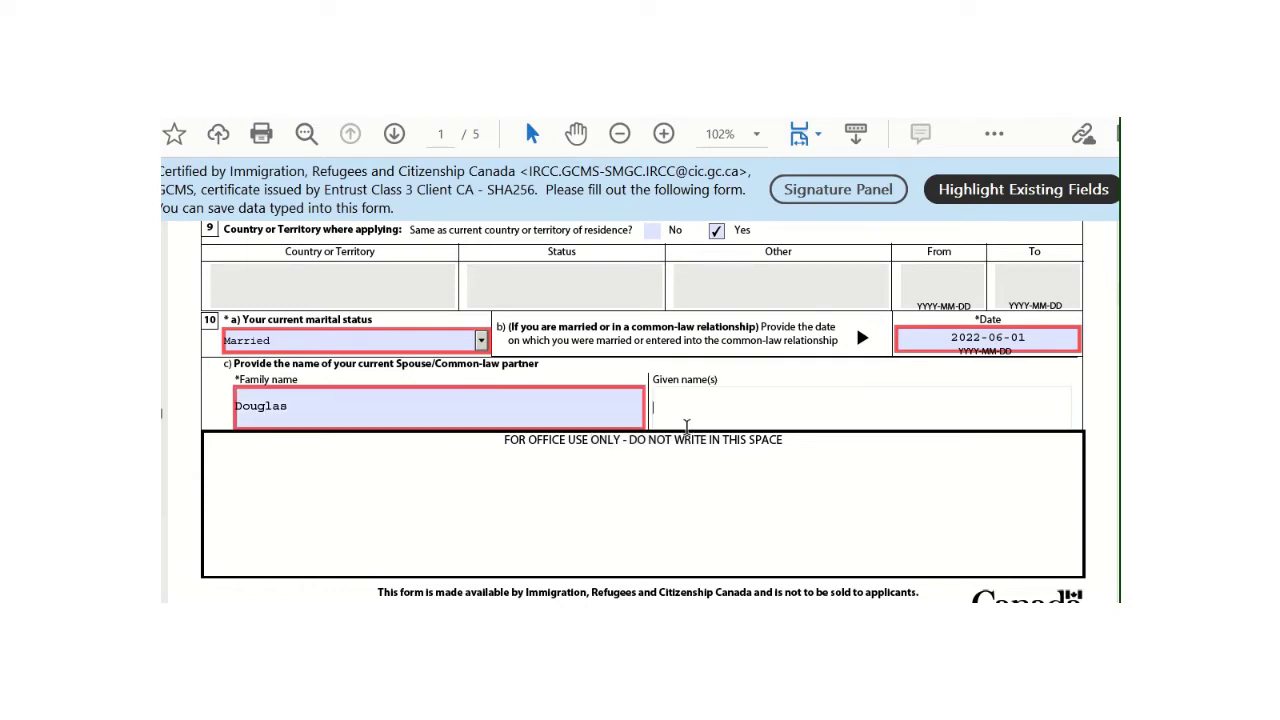
{"action": "key", "text": "Caps_Lock"}
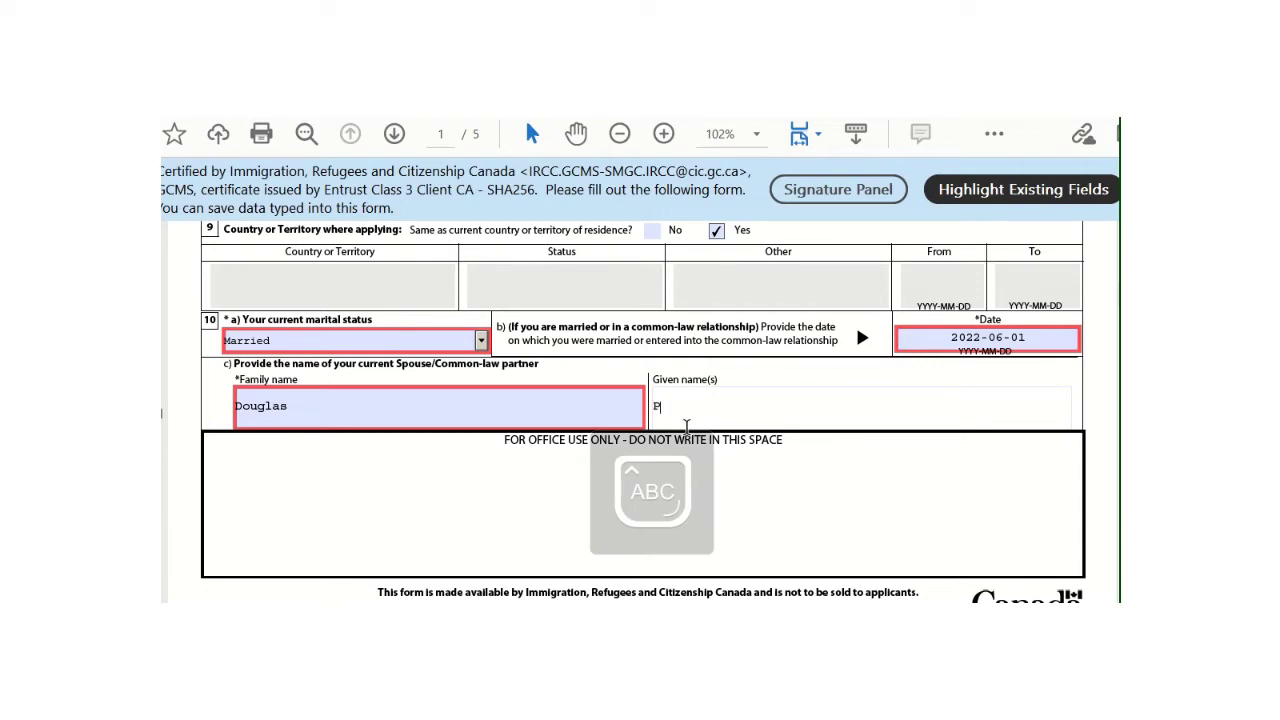
{"action": "key", "text": "Caps_Lock"}
{"action": "type", "text": "Pierre"}
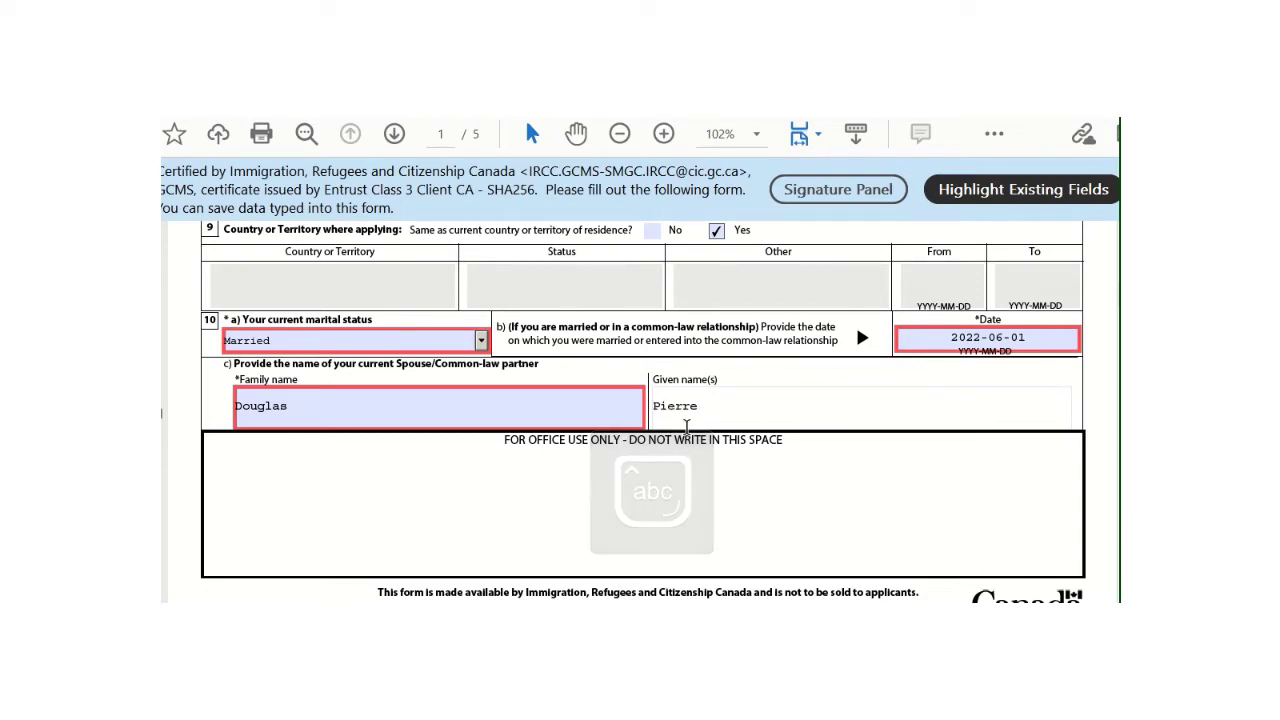
{"action": "key", "text": "Caps_Lock"}
{"action": "type", "text": "D"}
{"action": "key", "text": "Caps_Lock"}
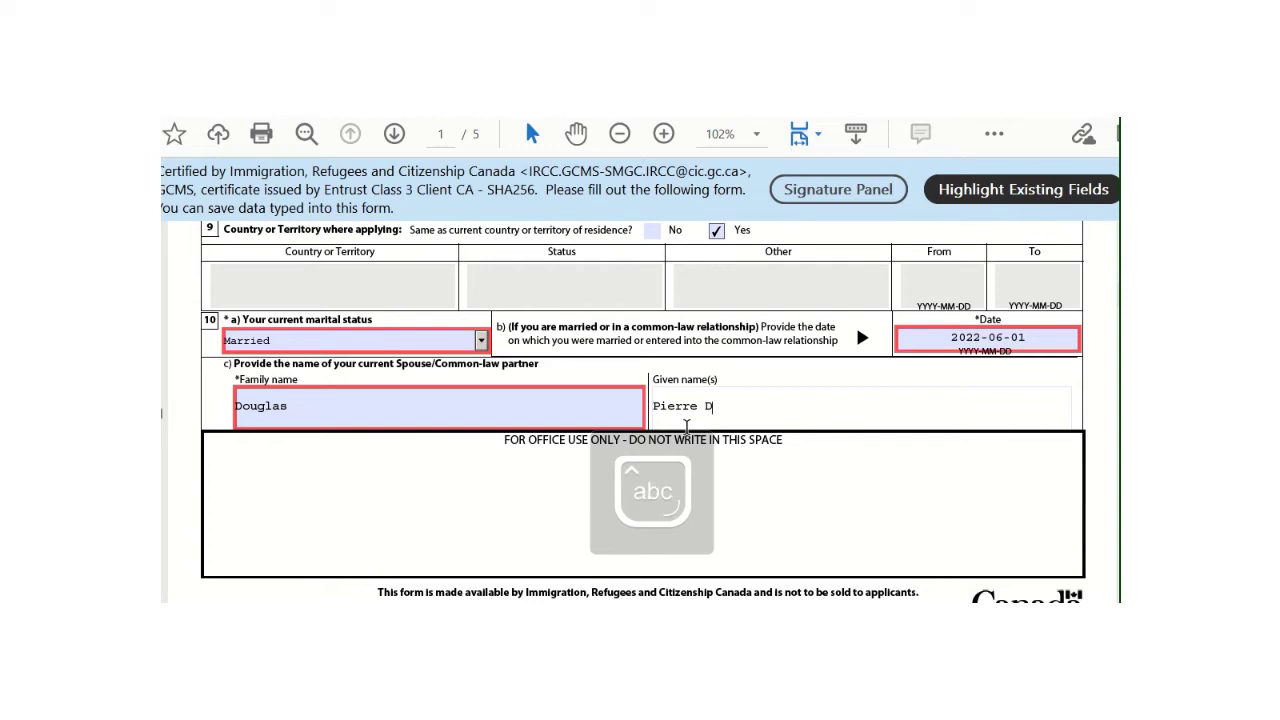
{"action": "type", "text": "idi"}
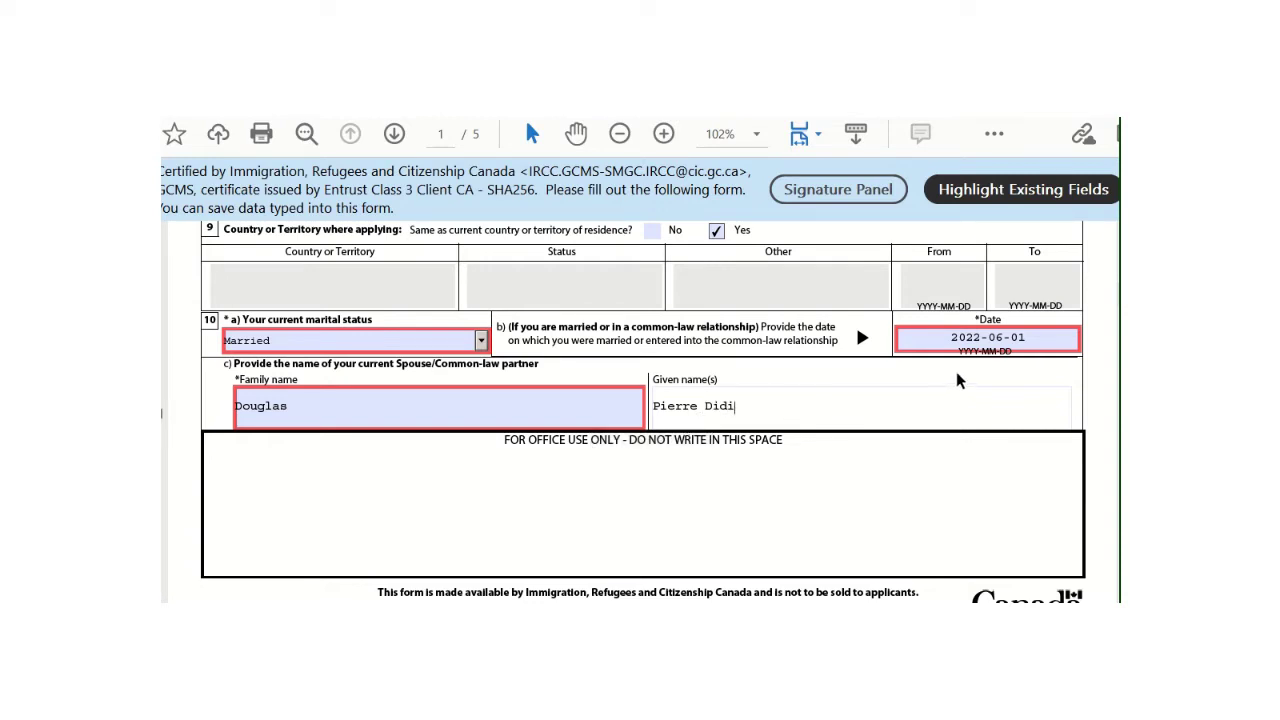
{"action": "left_click", "coordinate": [1097, 394]}
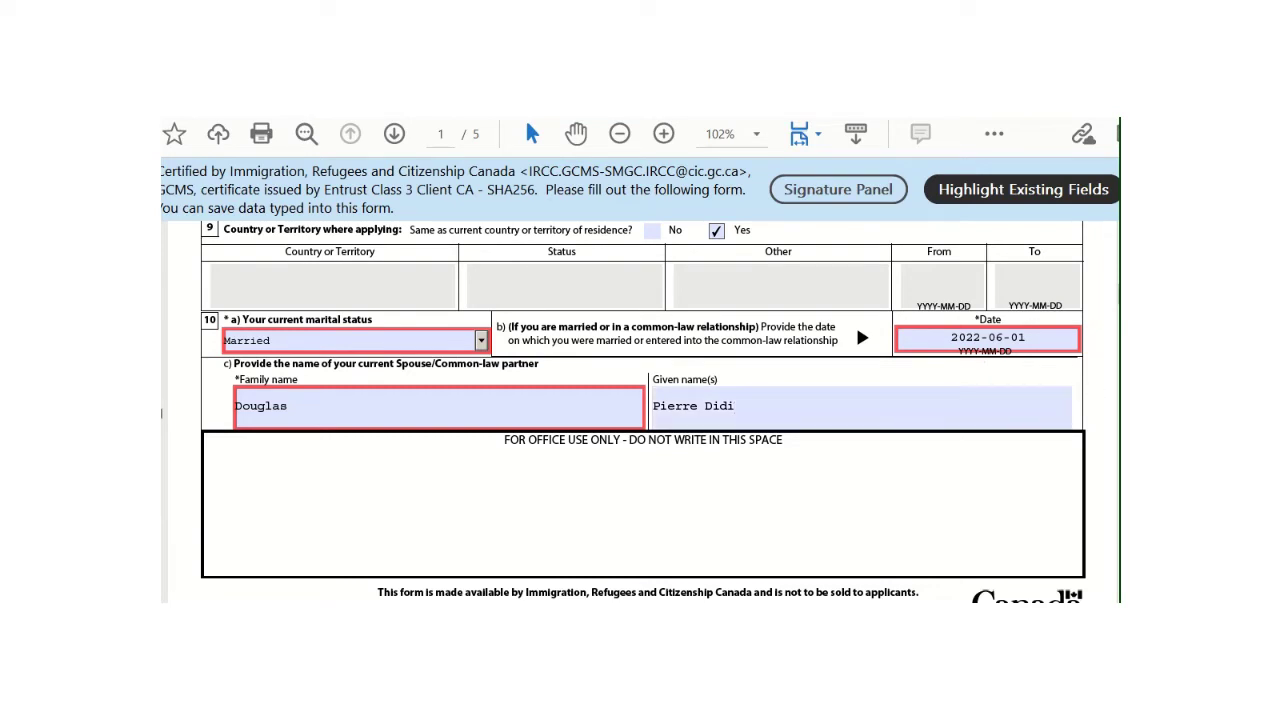
- Answer Yes on page 2 to having previously been married or in a common-law relationship in question 11 a
{"action": "scroll", "coordinate": [855, 323], "scroll_direction": "down", "scroll_amount": 5}
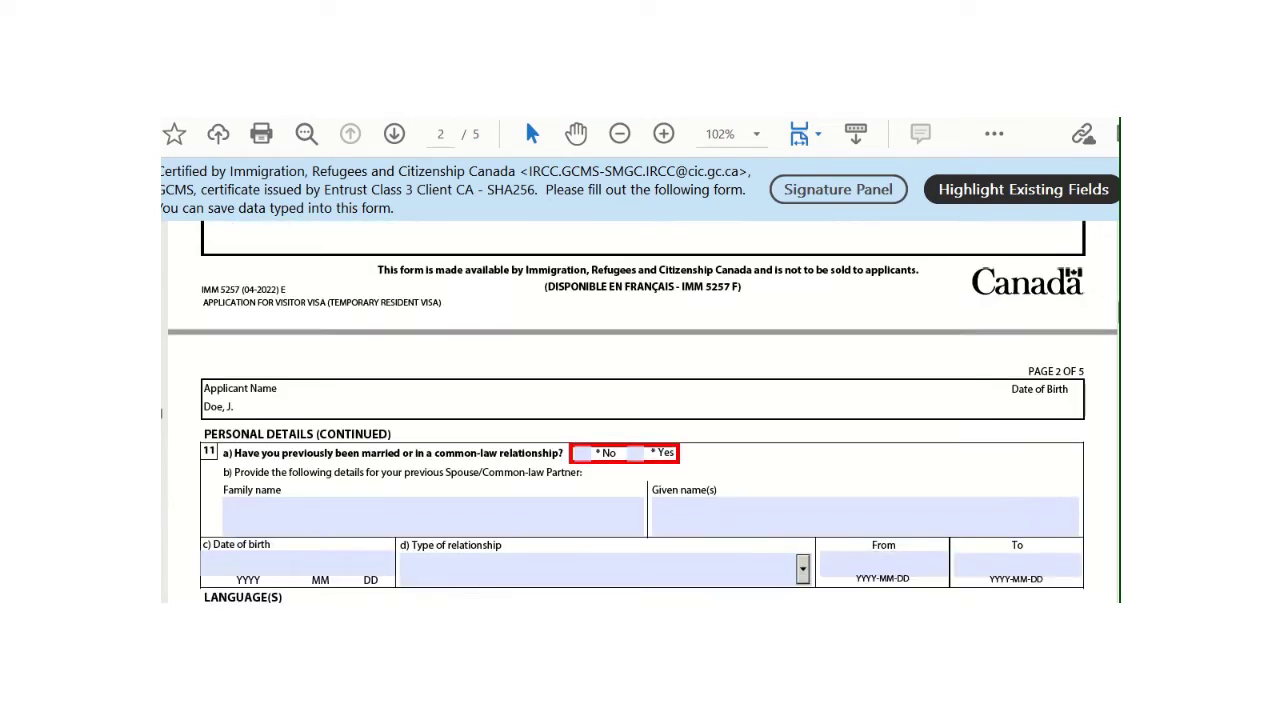
{"action": "scroll", "coordinate": [643, 414], "scroll_direction": "down", "scroll_amount": 3}
{"action": "scroll", "coordinate": [643, 414], "scroll_direction": "down", "scroll_amount": 1}
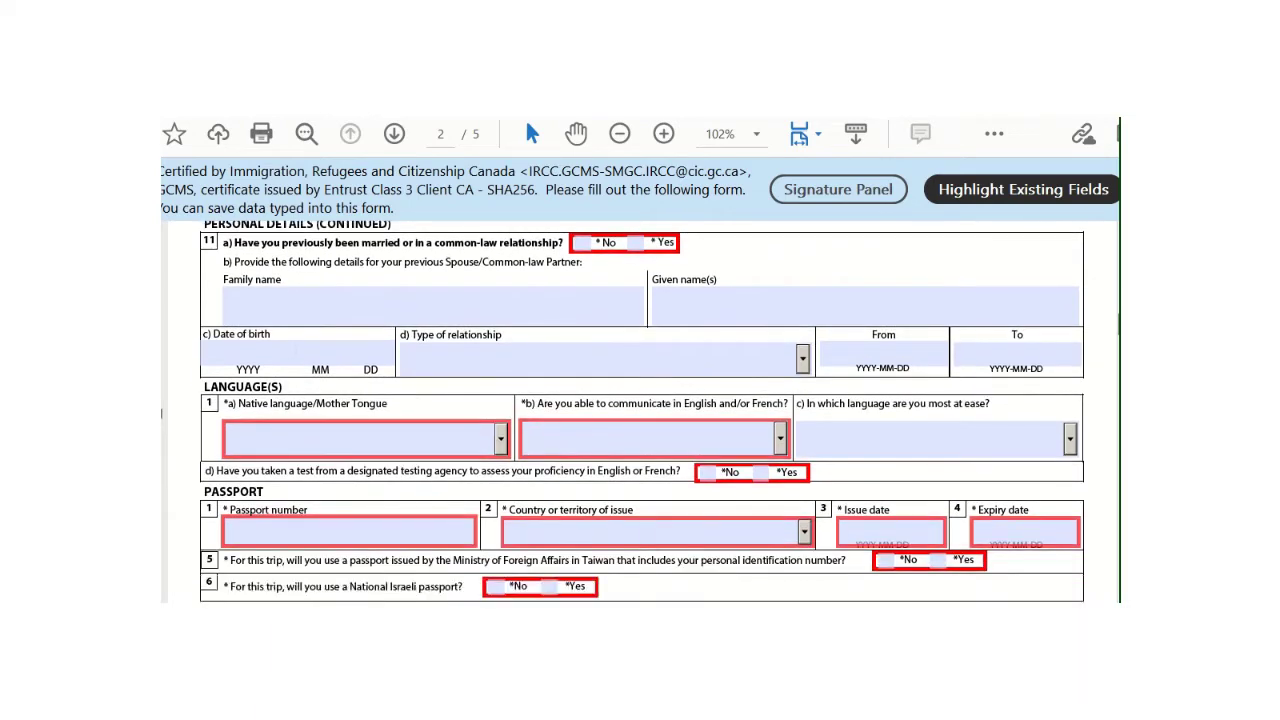
{"action": "scroll", "coordinate": [755, 310], "scroll_direction": "up", "scroll_amount": 2}
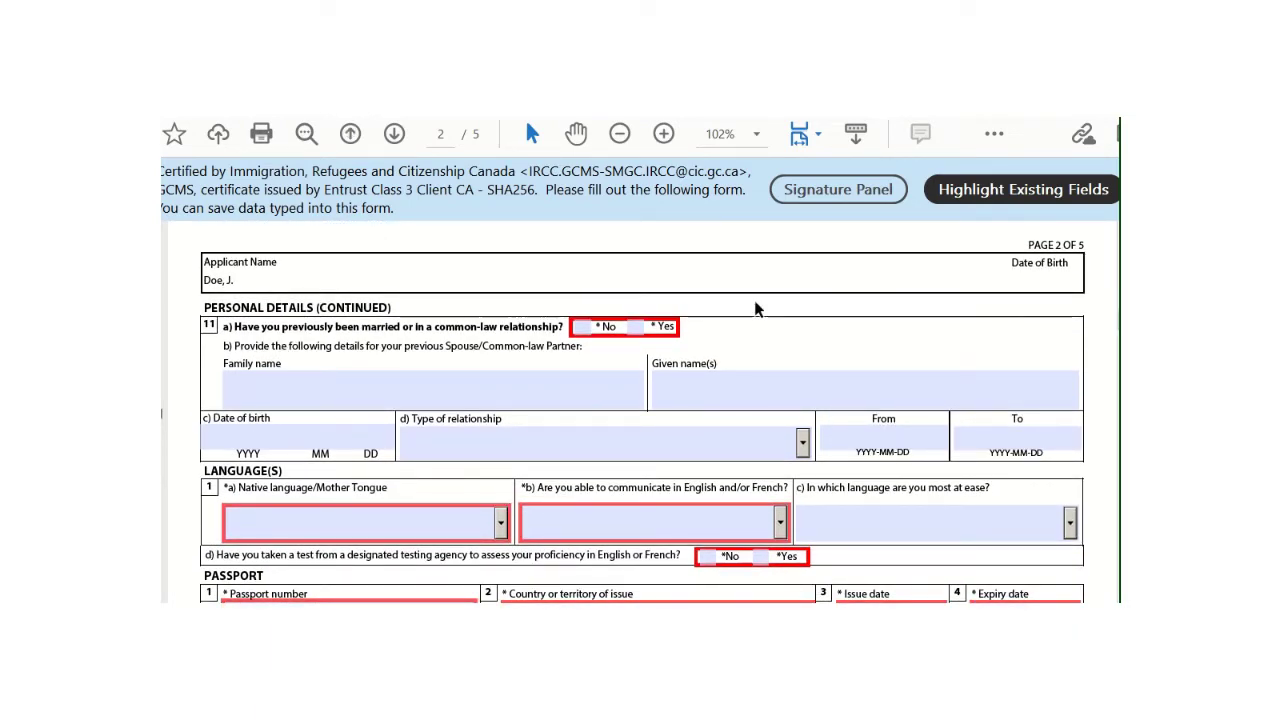
{"action": "left_click", "coordinate": [637, 329]}
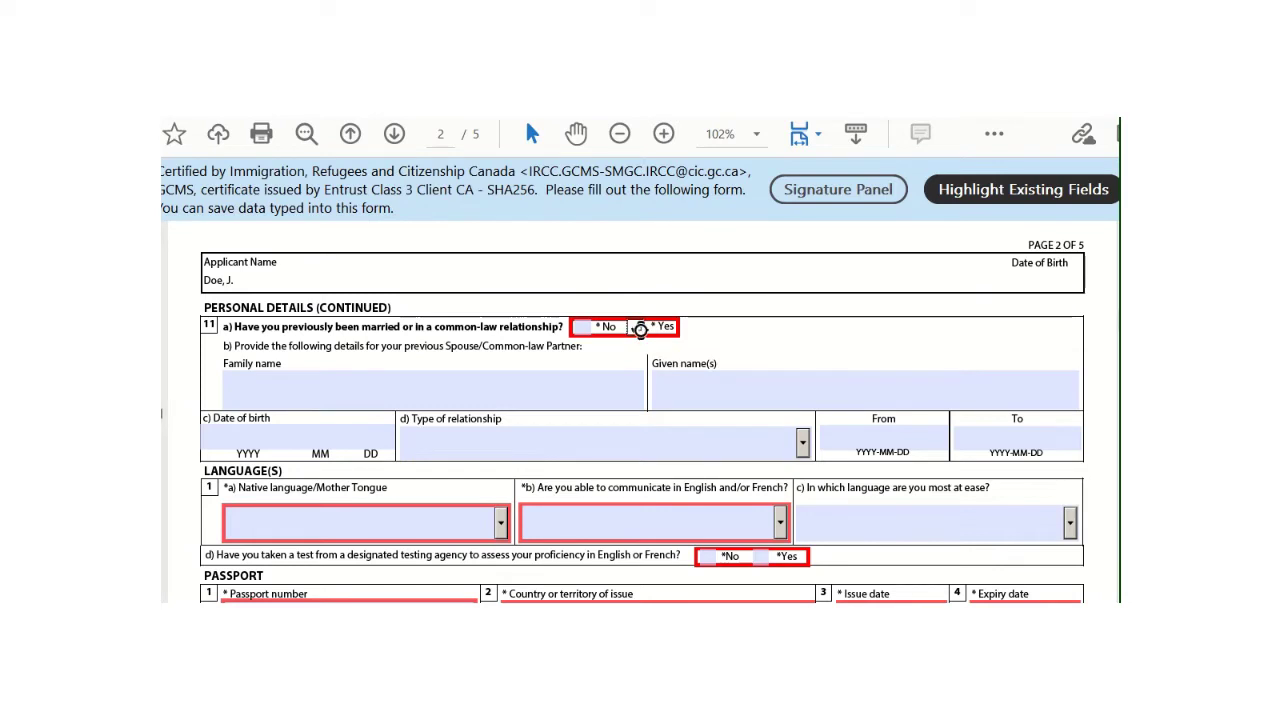
- Enter the previous spouse's family name and given name in question 11 b, and open the year of the date of birth for entry
{"action": "left_click", "coordinate": [533, 390]}
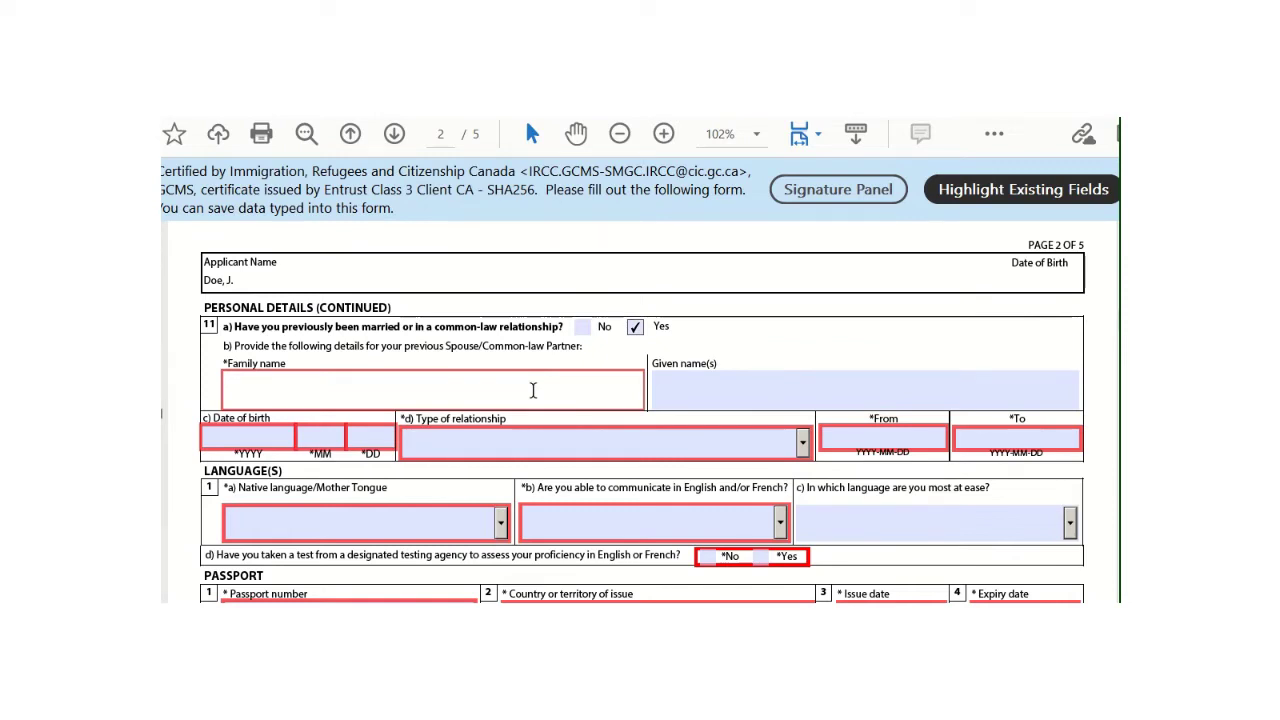
{"action": "key", "text": "Caps_Lock"}
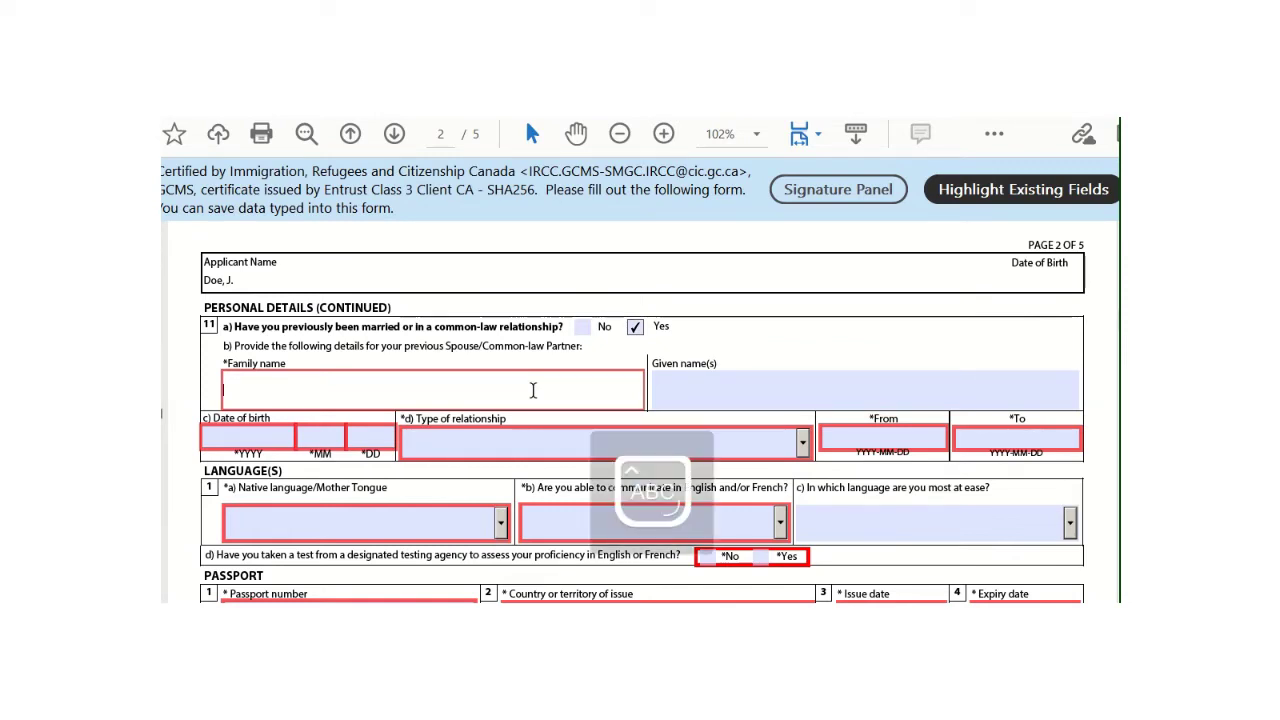
{"action": "type", "text": "S"}
{"action": "key", "text": "Caps_Lock"}
{"action": "type", "text": "alvador"}
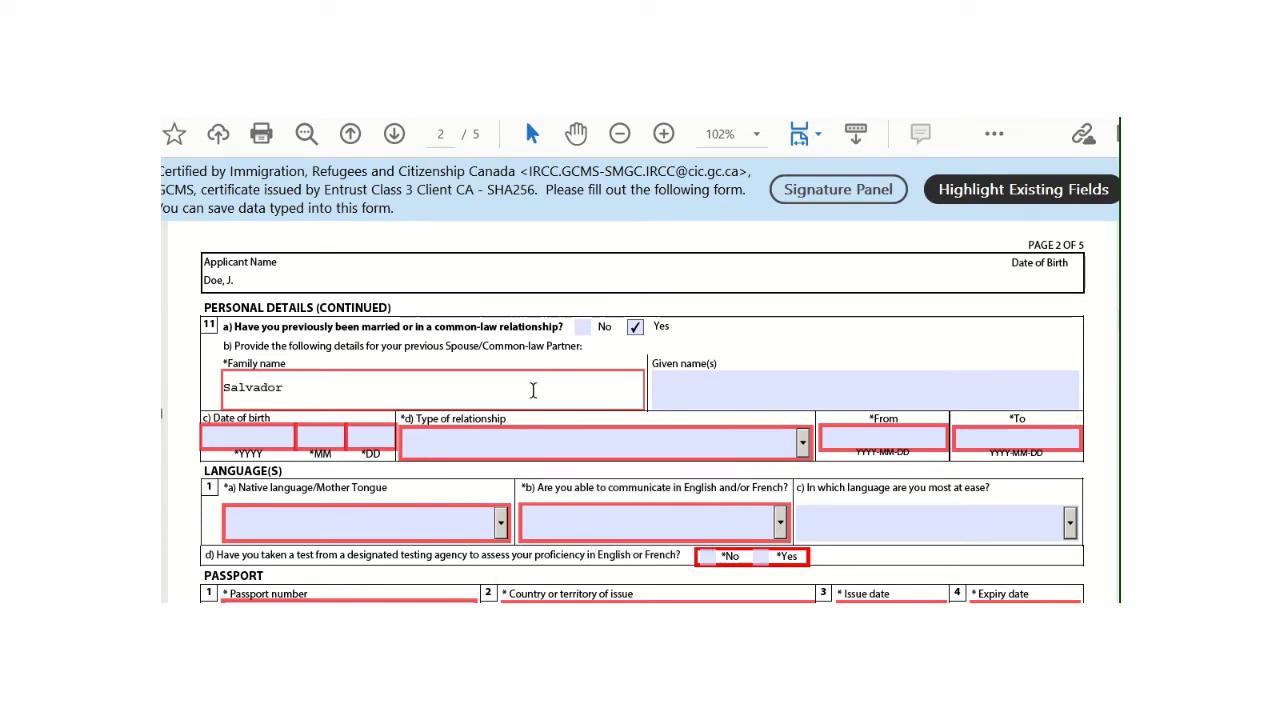
{"action": "left_click", "coordinate": [781, 401]}
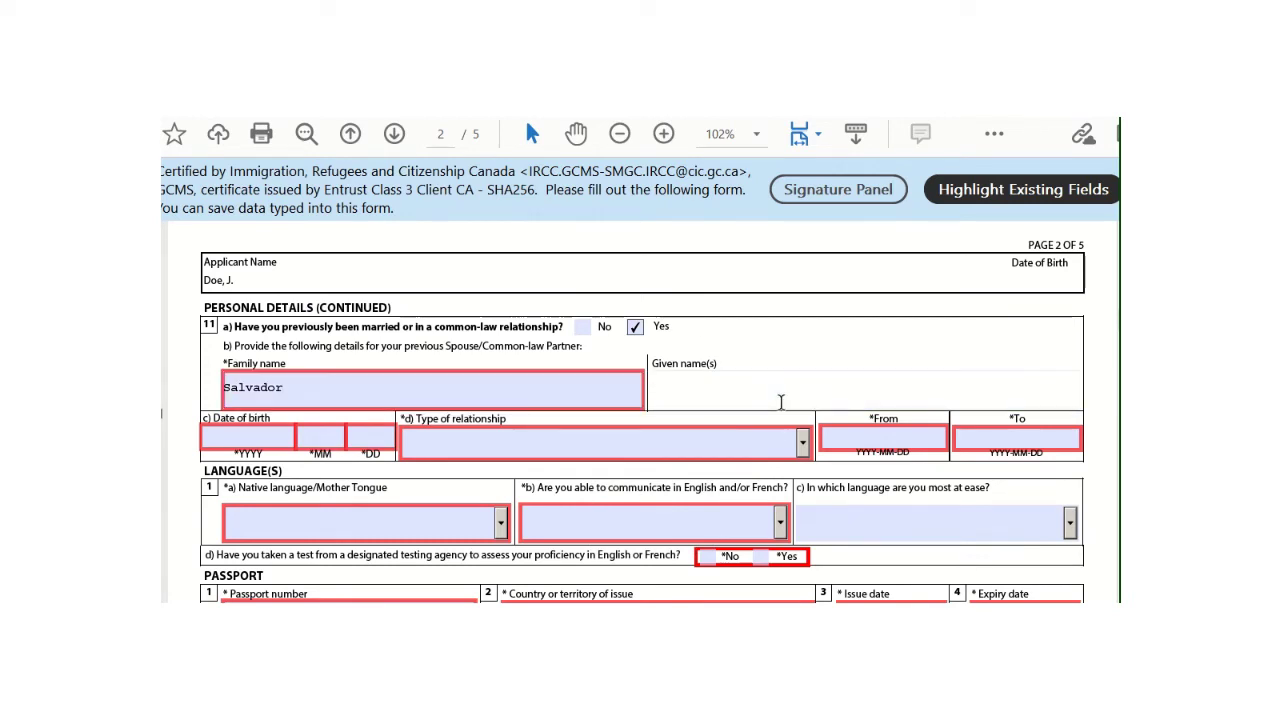
{"action": "key", "text": "Caps_Lock"}
{"action": "key", "text": "Caps_Lock"}
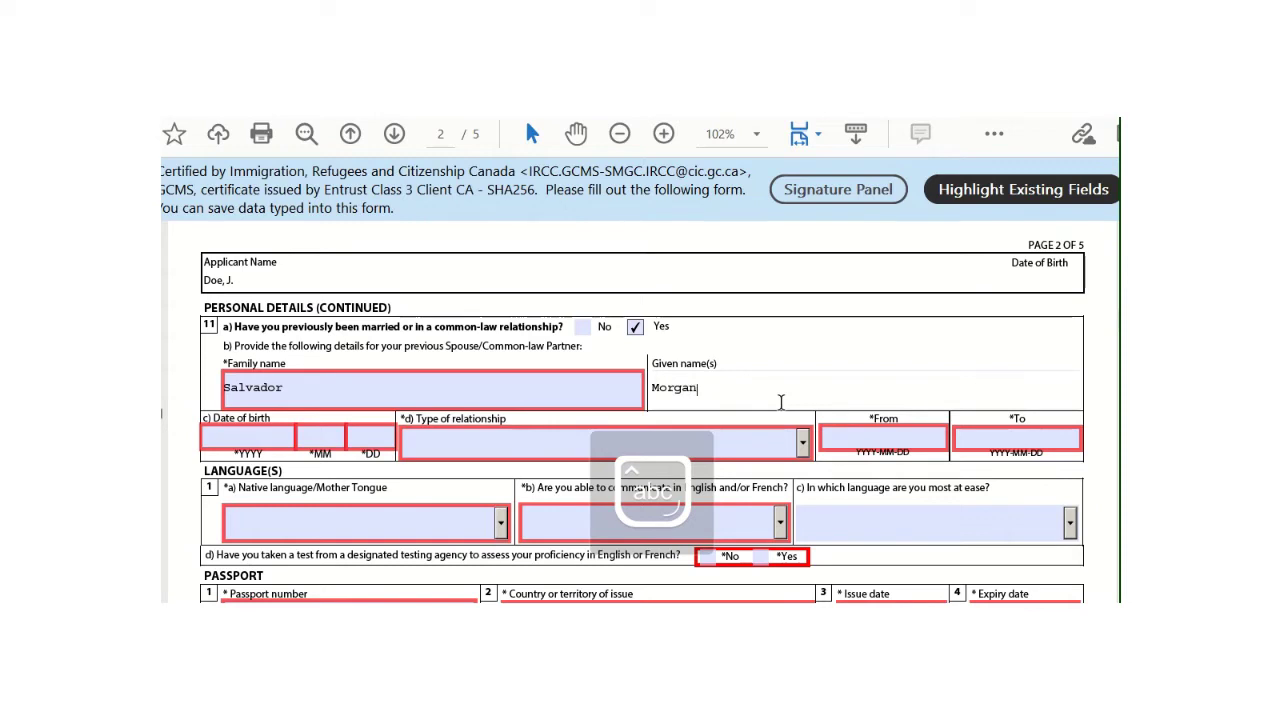
{"action": "left_click", "coordinate": [270, 441]}
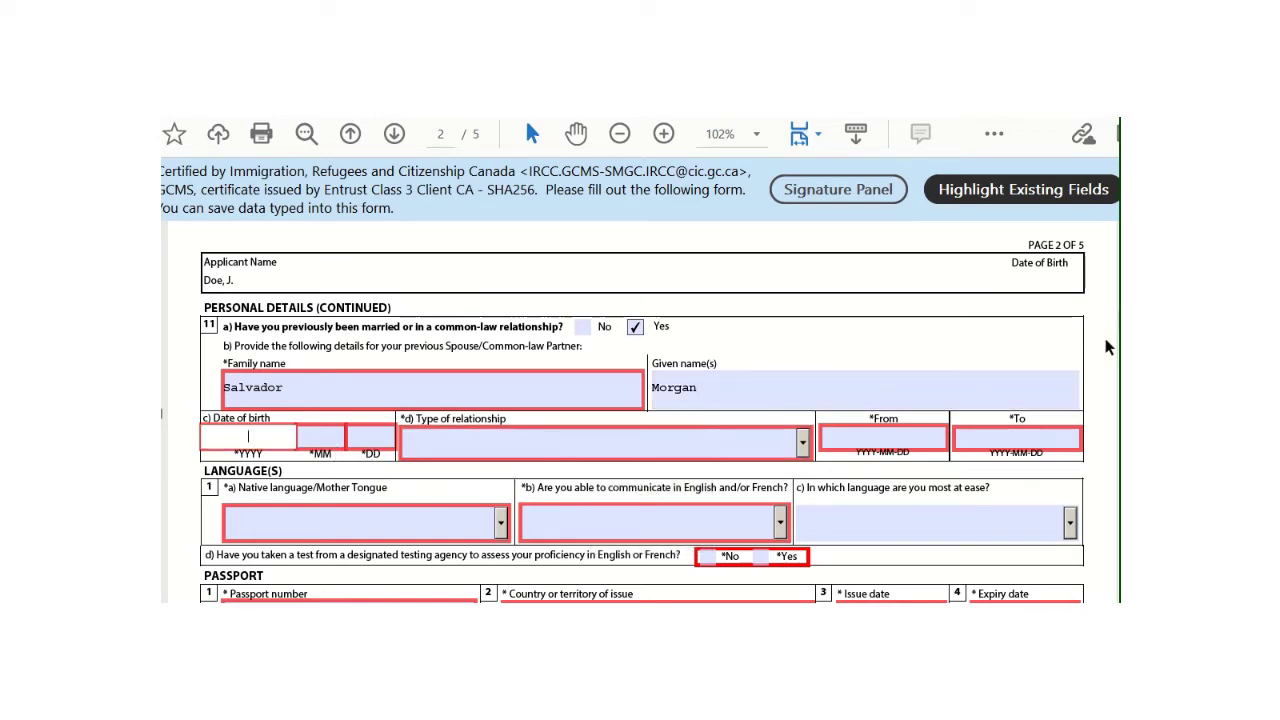
- Set the type of relationship with the previous spouse in question 11 d to Common-Law
{"action": "scroll", "coordinate": [335, 338], "scroll_direction": "down", "scroll_amount": 3}
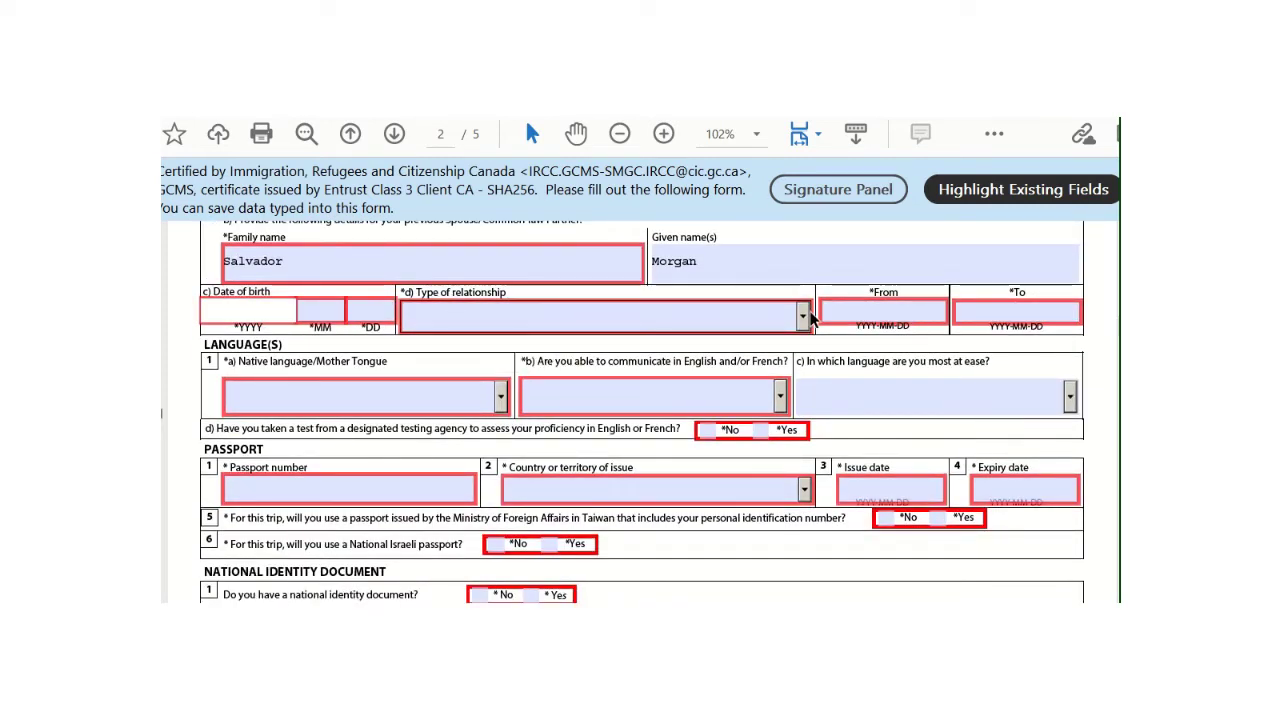
{"action": "left_click", "coordinate": [804, 316]}
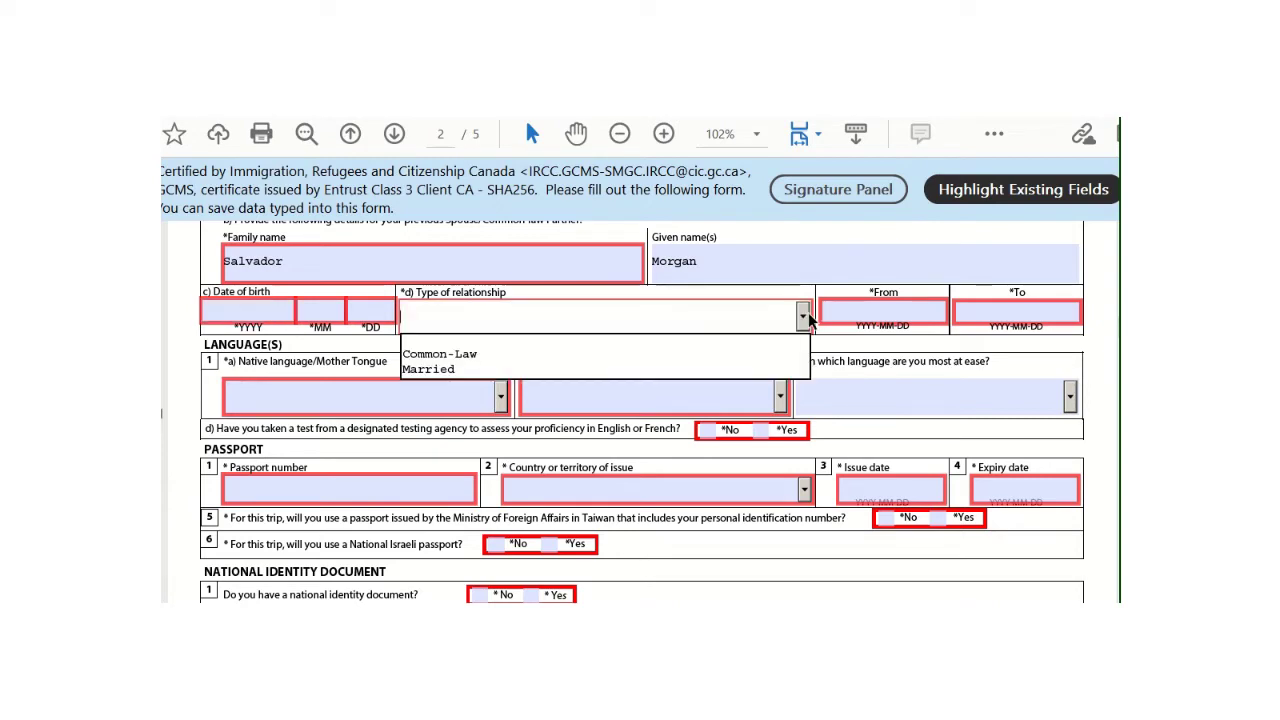
{"action": "left_click", "coordinate": [640, 356]}
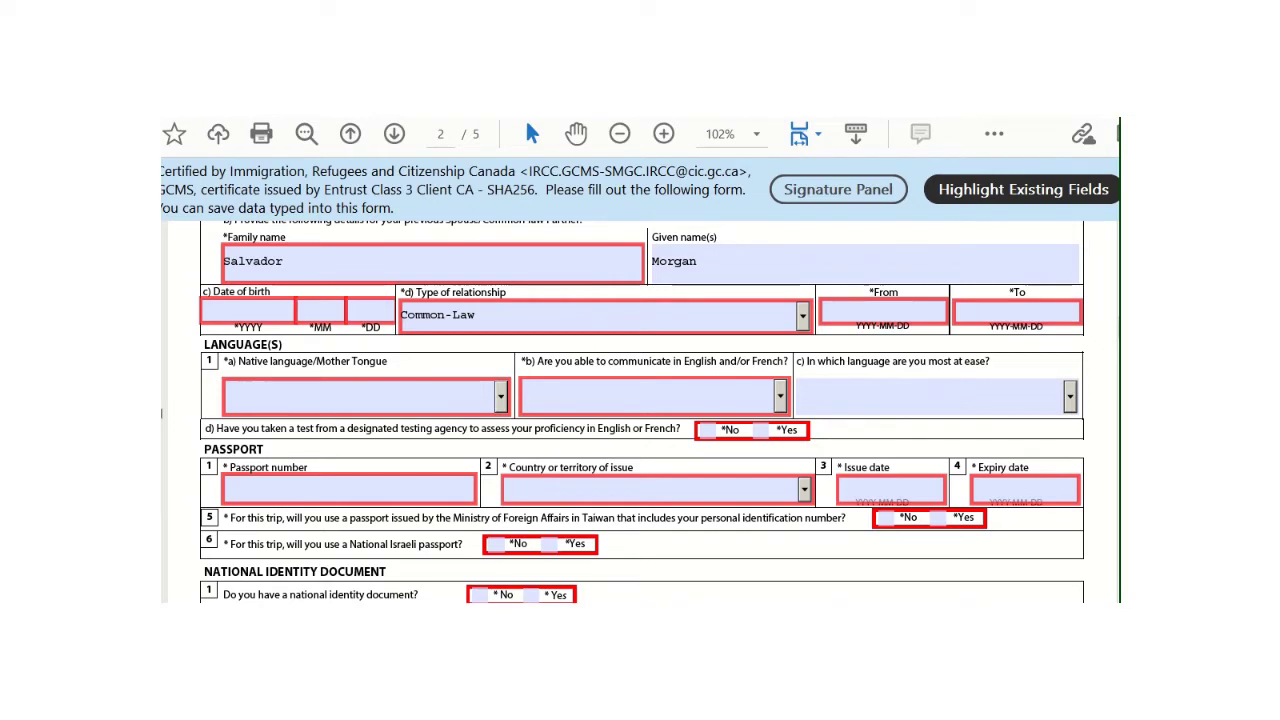
- Set the native language/mother tongue in the Language(s) section to Yacooba
{"action": "scroll", "coordinate": [880, 330], "scroll_direction": "down", "scroll_amount": 1}
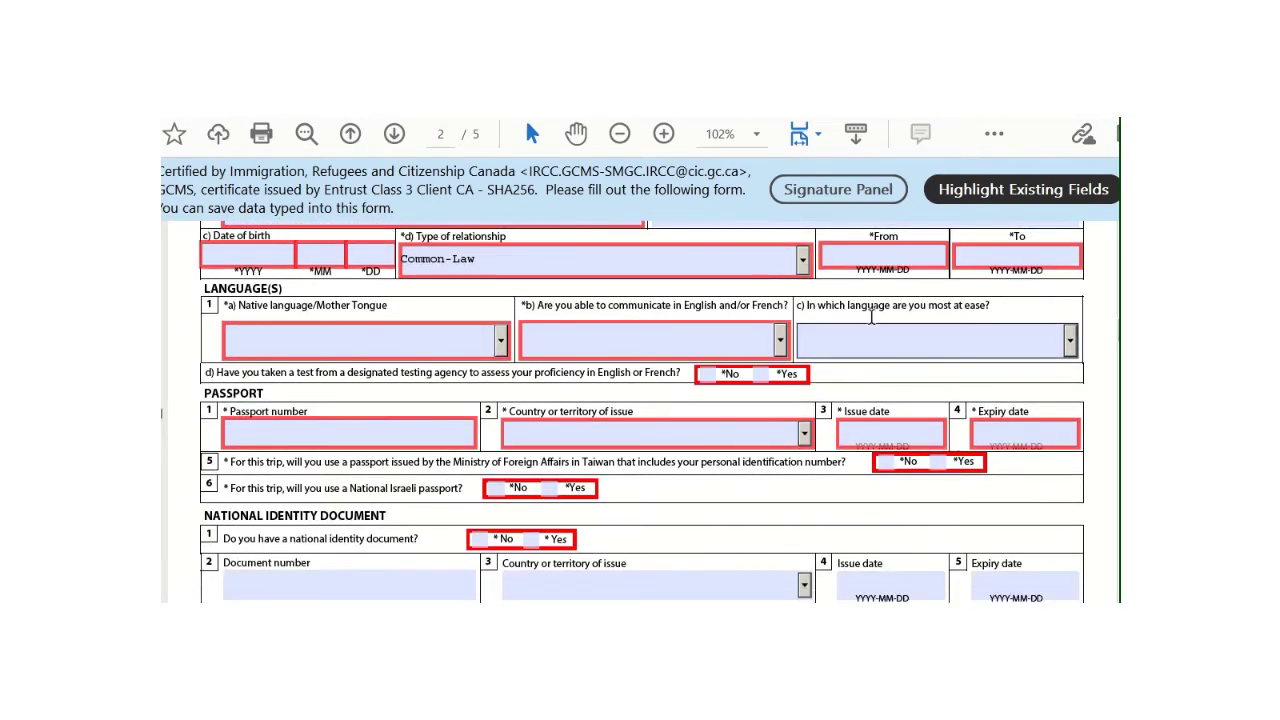
{"action": "left_click", "coordinate": [500, 350]}
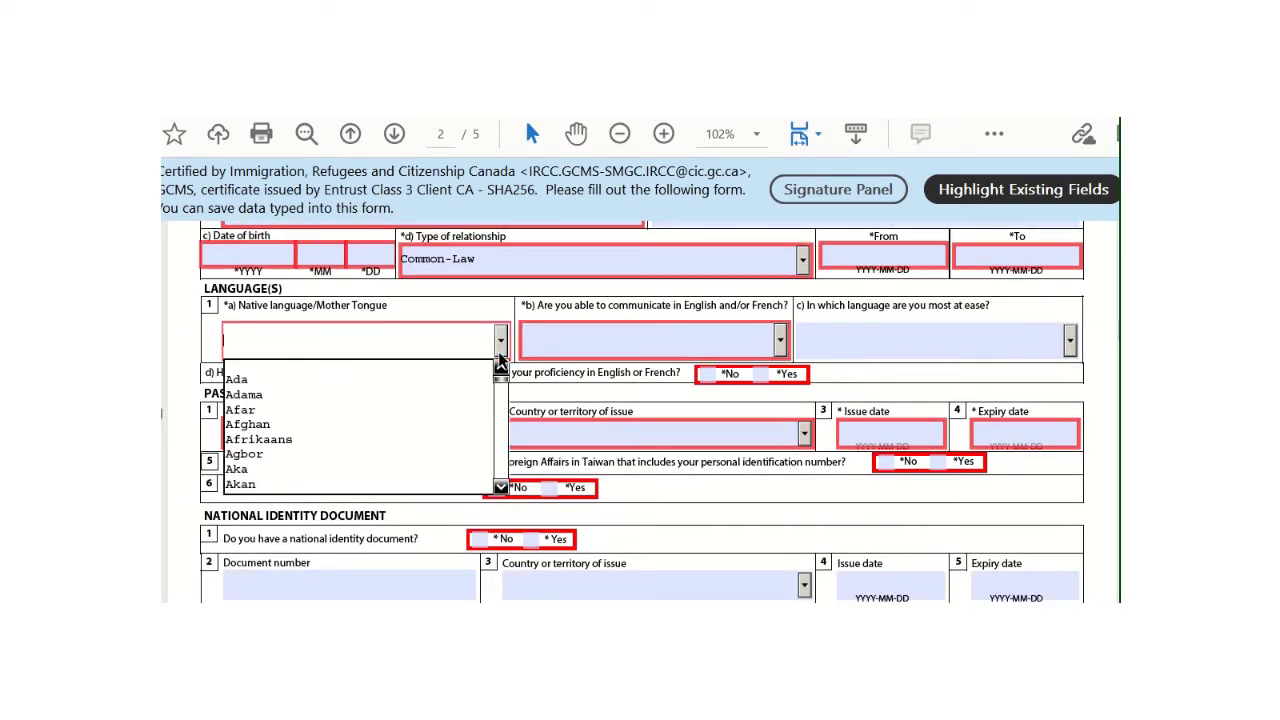
{"action": "key", "text": "End"}
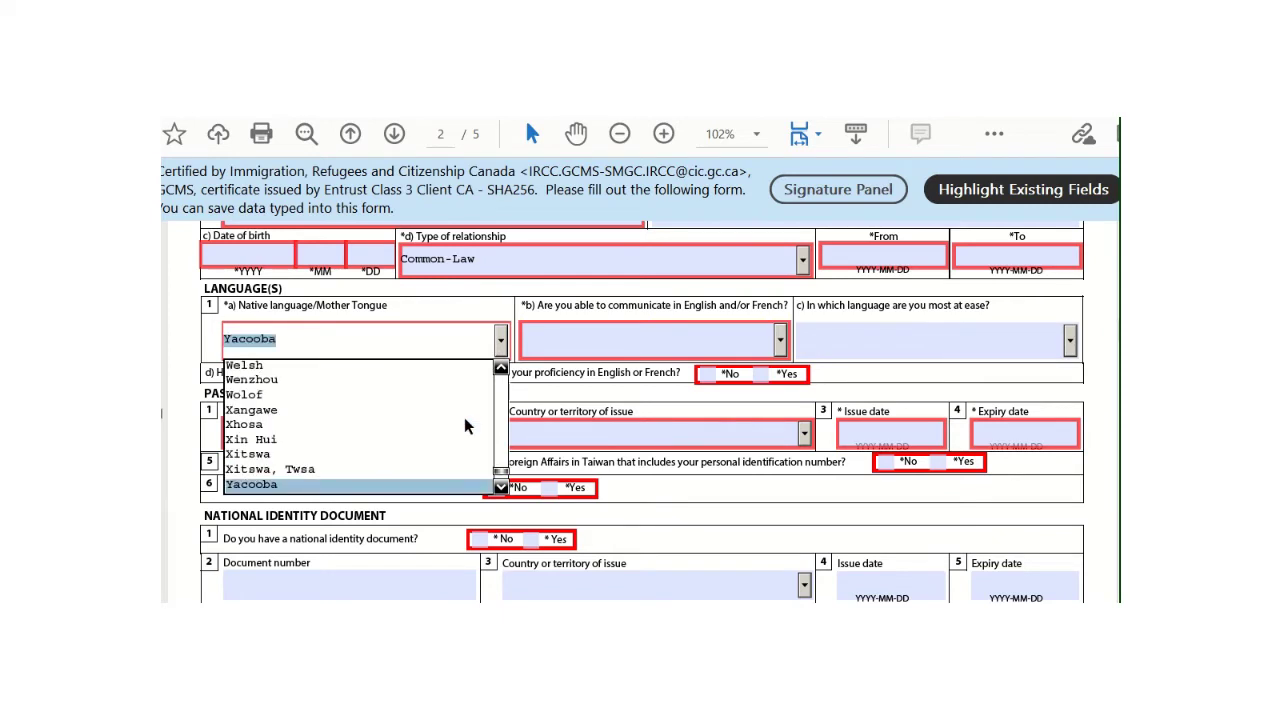
{"action": "left_click", "coordinate": [416, 482]}
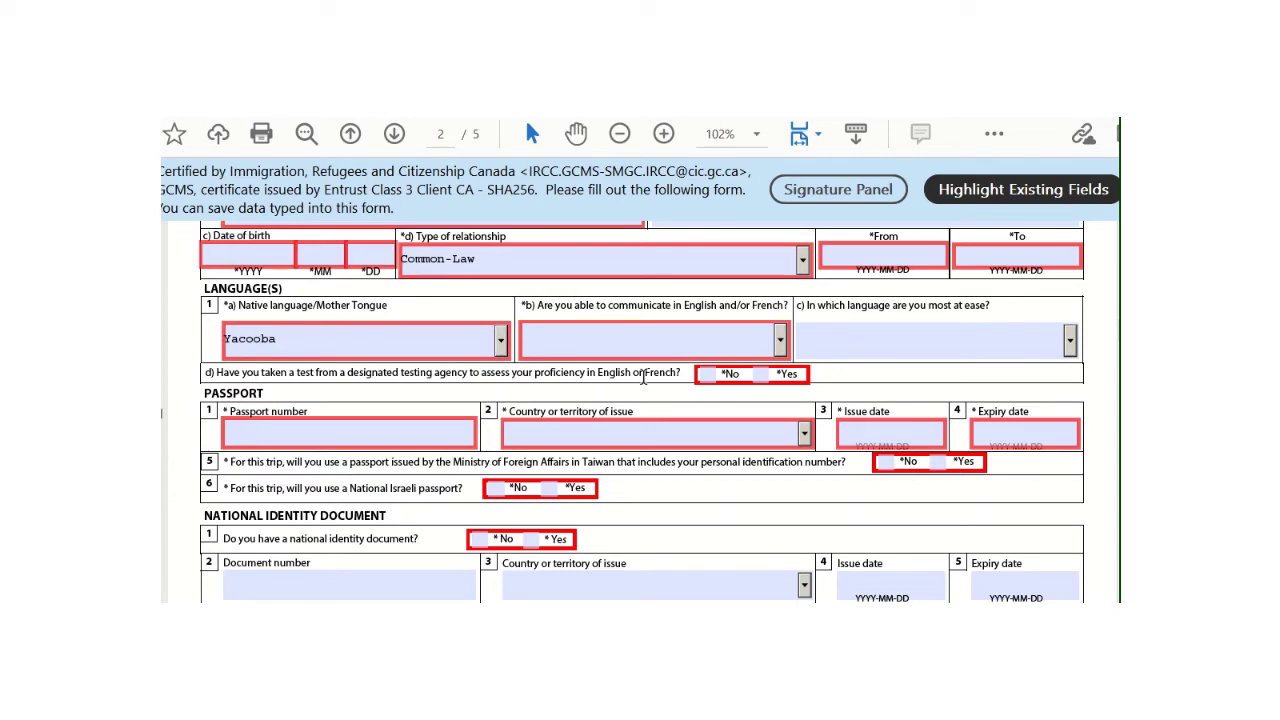
- Set the language of communication to English and answer Yes to having taken a designated language proficiency test
{"action": "left_click", "coordinate": [781, 341]}
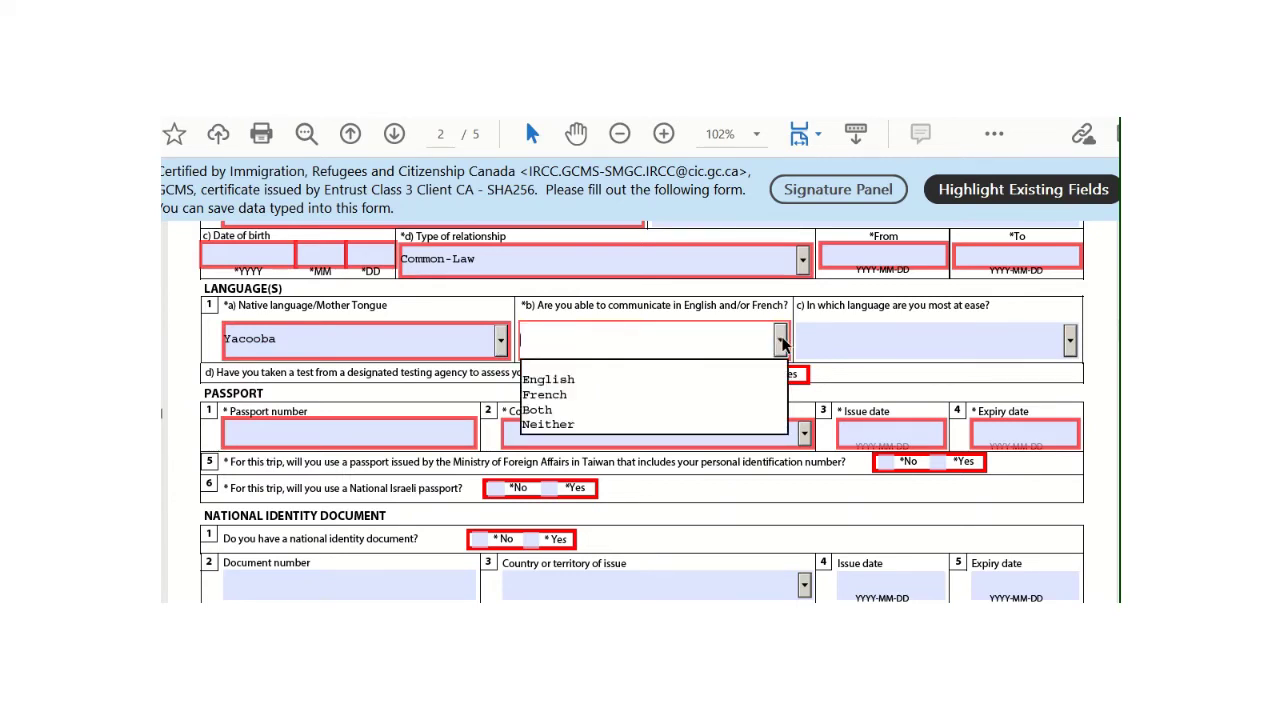
{"action": "left_click", "coordinate": [674, 384]}
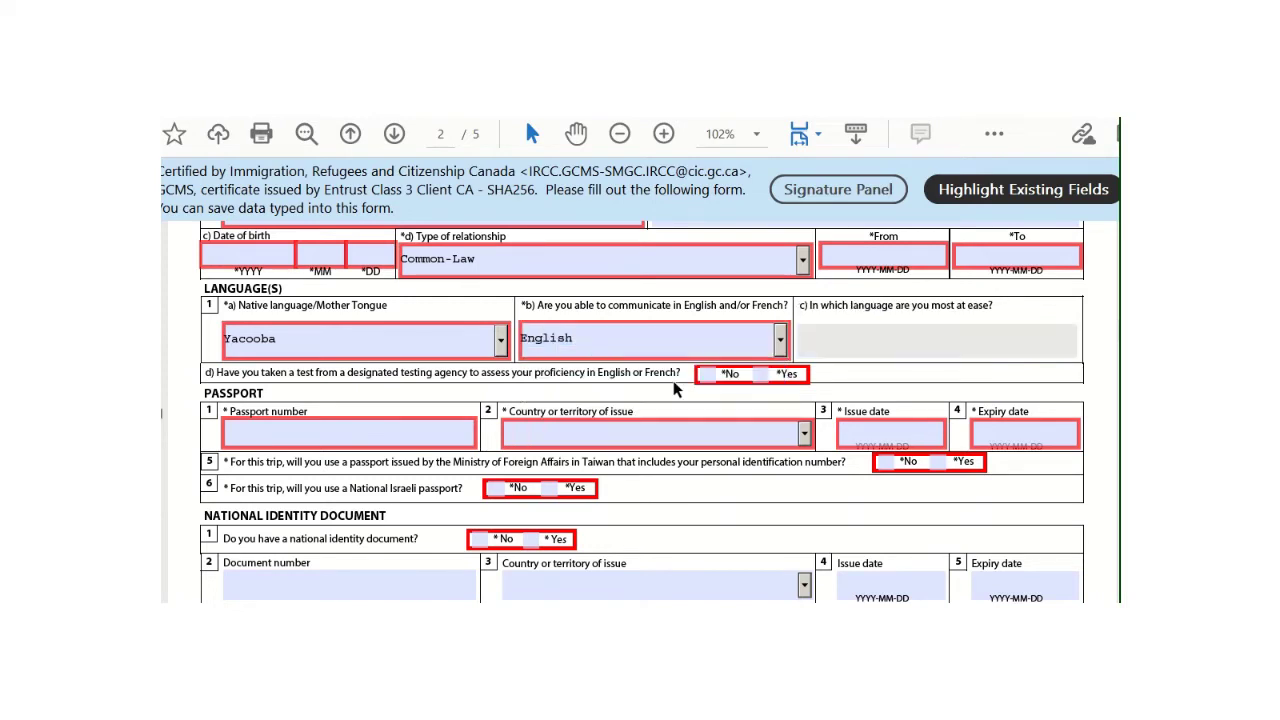
{"action": "left_click", "coordinate": [956, 345]}
{"action": "scroll", "coordinate": [337, 305], "scroll_direction": "down", "scroll_amount": 1}
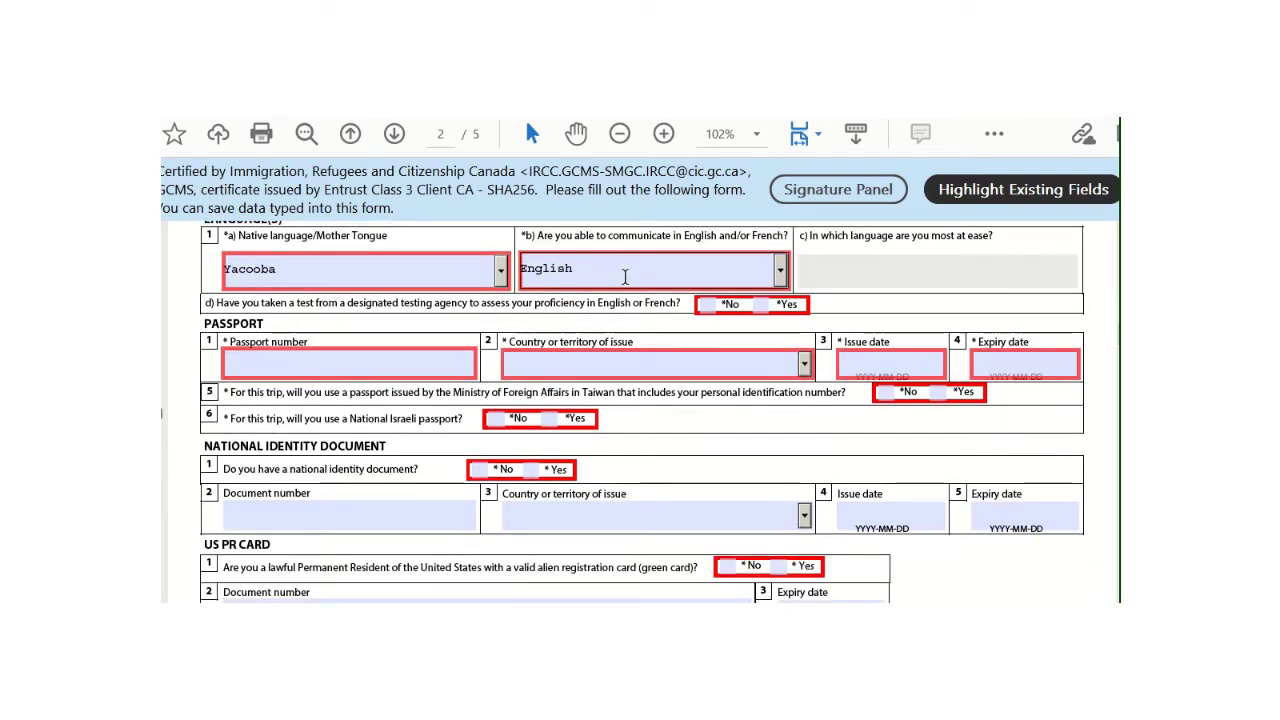
{"action": "left_click", "coordinate": [759, 304]}
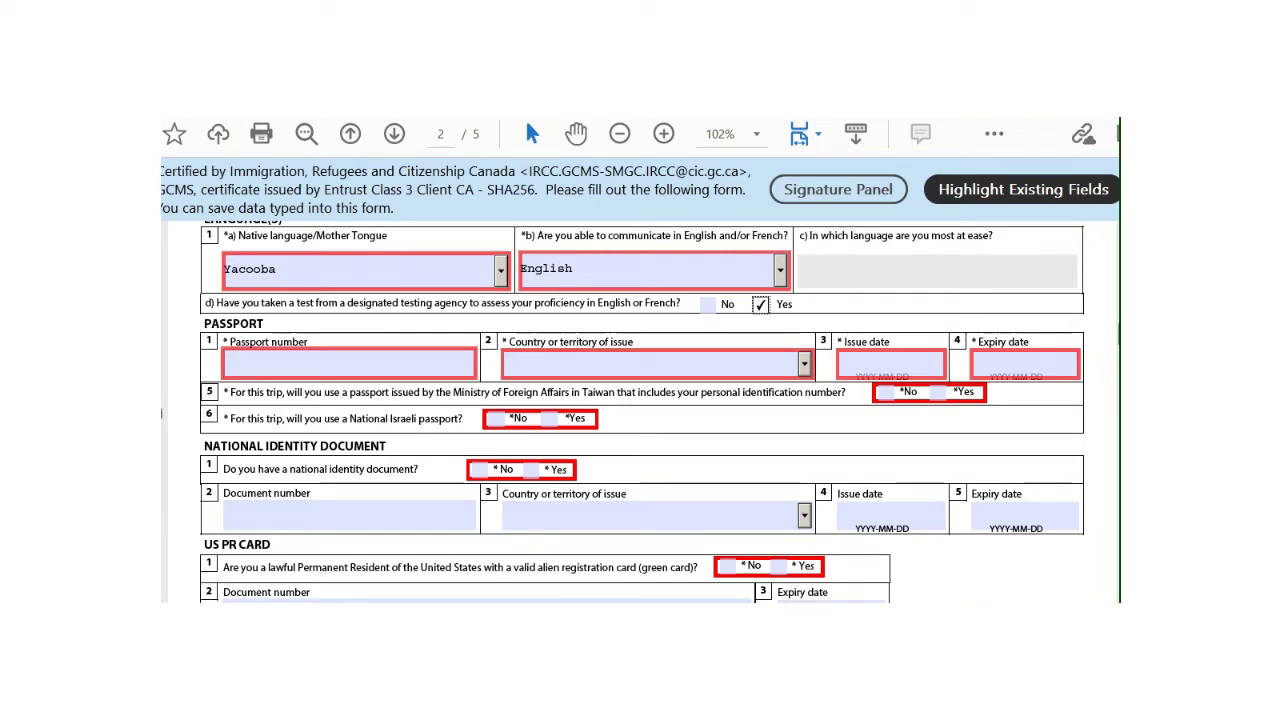
- Set the passport's country or territory of issue to AND (Andorra) and open its issue date for entry
{"action": "scroll", "coordinate": [642, 412], "scroll_direction": "down", "scroll_amount": 2}
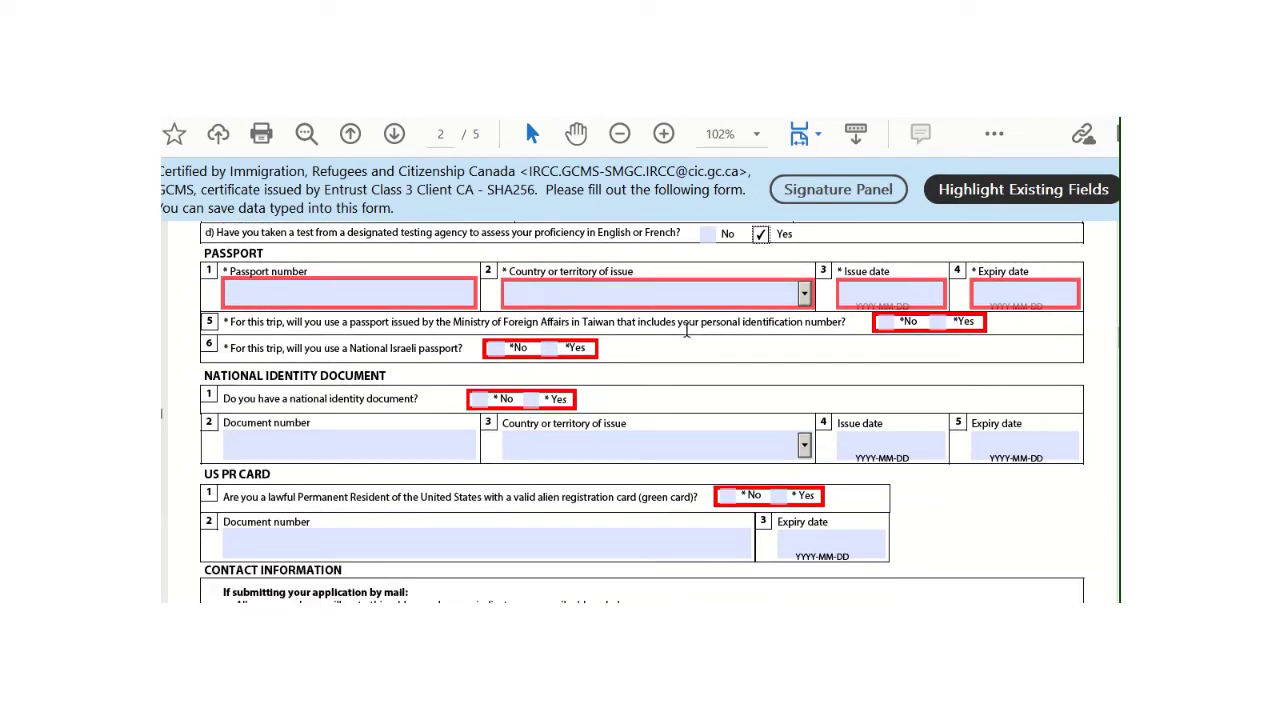
{"action": "left_click", "coordinate": [426, 297]}
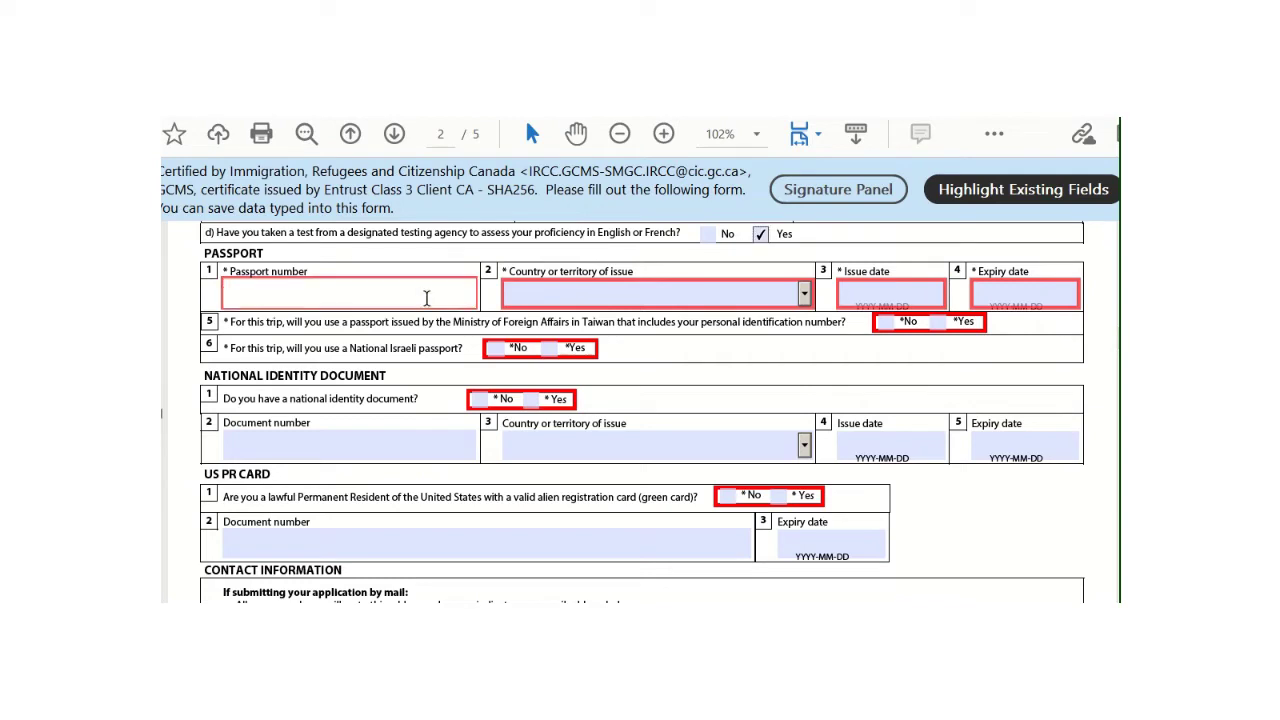
{"action": "left_click", "coordinate": [803, 296]}
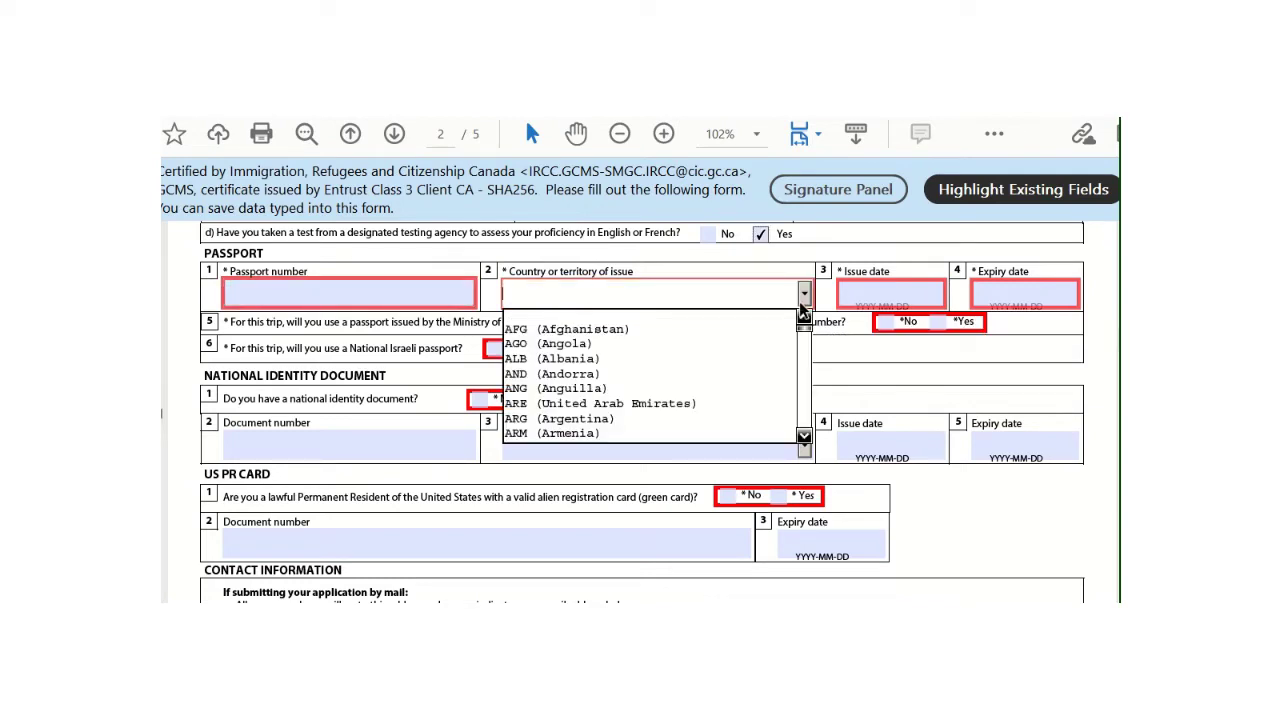
{"action": "left_click", "coordinate": [687, 375]}
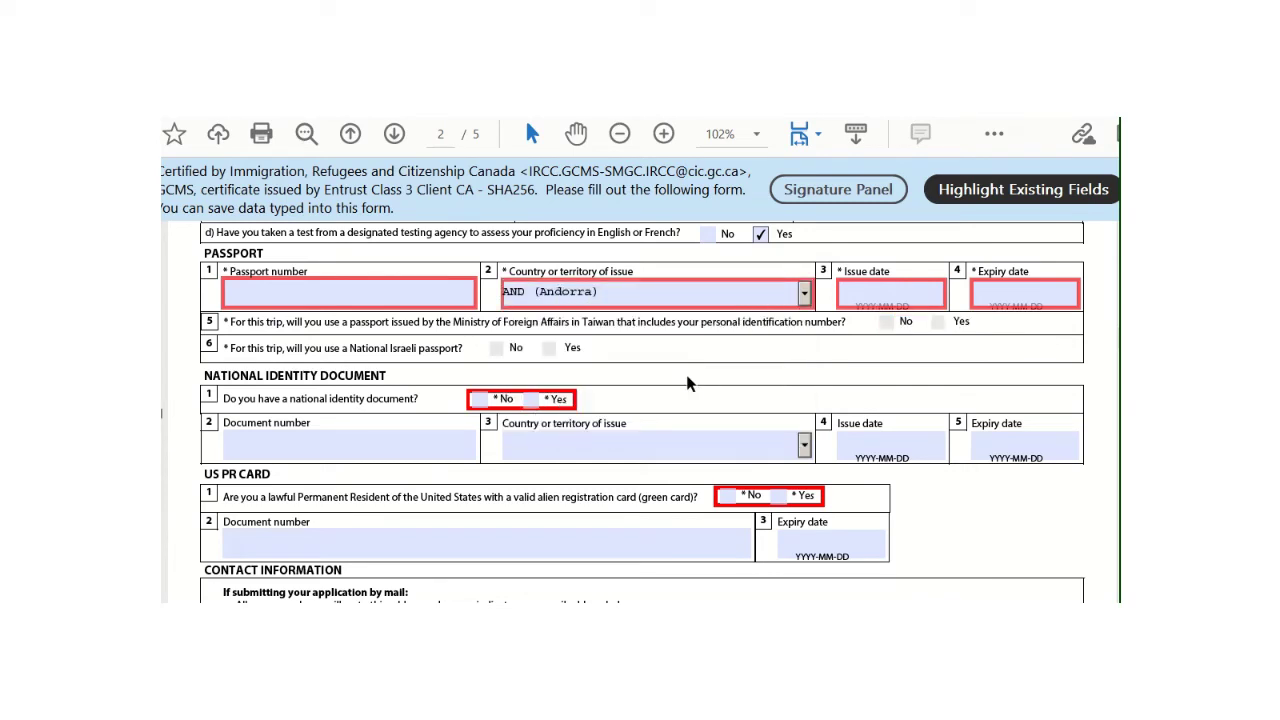
{"action": "left_click", "coordinate": [905, 284]}
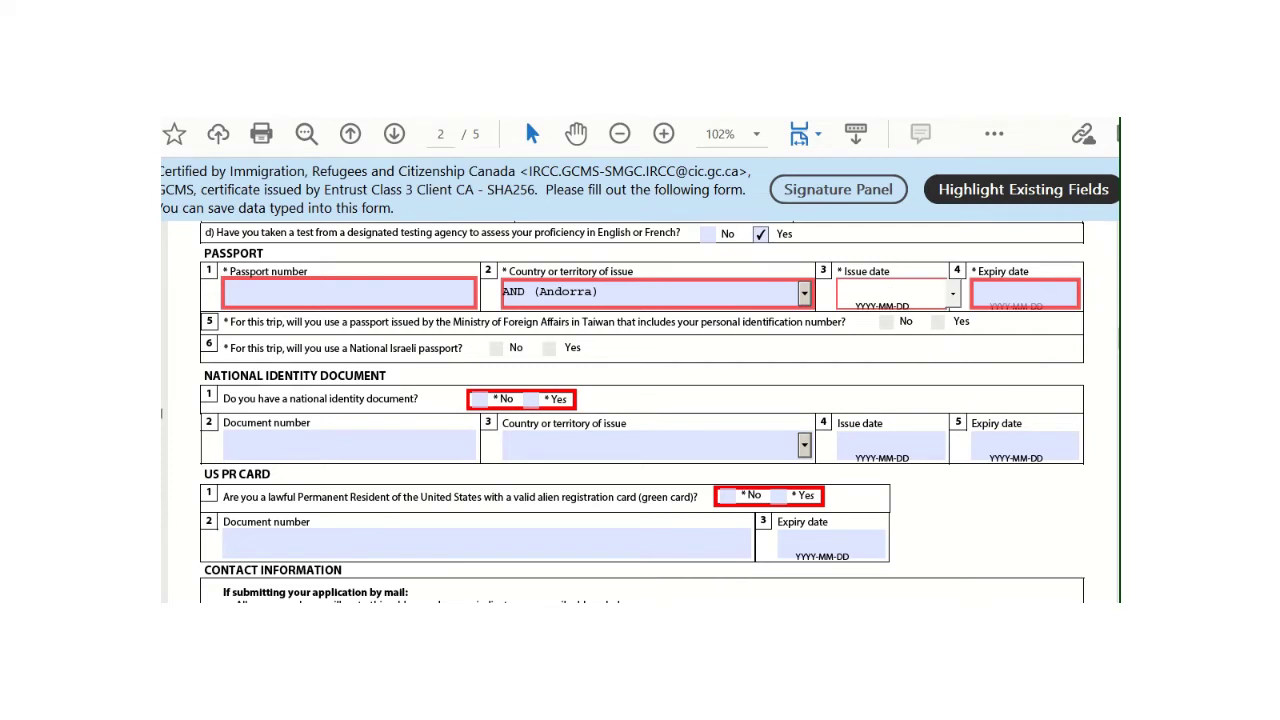
- Answer Yes to having a national identity document and set its country or territory of issue to AND (Andorra)
{"action": "scroll", "coordinate": [640, 410], "scroll_direction": "down", "scroll_amount": 3}
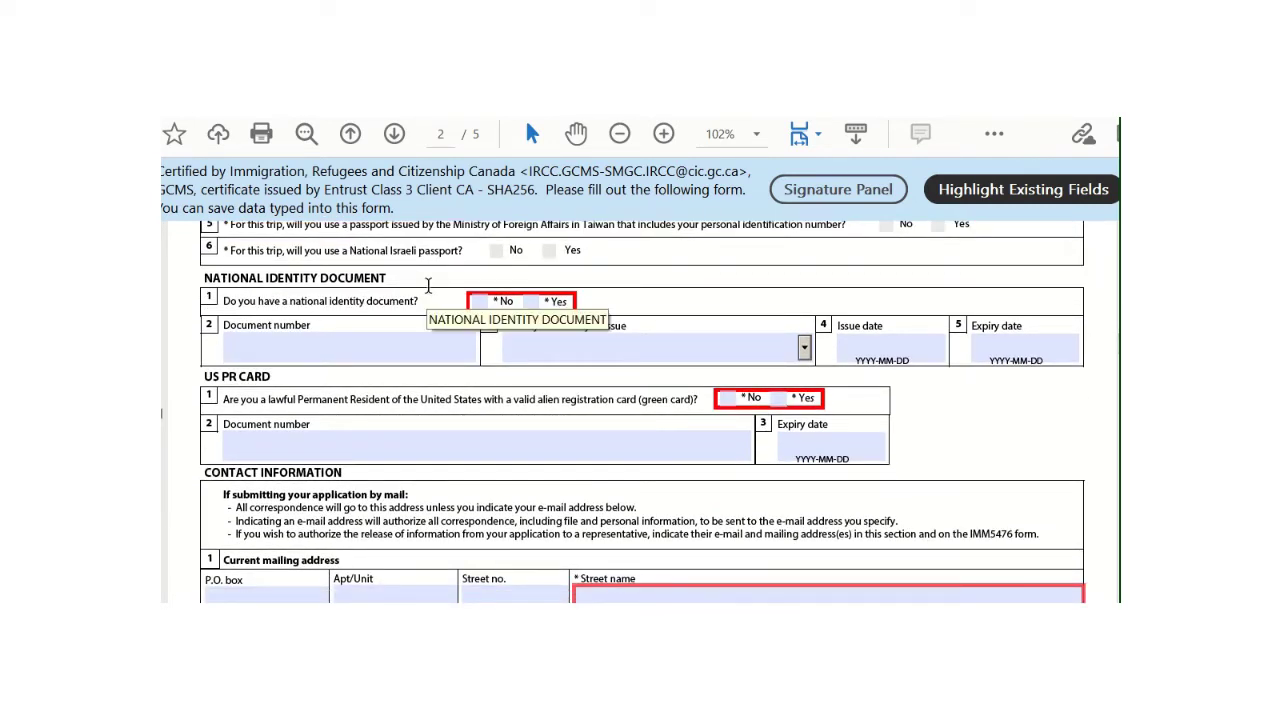
{"action": "left_click", "coordinate": [529, 302]}
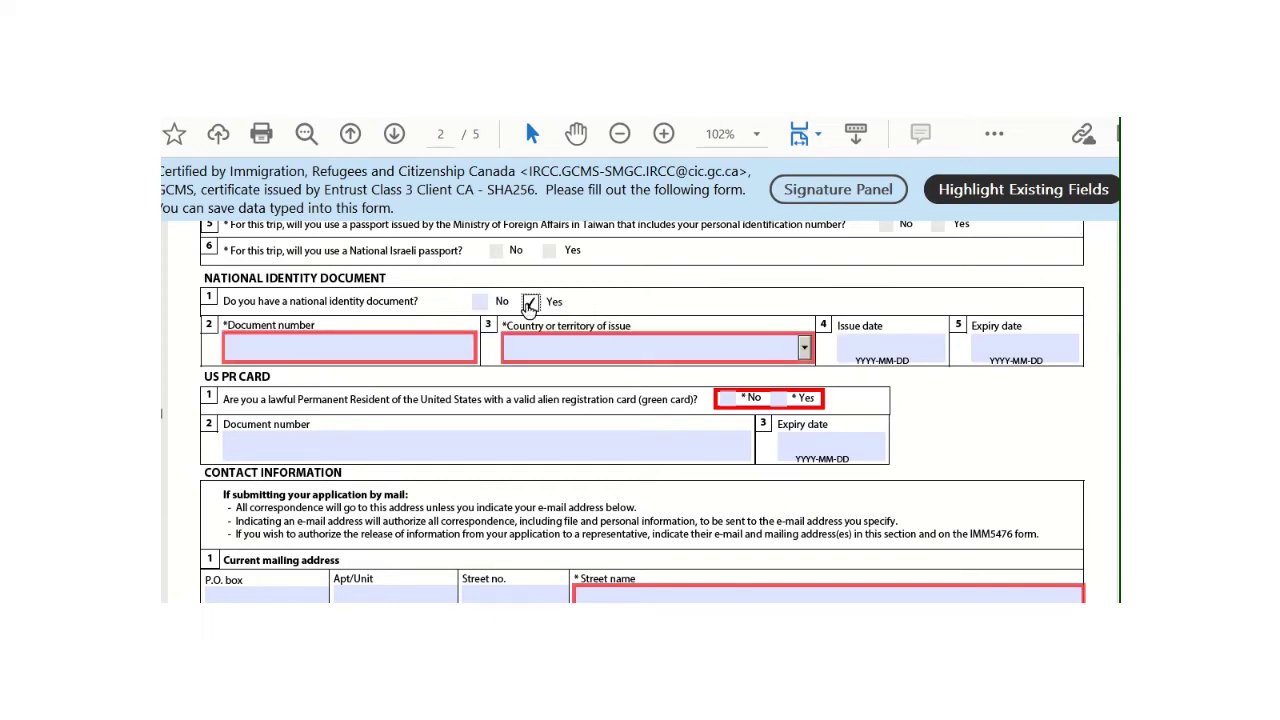
{"action": "left_click", "coordinate": [366, 346]}
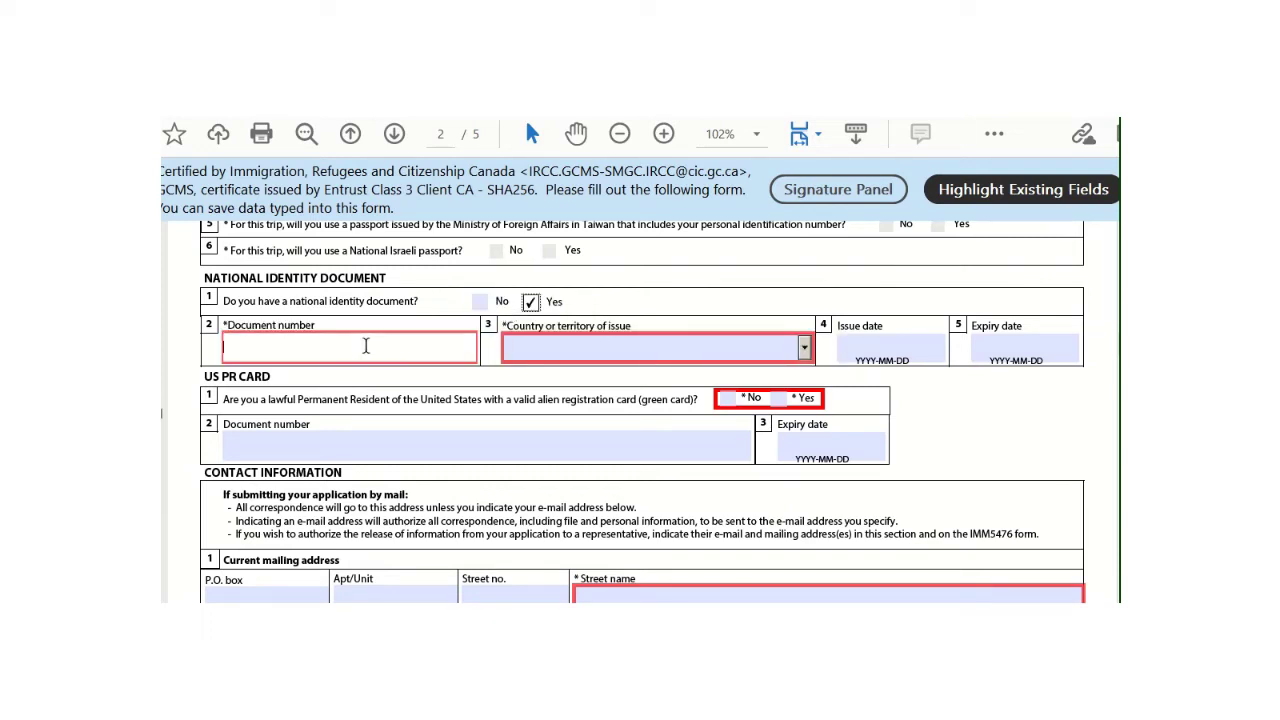
{"action": "left_click", "coordinate": [543, 349]}
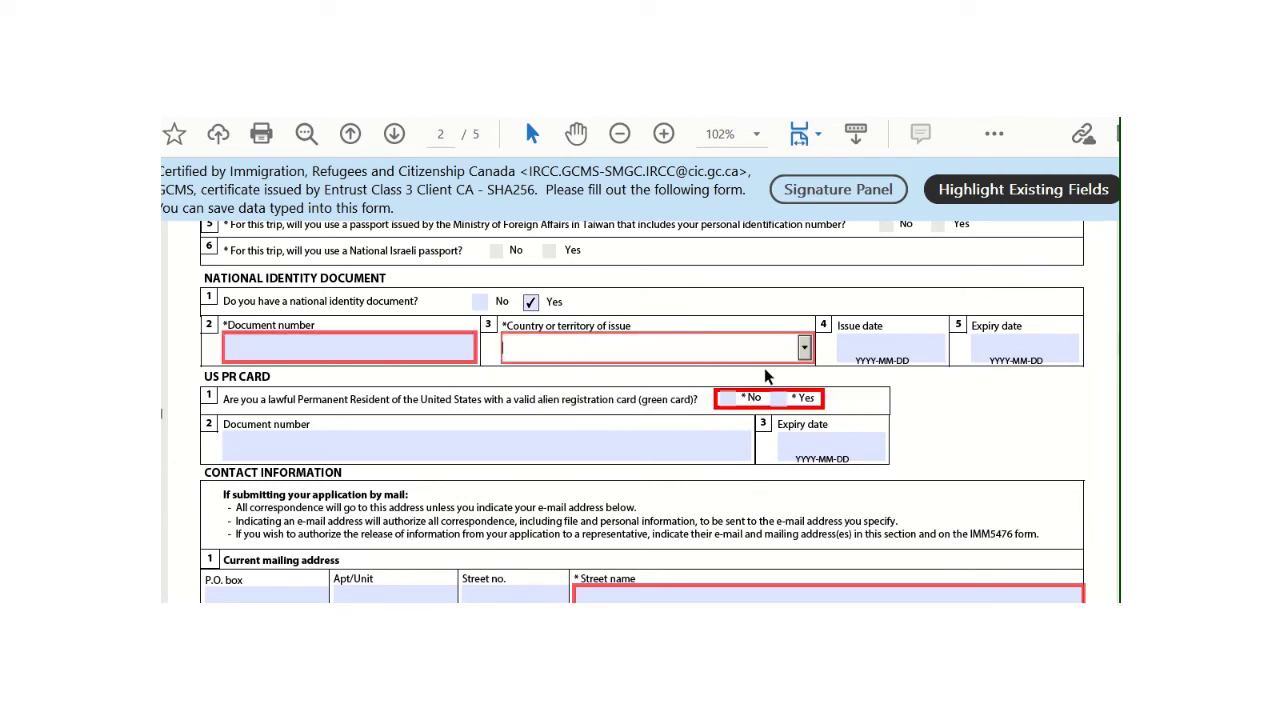
{"action": "left_click", "coordinate": [804, 347]}
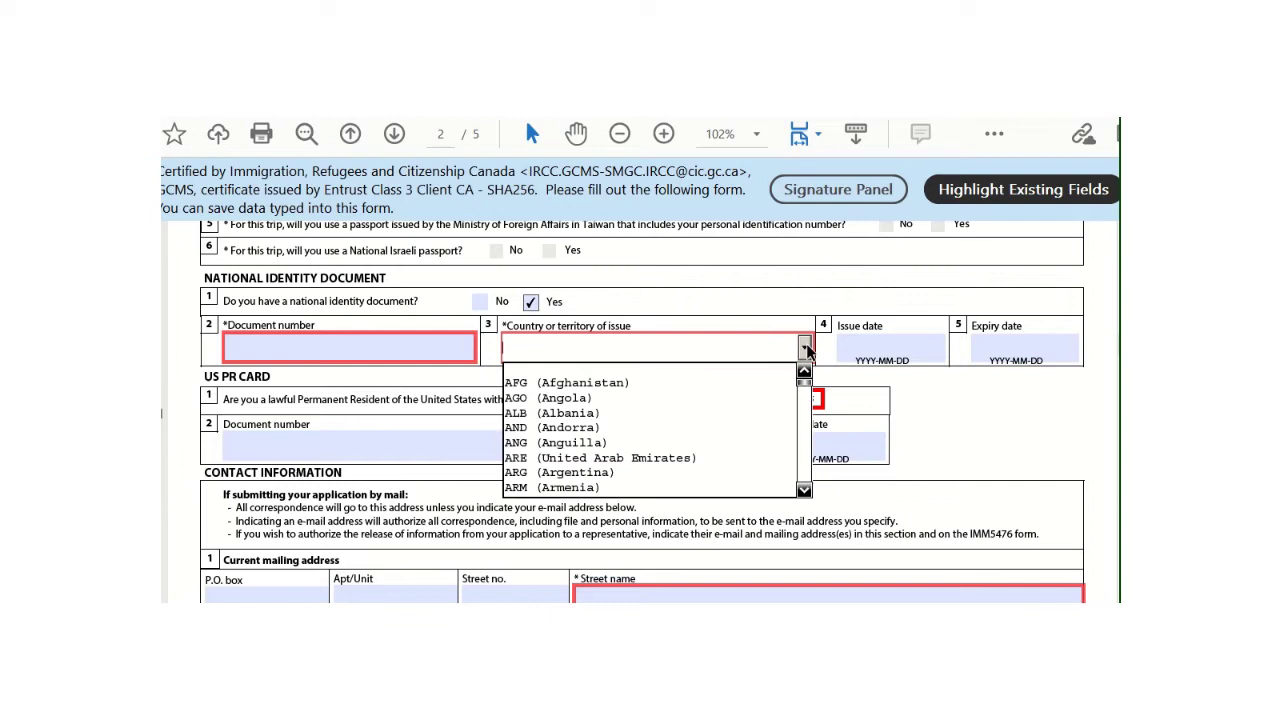
{"action": "left_click", "coordinate": [716, 427]}
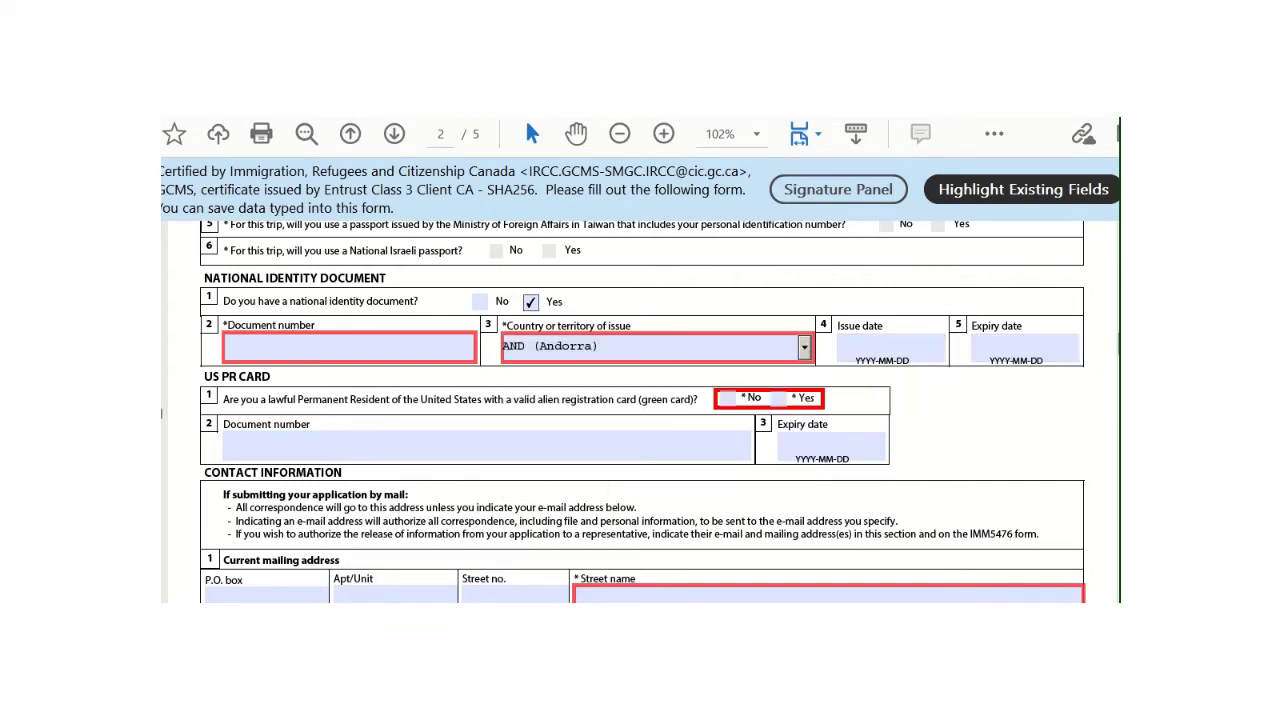
- Answer Yes to being a lawful US permanent resident with a valid green card
{"action": "scroll", "coordinate": [644, 411], "scroll_direction": "down", "scroll_amount": 3}
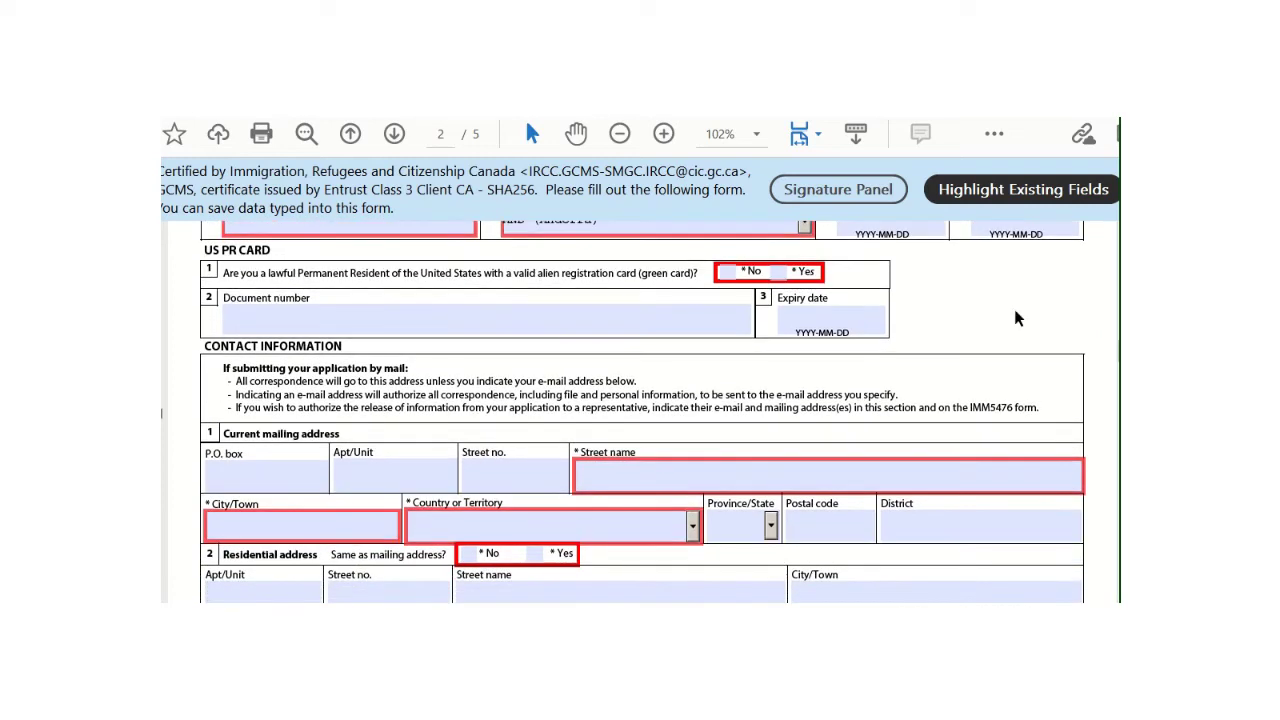
{"action": "left_click", "coordinate": [777, 273]}
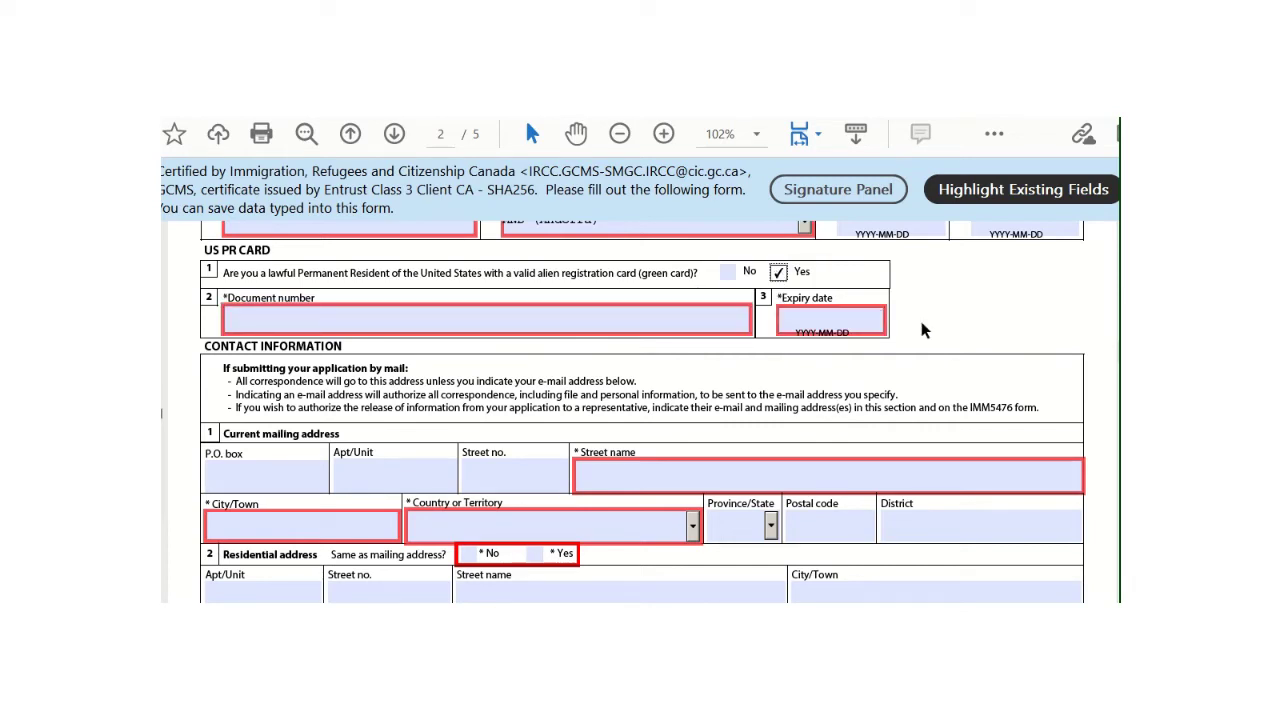
- Answer Yes to the residential address being the same as the mailing address in the Contact Information section
{"action": "scroll", "coordinate": [644, 412], "scroll_direction": "down", "scroll_amount": 3}
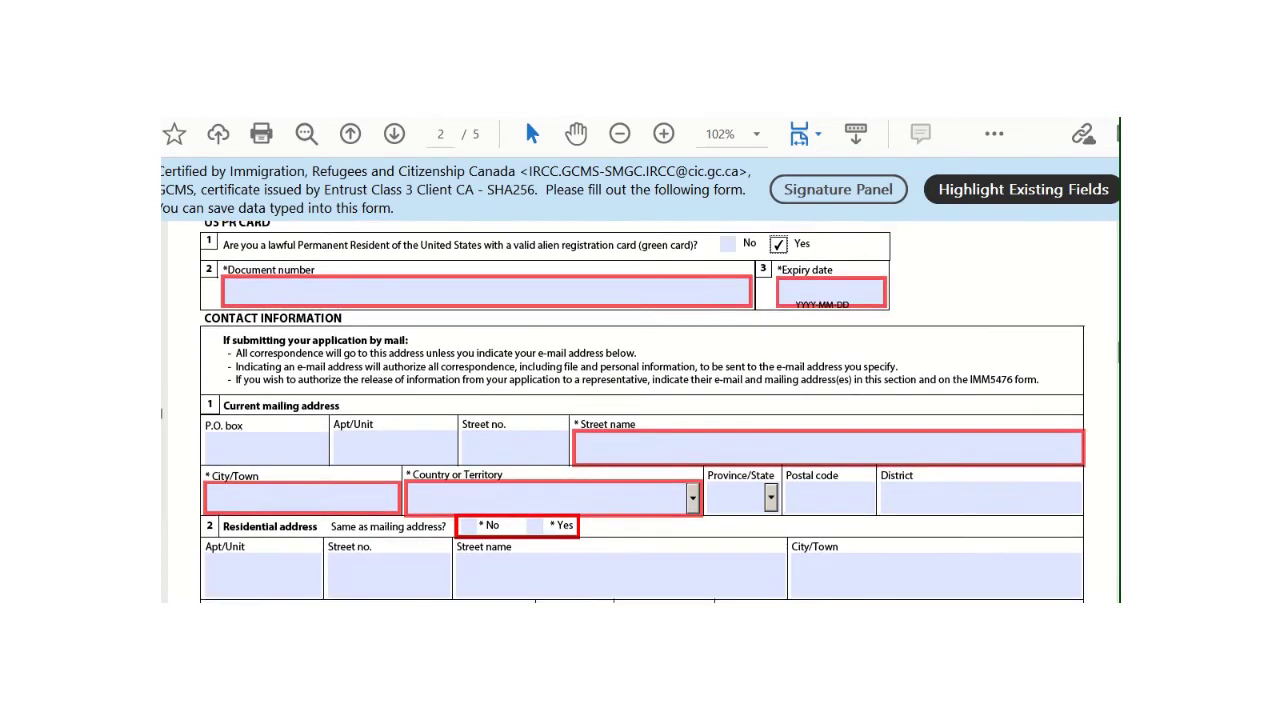
{"action": "scroll", "coordinate": [643, 412], "scroll_direction": "up", "scroll_amount": 1}
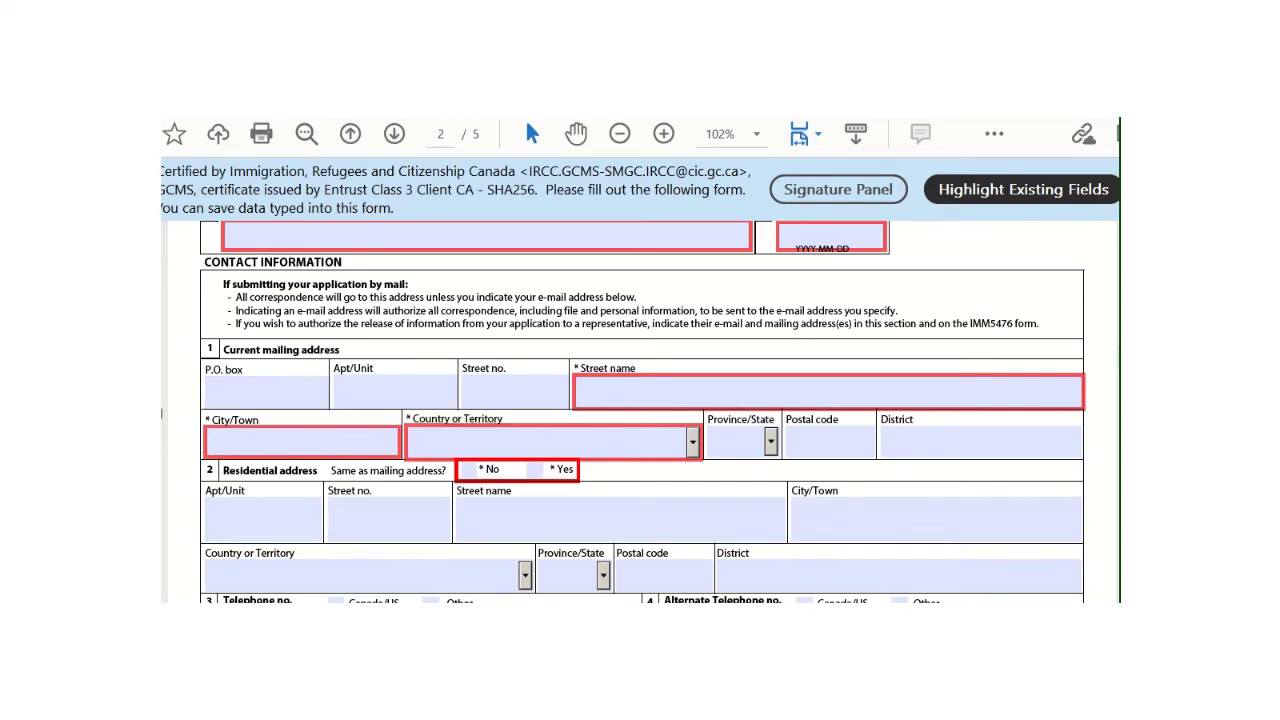
{"action": "scroll", "coordinate": [412, 360], "scroll_direction": "down", "scroll_amount": 1}
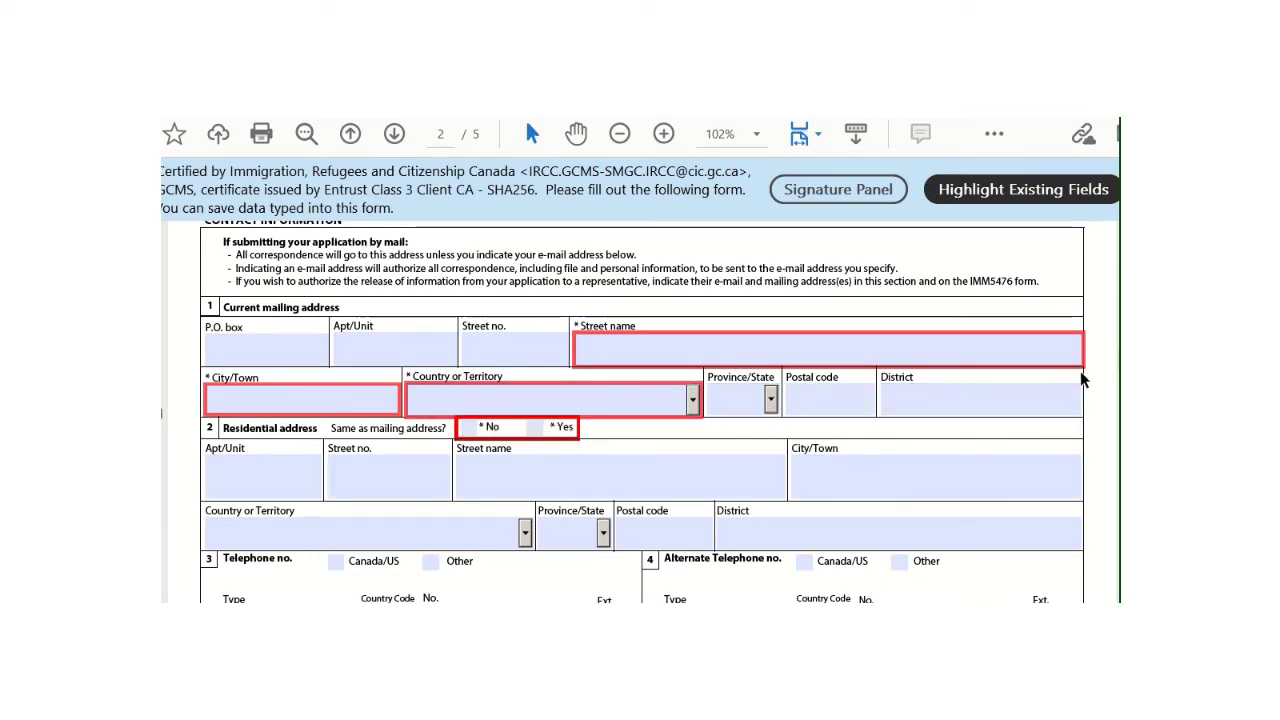
{"action": "scroll", "coordinate": [640, 410], "scroll_direction": "down", "scroll_amount": 2}
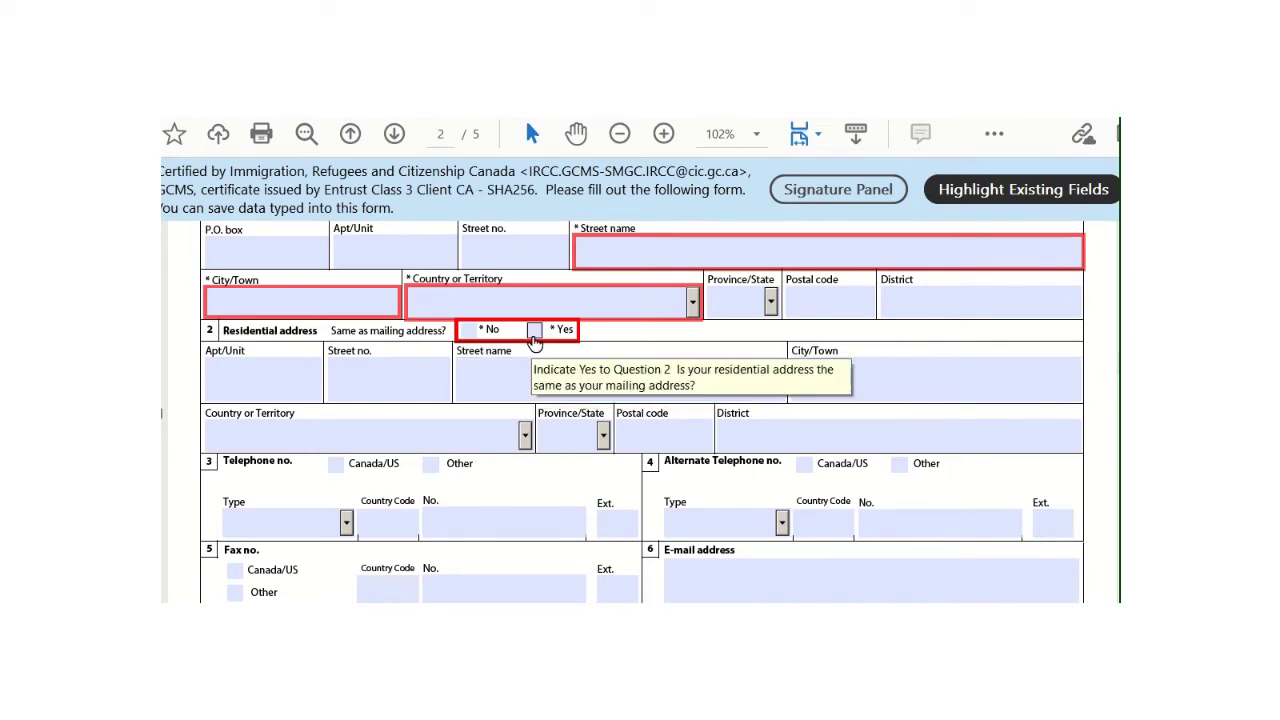
{"action": "left_click", "coordinate": [467, 331]}
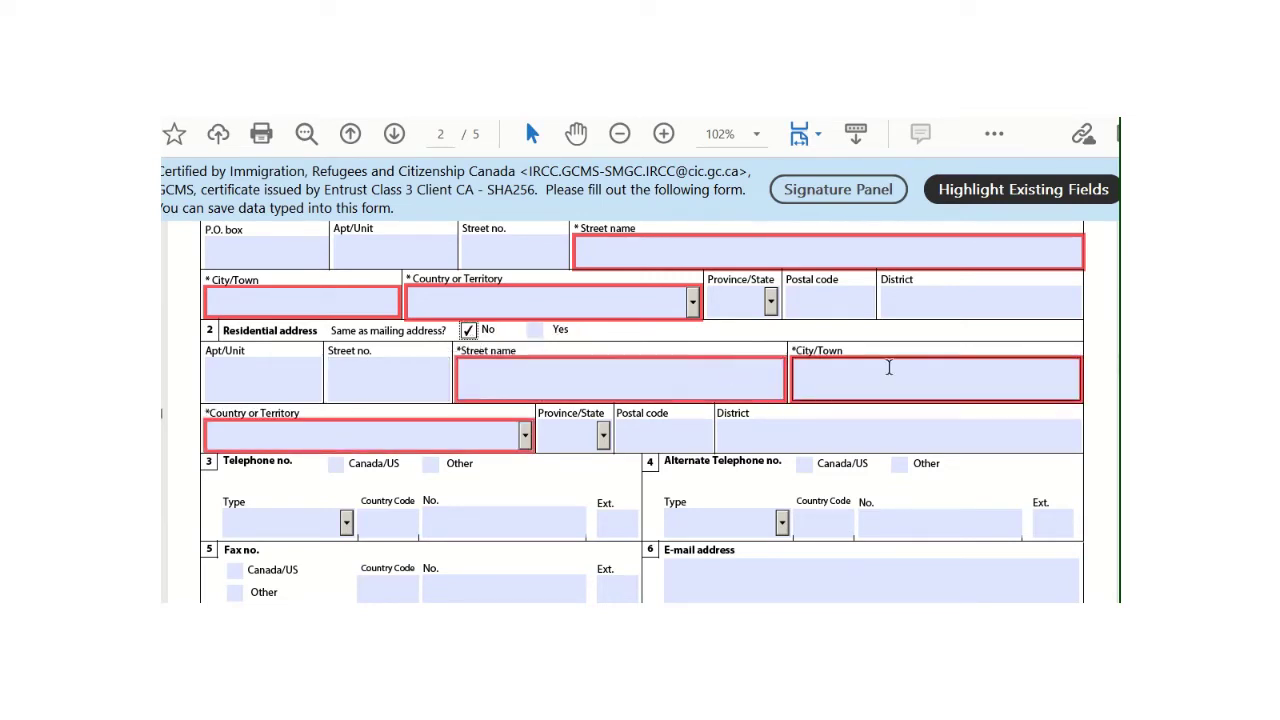
{"action": "left_click", "coordinate": [534, 331]}
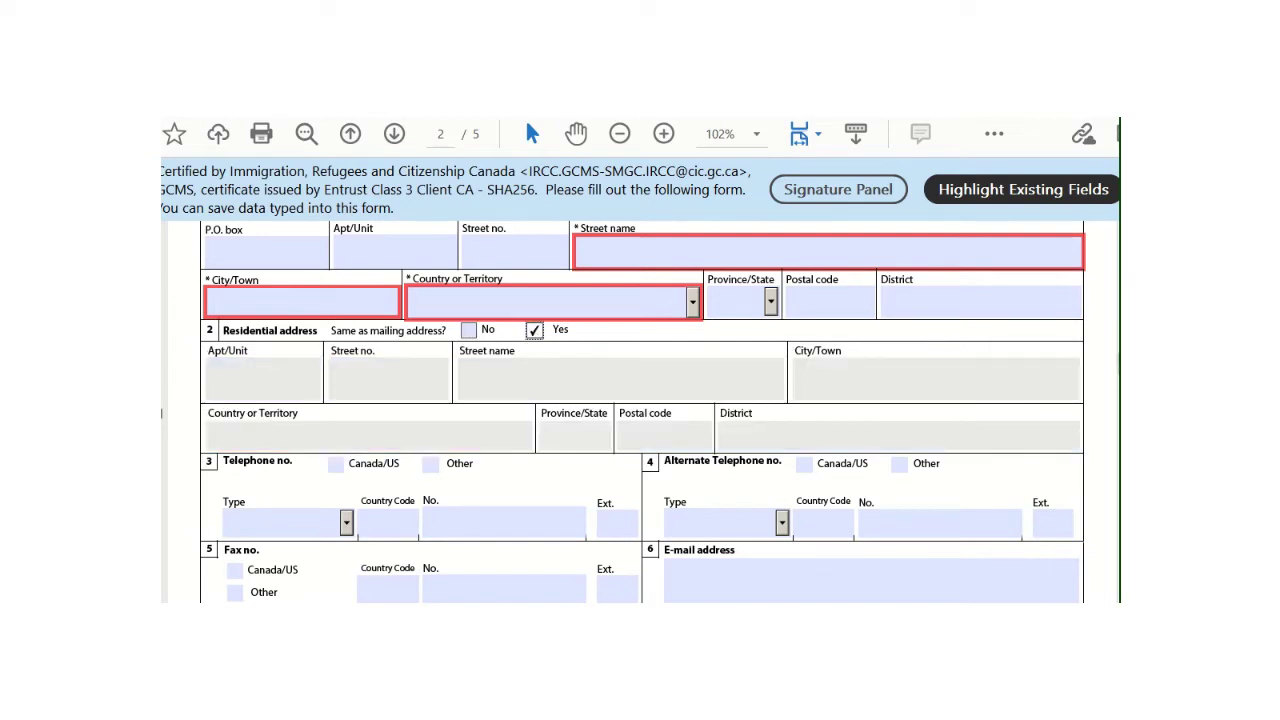
- Mark the telephone number in question 3 as Other, with type Cellular and country code 234
{"action": "scroll", "coordinate": [640, 410], "scroll_direction": "down", "scroll_amount": 3}
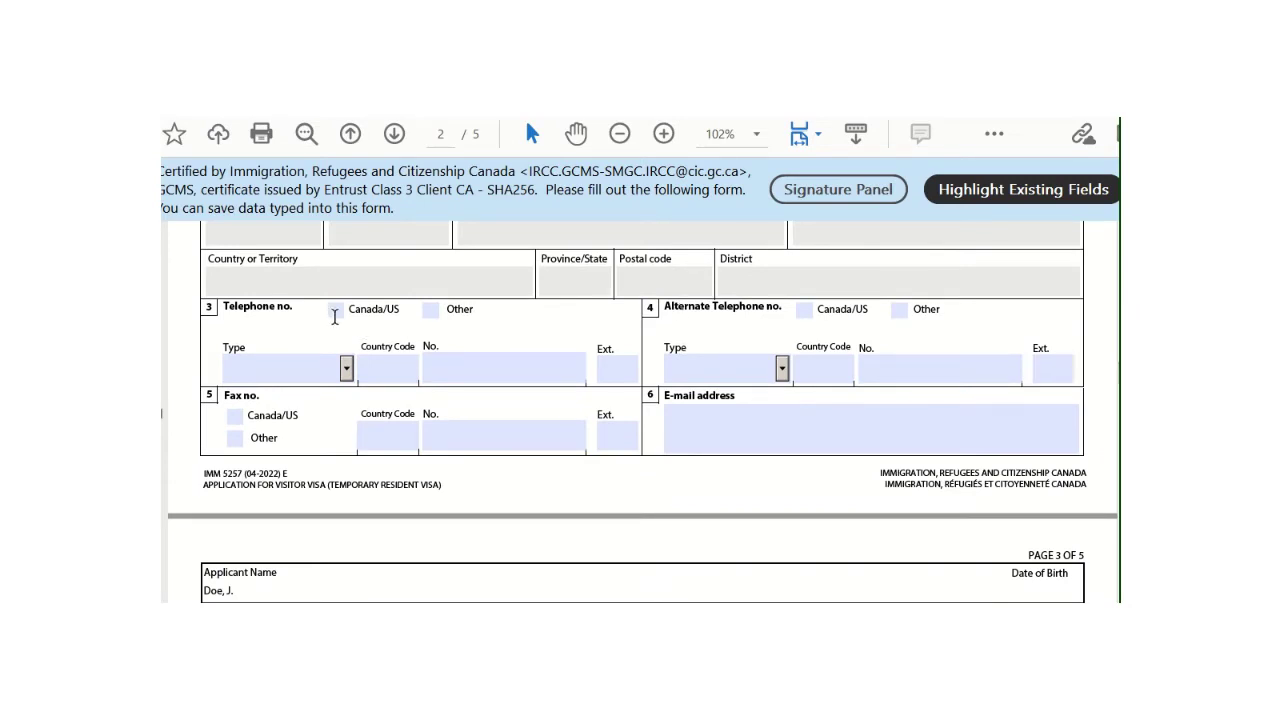
{"action": "left_click", "coordinate": [431, 311]}
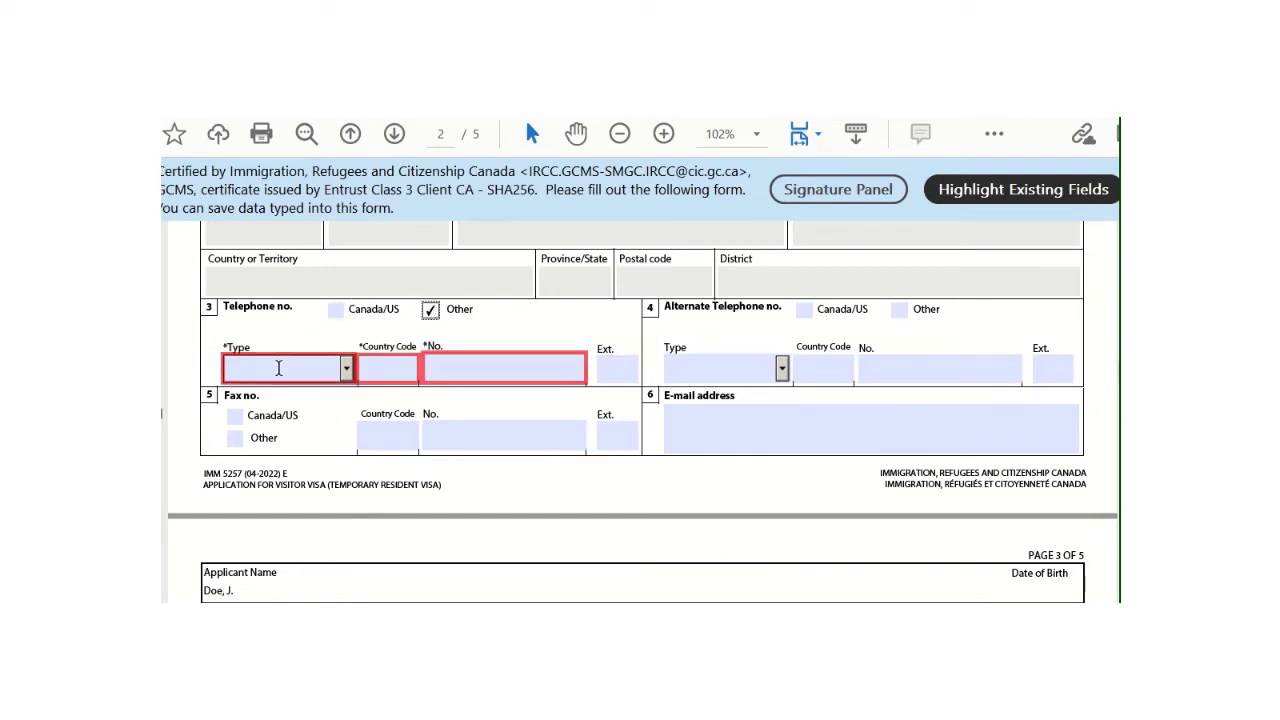
{"action": "left_click", "coordinate": [345, 367]}
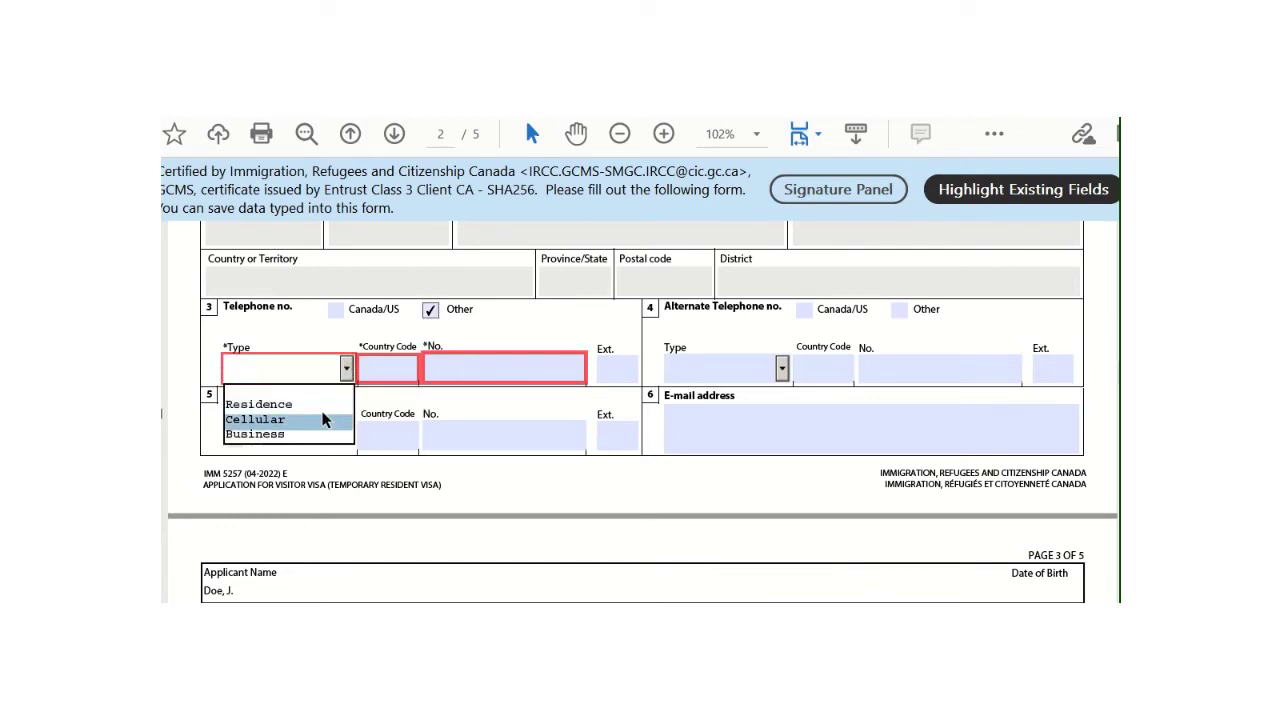
{"action": "left_click", "coordinate": [323, 420]}
{"action": "left_click", "coordinate": [390, 376]}
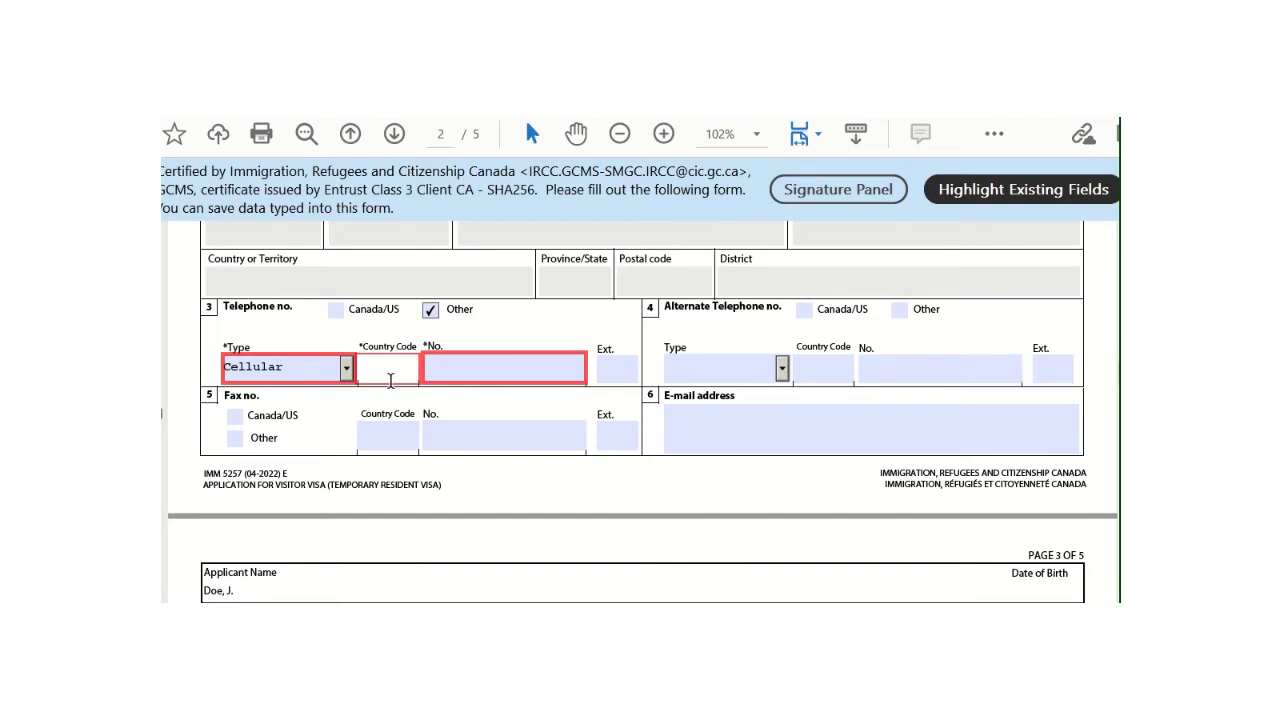
{"action": "type", "text": "234"}
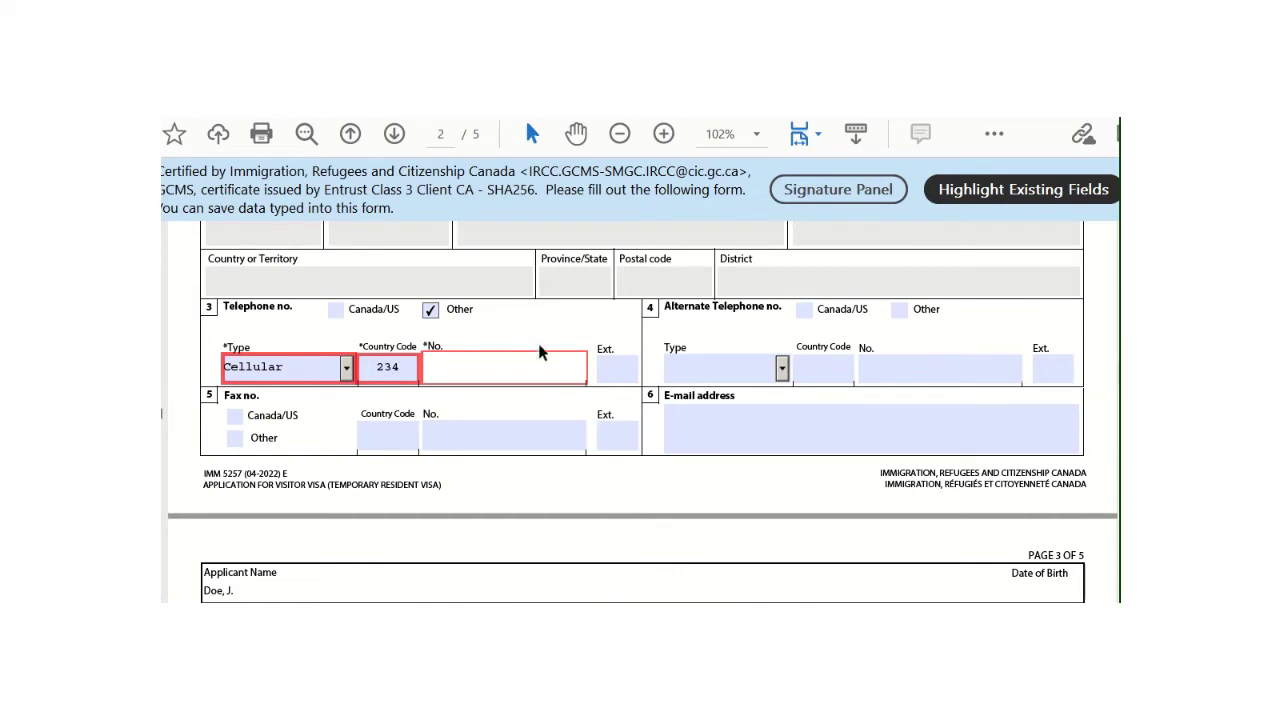
- Mark the alternate telephone number in question 4 as Other and go to the e-mail address in question 6
{"action": "left_click", "coordinate": [613, 370]}
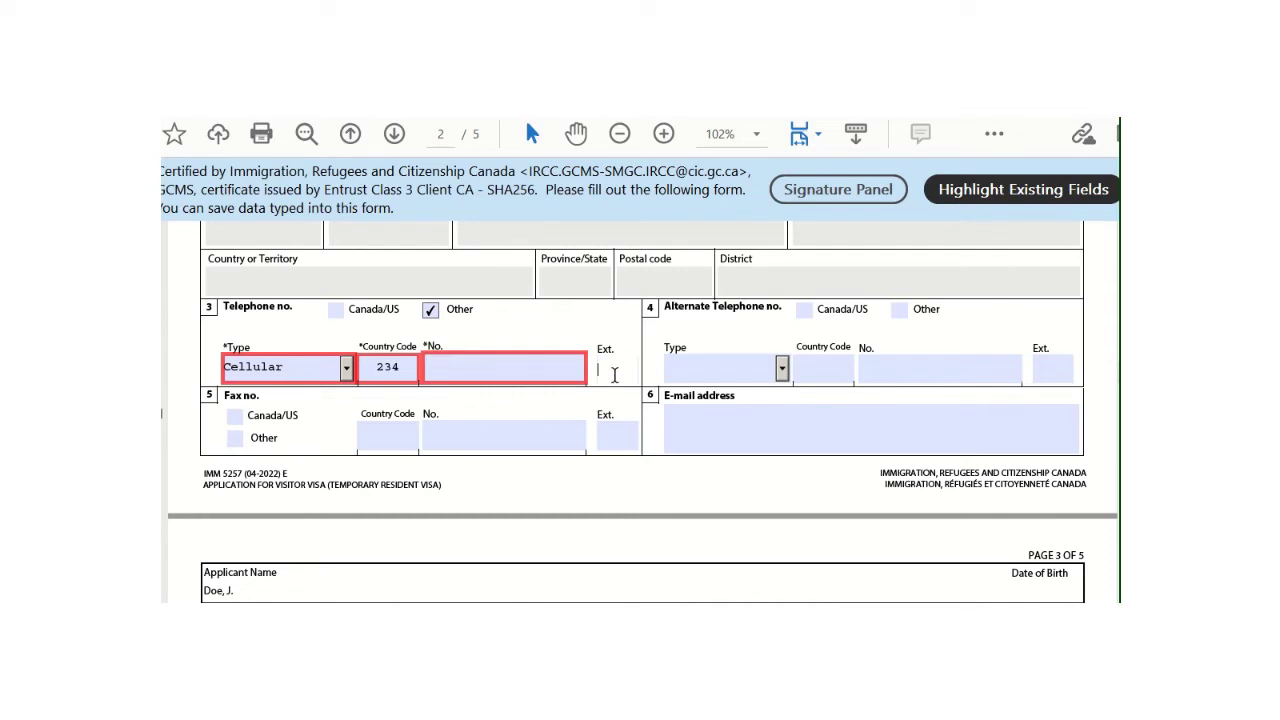
{"action": "left_click", "coordinate": [900, 312]}
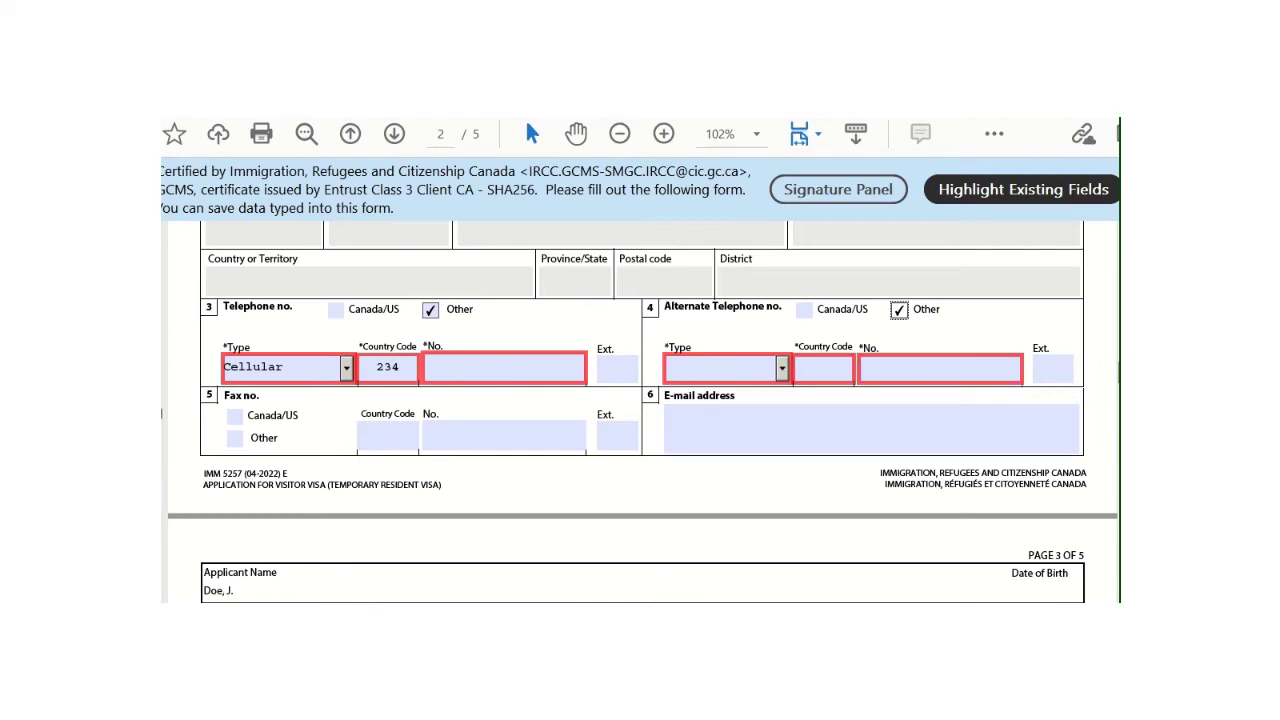
{"action": "scroll", "coordinate": [640, 410], "scroll_direction": "down", "scroll_amount": 4}
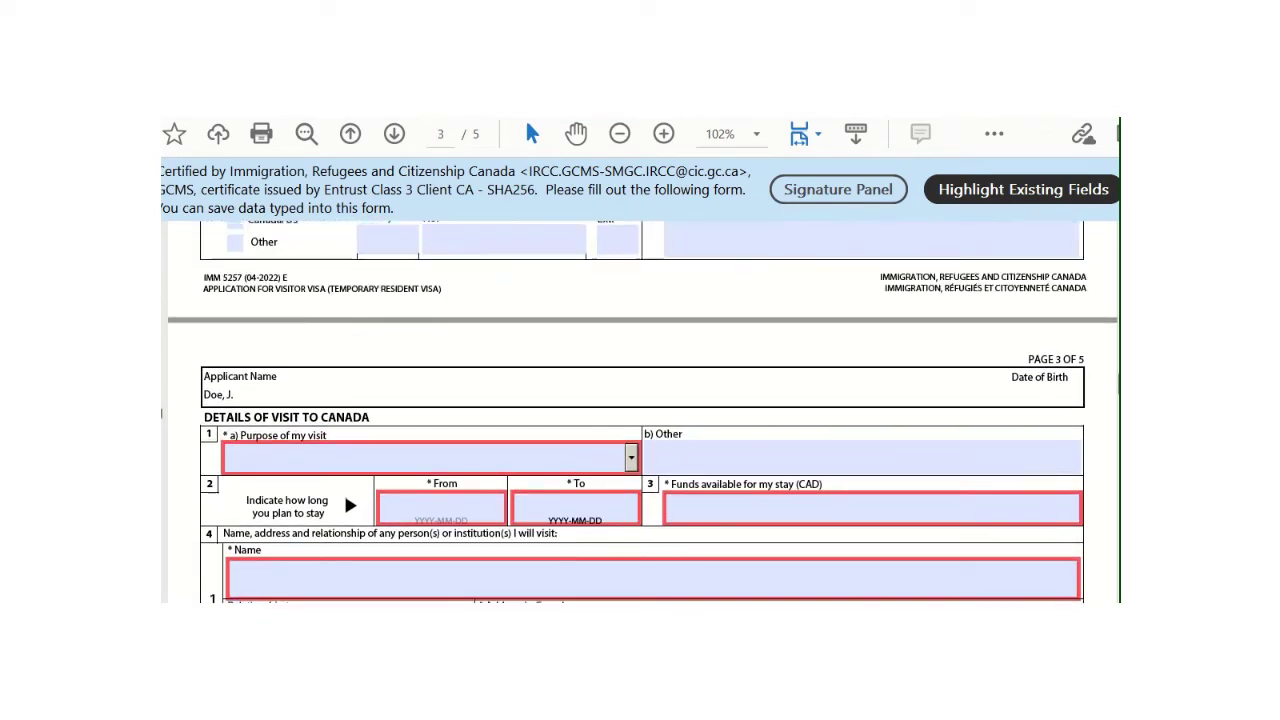
{"action": "scroll", "coordinate": [343, 491], "scroll_direction": "up", "scroll_amount": 2}
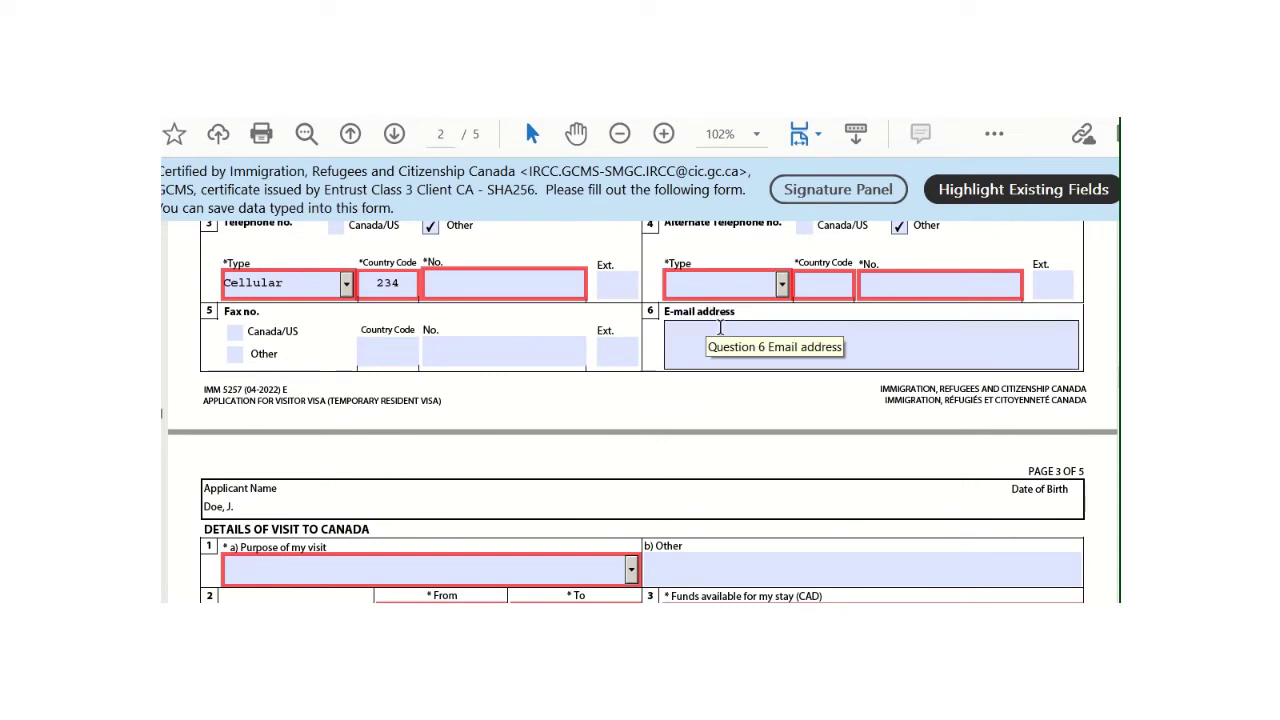
{"action": "left_click", "coordinate": [693, 341]}
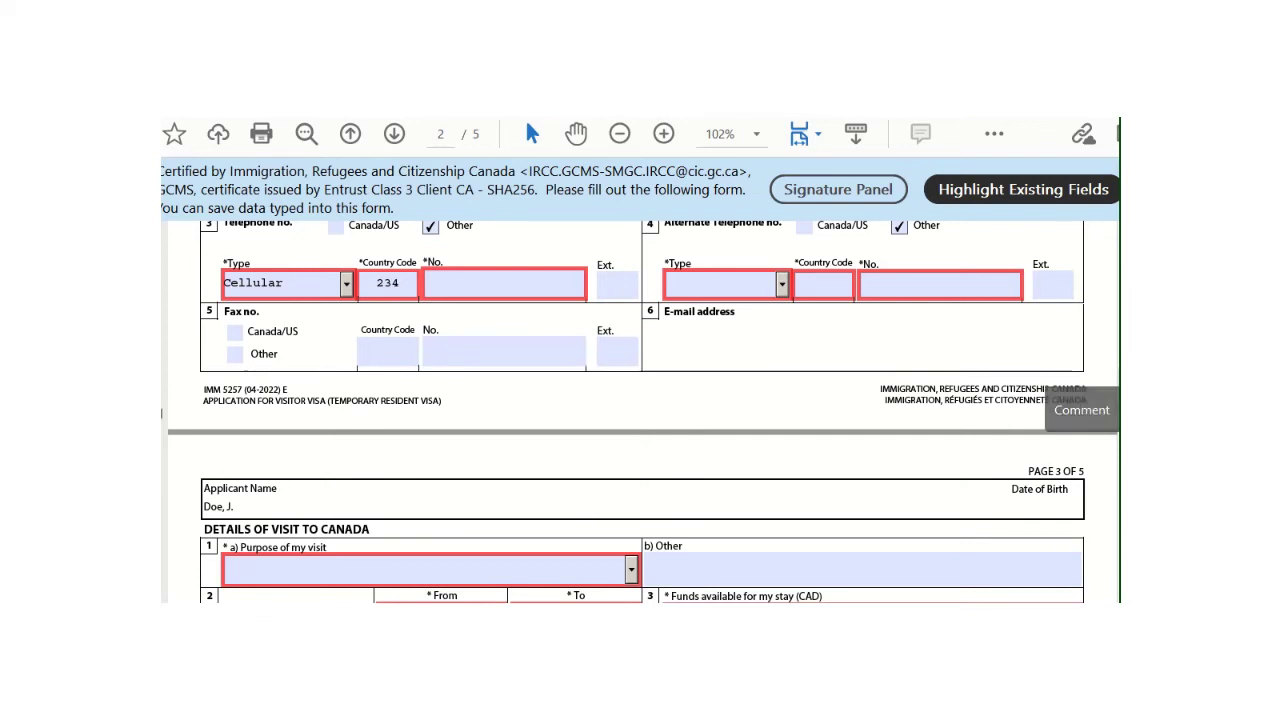
{"action": "left_click", "coordinate": [664, 344]}
- Set the purpose of the visit to Other in the Details of Visit to Canada section
{"action": "scroll", "coordinate": [640, 410], "scroll_direction": "down", "scroll_amount": 5}
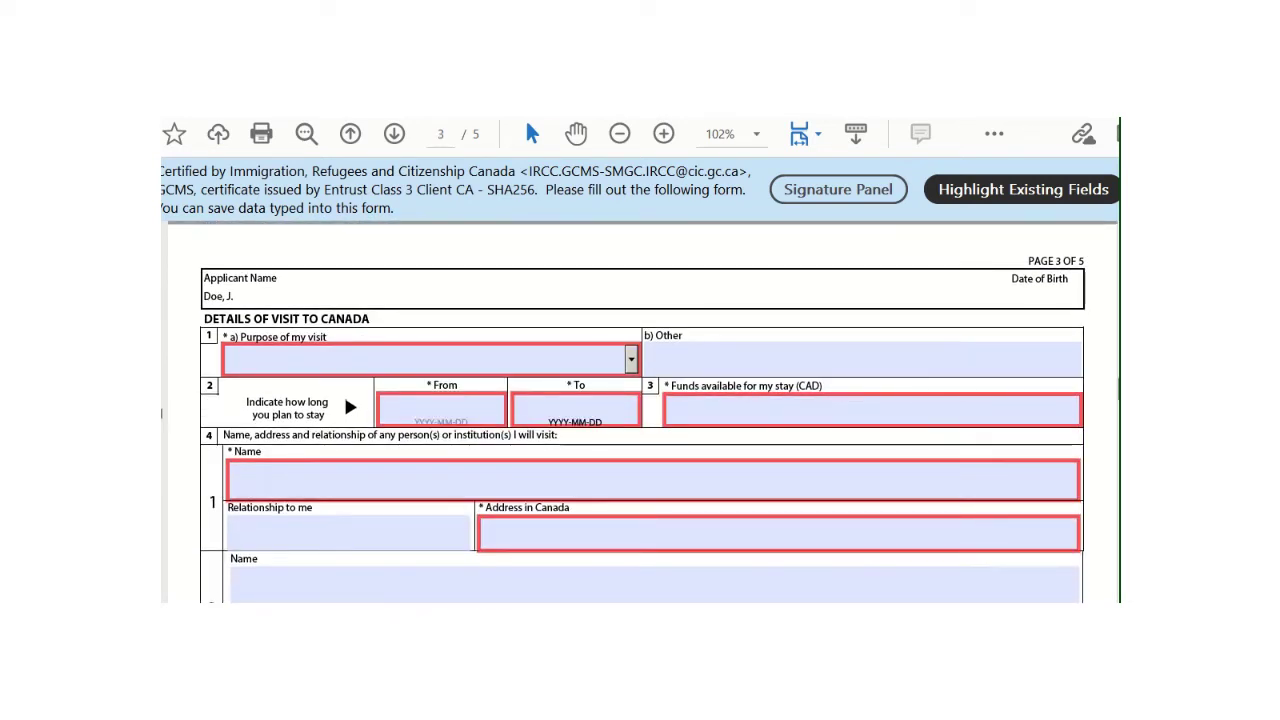
{"action": "scroll", "coordinate": [815, 234], "scroll_direction": "down", "scroll_amount": 2}
{"action": "scroll", "coordinate": [815, 234], "scroll_direction": "up", "scroll_amount": 1}
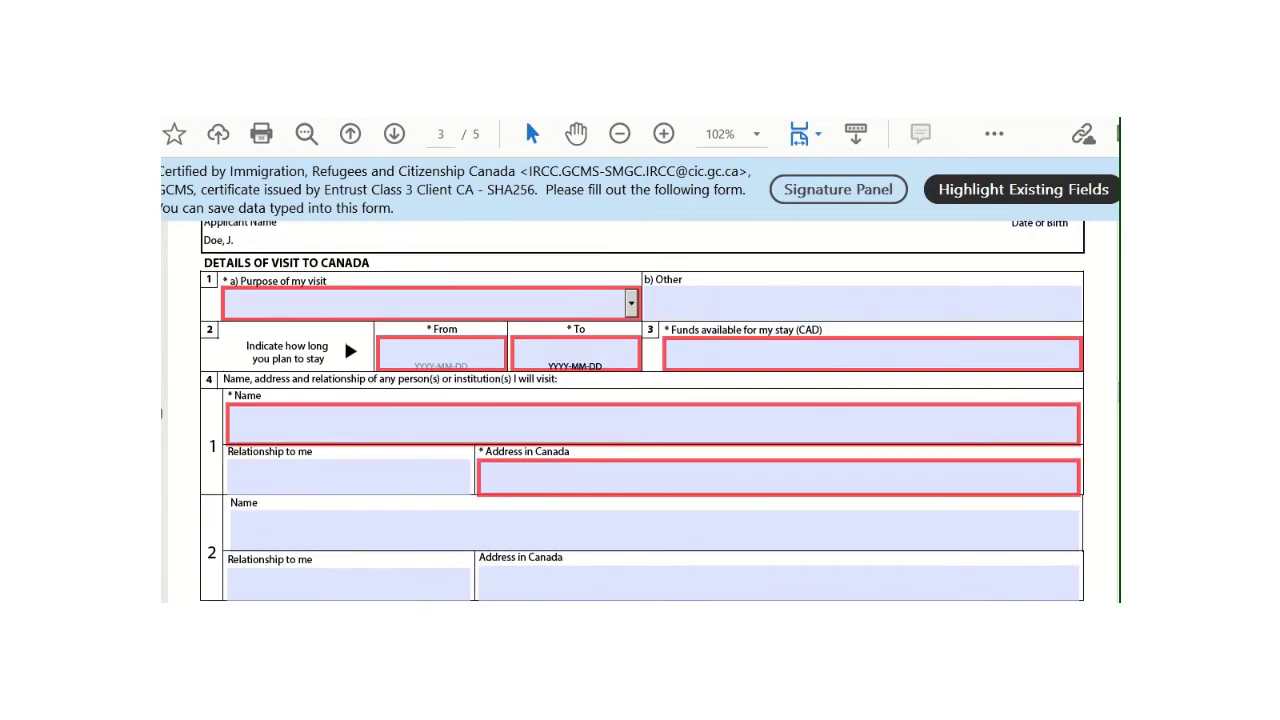
{"action": "left_click", "coordinate": [633, 307]}
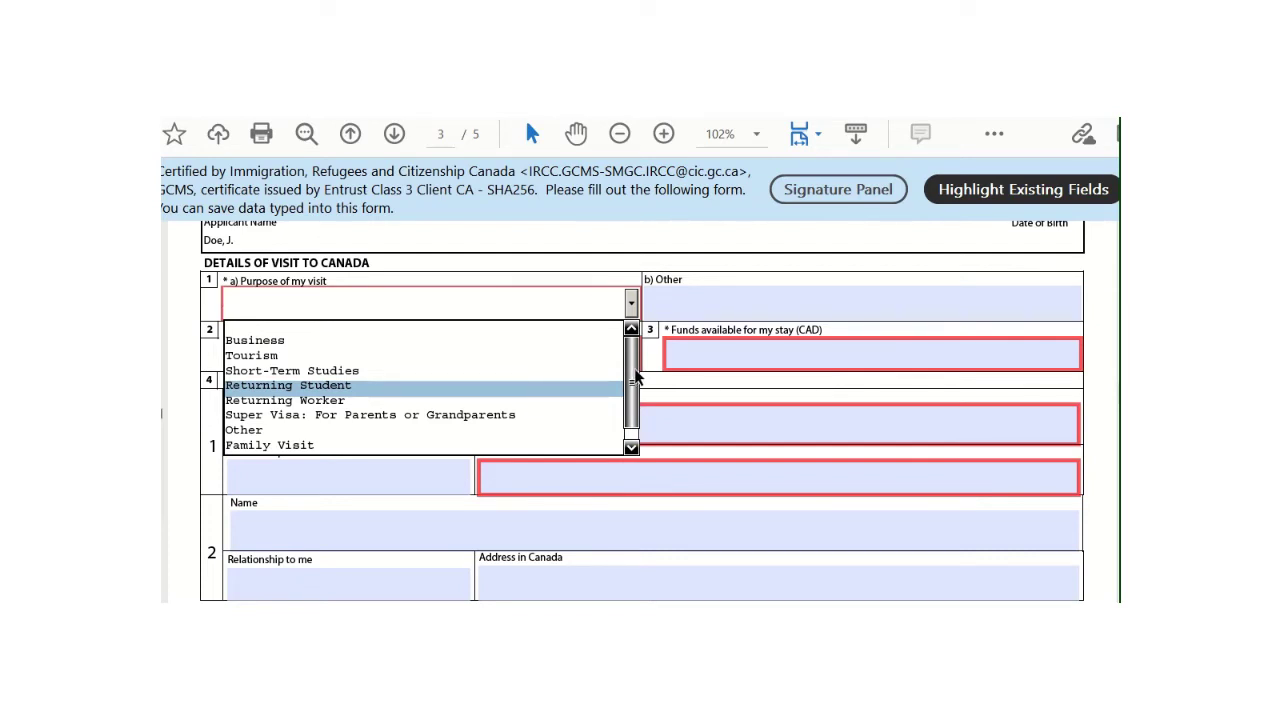
{"action": "left_click_drag", "start_coordinate": [634, 373], "coordinate": [637, 408]}
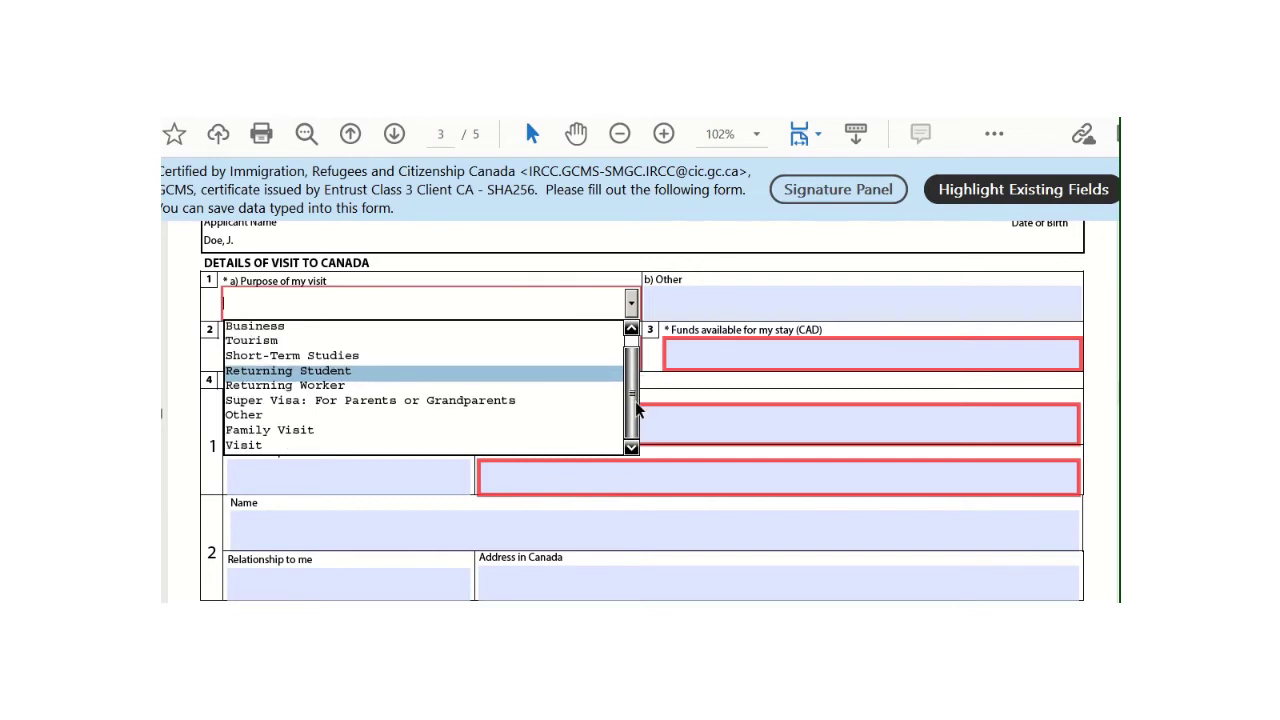
{"action": "left_click", "coordinate": [587, 279]}
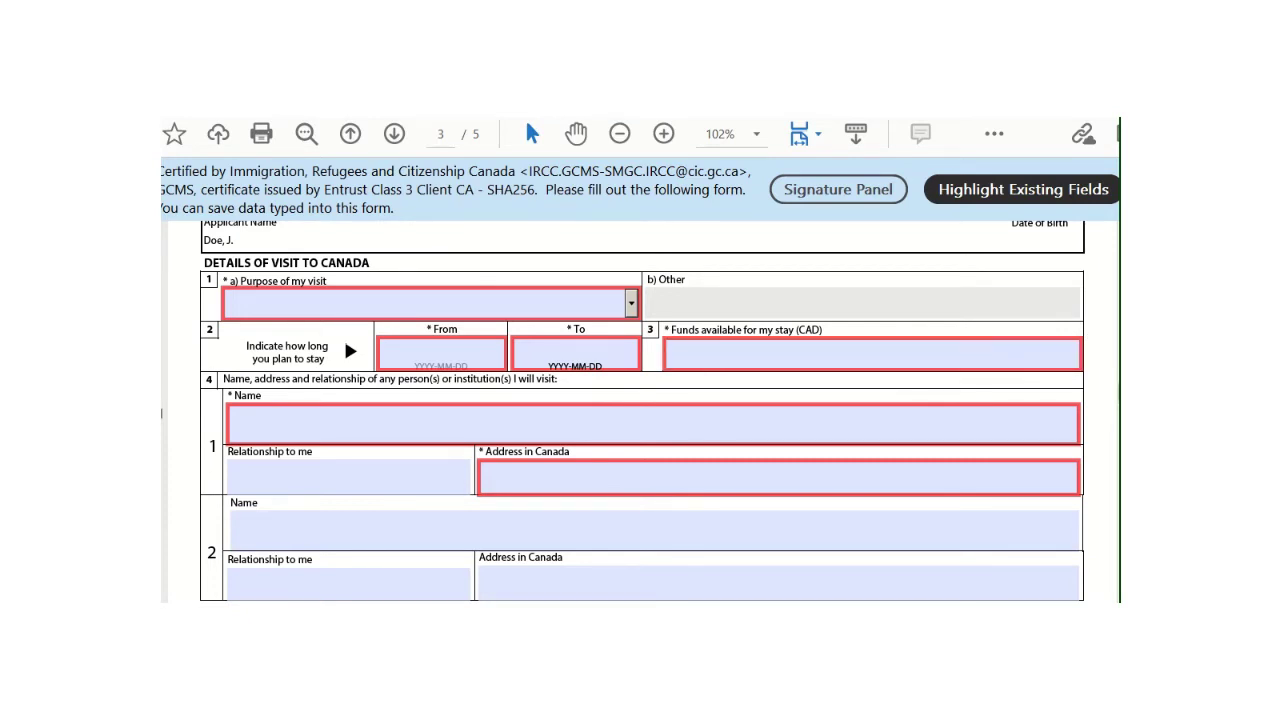
{"action": "scroll", "coordinate": [343, 337], "scroll_direction": "down", "scroll_amount": 2}
{"action": "scroll", "coordinate": [343, 300], "scroll_direction": "up", "scroll_amount": 1}
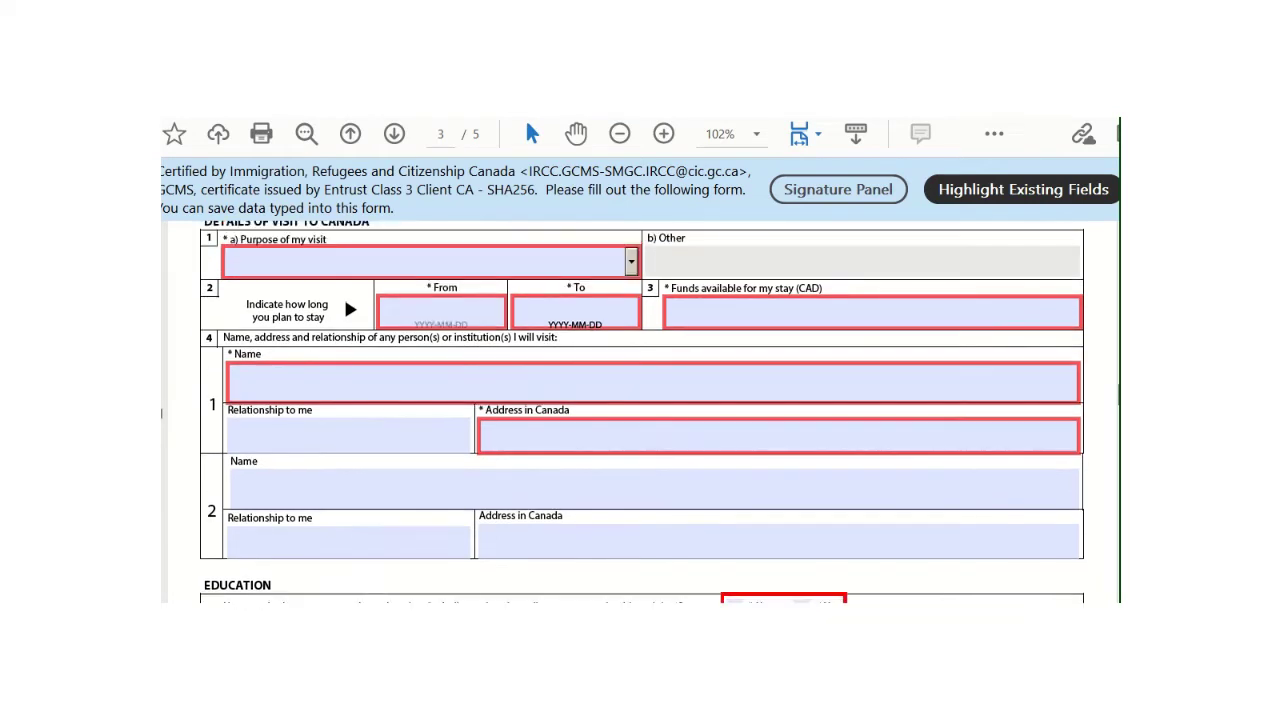
{"action": "left_click", "coordinate": [631, 262]}
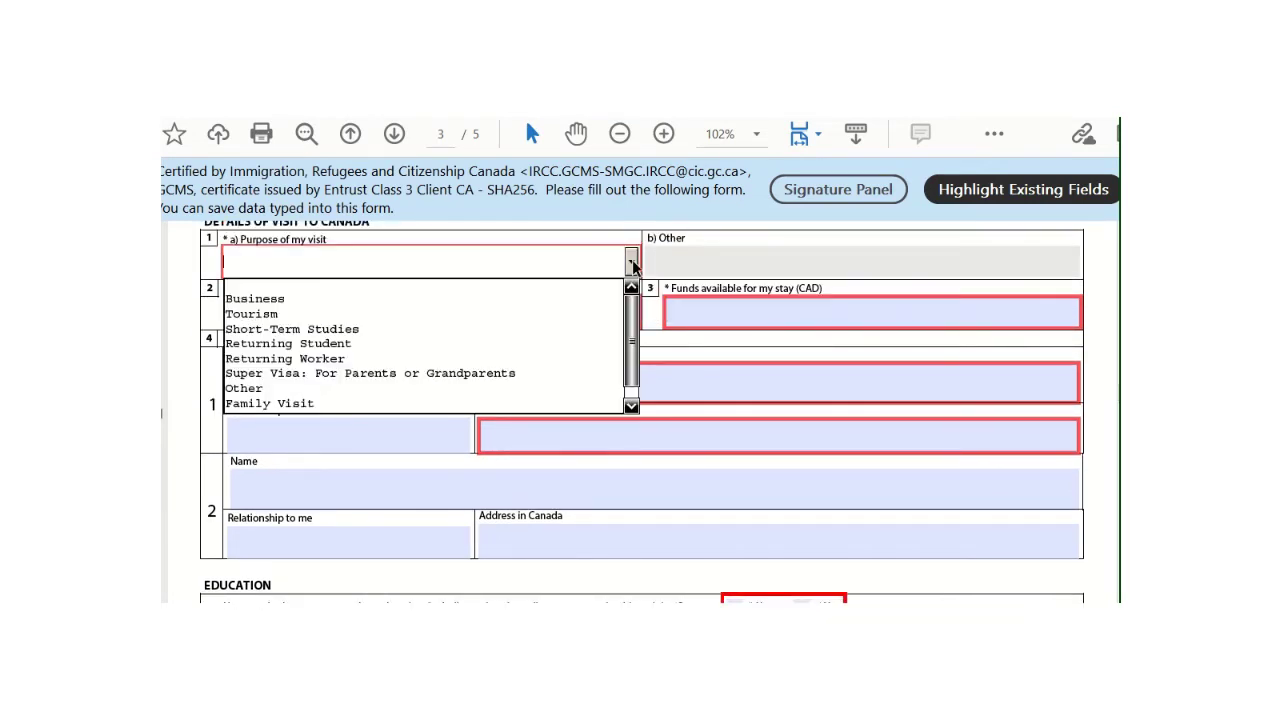
{"action": "left_click", "coordinate": [447, 394]}
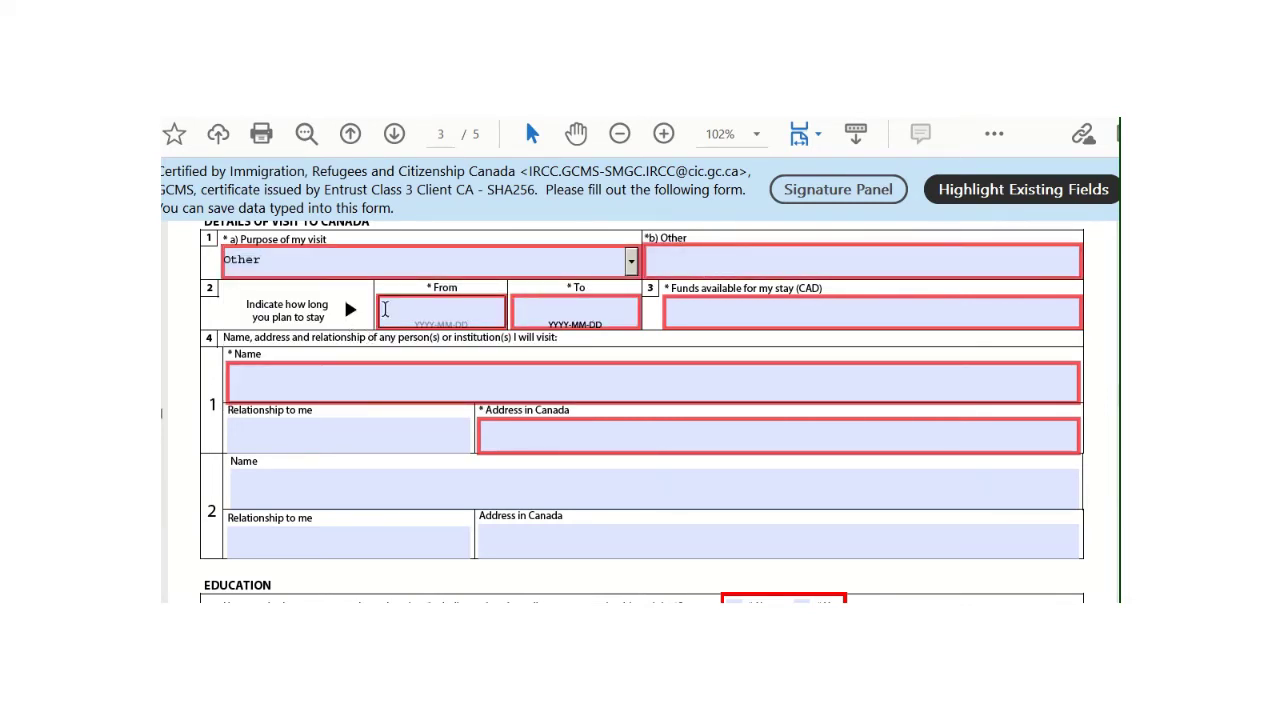
- Examine the From and To dates of the planned stay and the funds available for the stay
{"action": "left_click", "coordinate": [455, 311]}
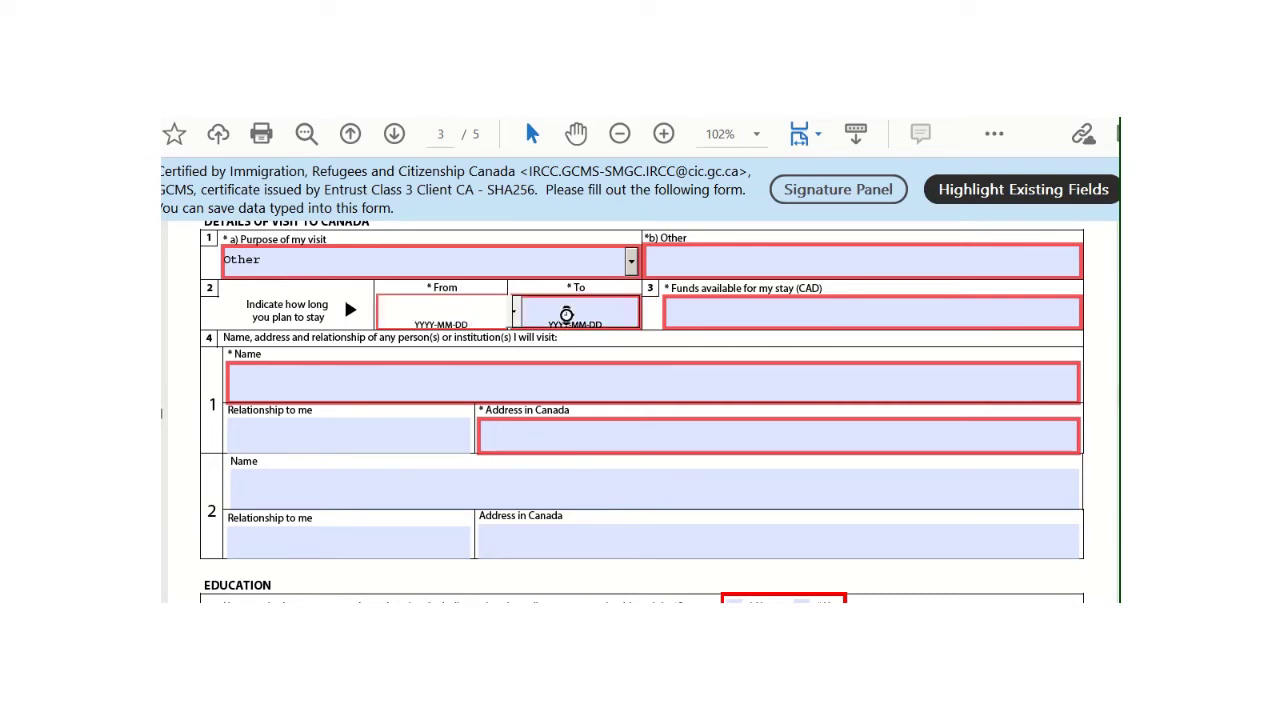
{"action": "left_click", "coordinate": [569, 314]}
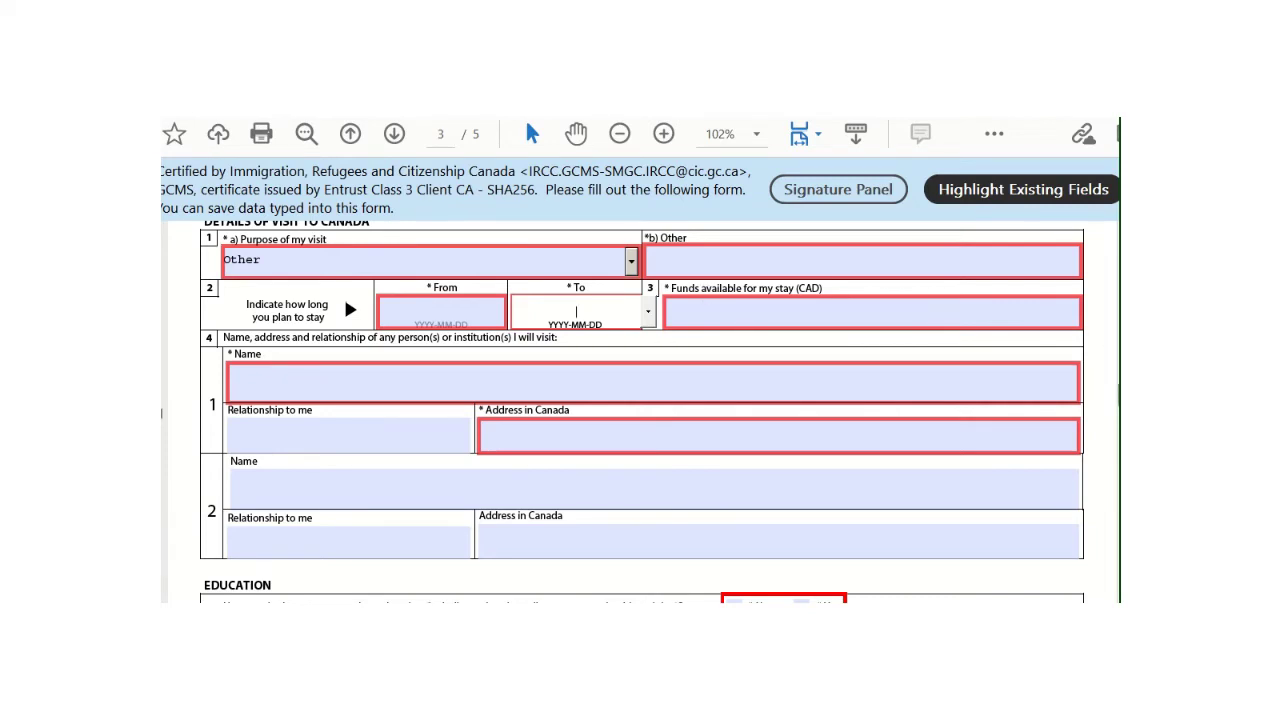
{"action": "scroll", "coordinate": [1026, 337], "scroll_direction": "down", "scroll_amount": 3}
{"action": "scroll", "coordinate": [1026, 337], "scroll_direction": "up", "scroll_amount": 2}
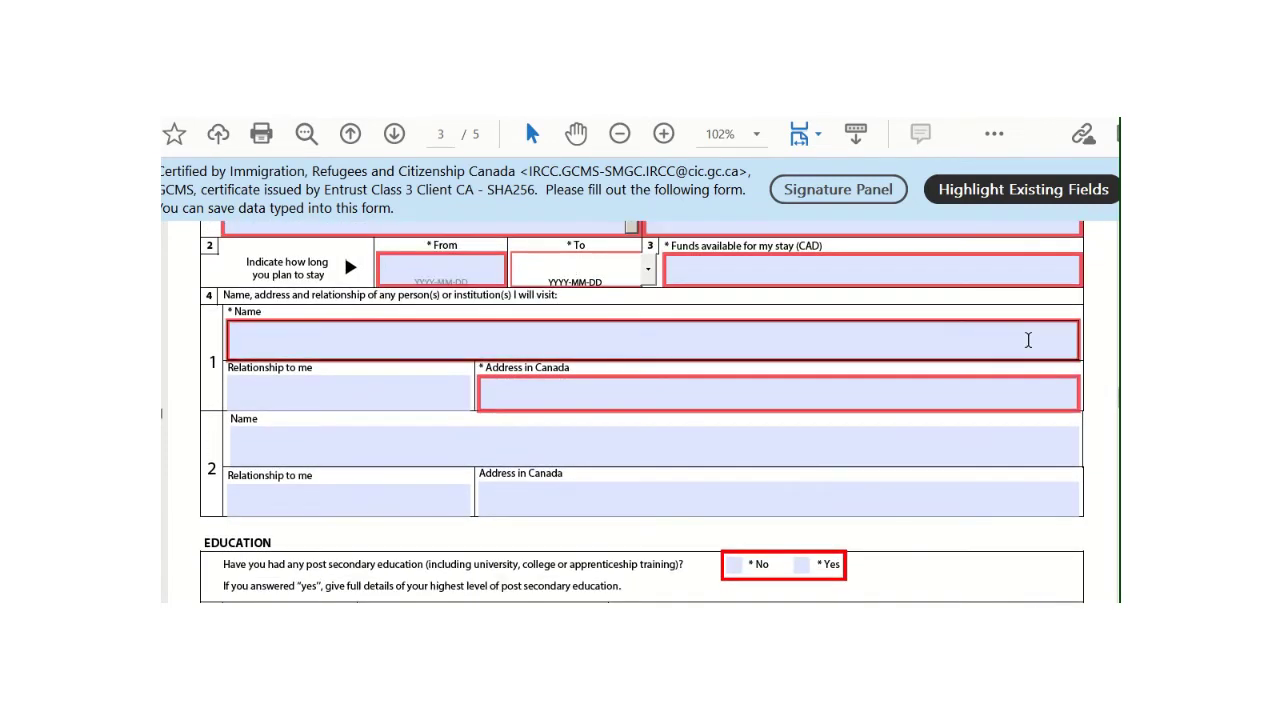
{"action": "left_click", "coordinate": [783, 275]}
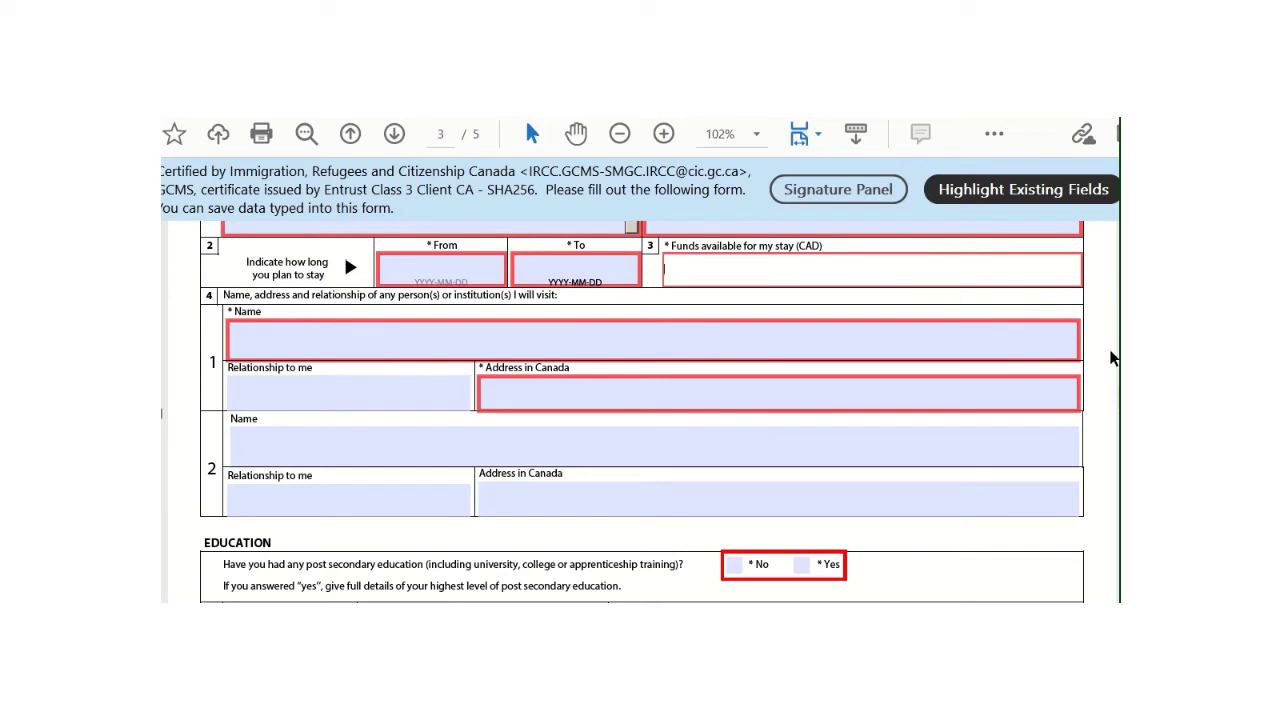
- Examine the name, relationship and Canadian address fields for the first person or institution in question 4
{"action": "scroll", "coordinate": [669, 234], "scroll_direction": "down", "scroll_amount": 2}
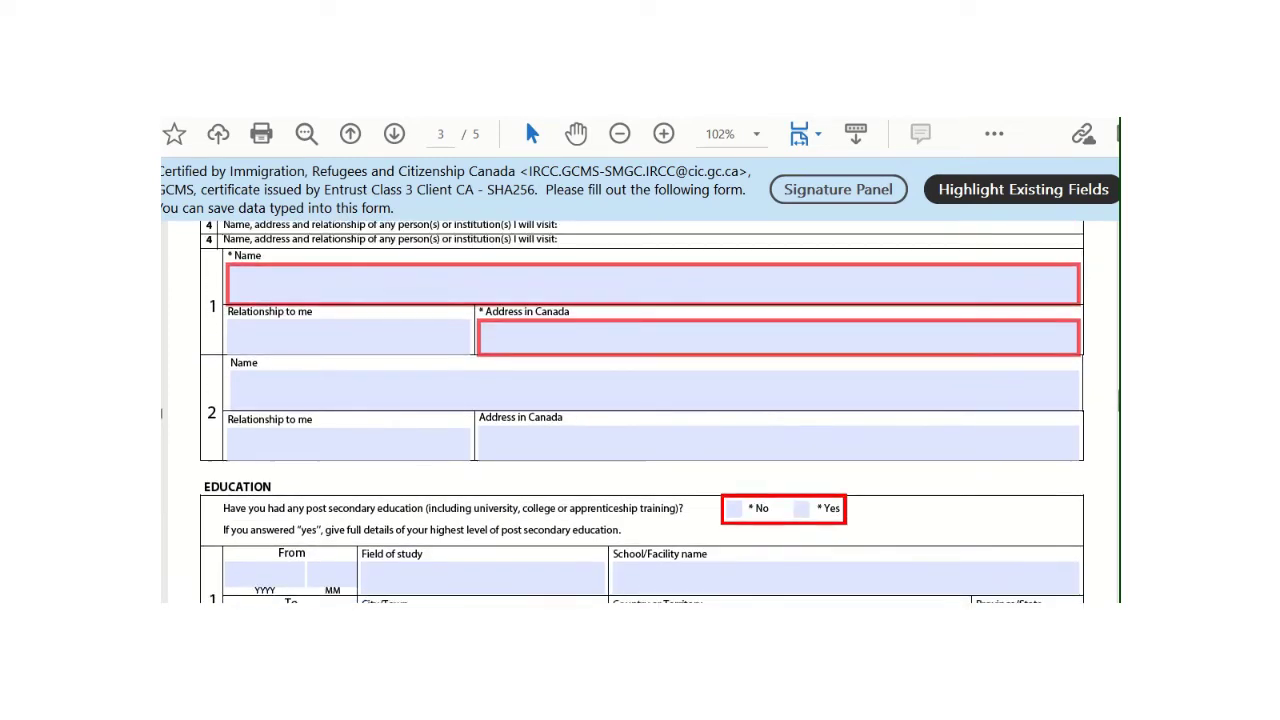
{"action": "scroll", "coordinate": [669, 234], "scroll_direction": "up", "scroll_amount": 1}
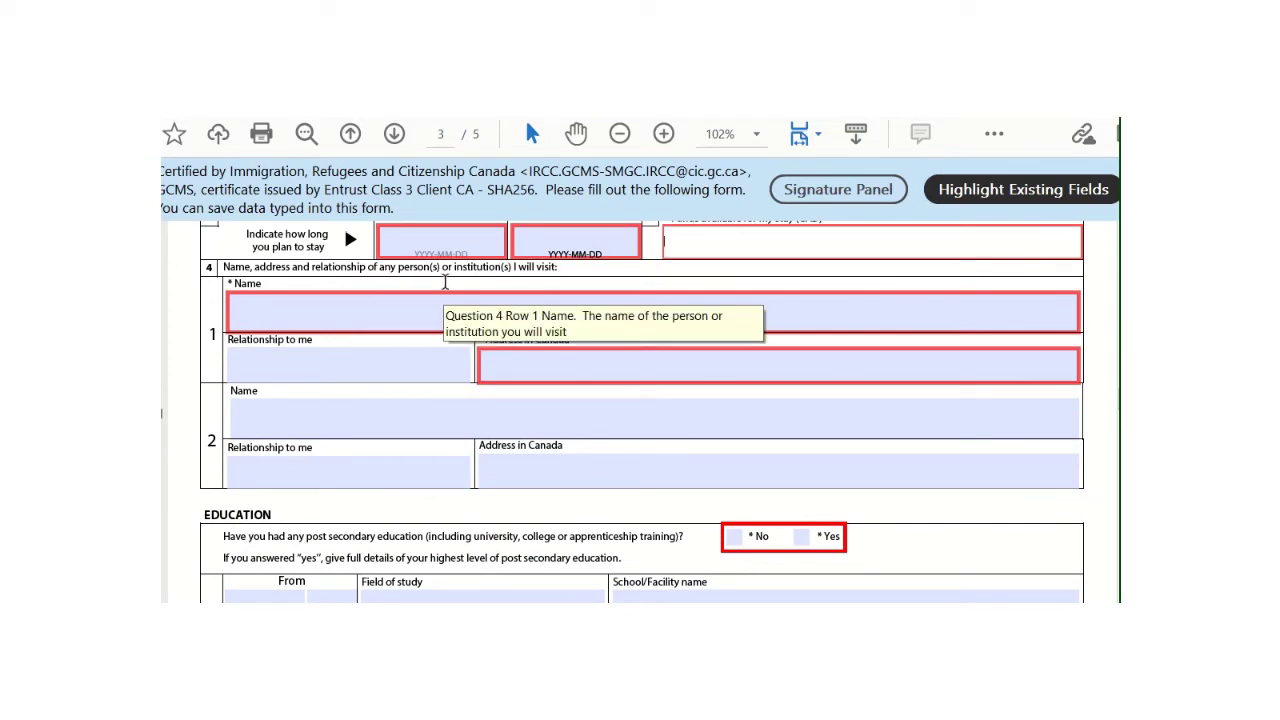
{"action": "left_click", "coordinate": [390, 325]}
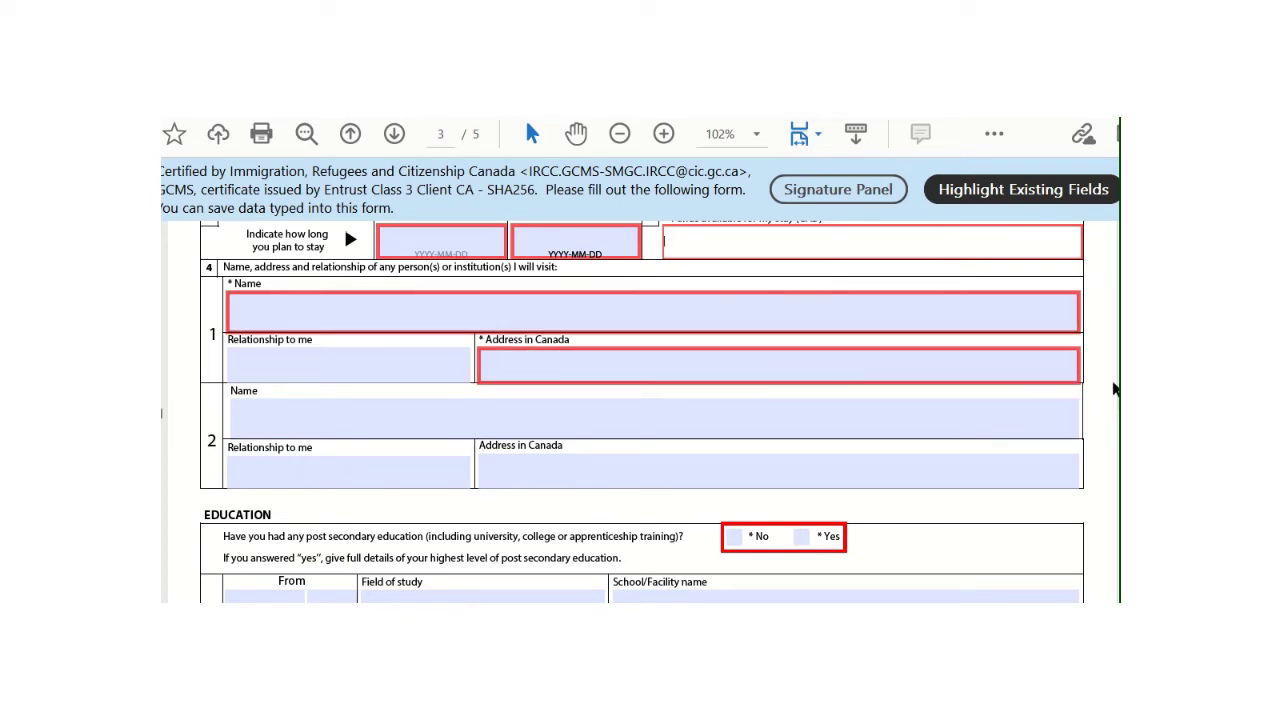
{"action": "scroll", "coordinate": [640, 410], "scroll_direction": "down", "scroll_amount": 2}
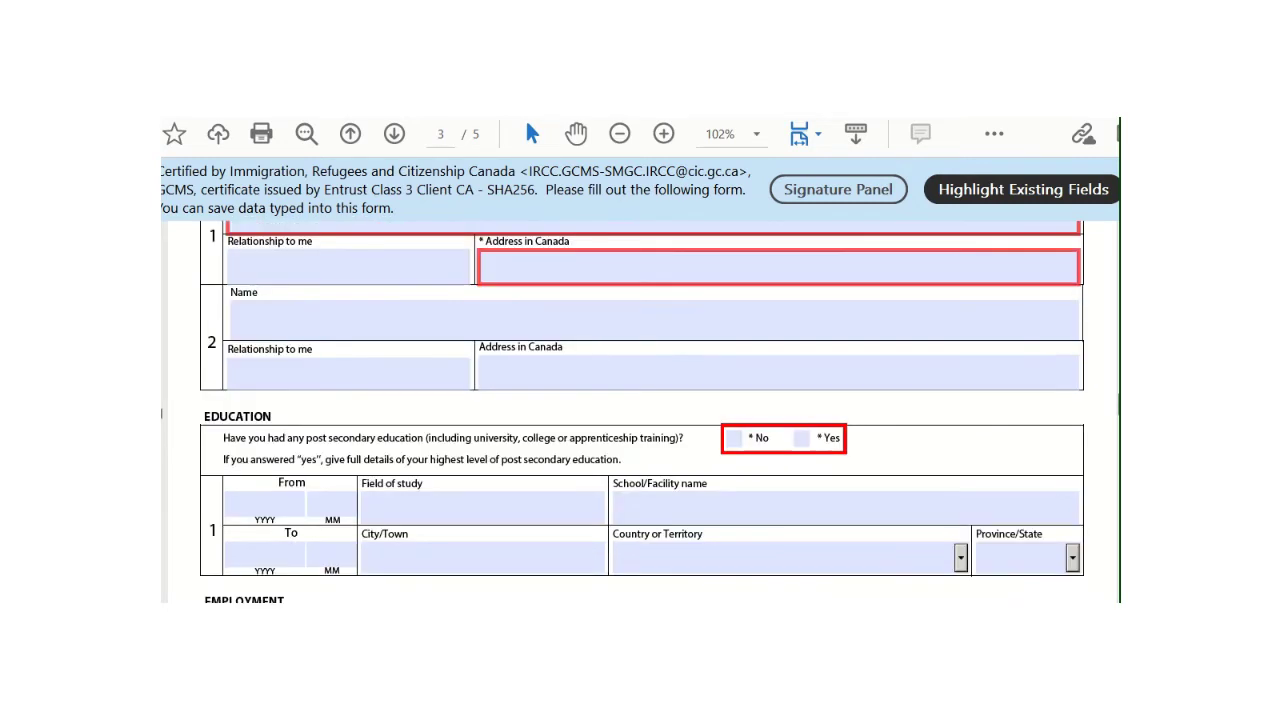
{"action": "scroll", "coordinate": [640, 410], "scroll_direction": "up", "scroll_amount": 2}
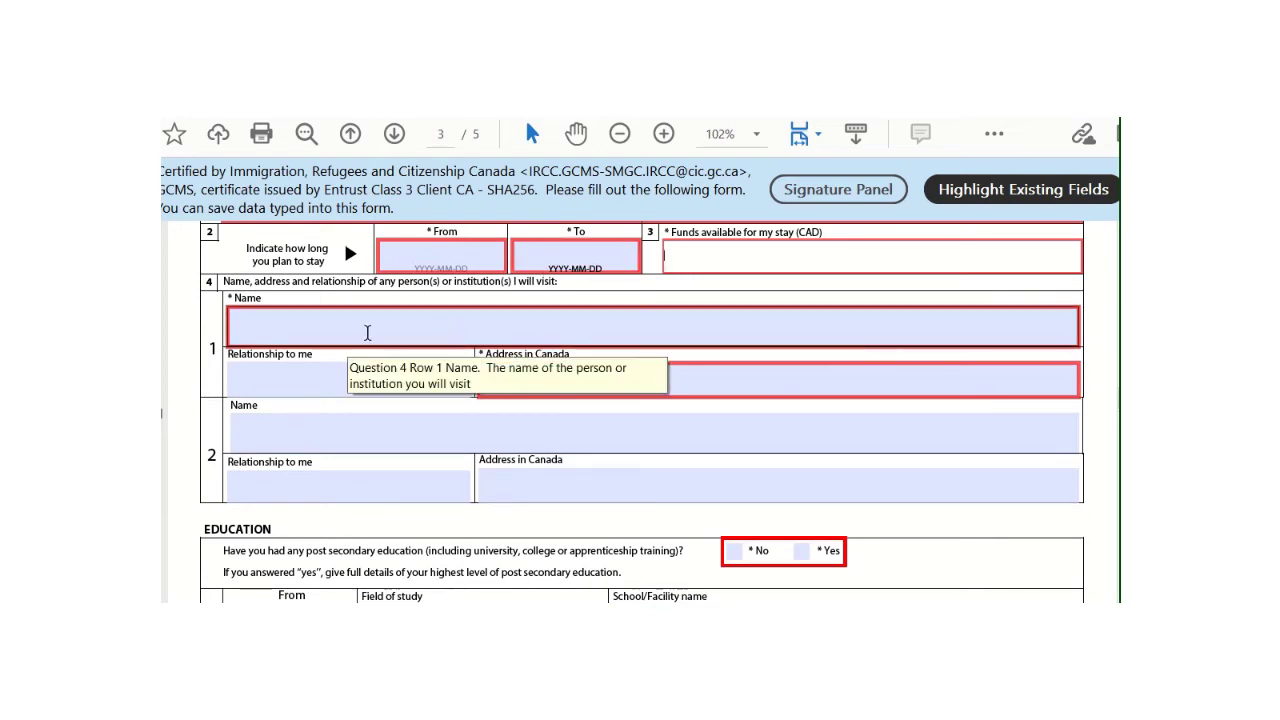
{"action": "left_click", "coordinate": [367, 333]}
{"action": "left_click", "coordinate": [365, 372]}
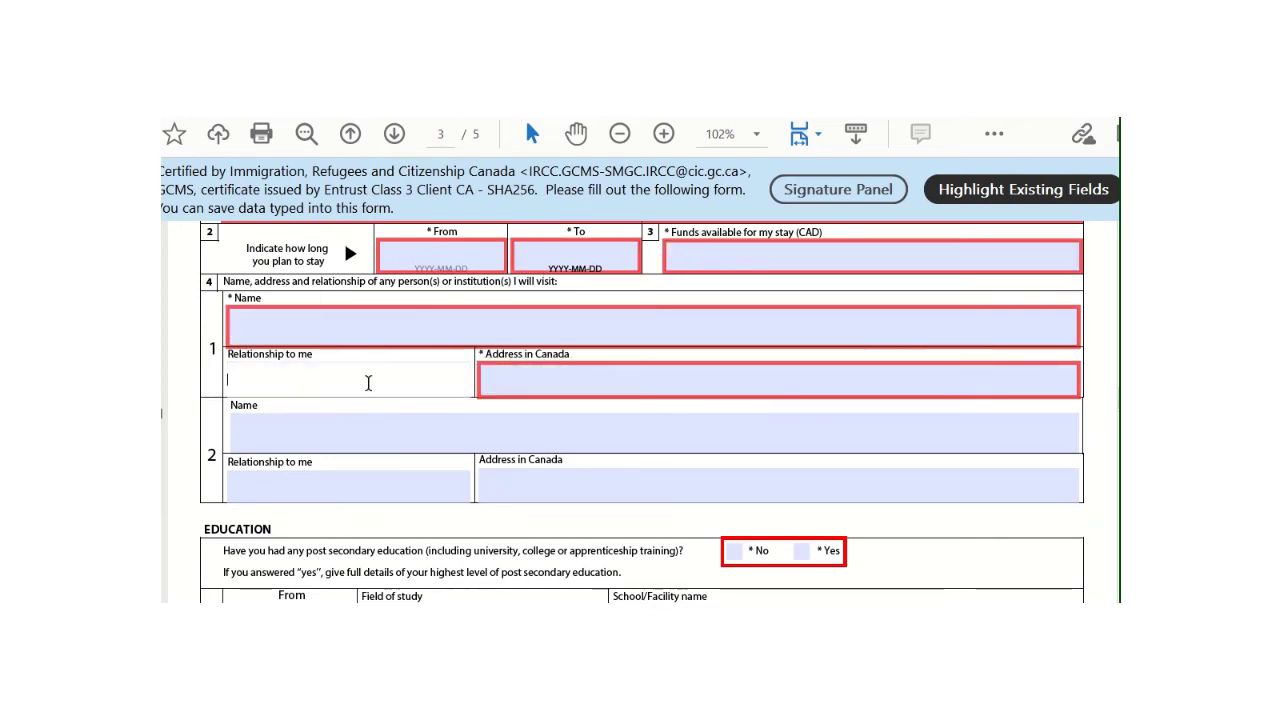
{"action": "left_click", "coordinate": [526, 377]}
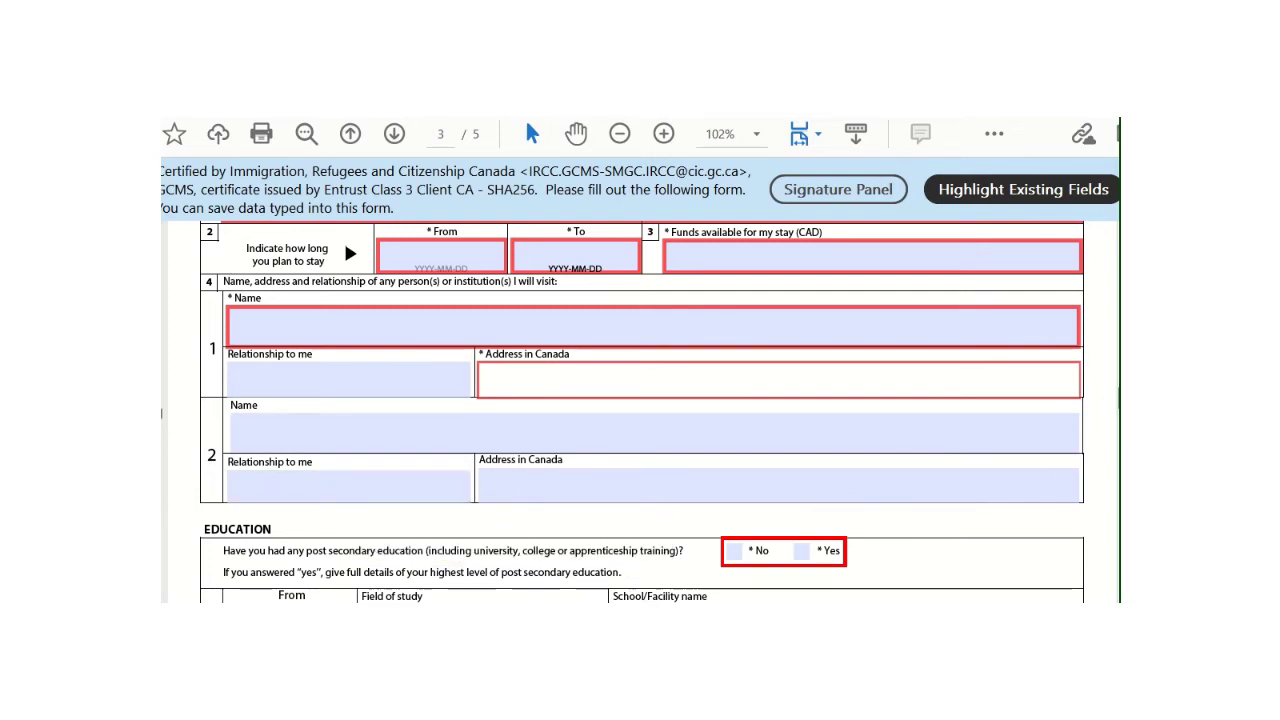
- Answer Yes to having had post secondary education in the Education section
{"action": "scroll", "coordinate": [642, 412], "scroll_direction": "down", "scroll_amount": 5}
{"action": "scroll", "coordinate": [642, 412], "scroll_direction": "down", "scroll_amount": 1}
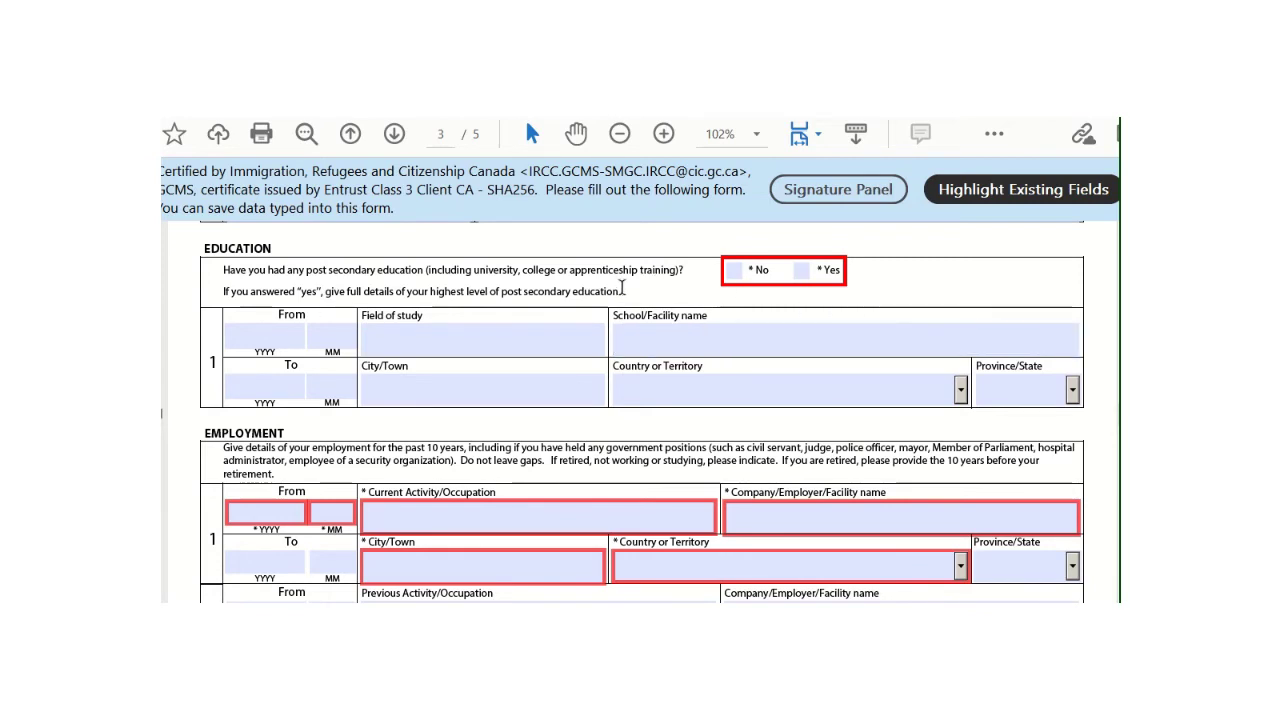
{"action": "left_click", "coordinate": [802, 271]}
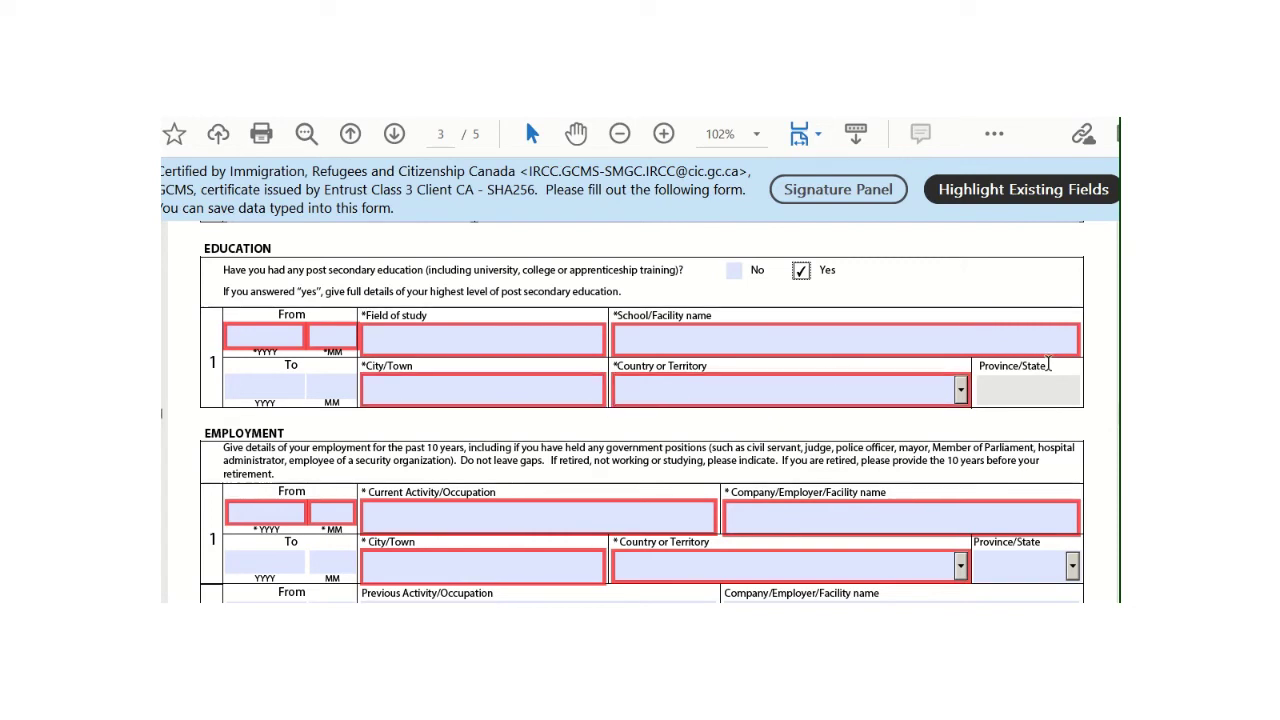
- Set the From date of the first employment record to year 2019 and month 03
{"action": "scroll", "coordinate": [1047, 365], "scroll_direction": "down", "scroll_amount": 3}
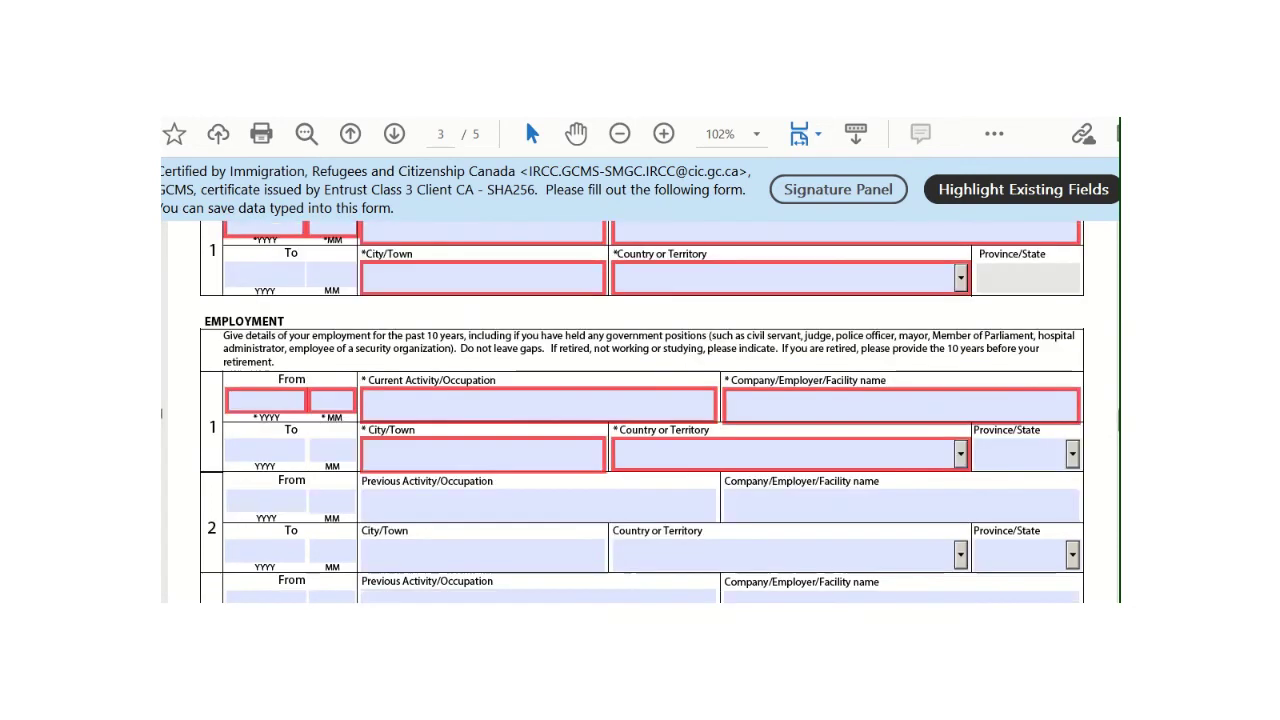
{"action": "scroll", "coordinate": [642, 412], "scroll_direction": "down", "scroll_amount": 3}
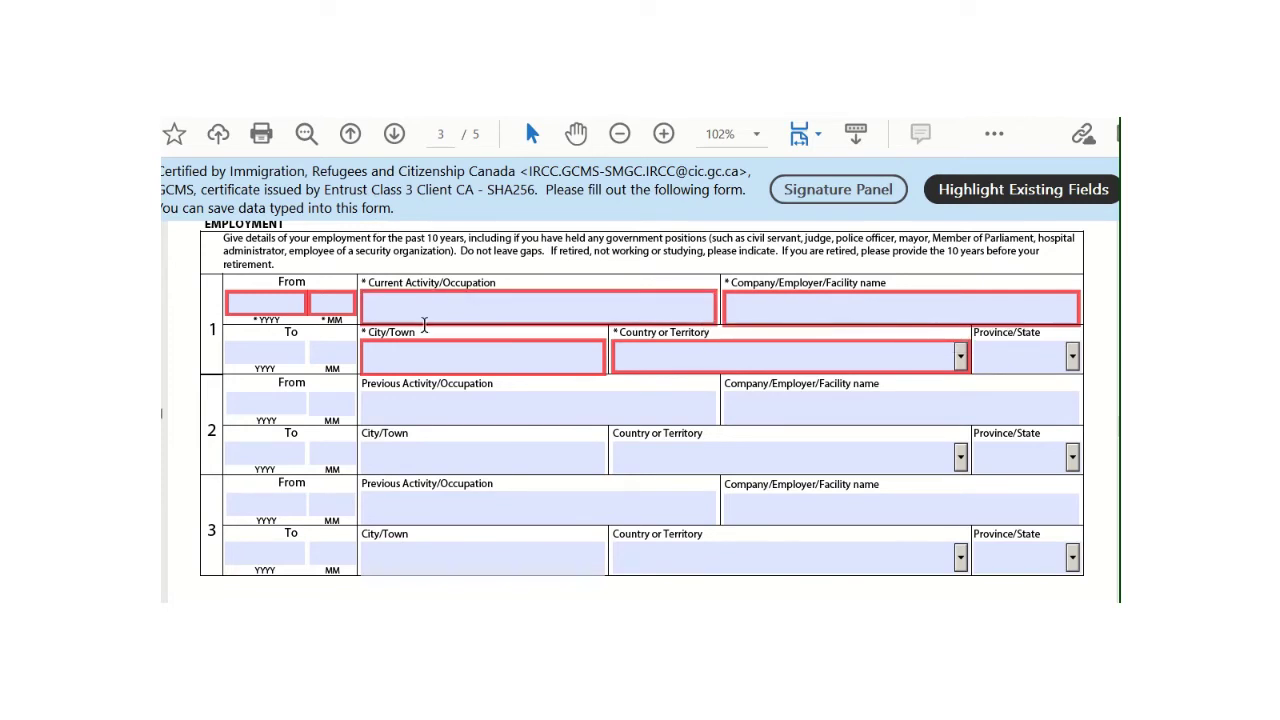
{"action": "left_click", "coordinate": [618, 403]}
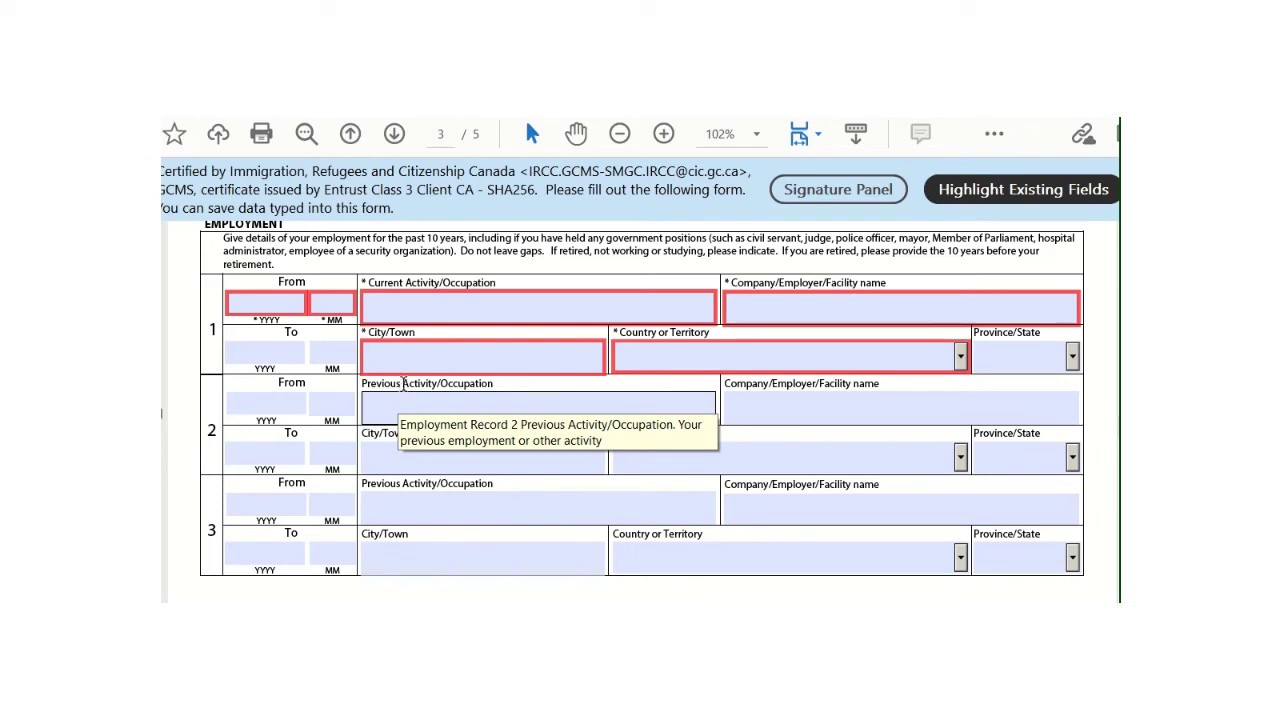
{"action": "left_click", "coordinate": [401, 300]}
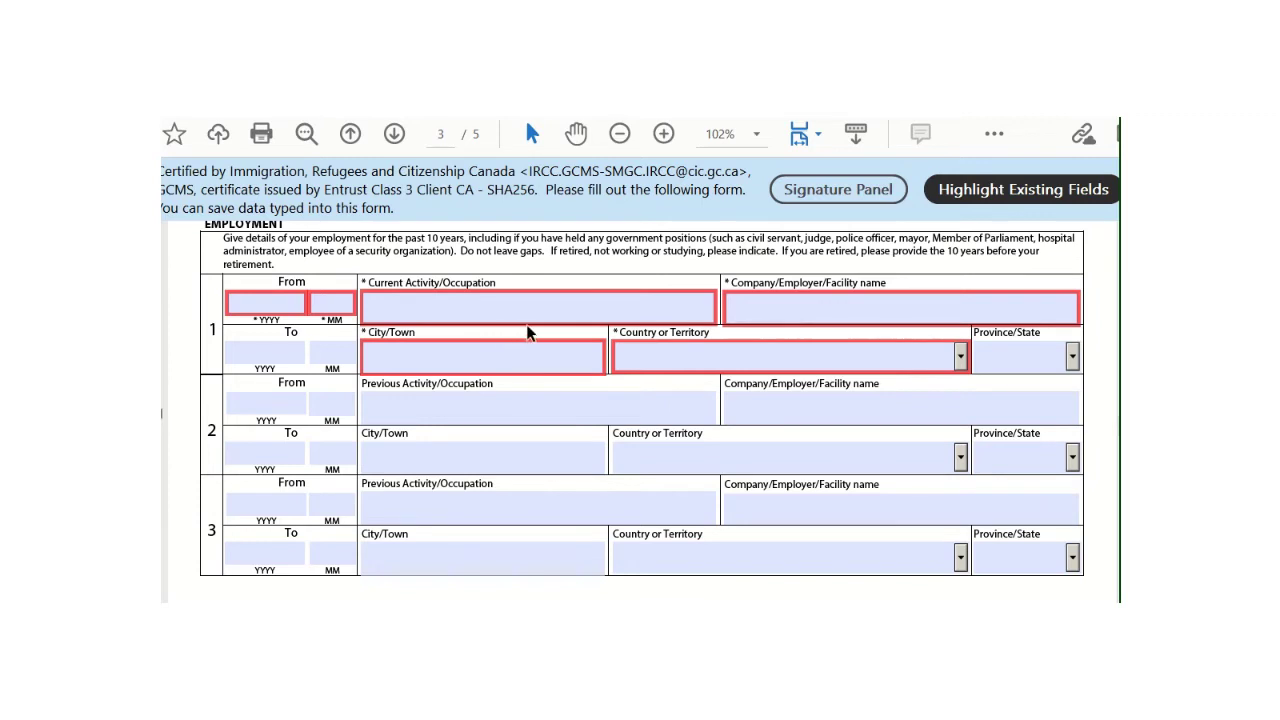
{"action": "left_click", "coordinate": [264, 304]}
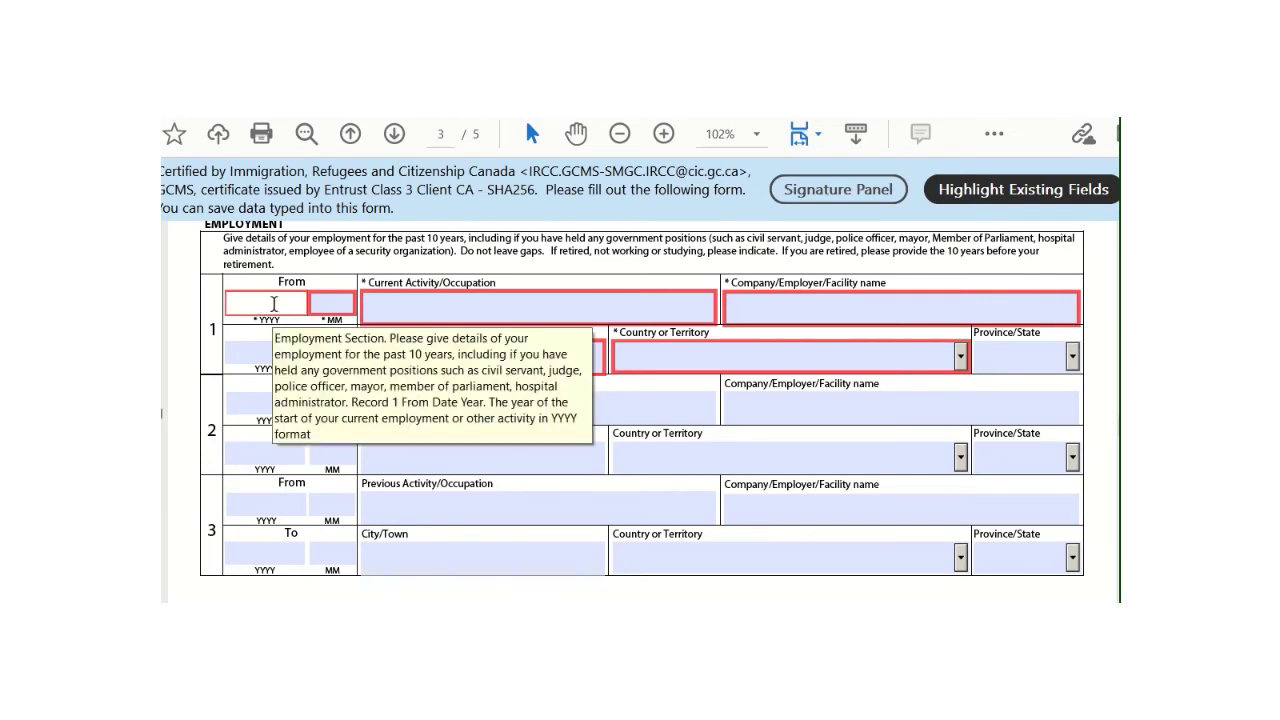
{"action": "type", "text": "010"}
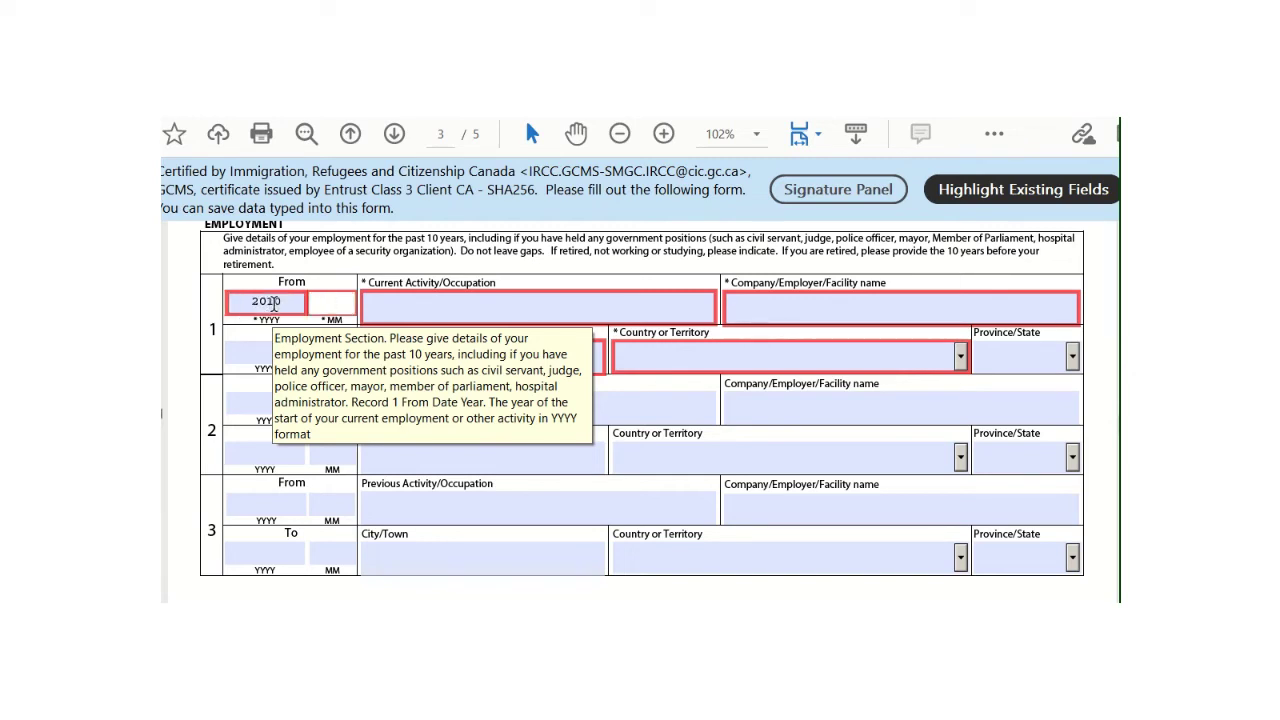
{"action": "left_click", "coordinate": [298, 304]}
{"action": "key", "text": "BackSpace"}
{"action": "type", "text": "9"}
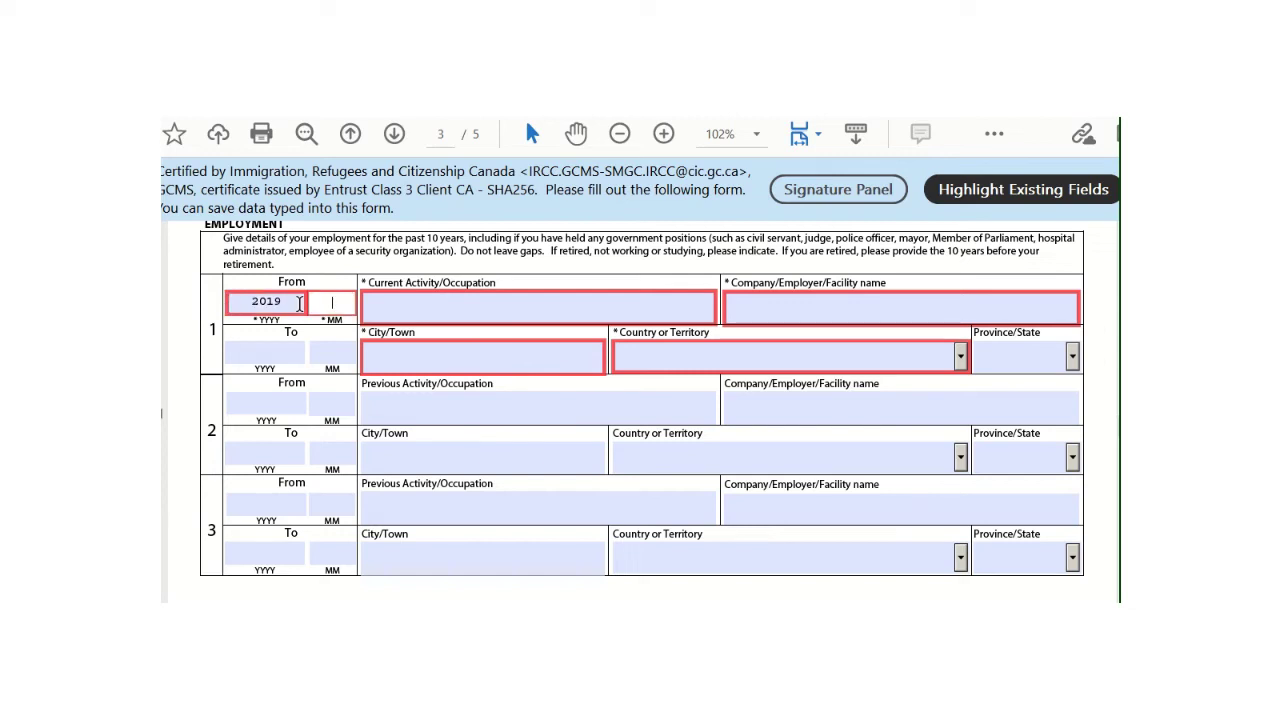
{"action": "type", "text": "03"}
- Set the To date of the first employment record to year 2022 and month 06
{"action": "left_click", "coordinate": [261, 356]}
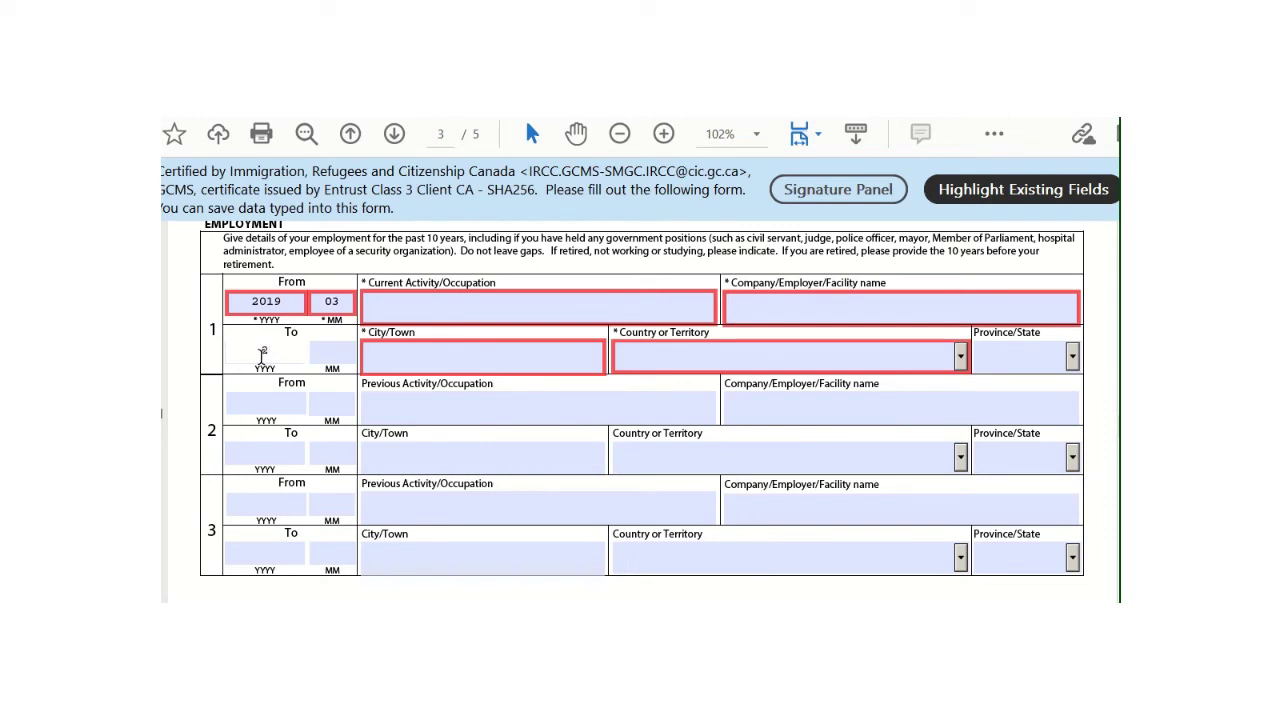
{"action": "type", "text": "2022"}
{"action": "key", "text": "Tab"}
{"action": "type", "text": "06"}
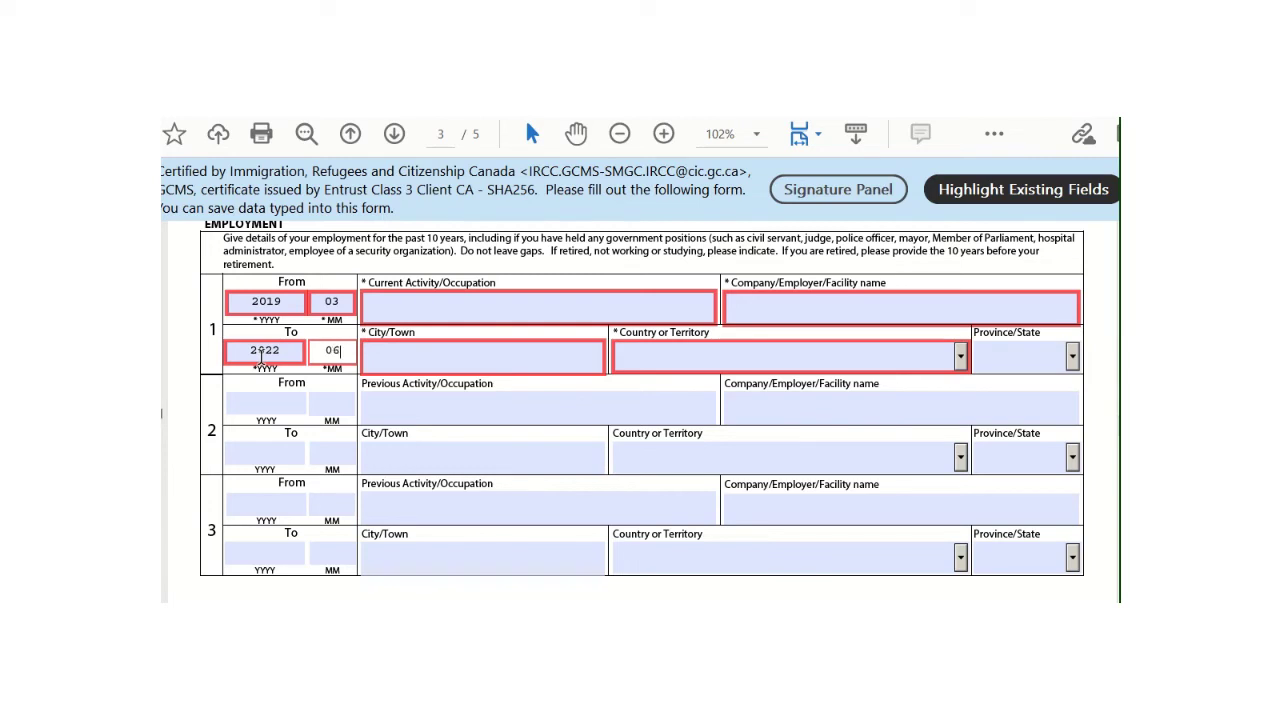
- Examine the occupation, employer, city, country and province fields of the first employment record
{"action": "left_click", "coordinate": [512, 346]}
{"action": "left_click", "coordinate": [265, 355]}
{"action": "scroll", "coordinate": [640, 400], "scroll_direction": "down", "scroll_amount": 2}
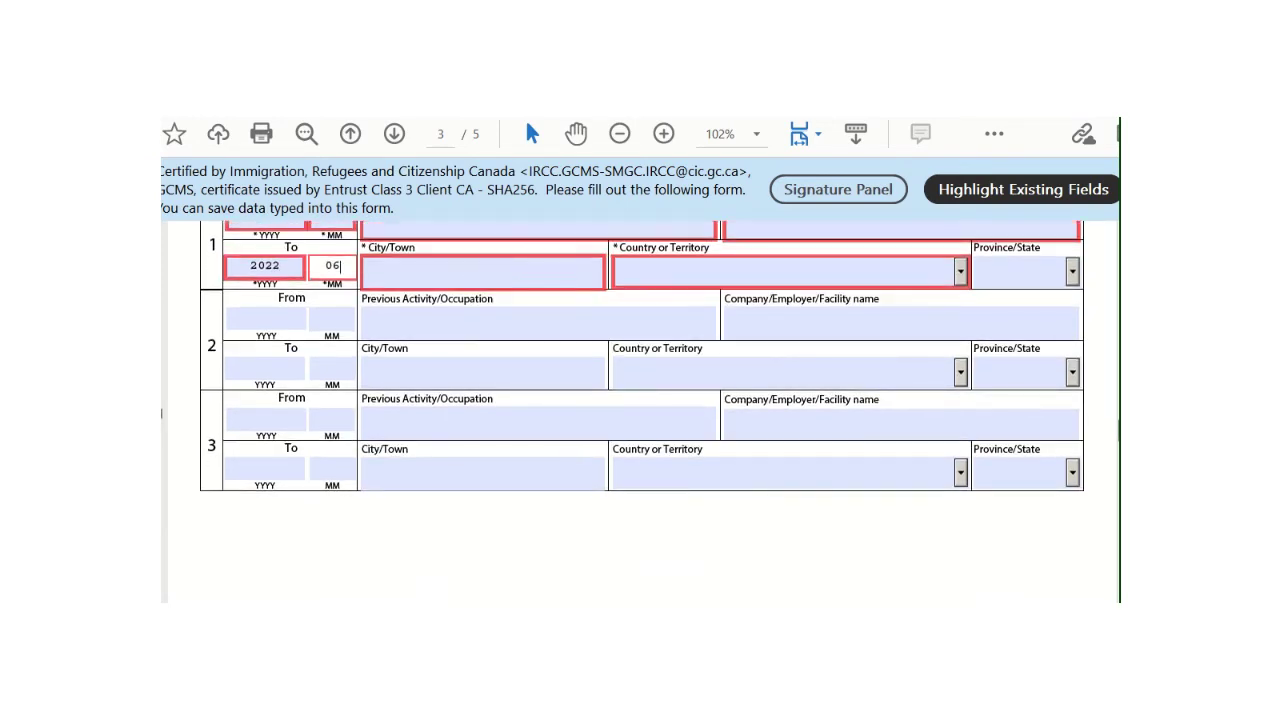
{"action": "scroll", "coordinate": [640, 400], "scroll_direction": "up", "scroll_amount": 3}
{"action": "left_click", "coordinate": [525, 335]}
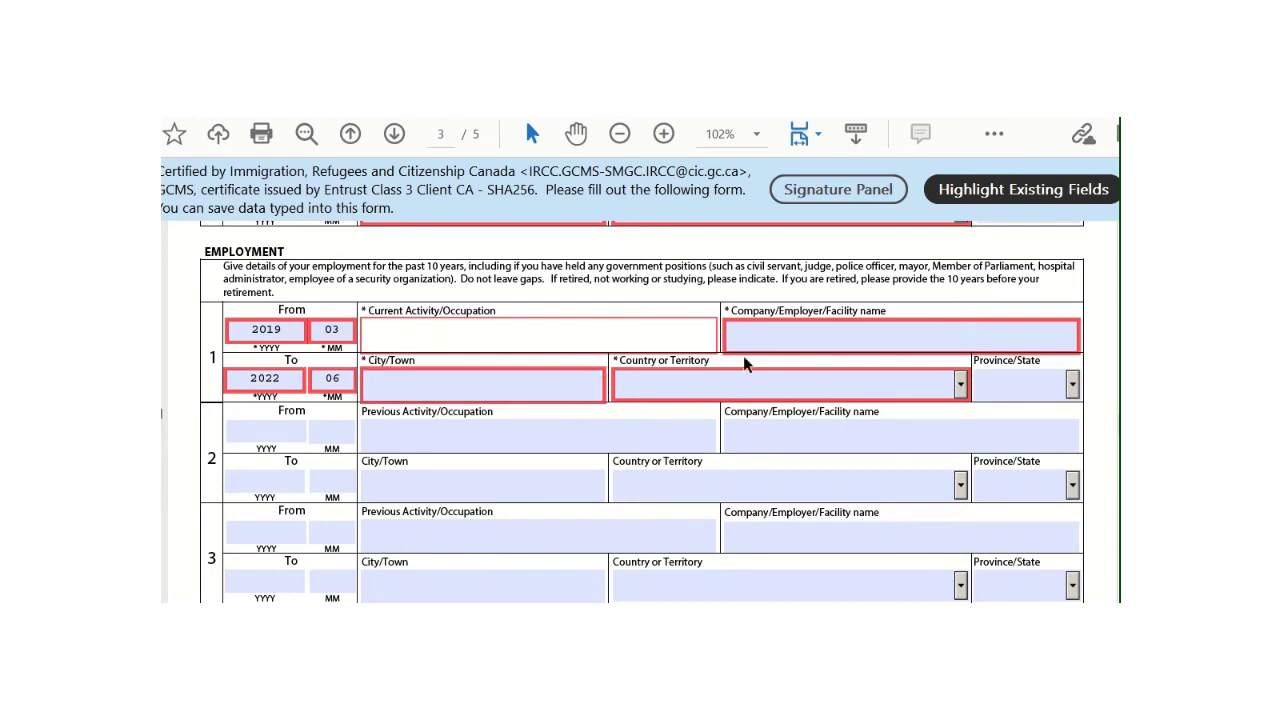
{"action": "left_click", "coordinate": [844, 340]}
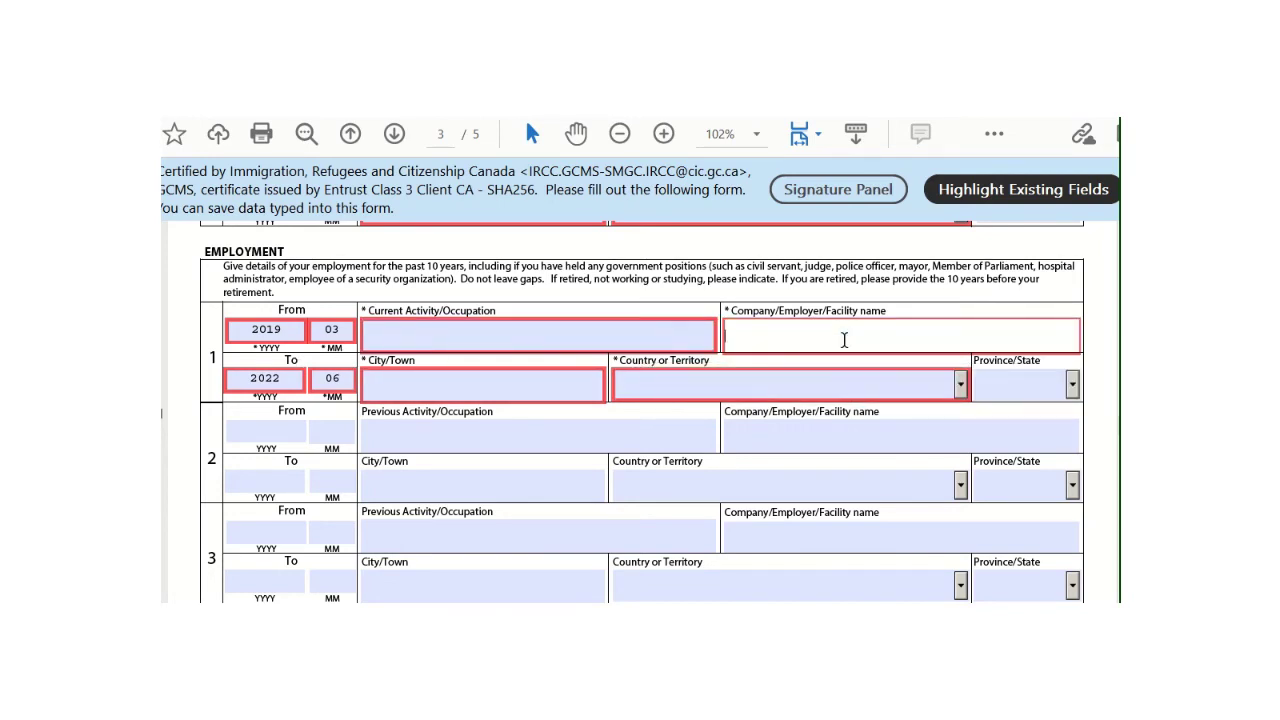
{"action": "left_click", "coordinate": [516, 378]}
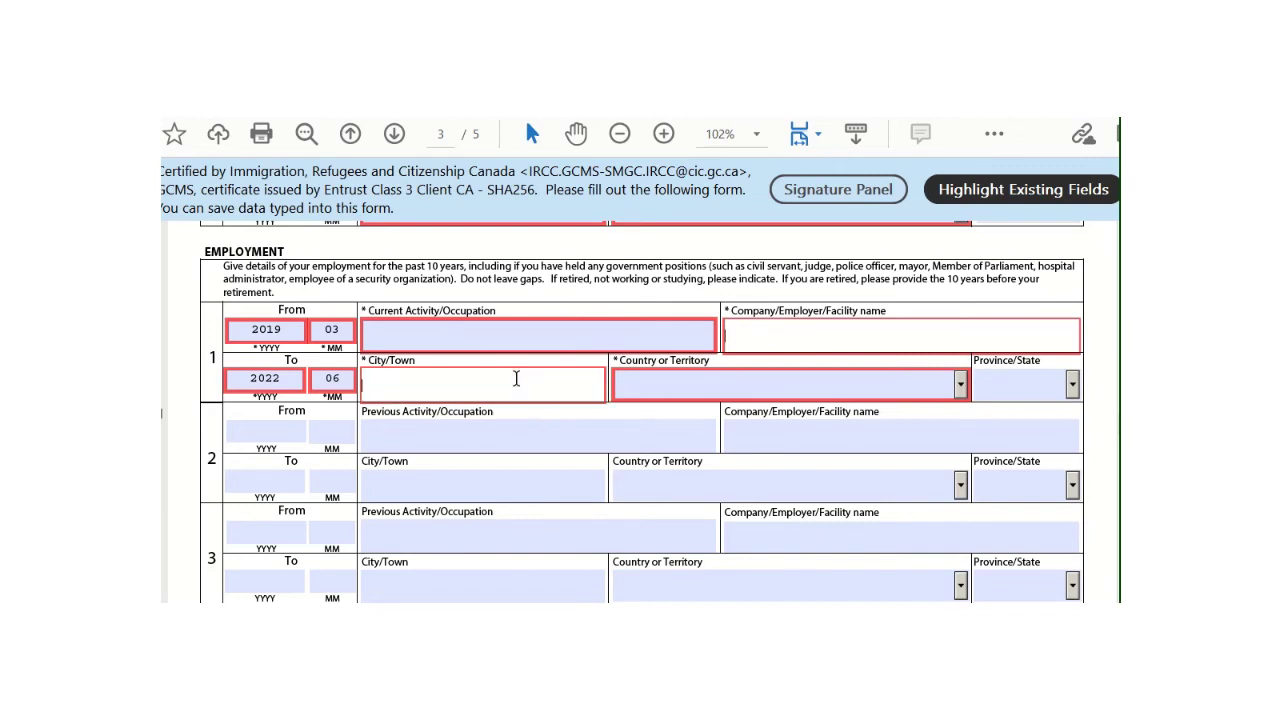
{"action": "left_click", "coordinate": [688, 382]}
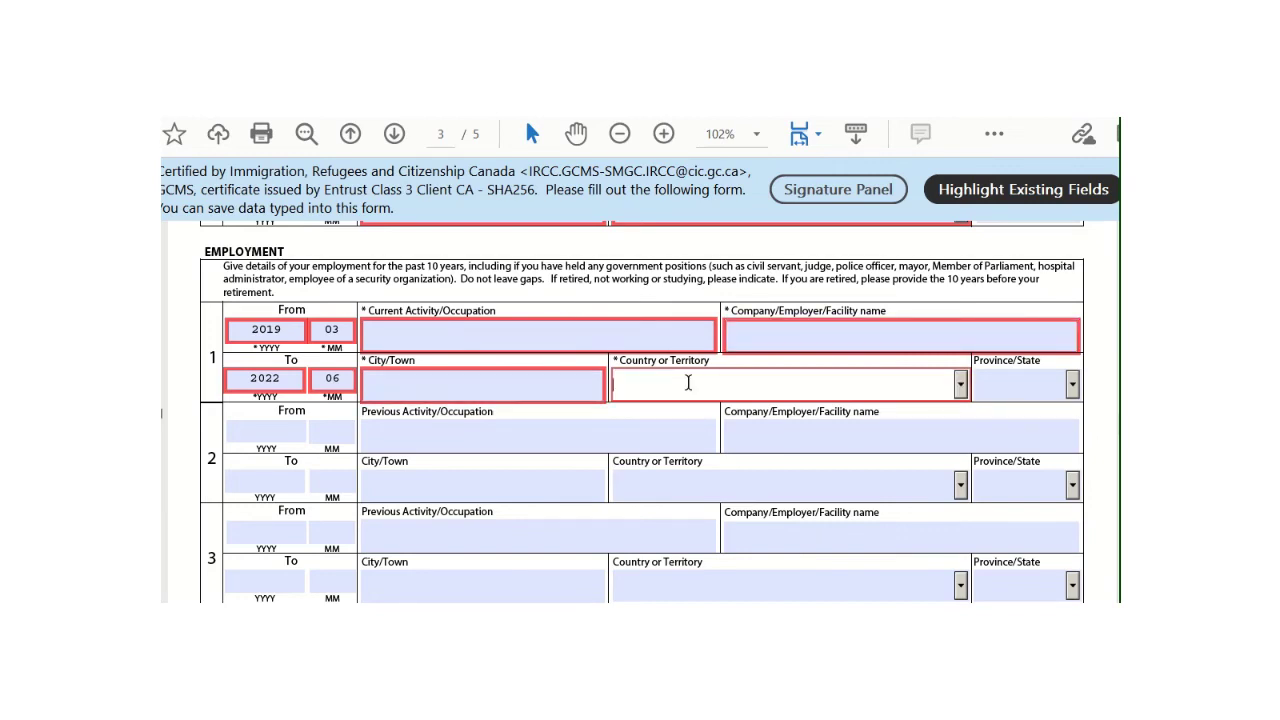
{"action": "left_click", "coordinate": [1011, 383]}
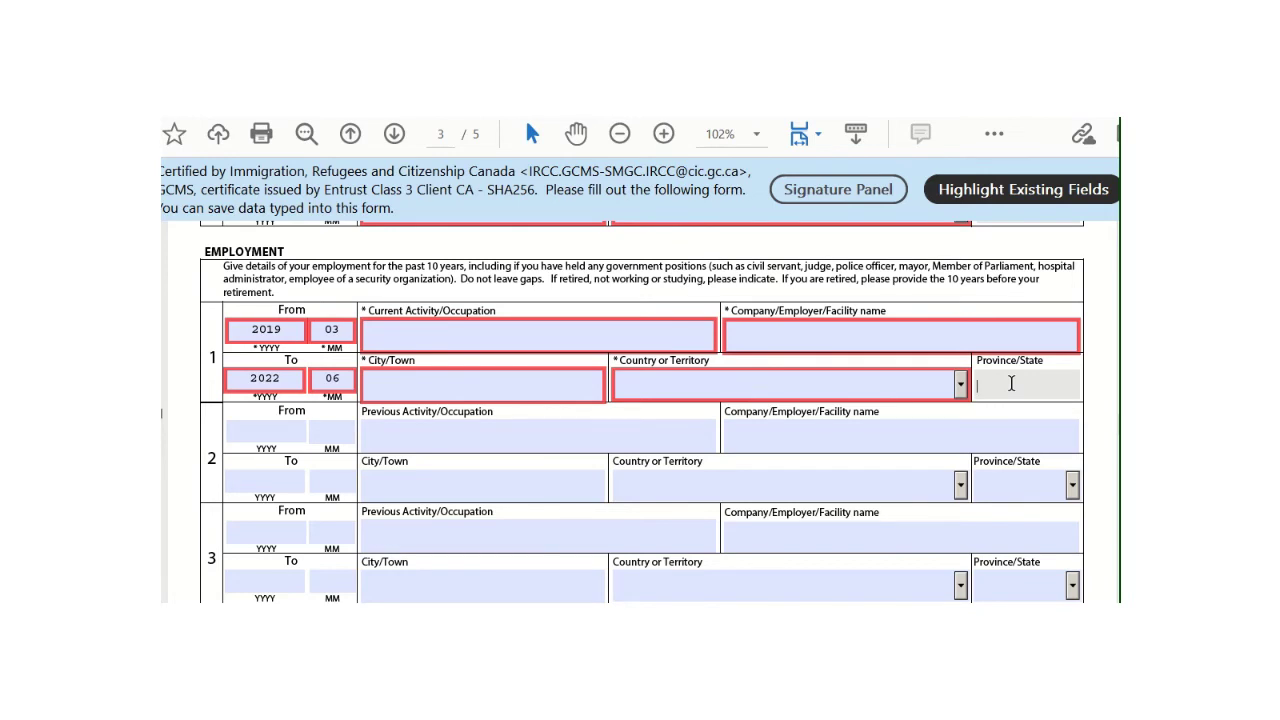
- Set the From date of the second employment record to year 2012 and month 03
{"action": "left_click", "coordinate": [293, 428]}
{"action": "type", "text": "201903"}
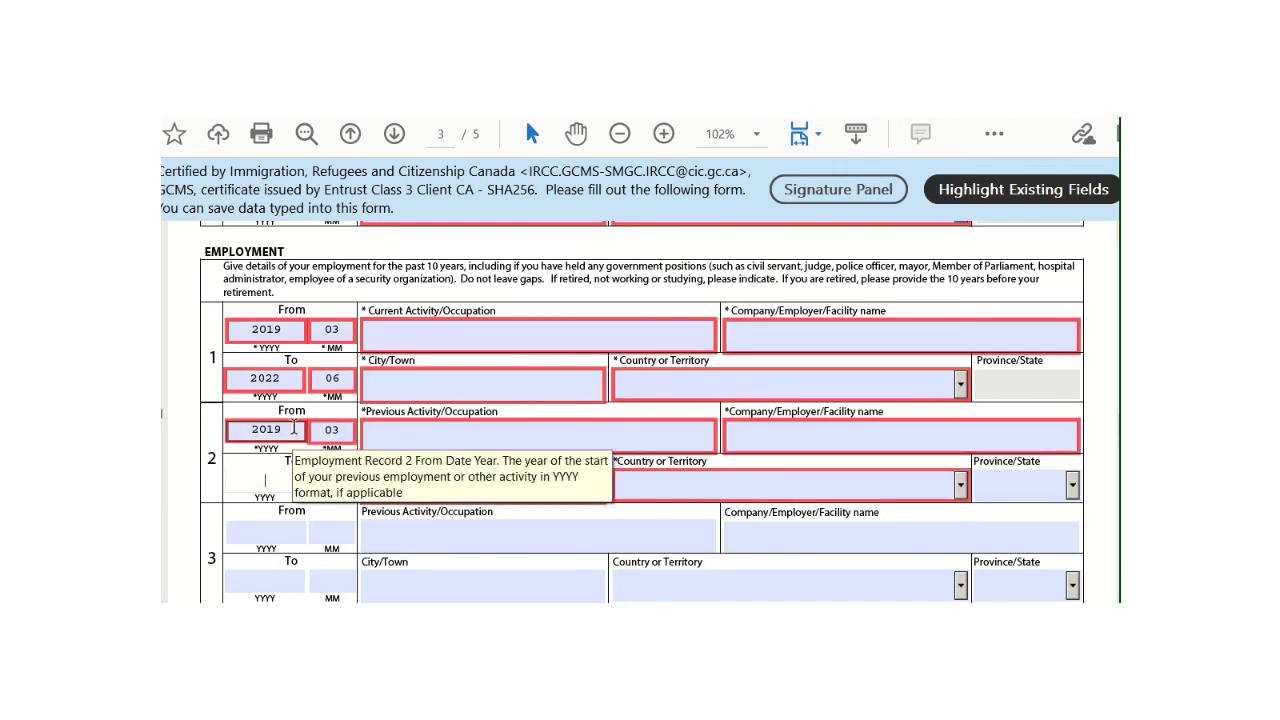
{"action": "left_click", "coordinate": [293, 428]}
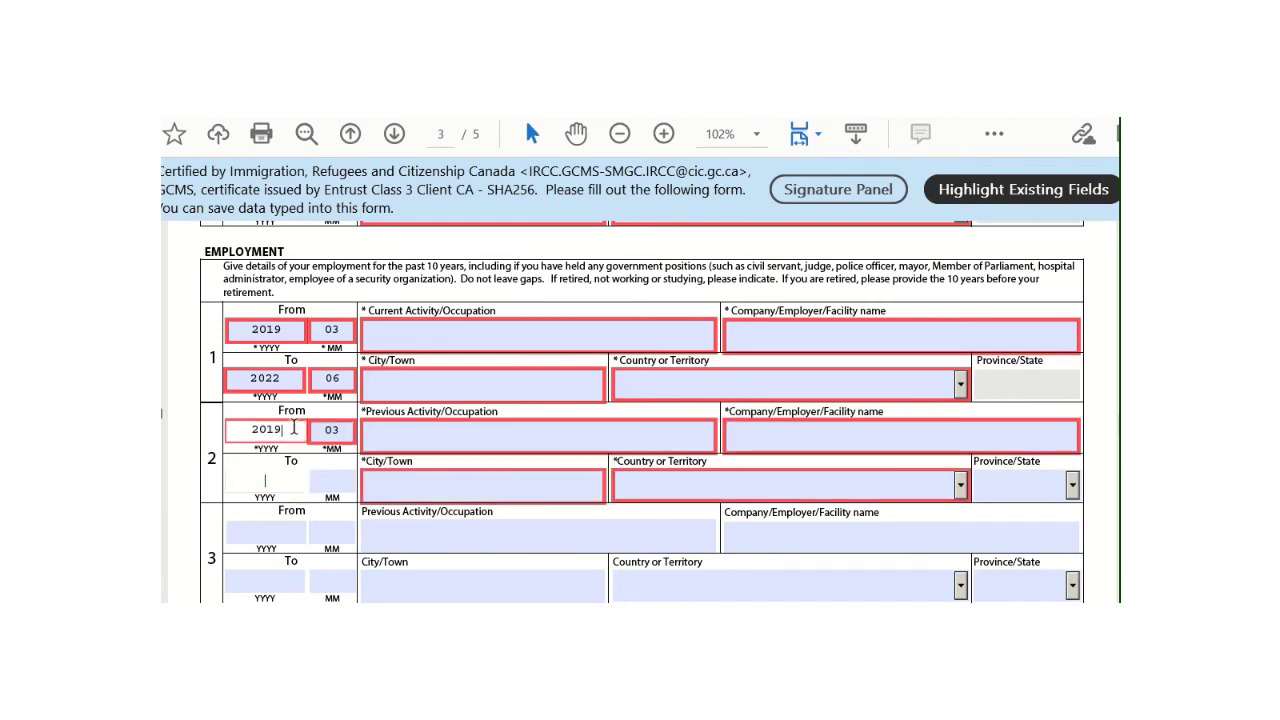
{"action": "key", "text": "BackSpace"}
{"action": "type", "text": "2"}
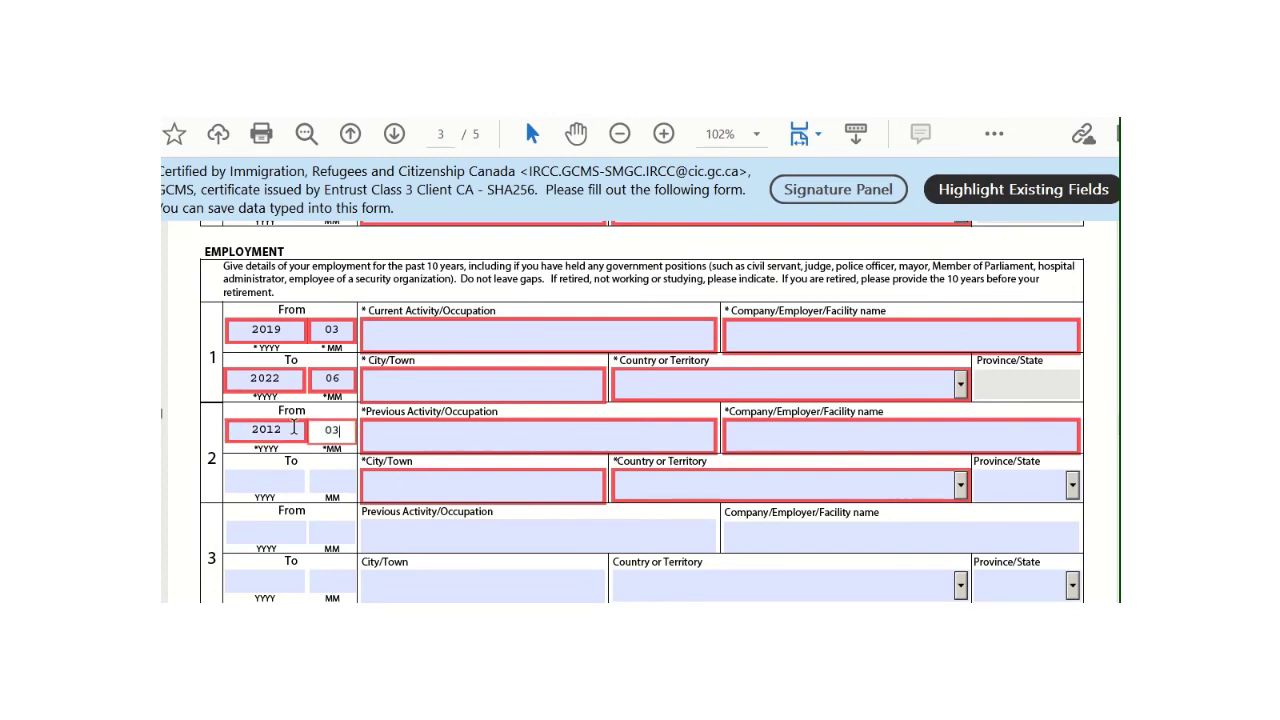
- Set the To date of the second employment record to year 2019 and month 03
{"action": "left_click", "coordinate": [291, 477]}
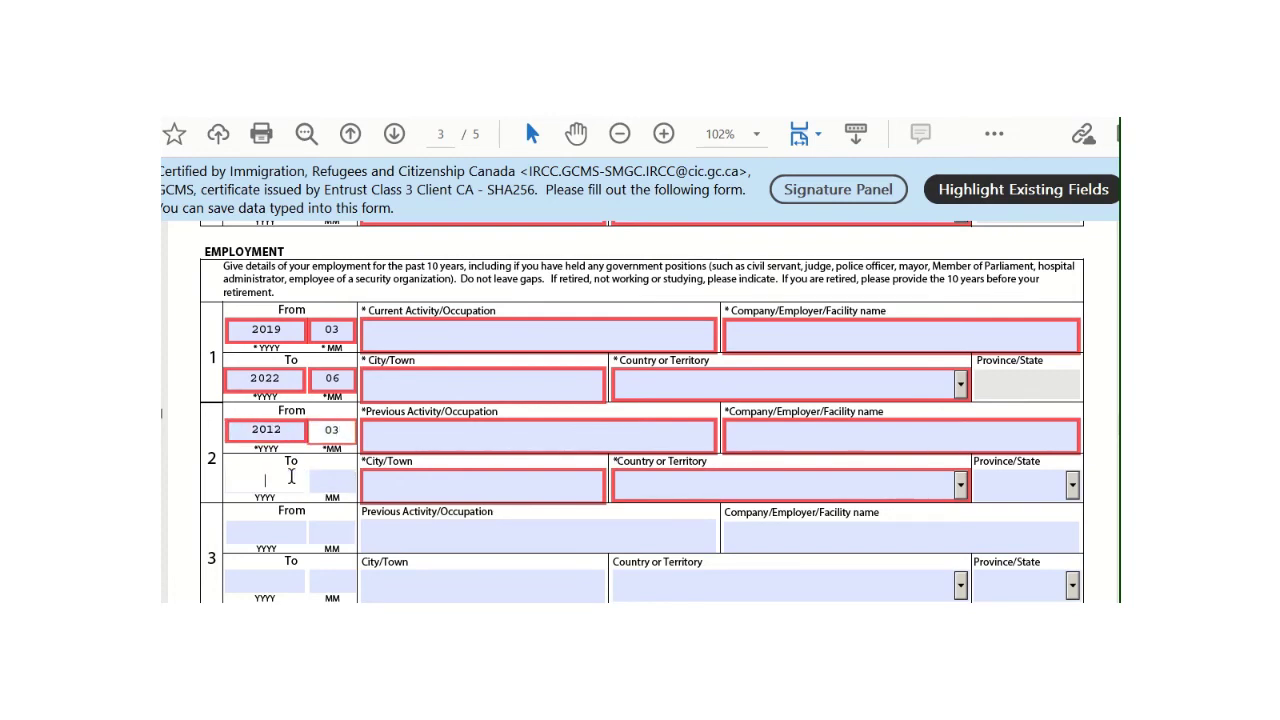
{"action": "type", "text": "20"}
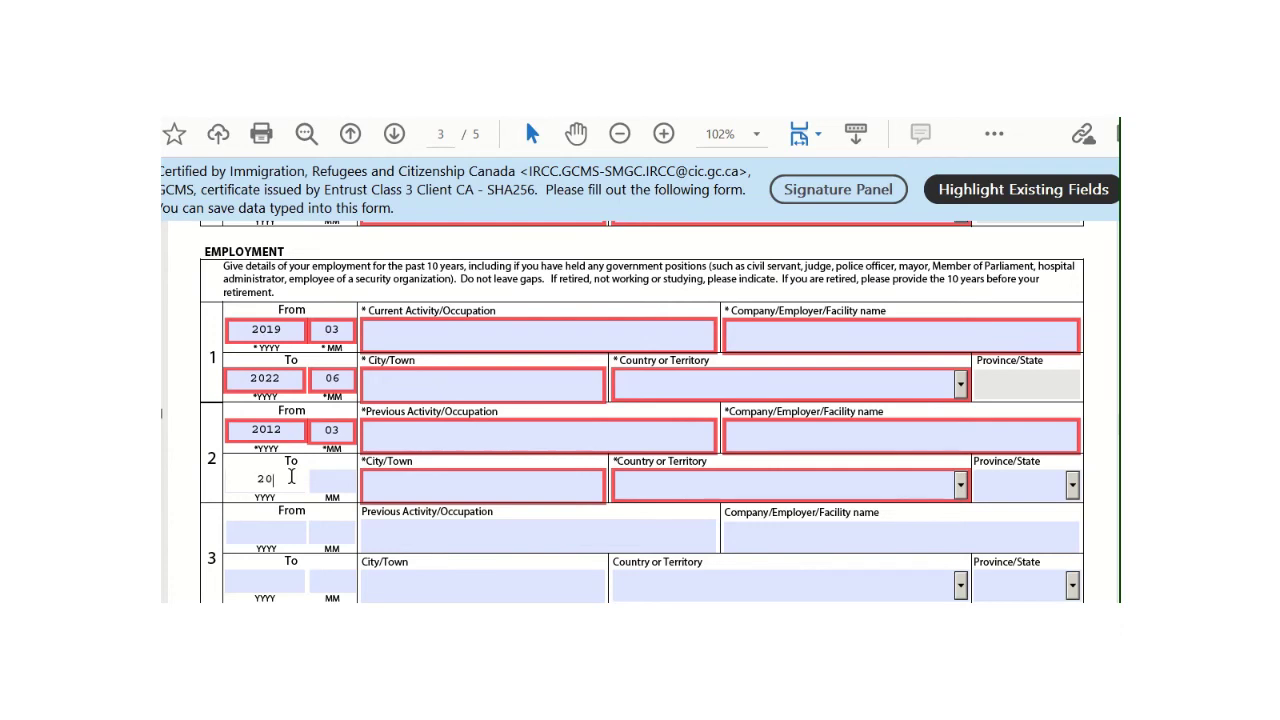
{"action": "type", "text": "19"}
{"action": "type", "text": "03"}
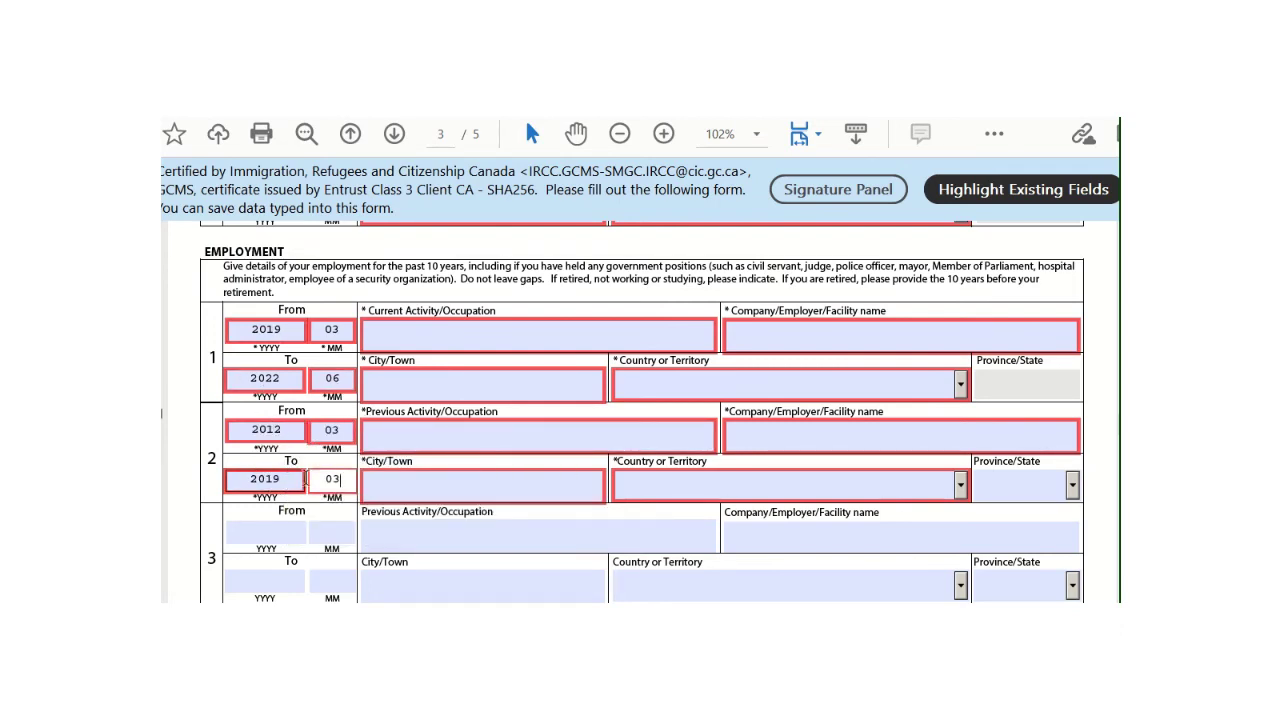
{"action": "type", "text": "3"}
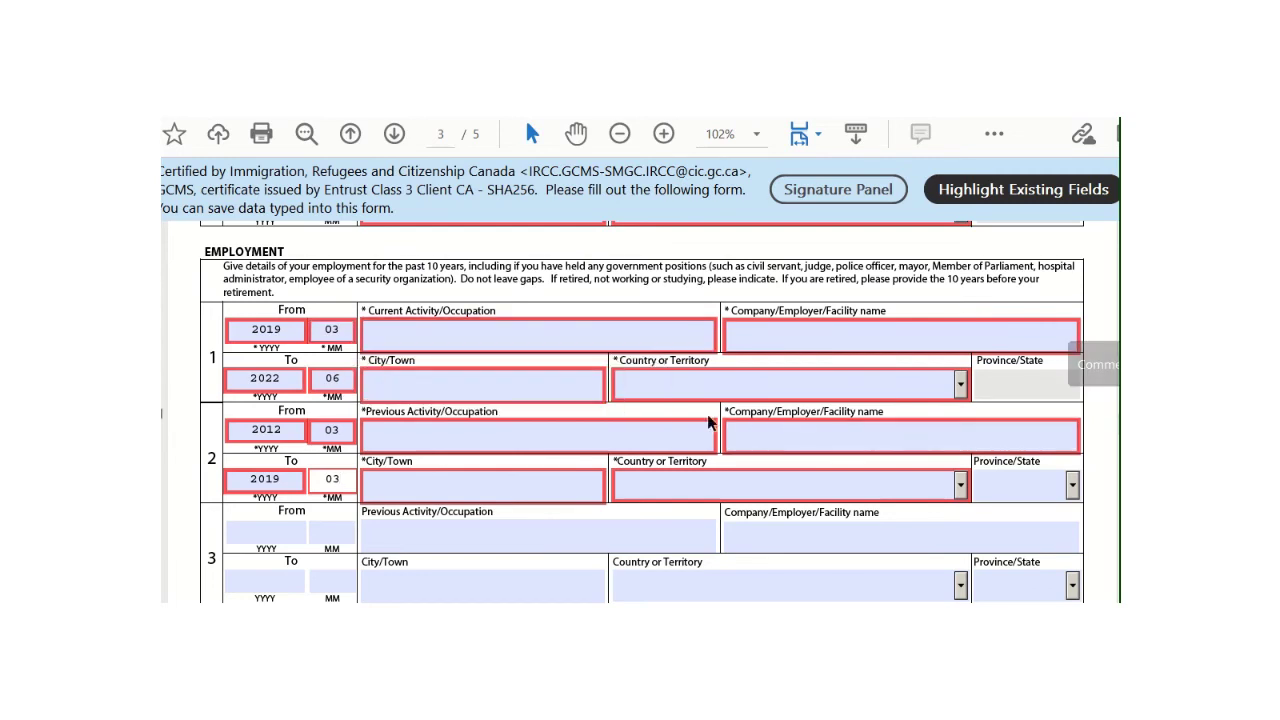
- Examine the previous occupation, employer, city and country fields of the second employment record
{"action": "left_click", "coordinate": [413, 488]}
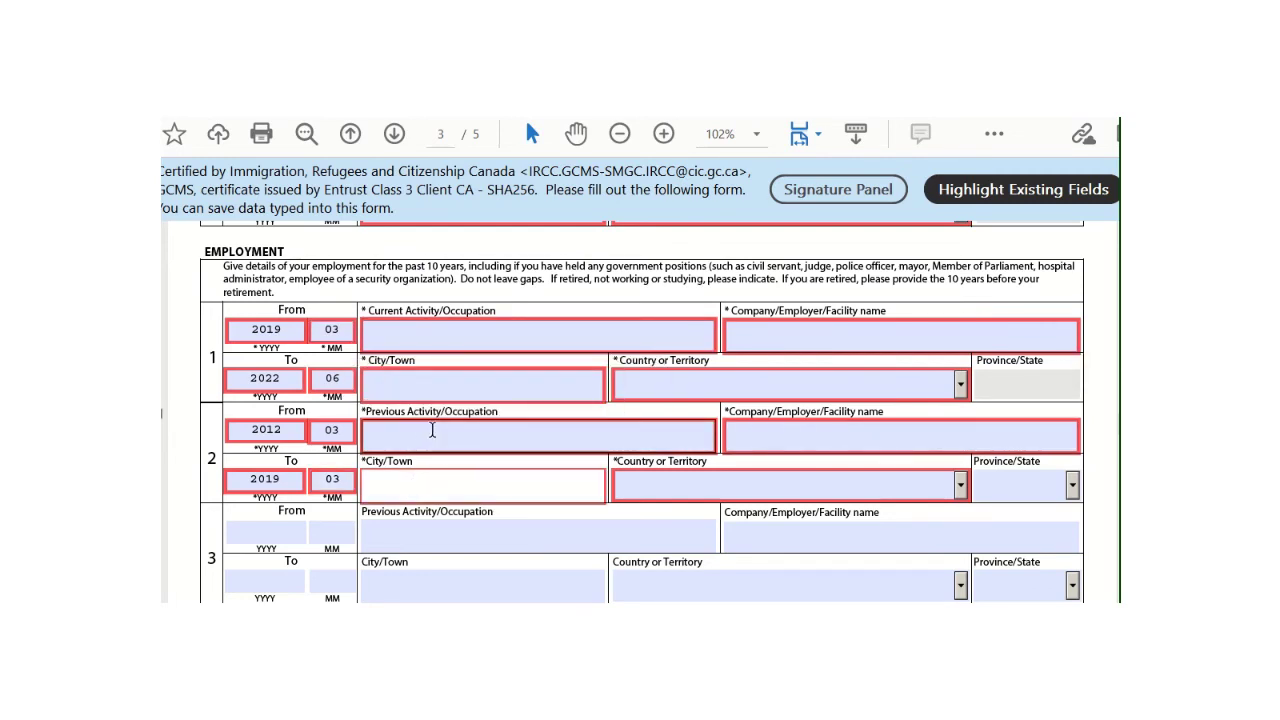
{"action": "left_click", "coordinate": [439, 435]}
{"action": "left_click", "coordinate": [786, 437]}
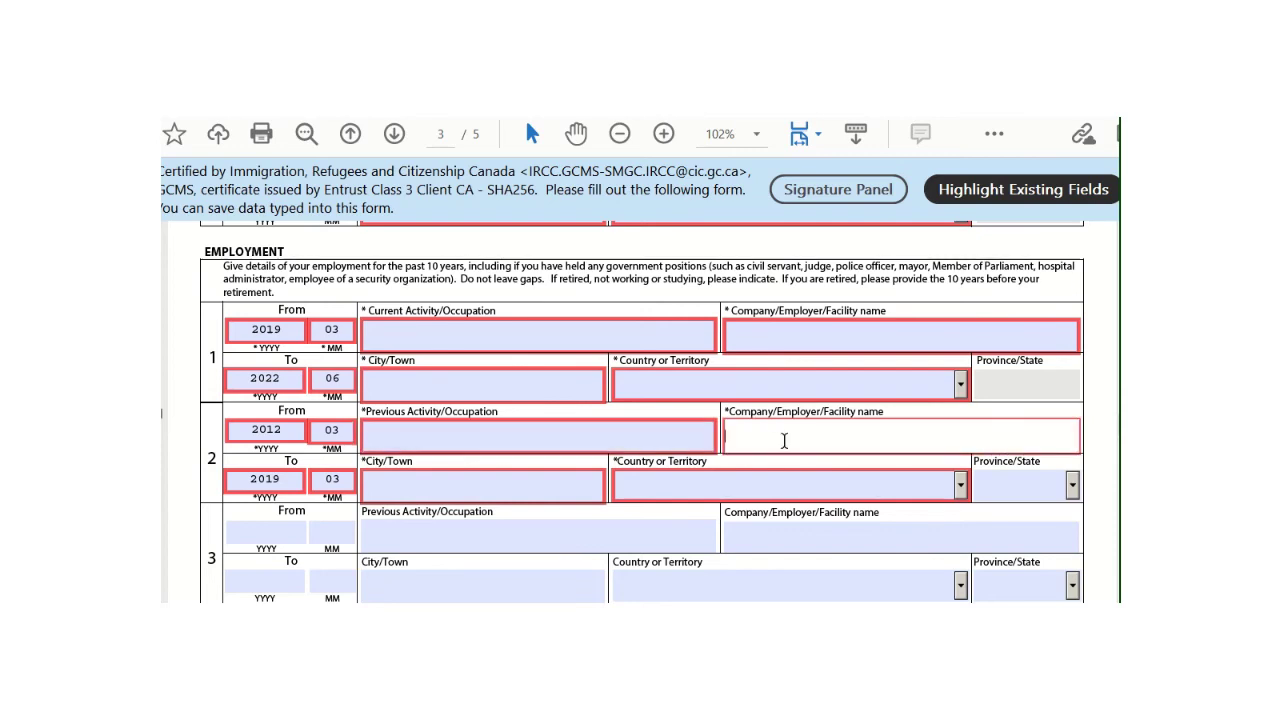
{"action": "left_click", "coordinate": [484, 486]}
{"action": "left_click", "coordinate": [691, 488]}
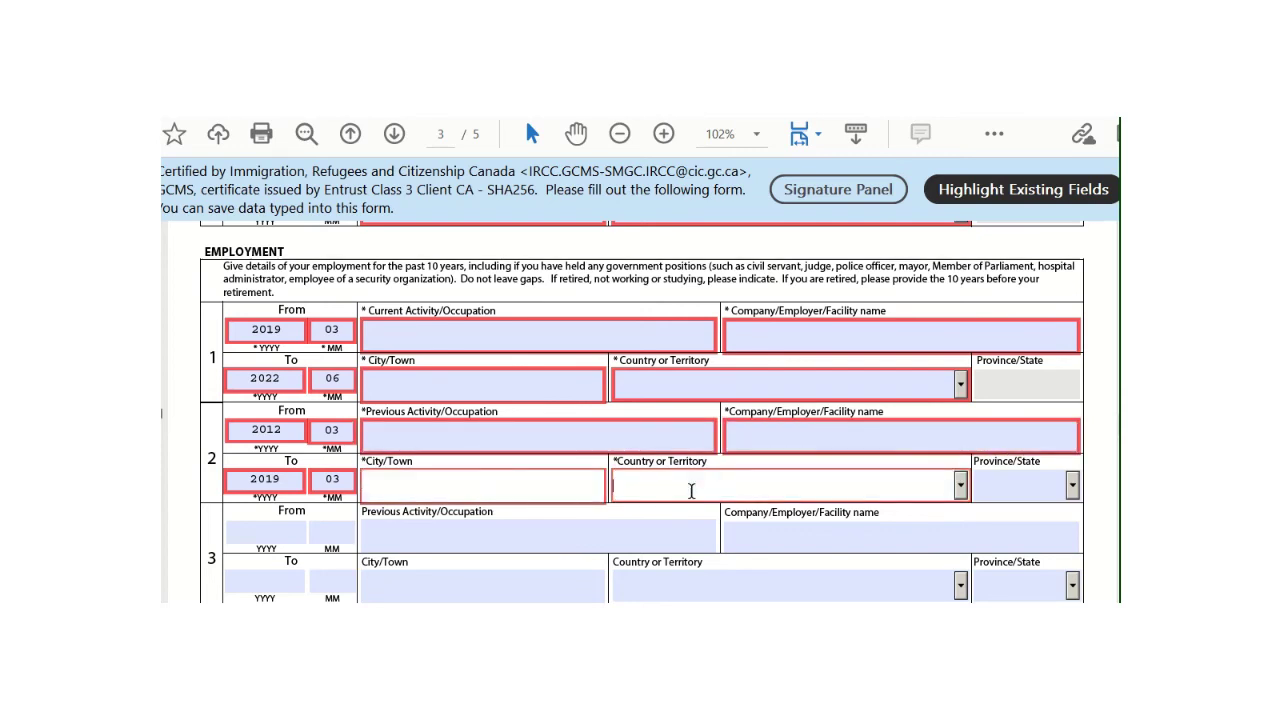
- Set the From date of the third employment record to year 2012 and month 06
{"action": "scroll", "coordinate": [304, 502], "scroll_direction": "down", "scroll_amount": 2}
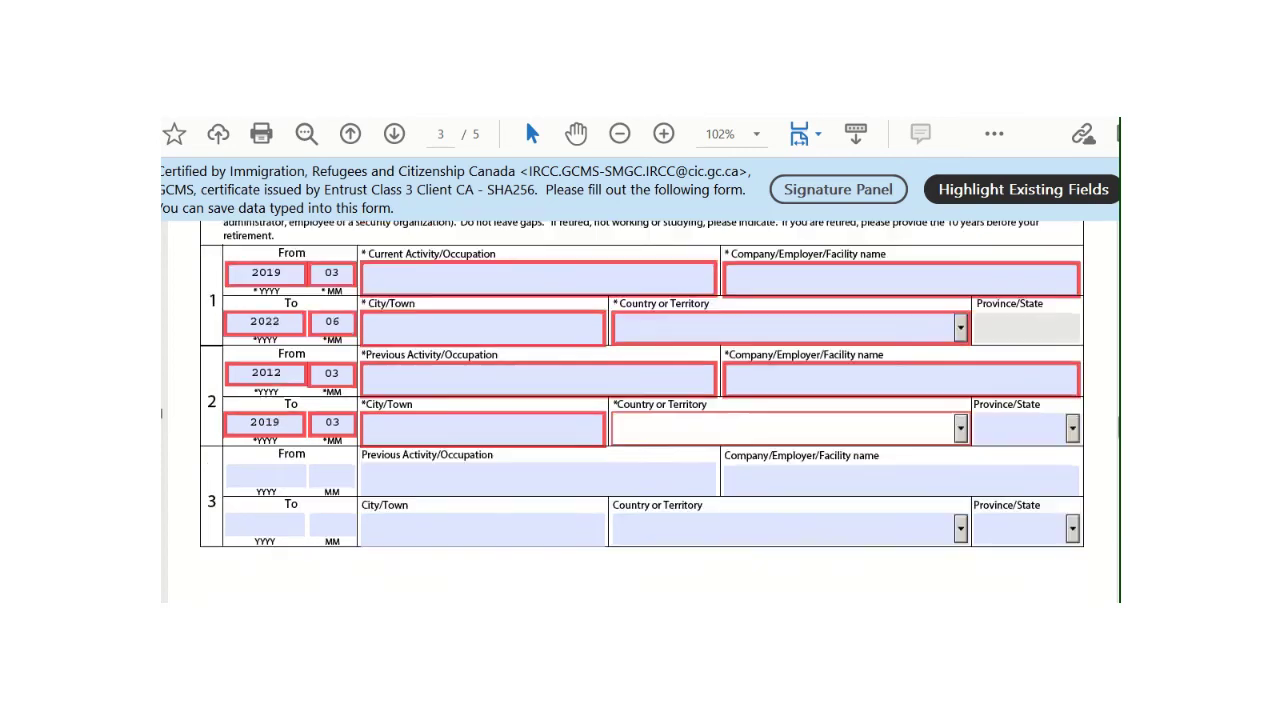
{"action": "scroll", "coordinate": [304, 502], "scroll_direction": "up", "scroll_amount": 1}
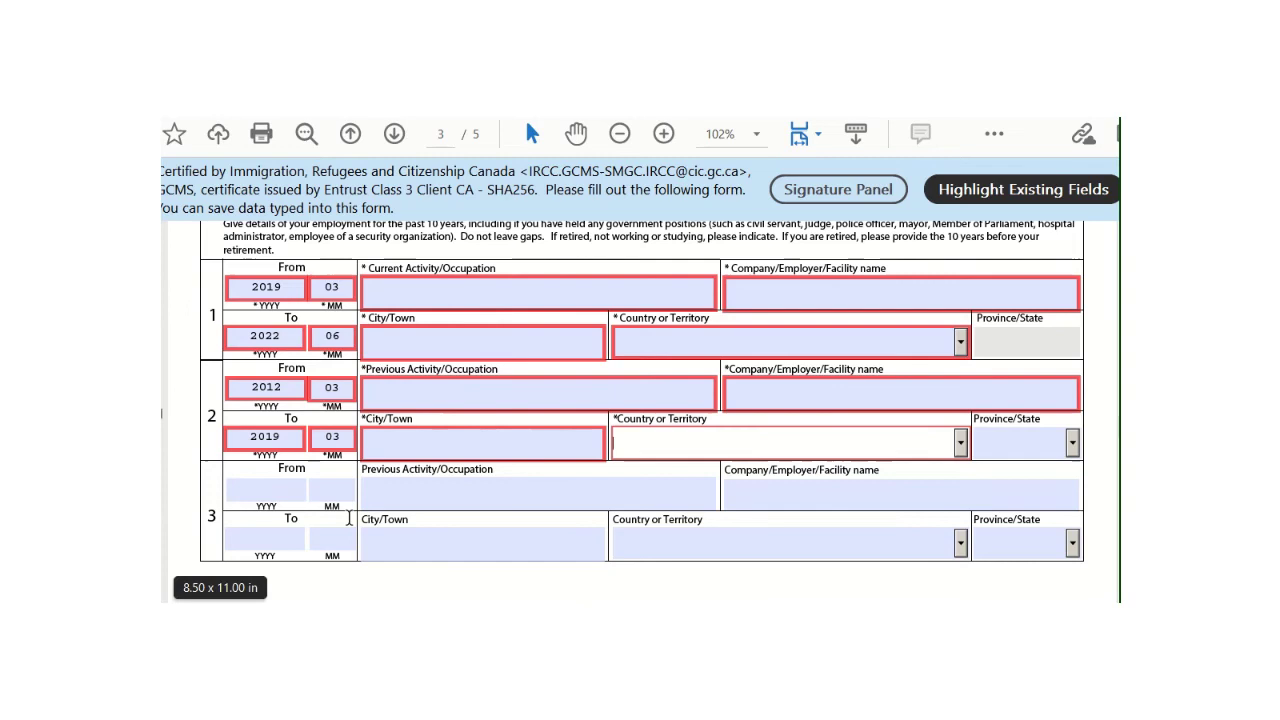
{"action": "left_click", "coordinate": [283, 486]}
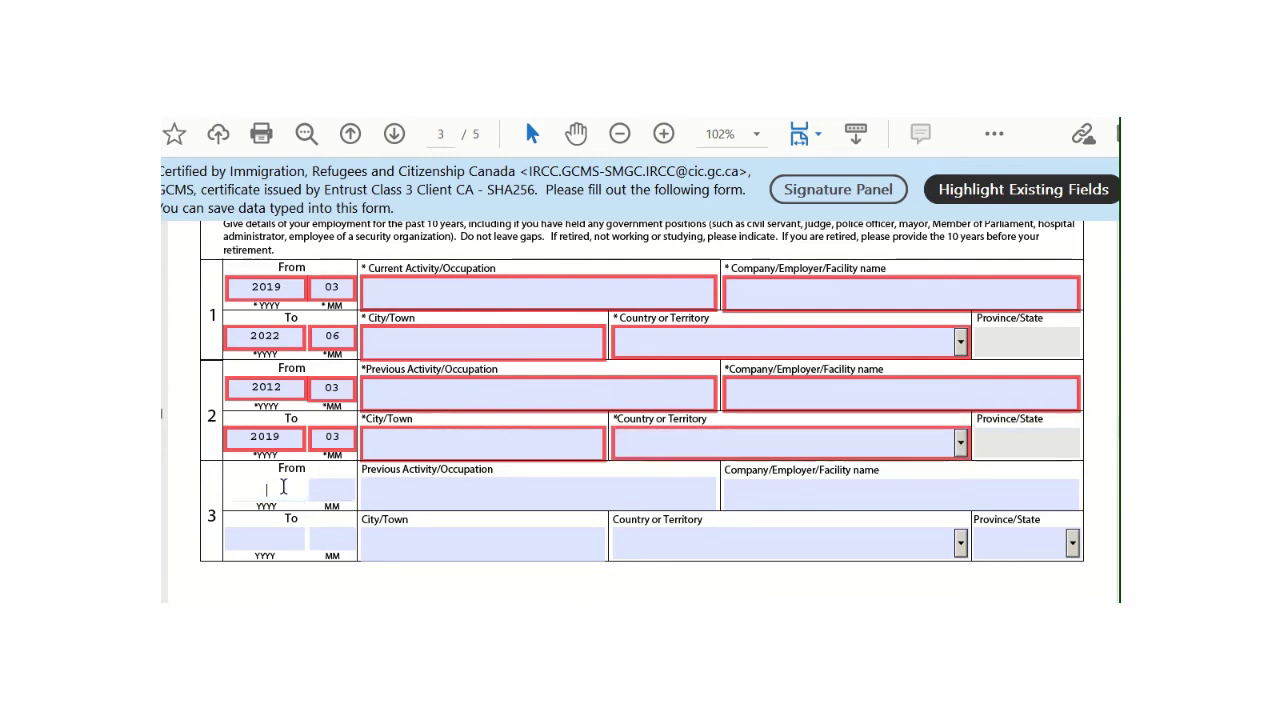
{"action": "type", "text": "201206"}
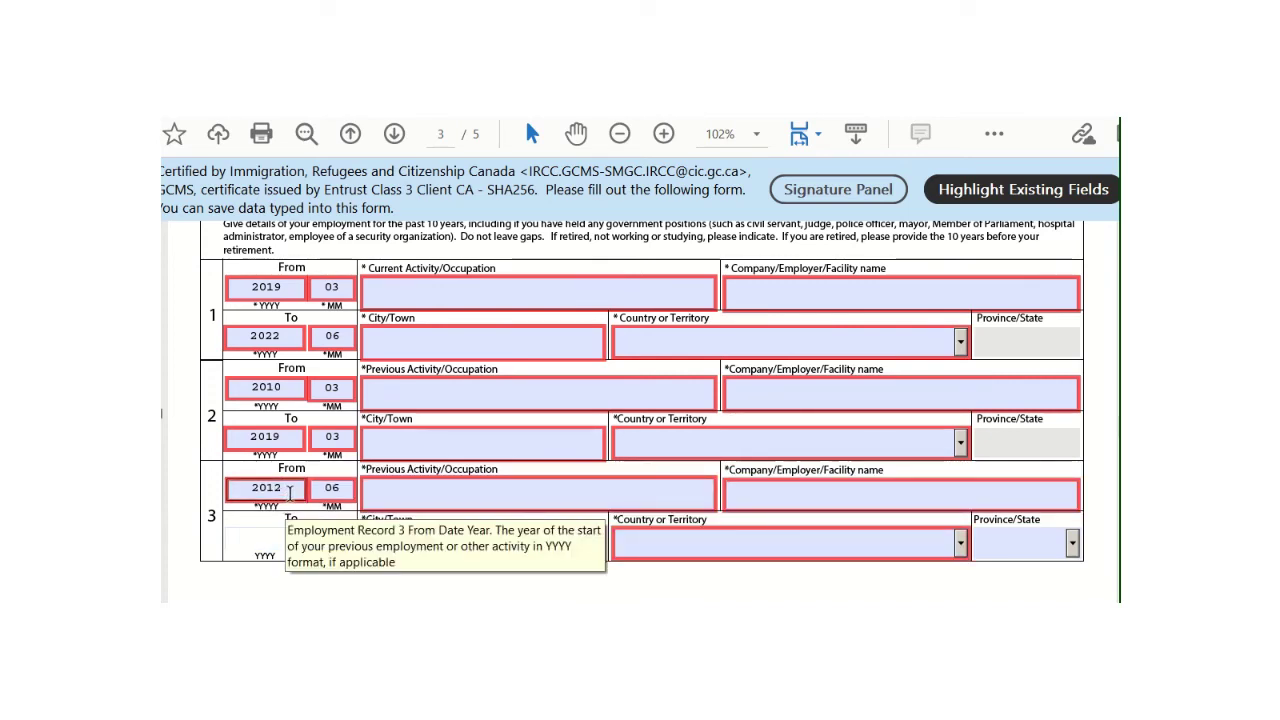
- Change the From year of the second employment record to 2015
{"action": "left_click", "coordinate": [298, 391]}
{"action": "key", "text": "BackSpace"}
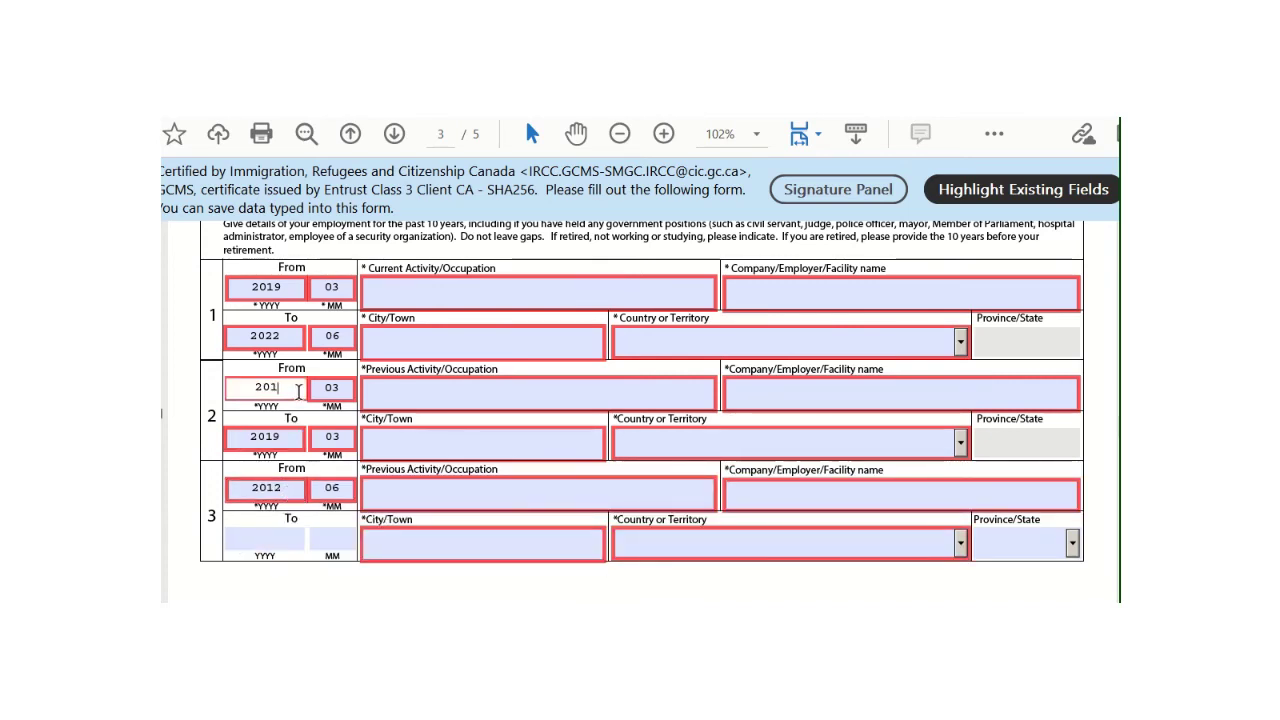
{"action": "type", "text": "5"}
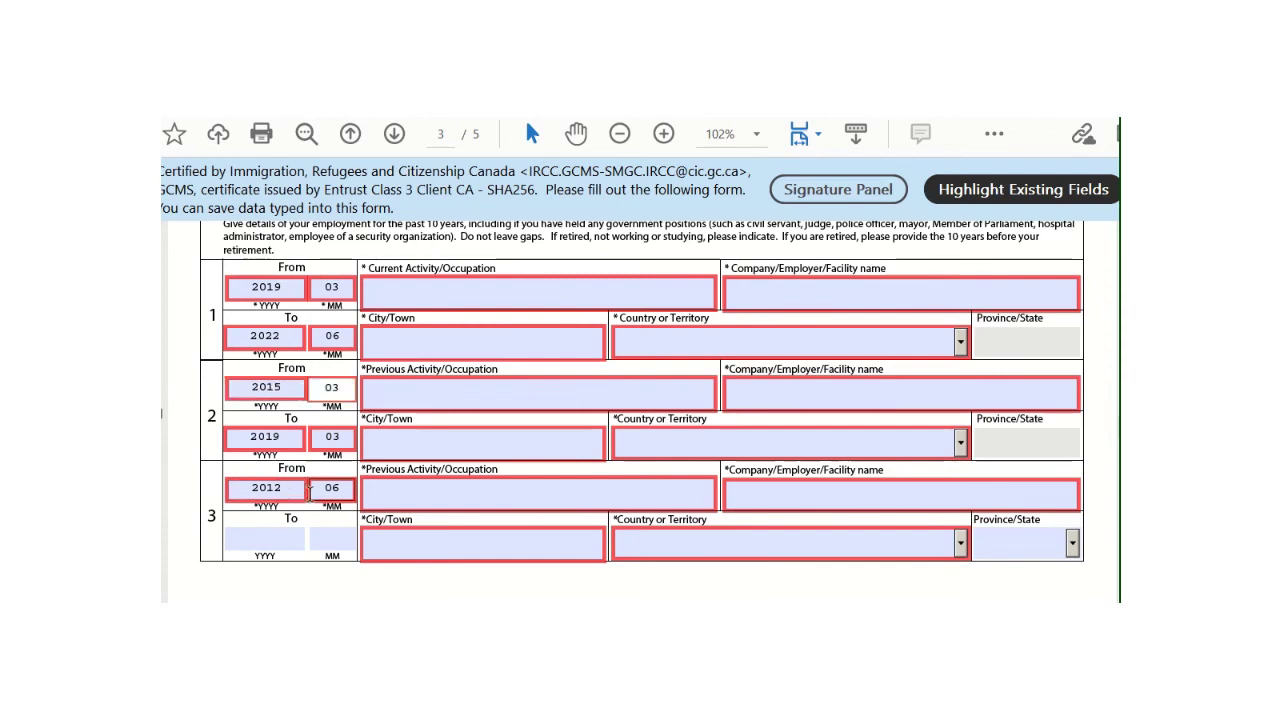
- Set the To date of the third employment record to year 2015 and month 03
{"action": "left_click", "coordinate": [260, 542]}
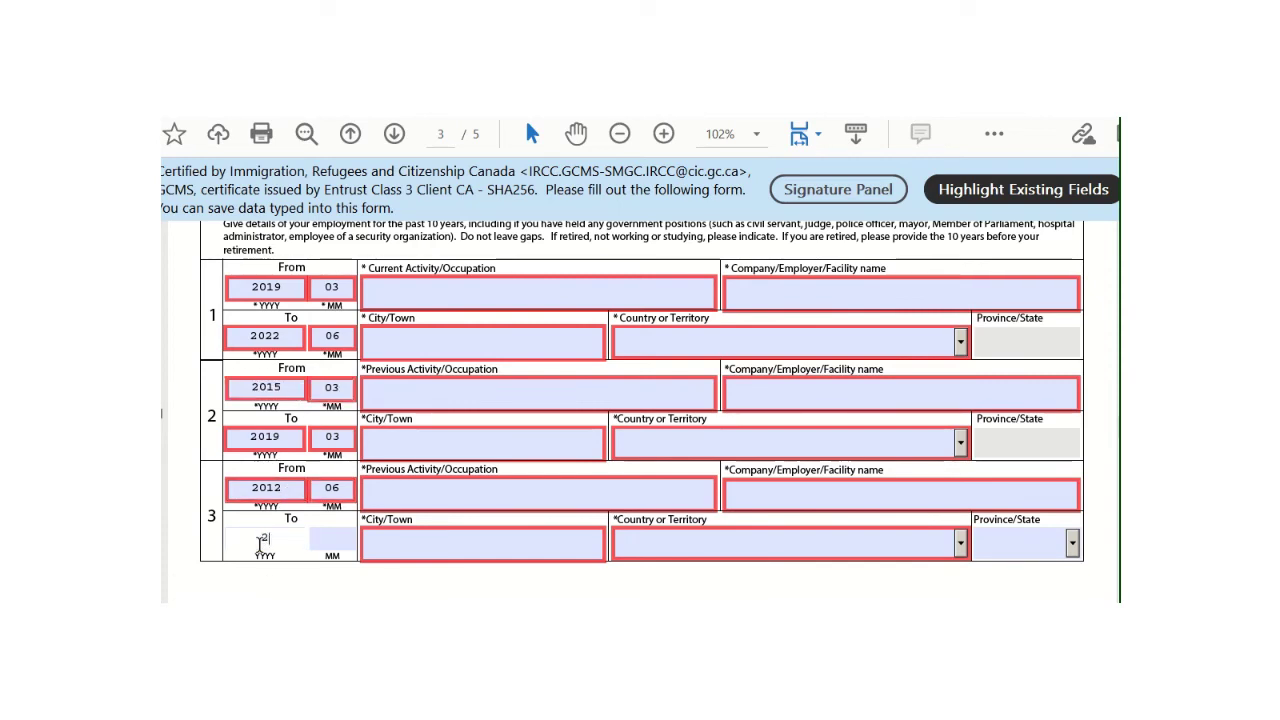
{"action": "type", "text": "2015"}
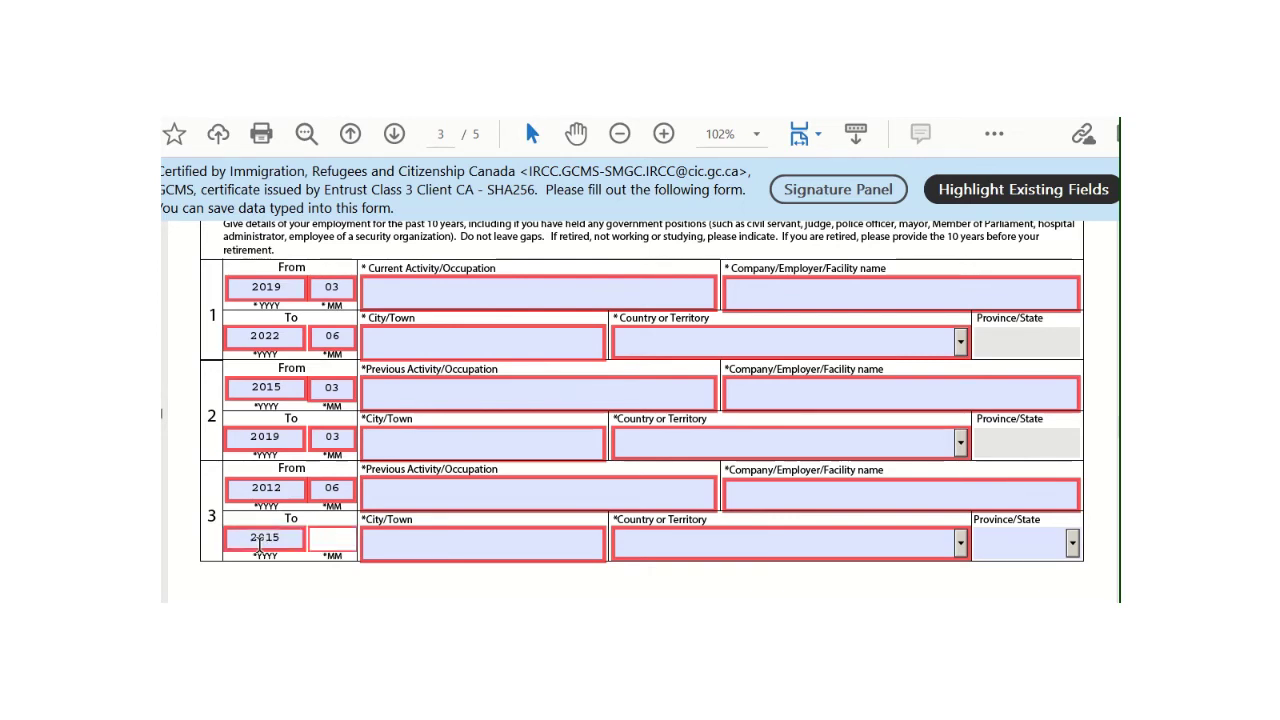
{"action": "type", "text": "03"}
- Enter "STUDENT+ TEACHER" as the previous activity/occupation in the second employment record
{"action": "left_click", "coordinate": [409, 395]}
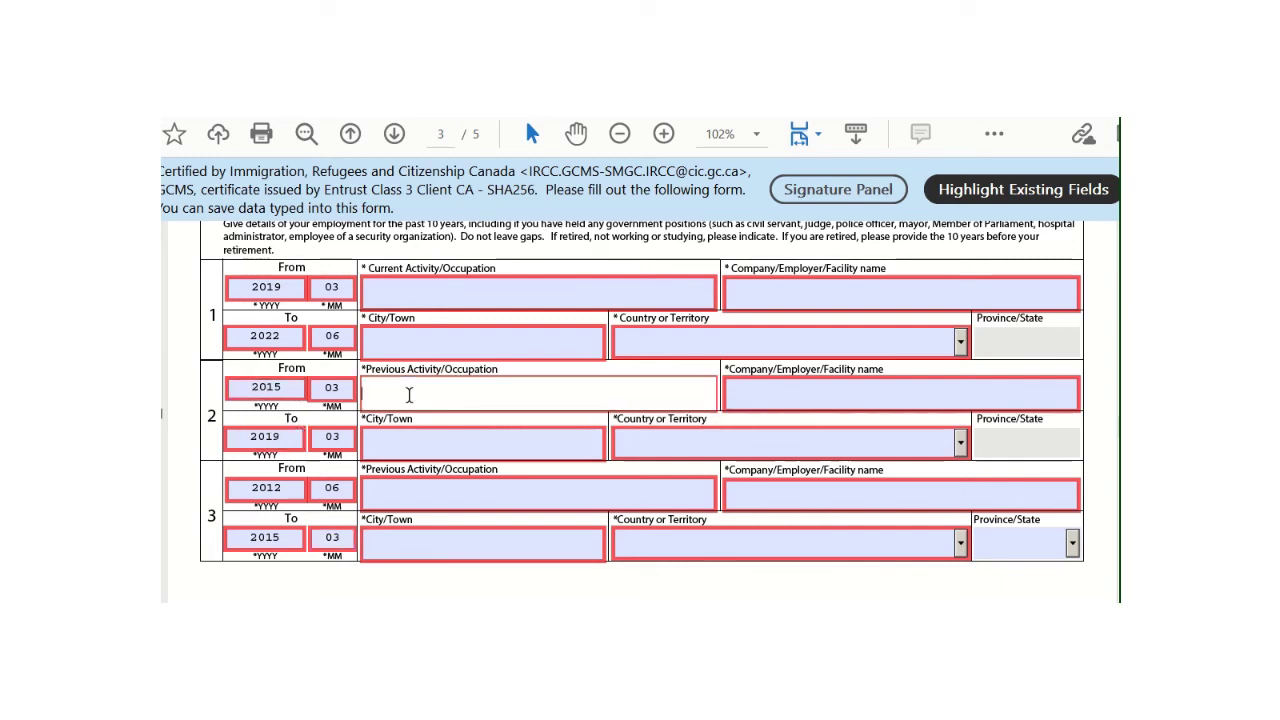
{"action": "key", "text": "Caps_Lock"}
{"action": "type", "text": "STUD"}
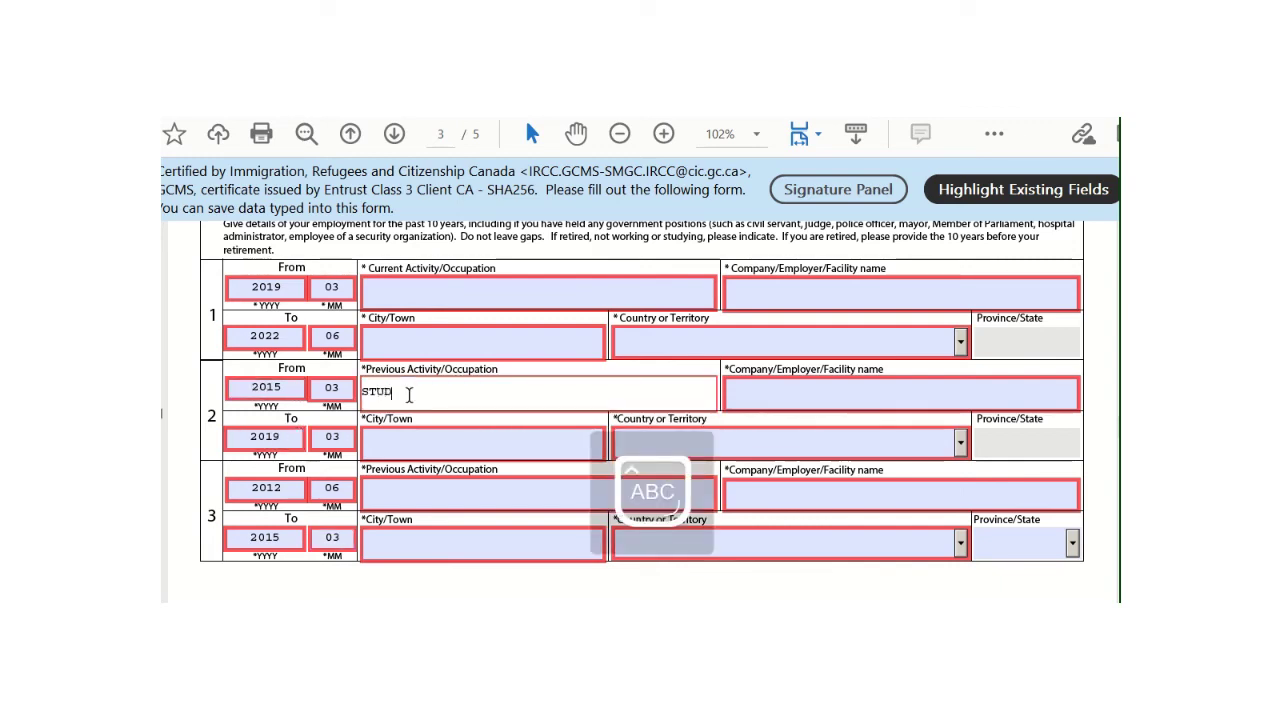
{"action": "type", "text": "ENT"}
{"action": "key", "text": "Caps_Lock"}
{"action": "type", "text": "+"}
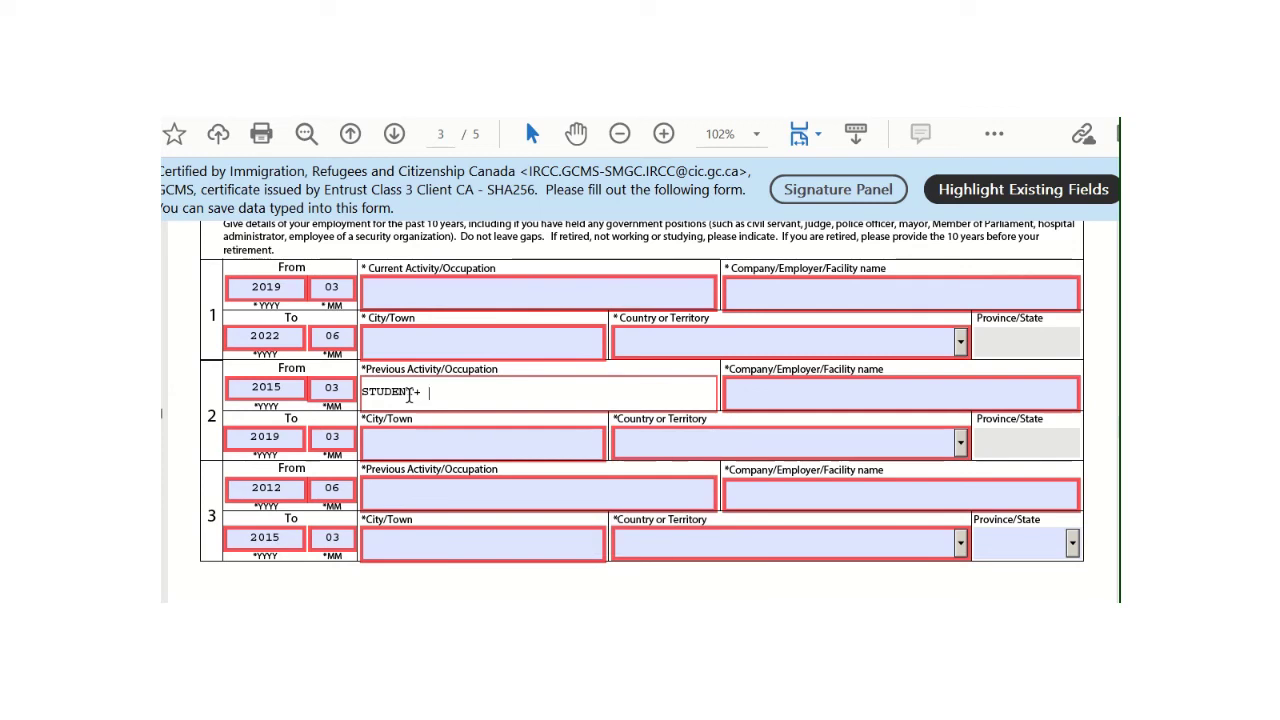
{"action": "key", "text": "Caps_Lock"}
{"action": "type", "text": "TEACHER"}
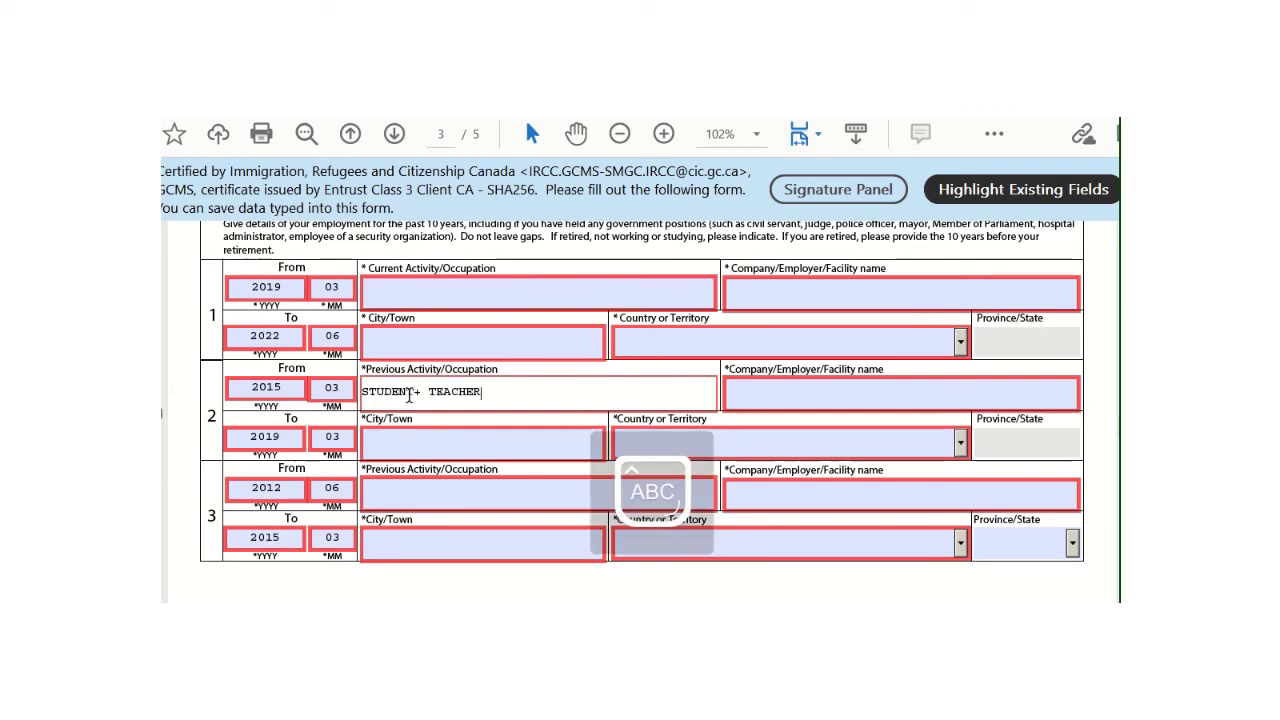
{"action": "key", "text": "Caps_Lock"}
- Enter "GEORGE COLLEGE+ ST LOUIS COLLEGE" as the company/employer/facility name in the second employment record
{"action": "left_click", "coordinate": [736, 388]}
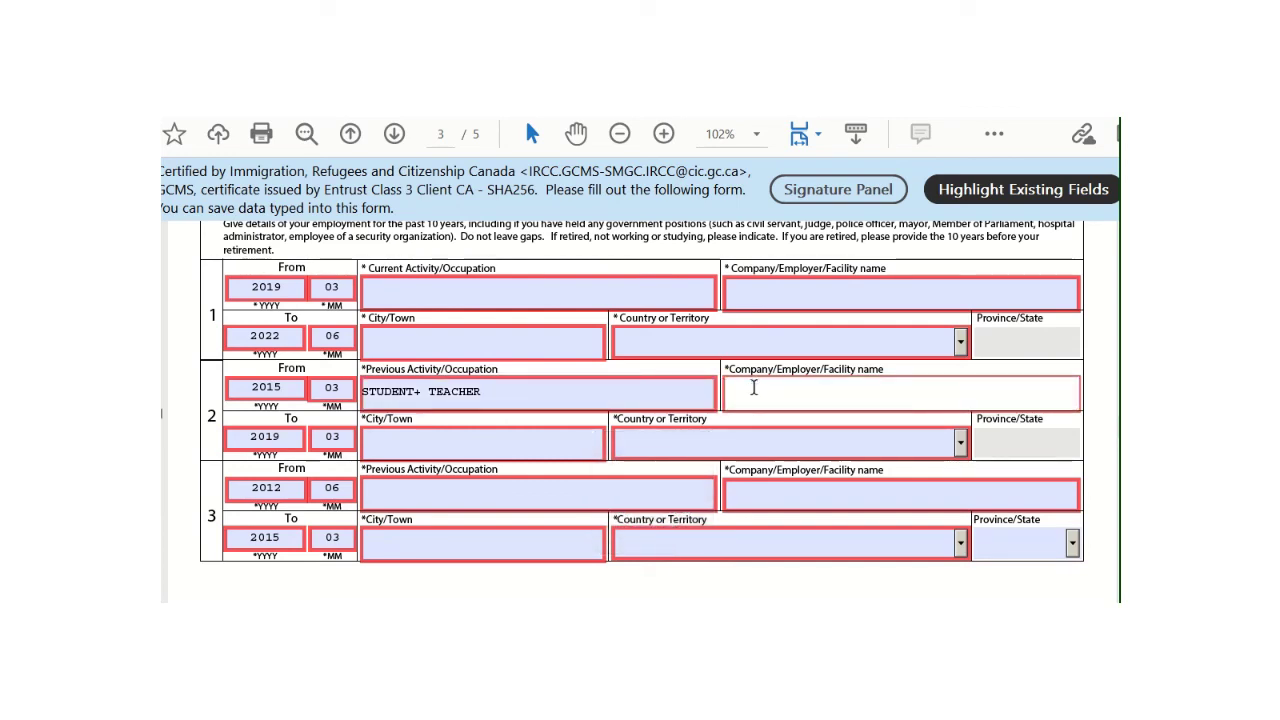
{"action": "key", "text": "Caps_Lock"}
{"action": "type", "text": "GE"}
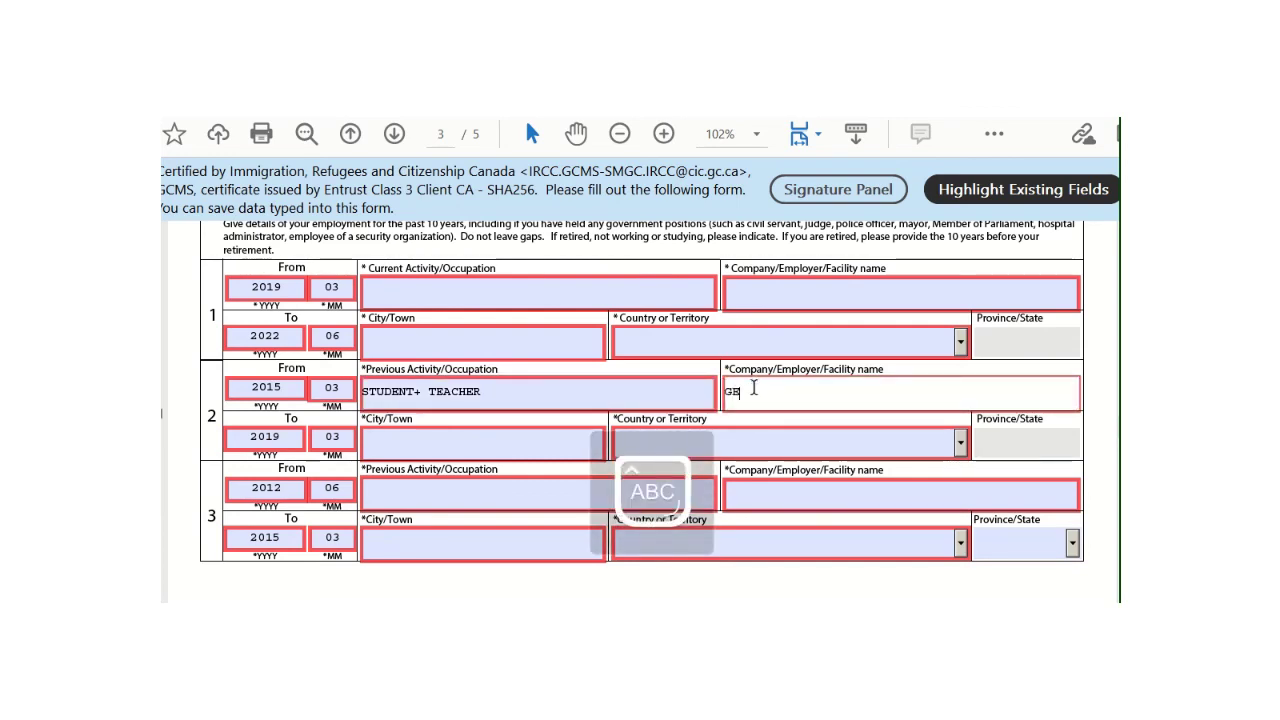
{"action": "type", "text": "ORGE CO"}
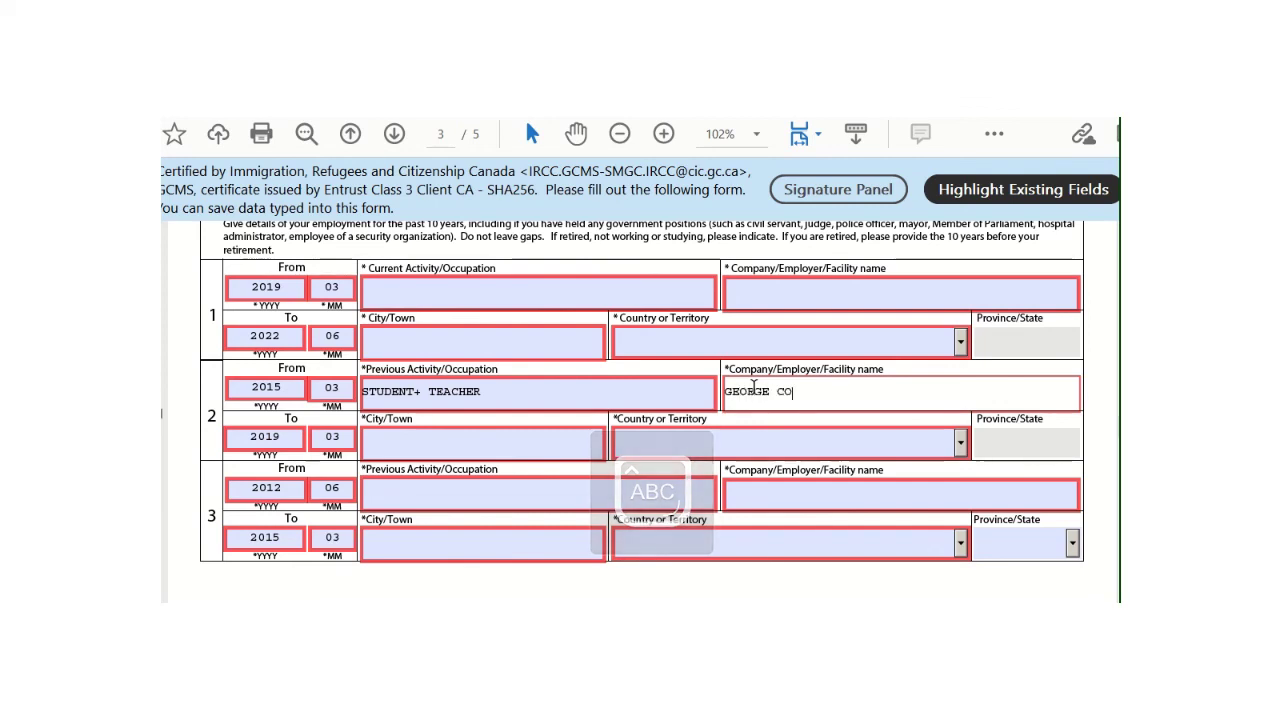
{"action": "type", "text": "LLEGE"}
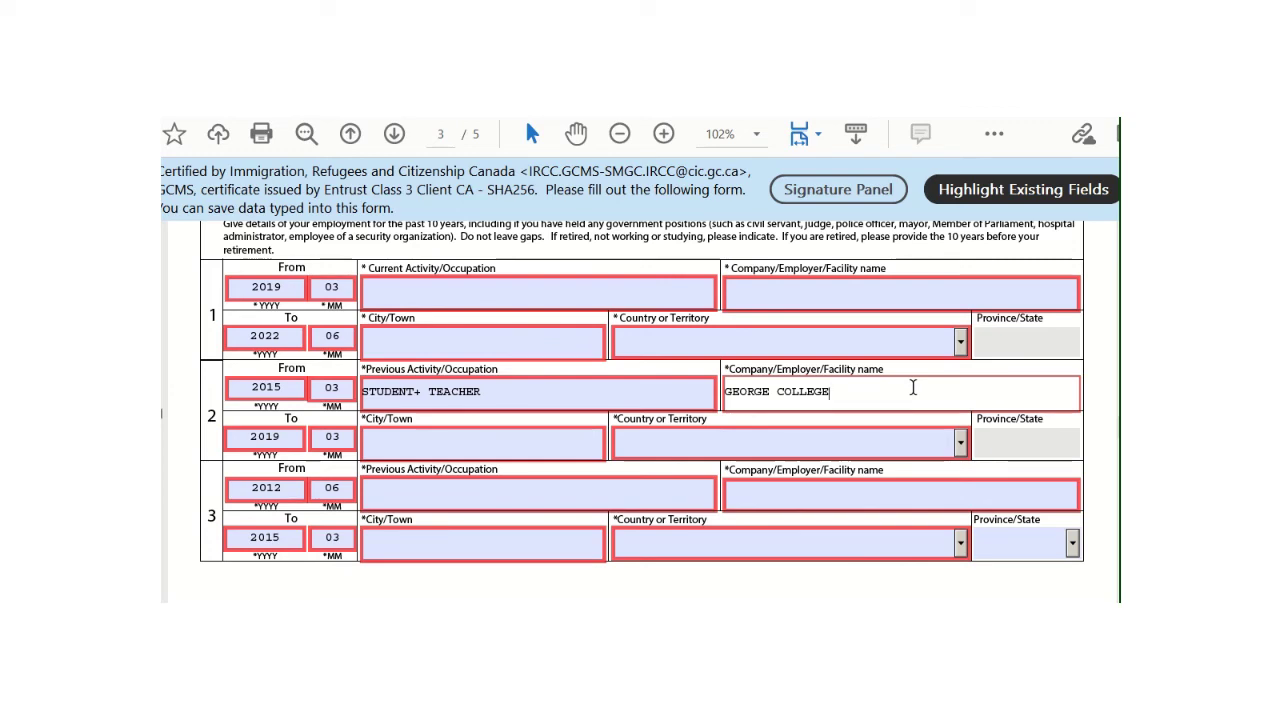
{"action": "type", "text": "+ ST LOUIS COLLEGE"}
{"action": "scroll", "coordinate": [640, 400], "scroll_direction": "down", "scroll_amount": 4}
{"action": "scroll", "coordinate": [640, 400], "scroll_direction": "up", "scroll_amount": 4}
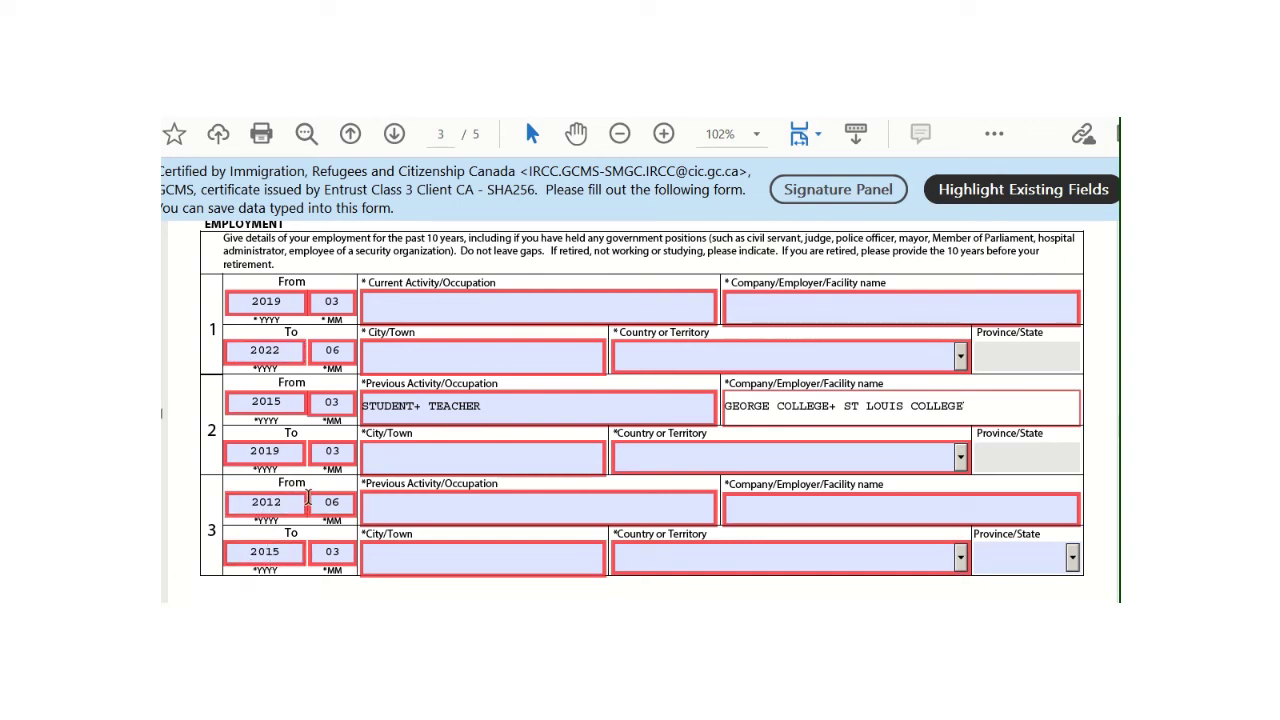
- Answer No to question 1a about tuberculosis in the Background Information section
{"action": "left_click", "coordinate": [291, 303]}
{"action": "scroll", "coordinate": [640, 410], "scroll_direction": "down", "scroll_amount": 10}
{"action": "scroll", "coordinate": [640, 410], "scroll_direction": "down", "scroll_amount": 2}
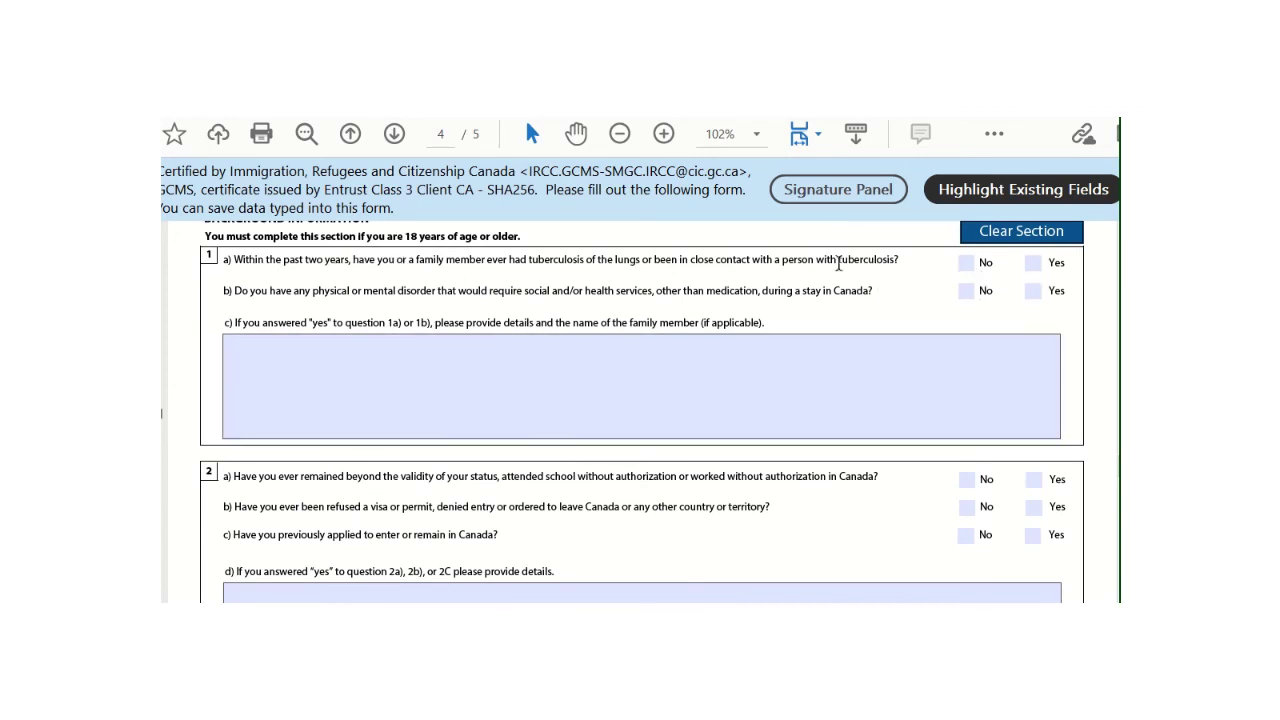
{"action": "left_click", "coordinate": [966, 263]}
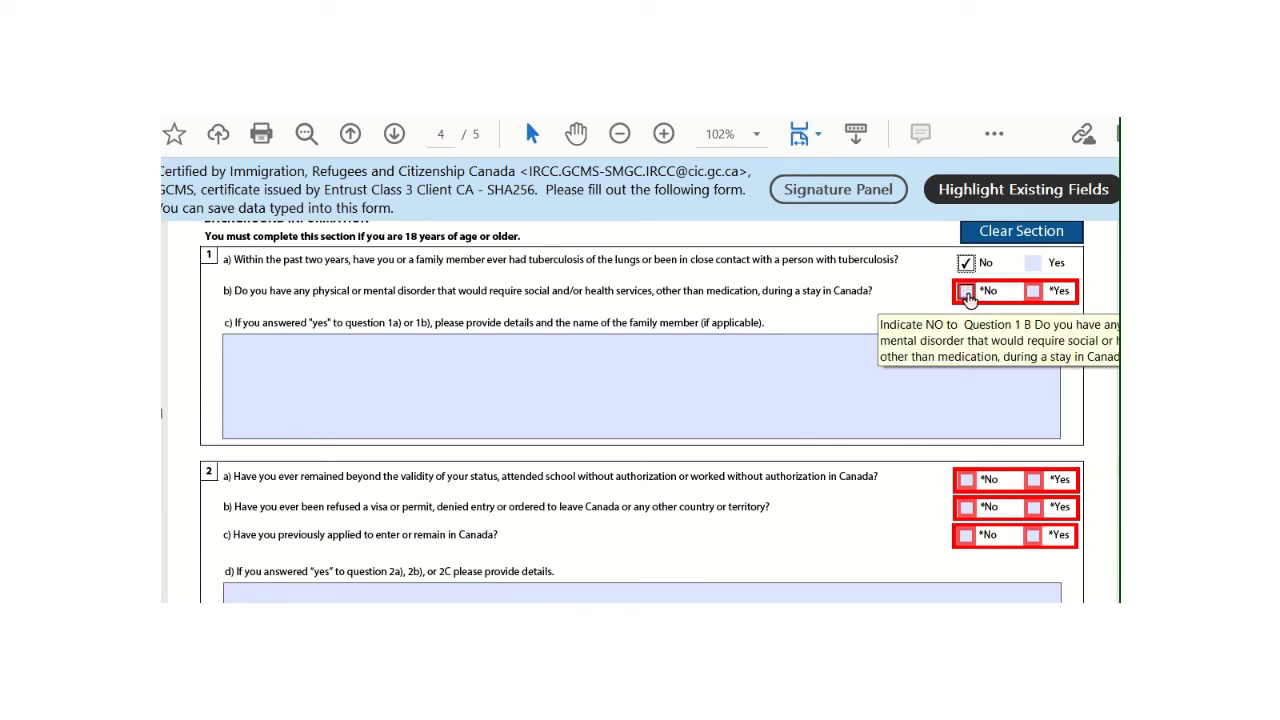
- Answer No to background questions 1b on disorders, 2a on unauthorized stay, study or work, and 2b on visa refusals
{"action": "left_click", "coordinate": [966, 291]}
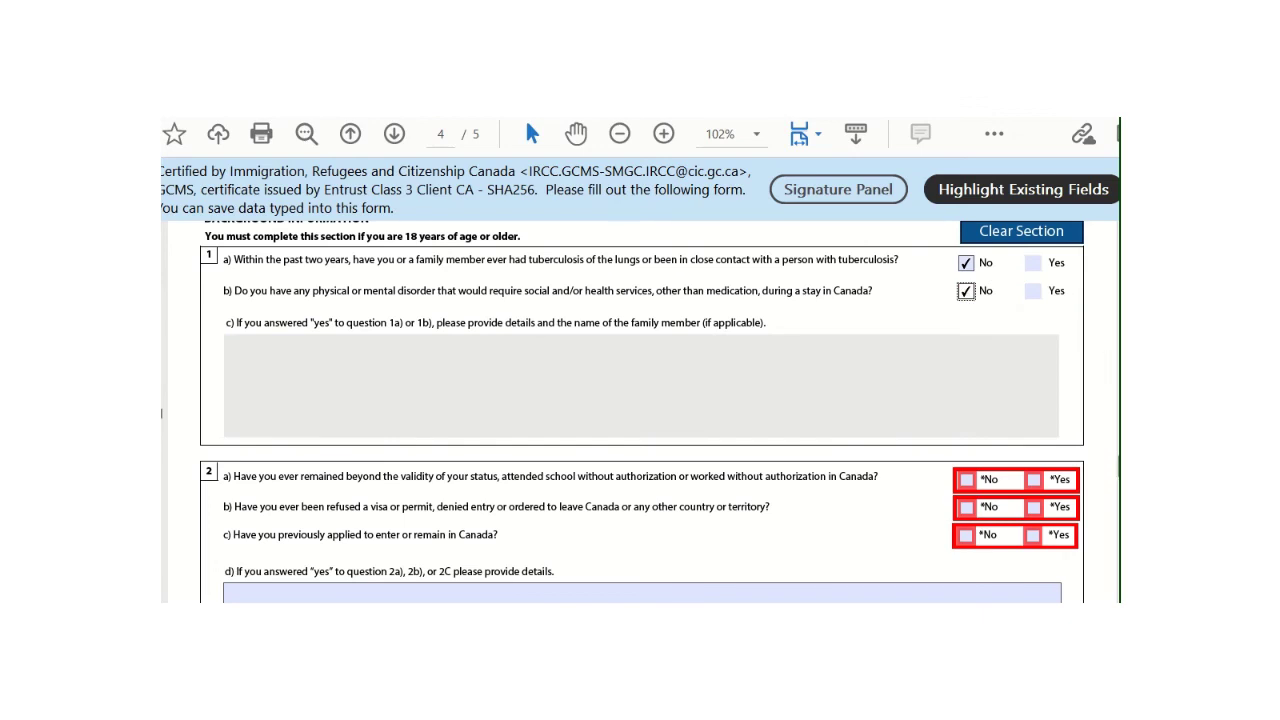
{"action": "scroll", "coordinate": [642, 402], "scroll_direction": "down", "scroll_amount": 1}
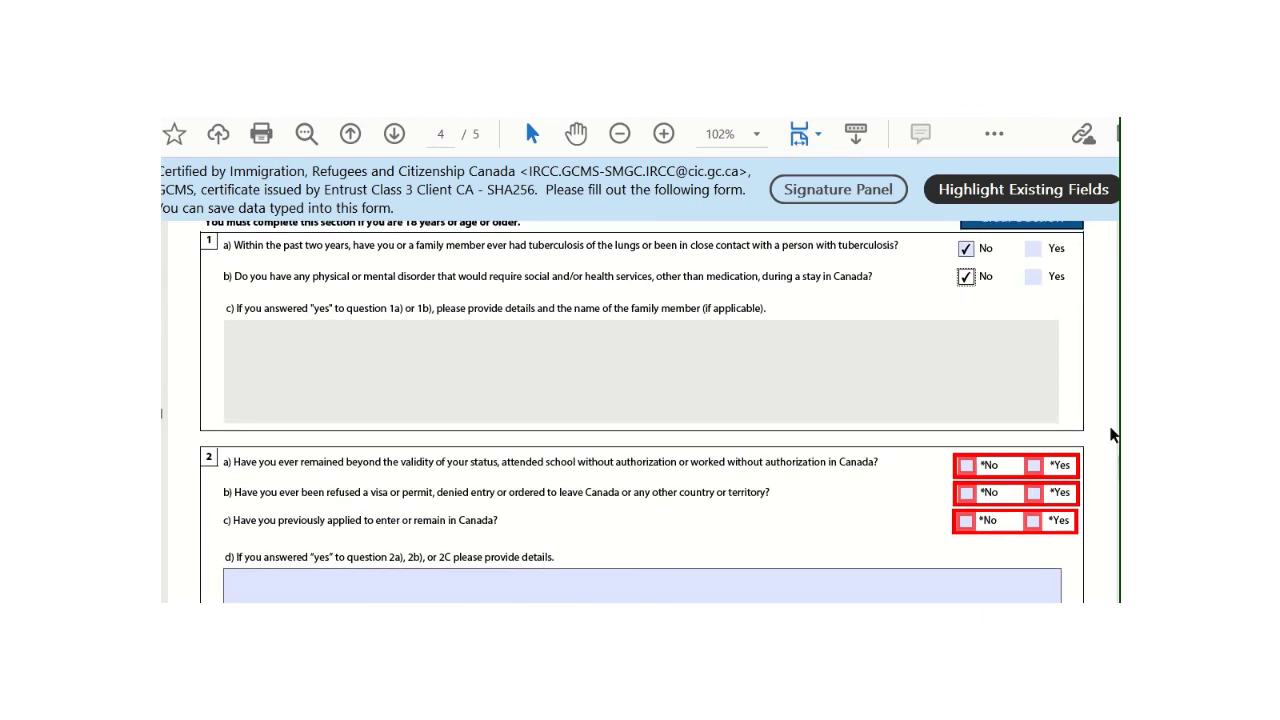
{"action": "scroll", "coordinate": [642, 395], "scroll_direction": "down", "scroll_amount": 3}
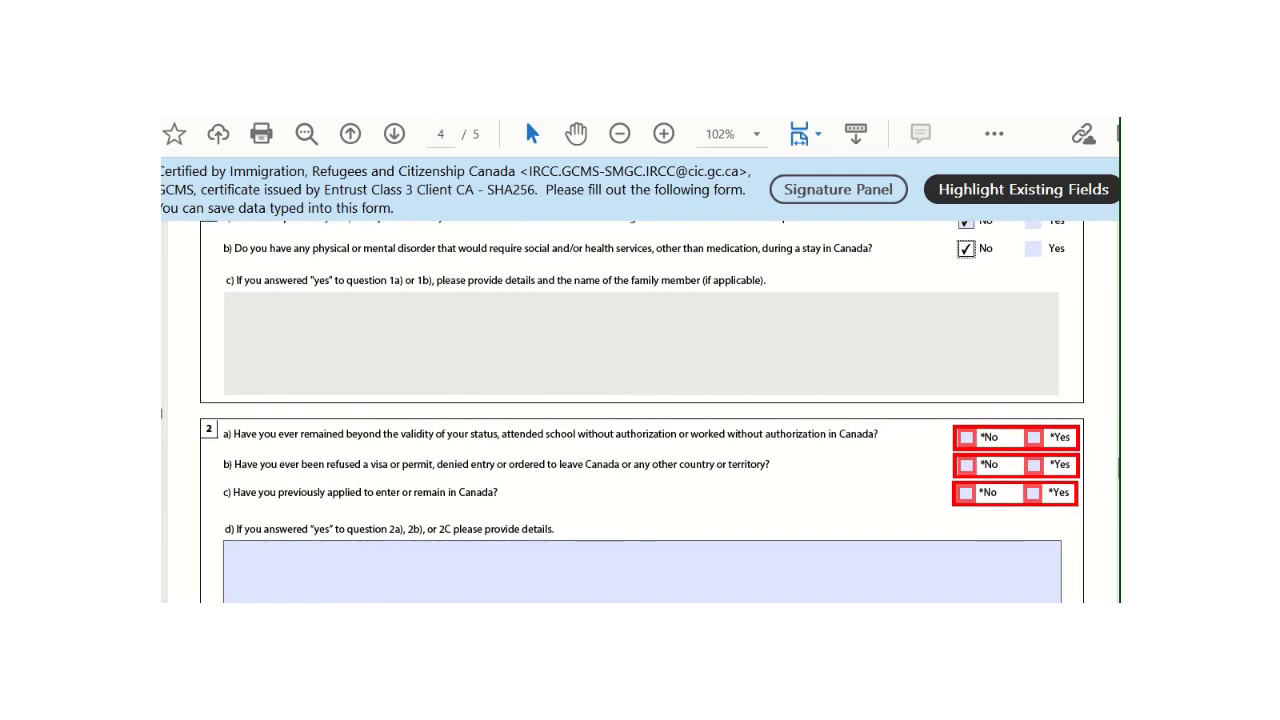
{"action": "scroll", "coordinate": [642, 430], "scroll_direction": "down", "scroll_amount": 2}
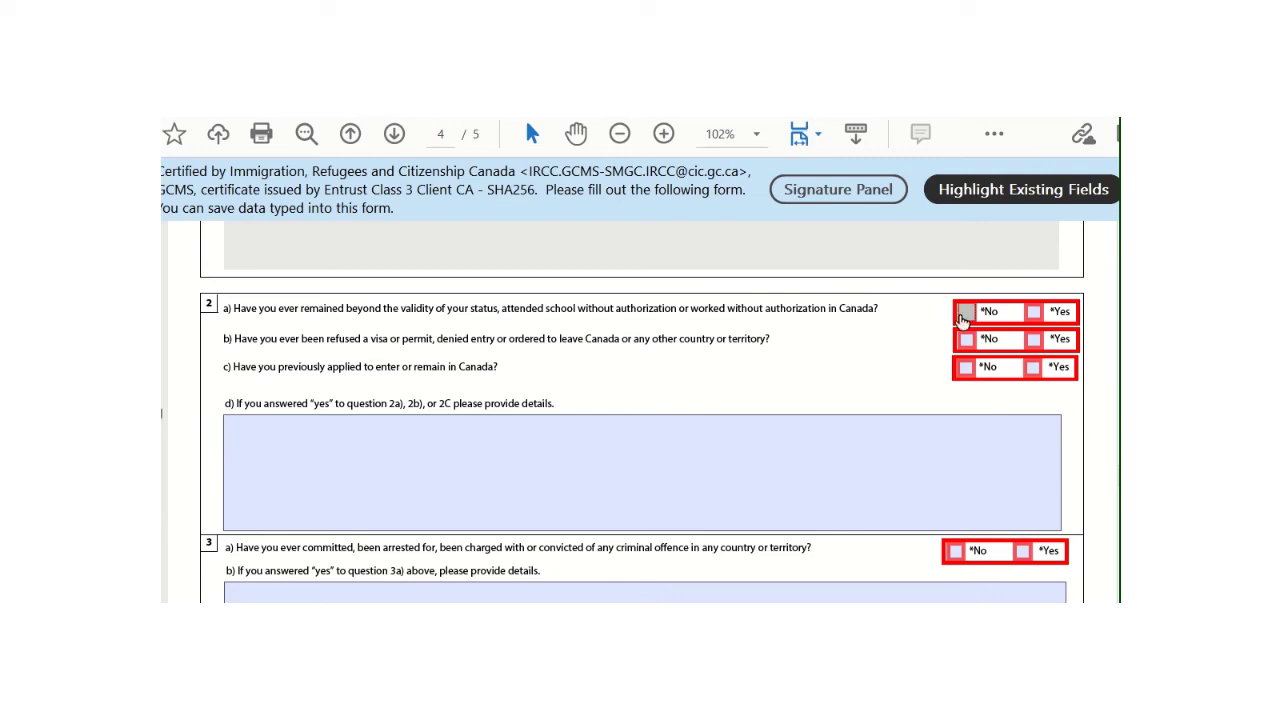
{"action": "left_click", "coordinate": [996, 312]}
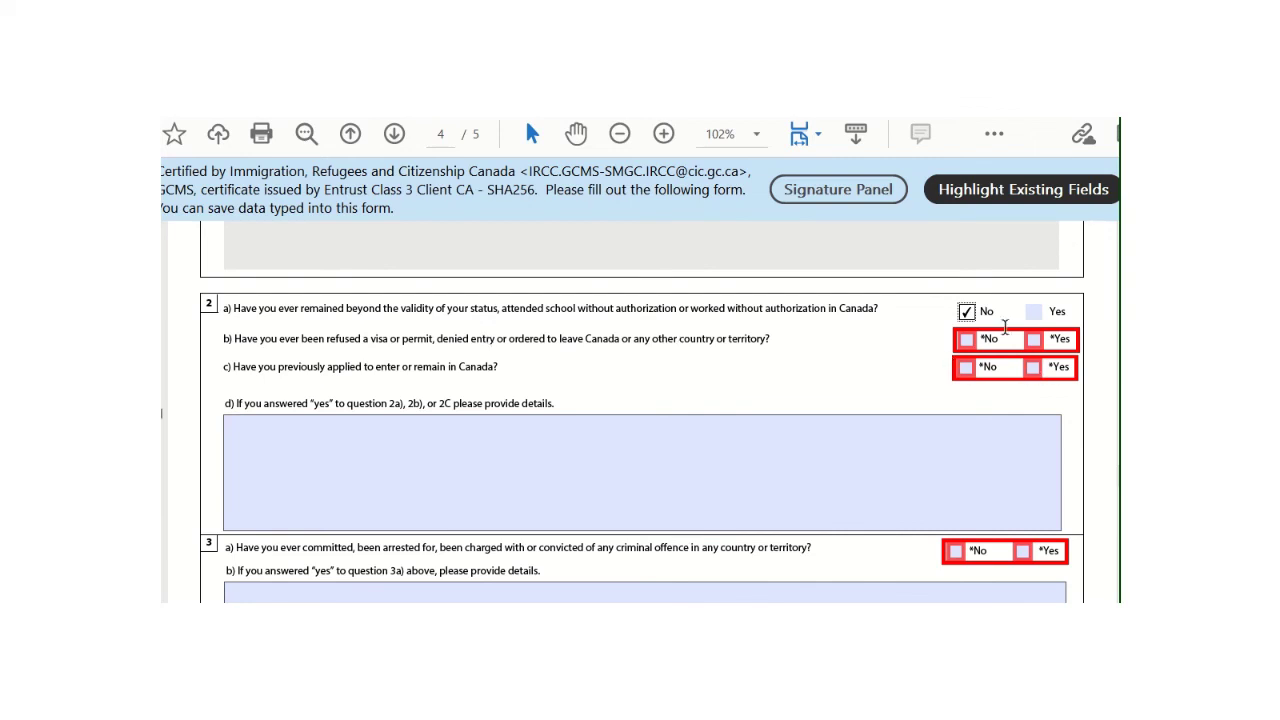
{"action": "left_click", "coordinate": [965, 342]}
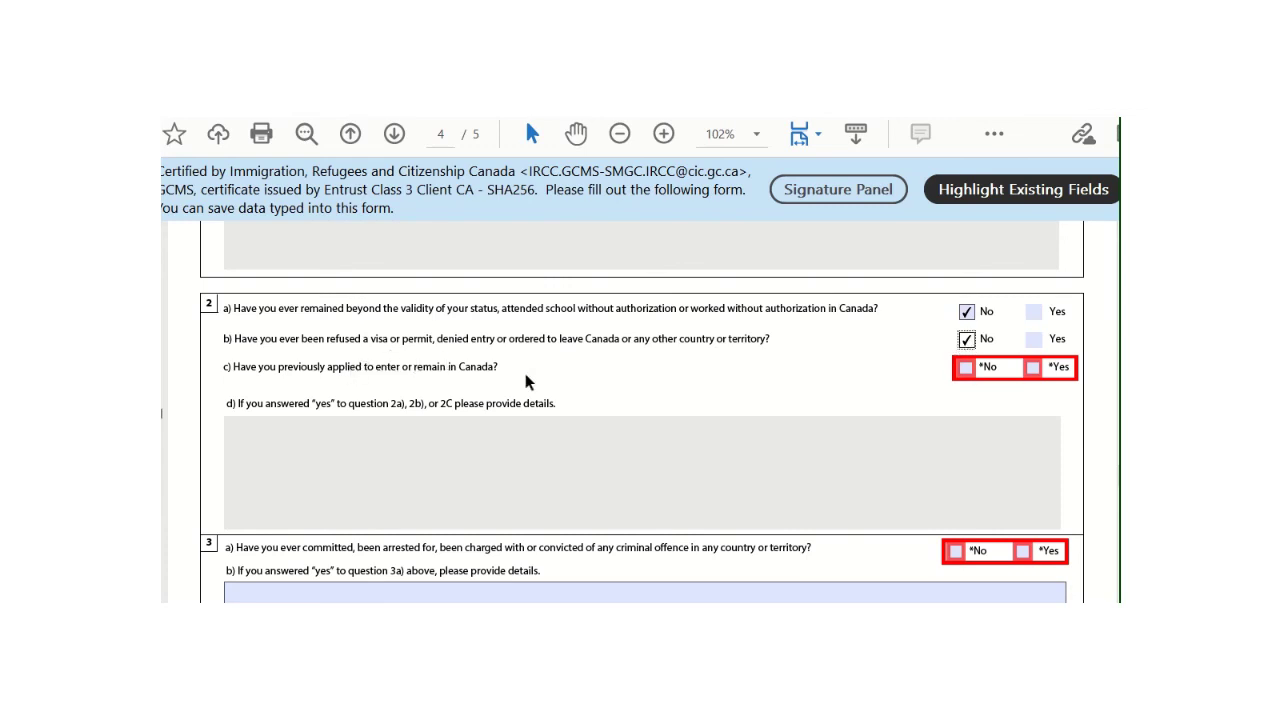
- Answer Yes to question 2c about previously applying to enter Canada and open the 2d details field for editing
{"action": "left_click", "coordinate": [1035, 371]}
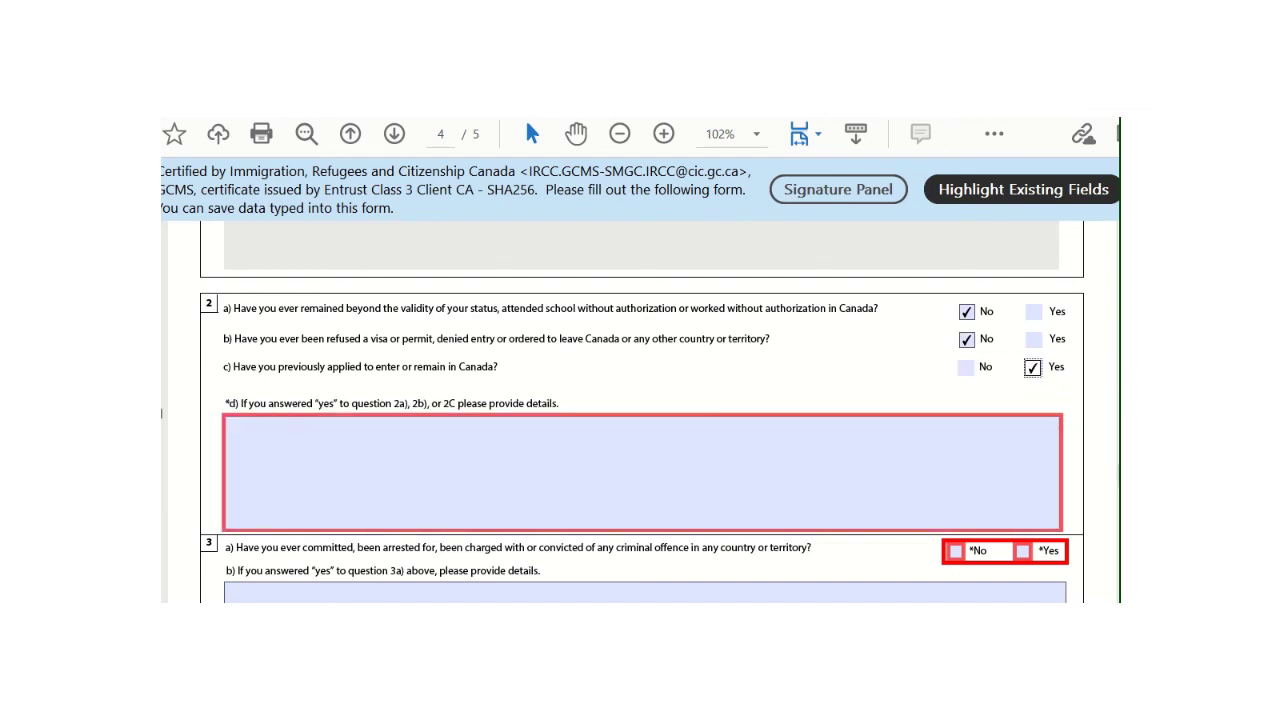
{"action": "scroll", "coordinate": [777, 340], "scroll_direction": "down", "scroll_amount": 3}
{"action": "left_click", "coordinate": [777, 327]}
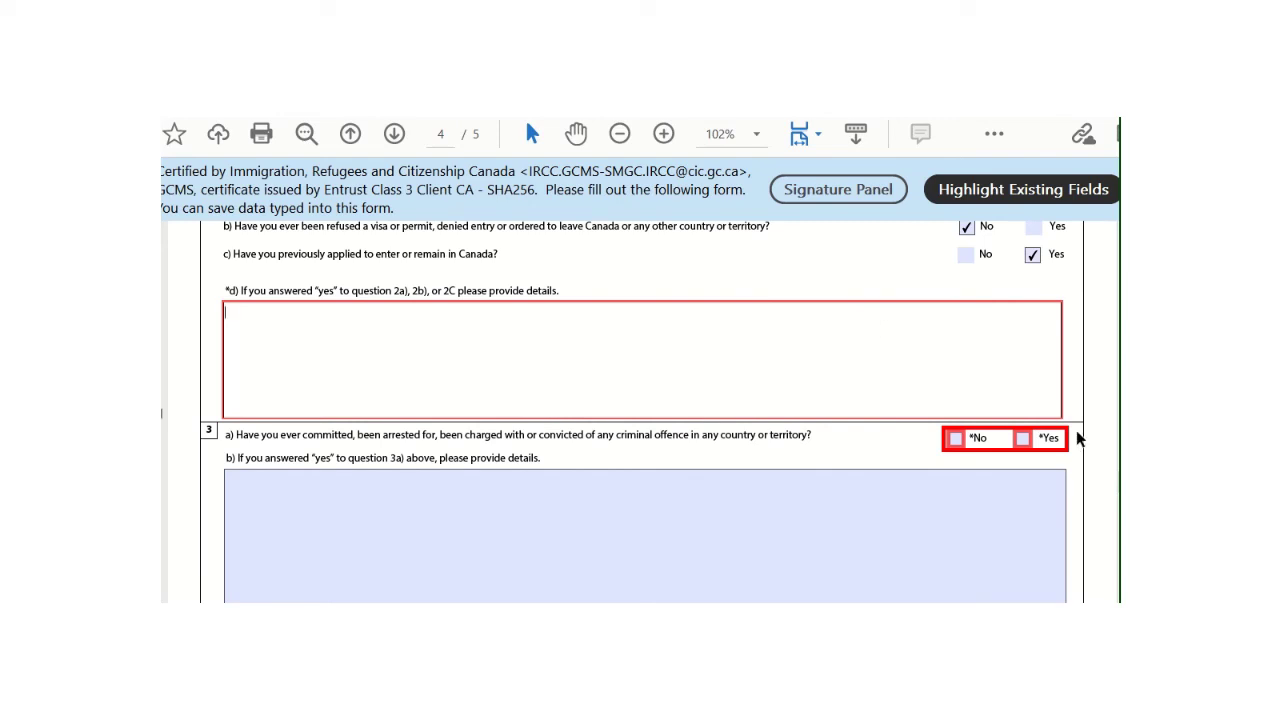
- Answer No to question 3a about criminal offences, arrests or convictions
{"action": "scroll", "coordinate": [642, 434], "scroll_direction": "down", "scroll_amount": 4}
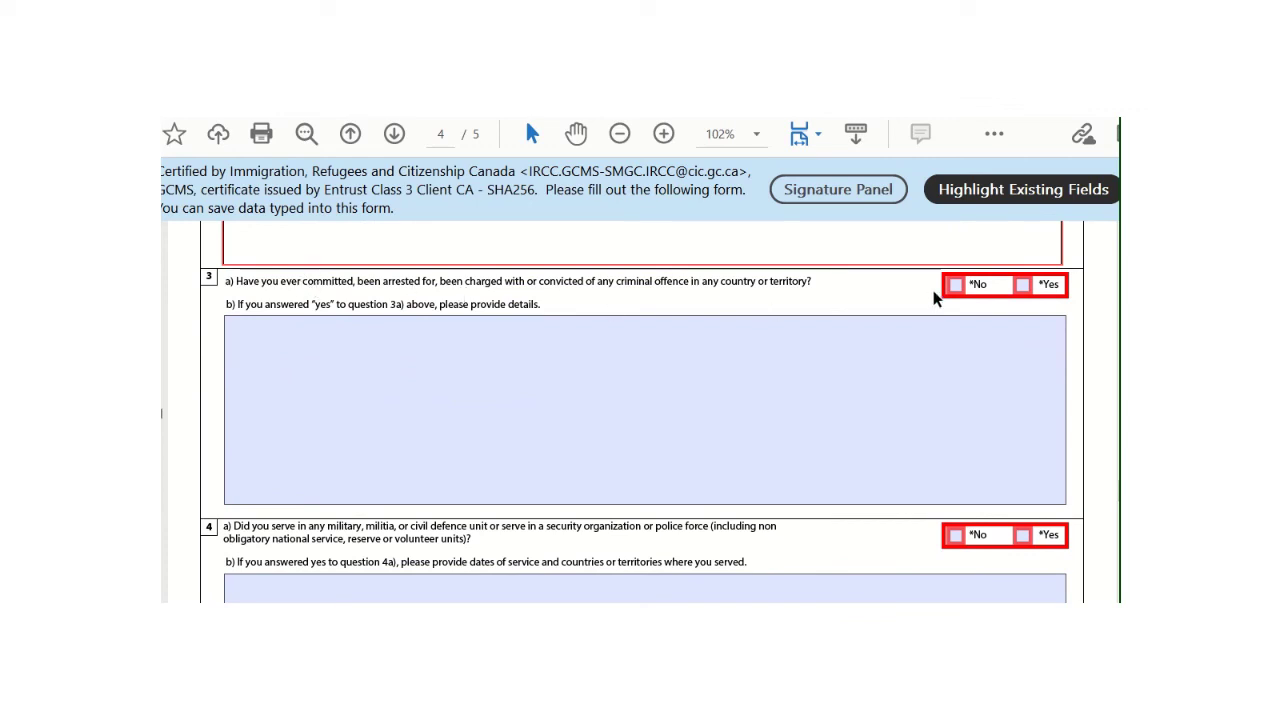
{"action": "left_click", "coordinate": [1022, 285]}
{"action": "left_click", "coordinate": [955, 285]}
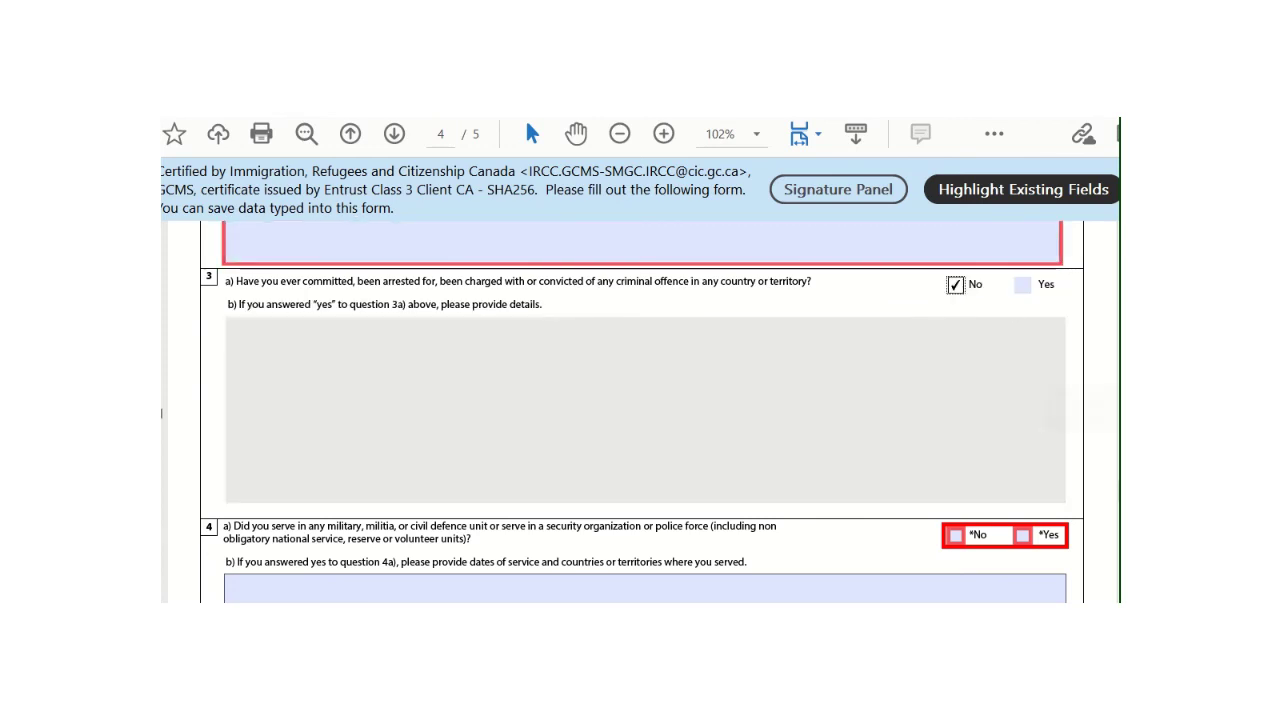
- Answer Yes to question 4a about military or police service and open the 4b service details field for editing
{"action": "scroll", "coordinate": [640, 410], "scroll_direction": "down", "scroll_amount": 2}
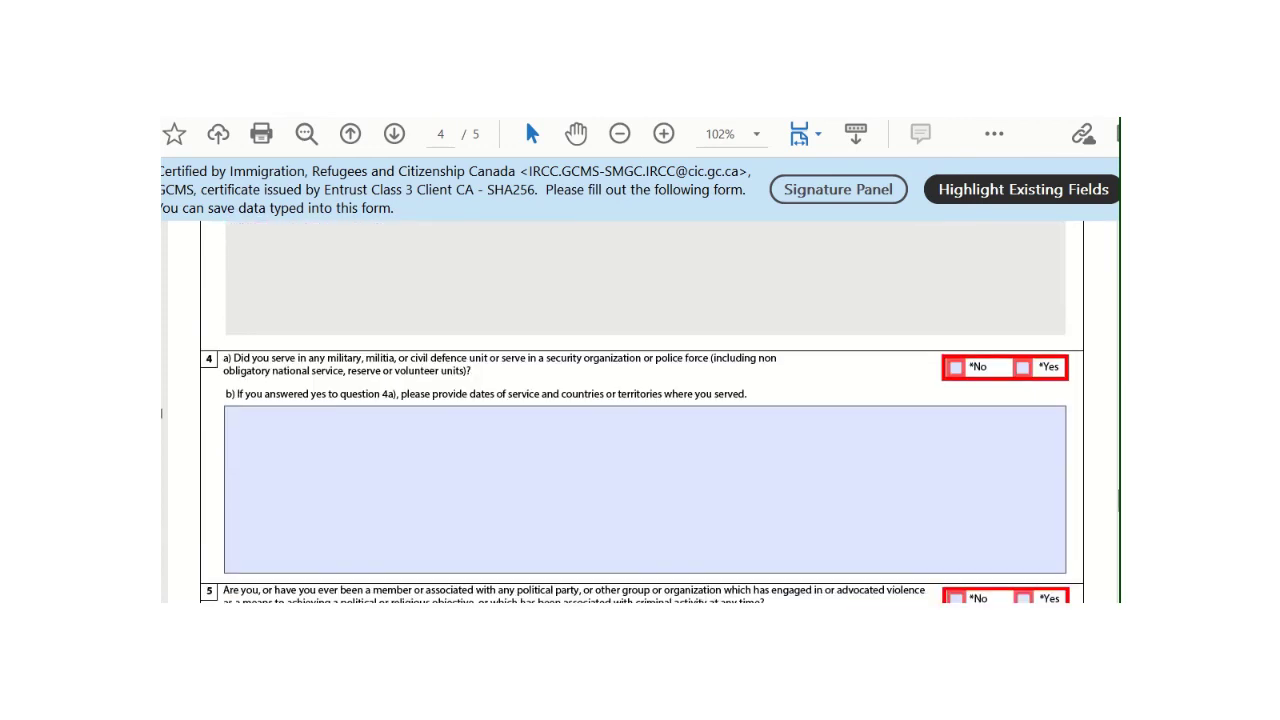
{"action": "left_click", "coordinate": [1021, 367]}
{"action": "left_click", "coordinate": [890, 445]}
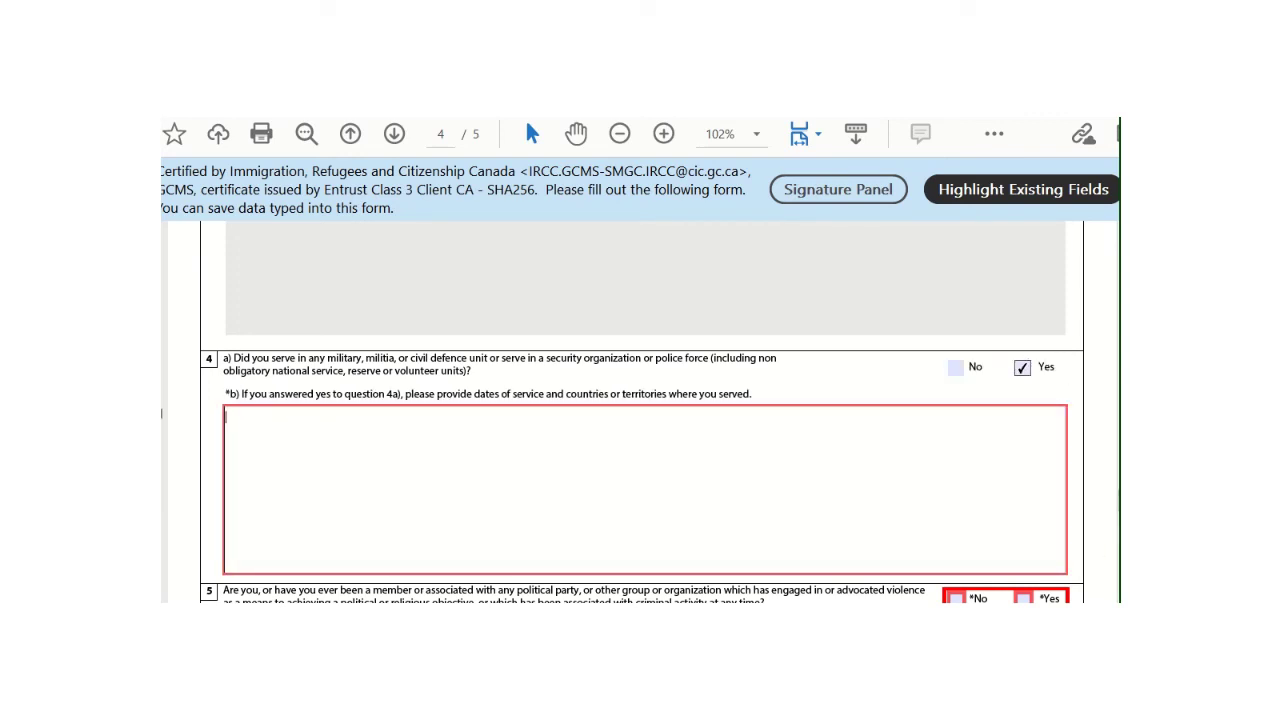
- Answer Yes to question 5 about membership in violent groups and question 6 about ill treatment of prisoners or civilians
{"action": "scroll", "coordinate": [640, 430], "scroll_direction": "down", "scroll_amount": 5}
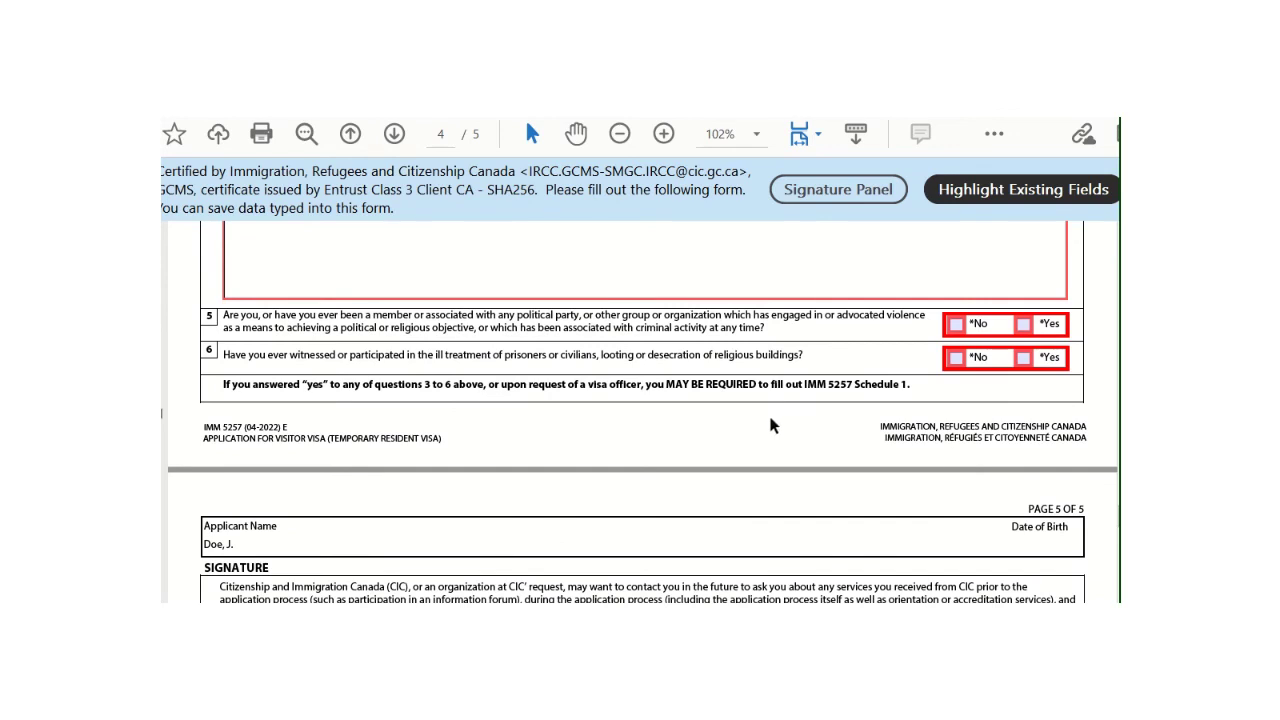
{"action": "left_click", "coordinate": [1025, 324]}
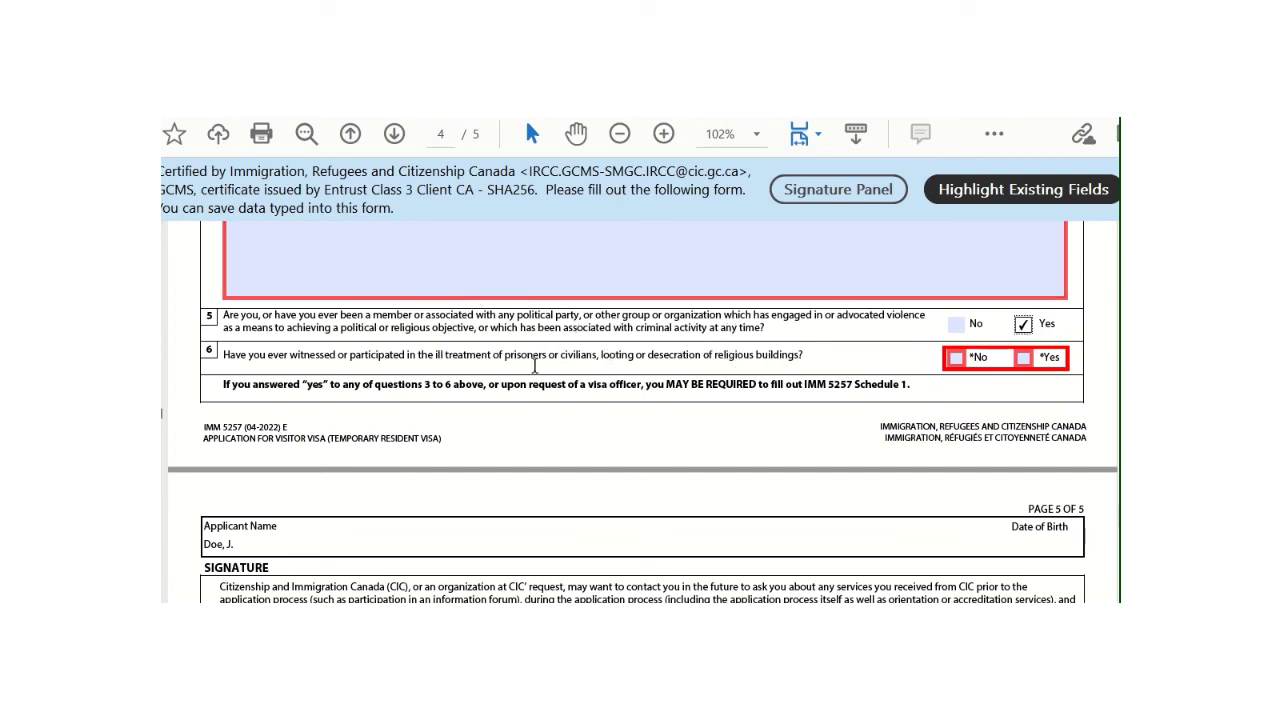
{"action": "left_click", "coordinate": [1021, 362]}
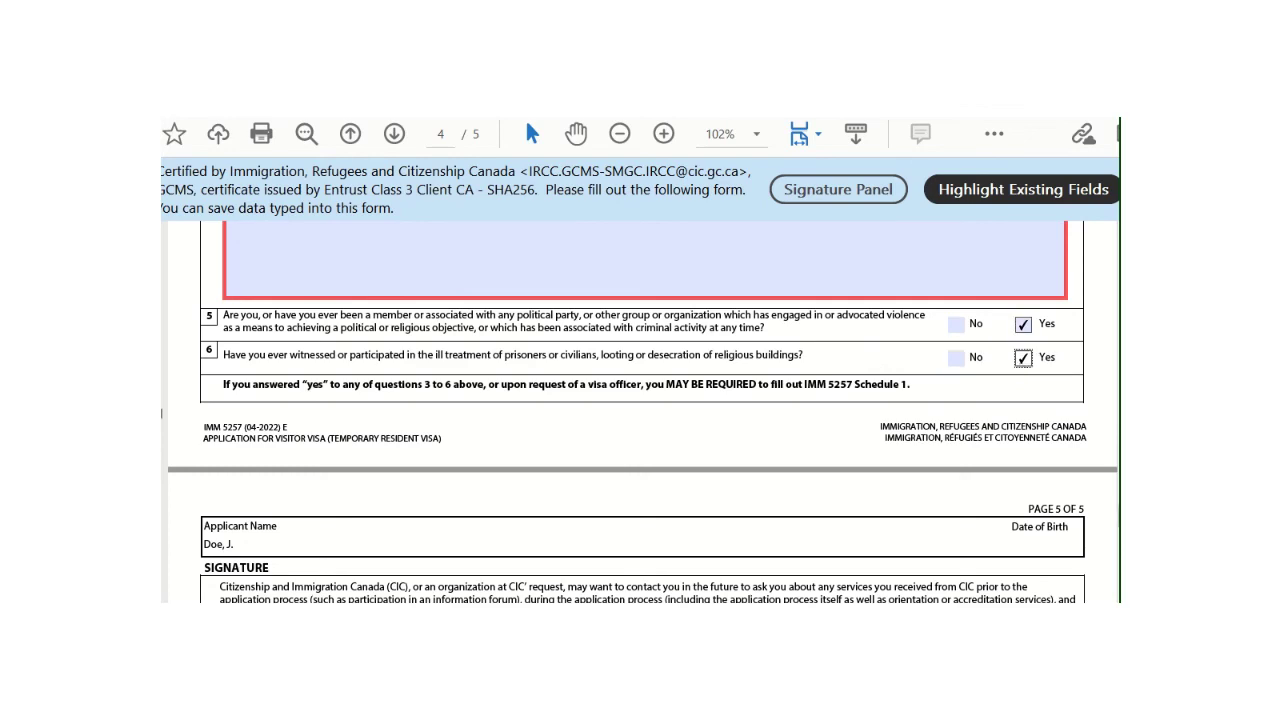
- Answer No to the consent question about being contacted by CIC in the future in the Signature section
{"action": "scroll", "coordinate": [640, 410], "scroll_direction": "down", "scroll_amount": 5}
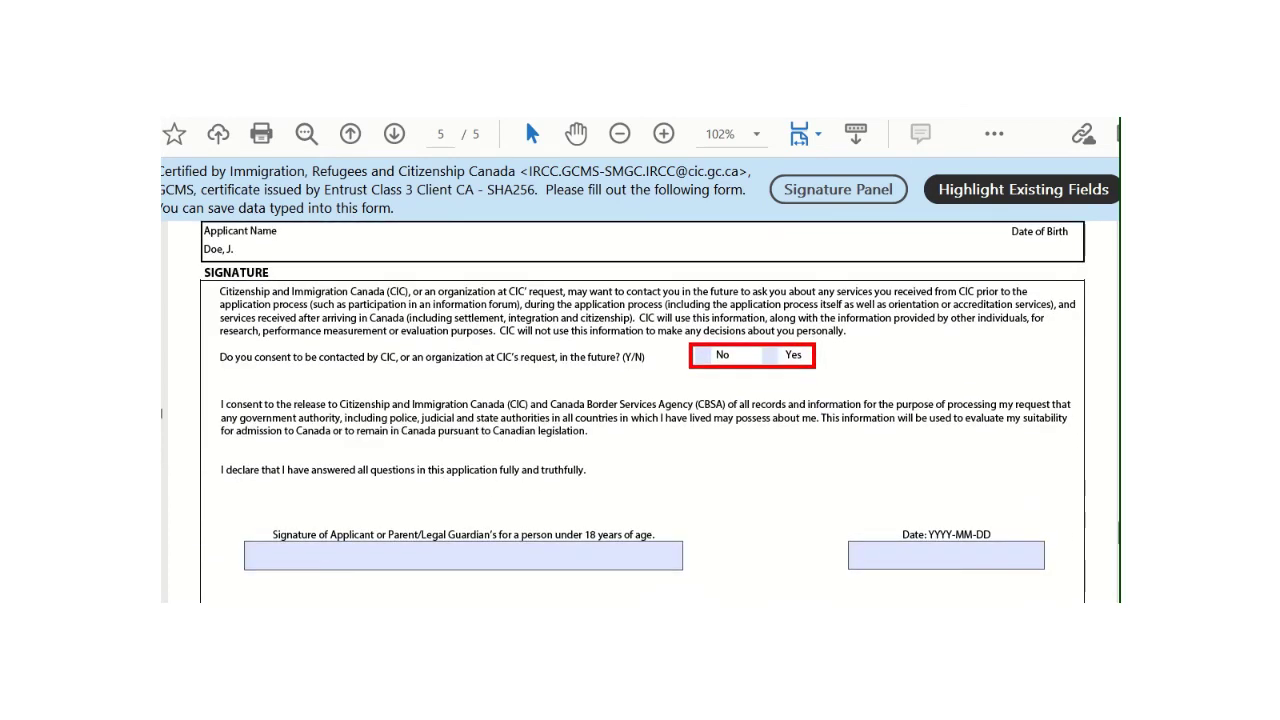
{"action": "left_click", "coordinate": [701, 360]}
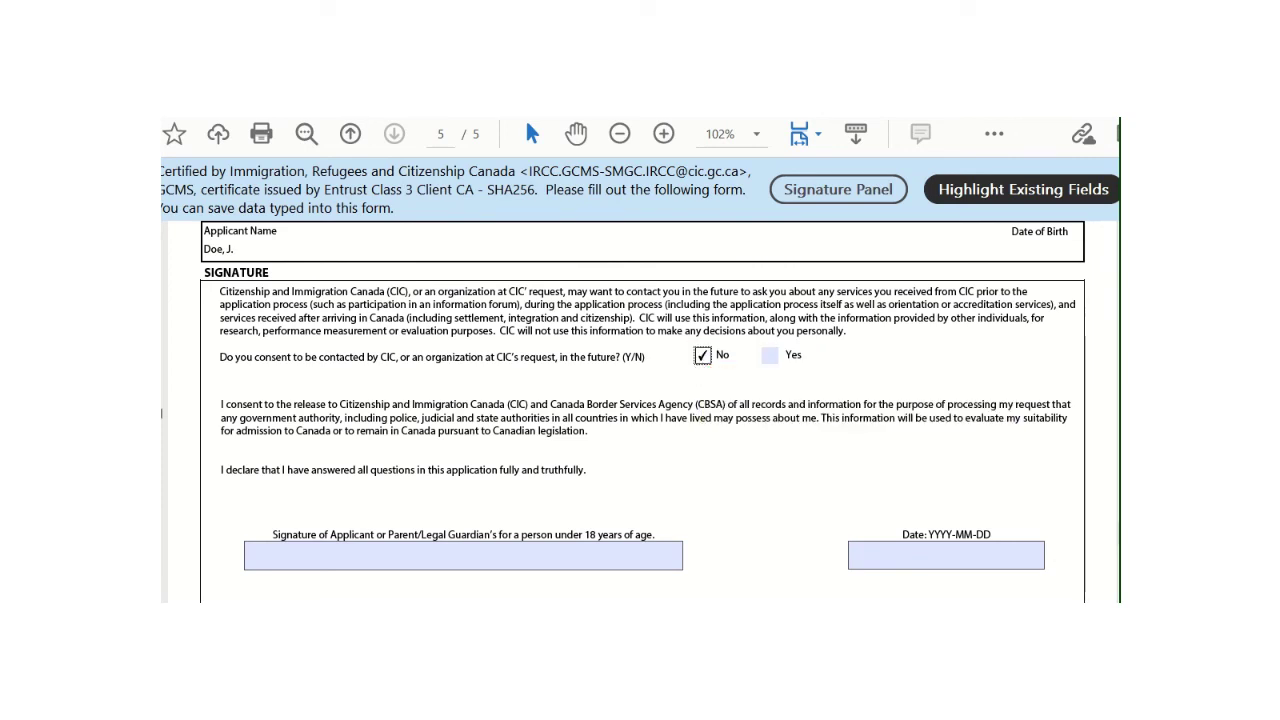
- Examine the applicant signature and date fields, then the Validate control at the end of the form
{"action": "scroll", "coordinate": [510, 400], "scroll_direction": "down", "scroll_amount": 4}
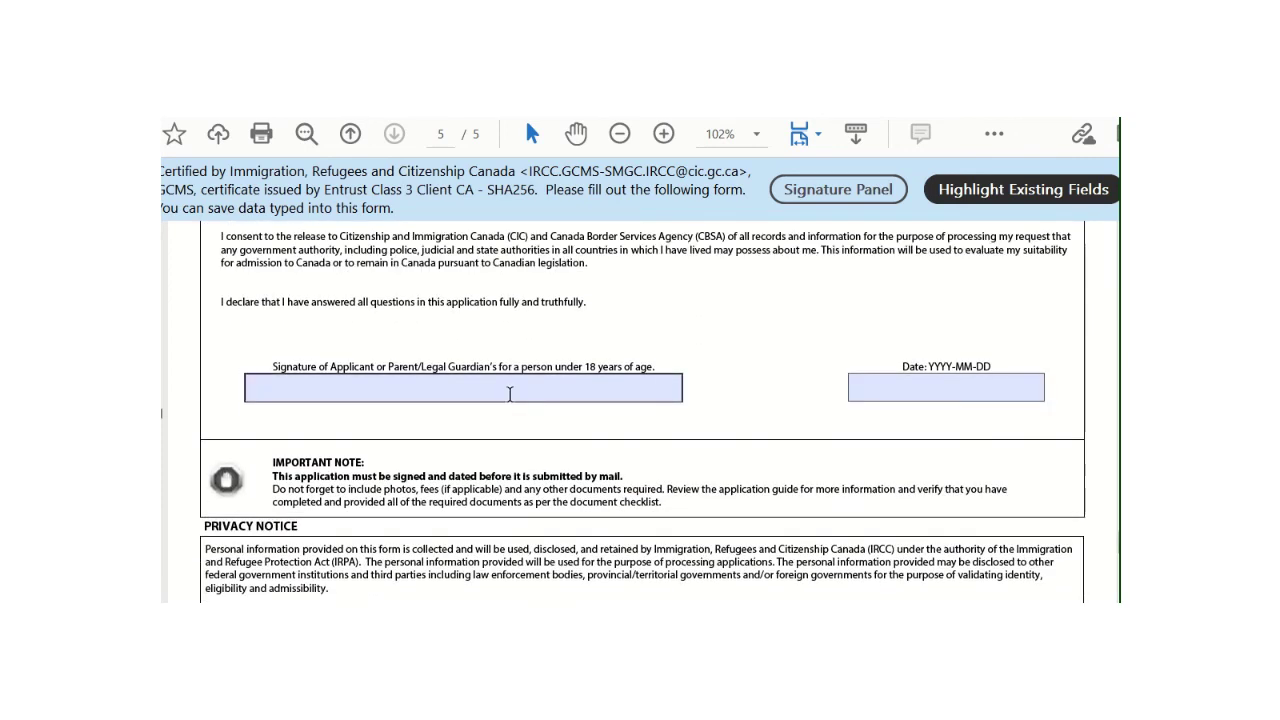
{"action": "left_click", "coordinate": [510, 394]}
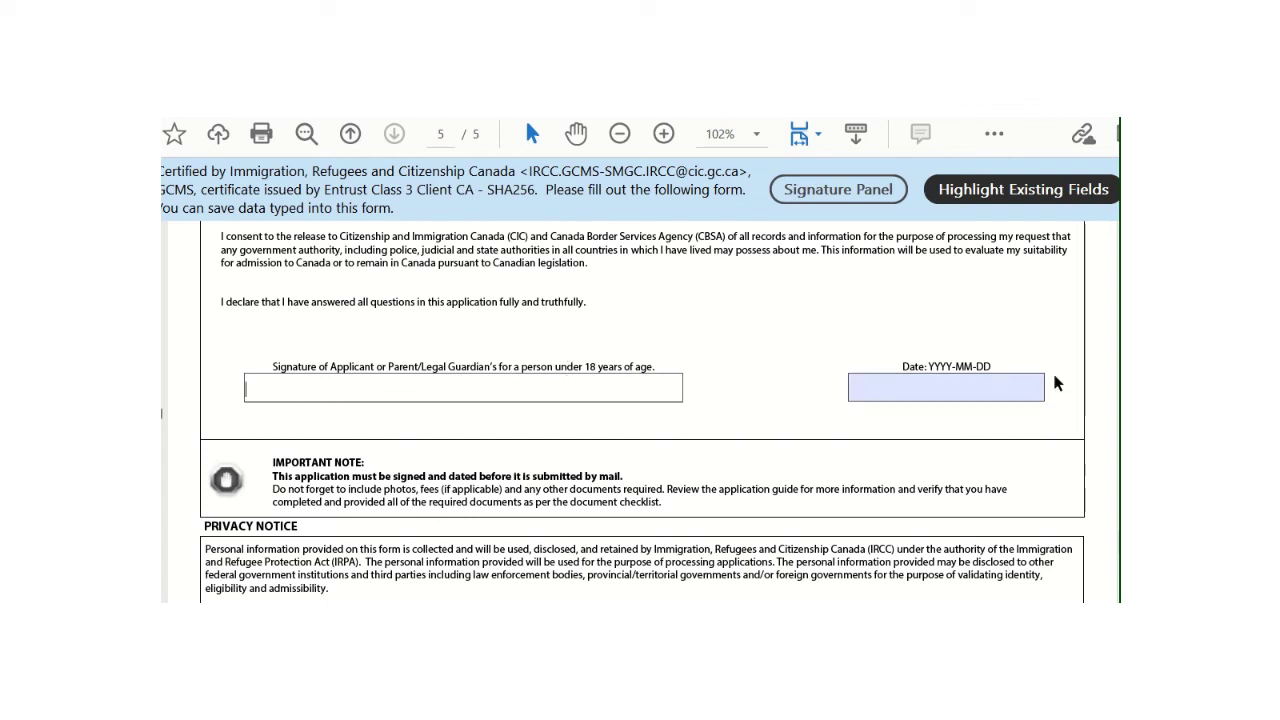
{"action": "left_click", "coordinate": [969, 386]}
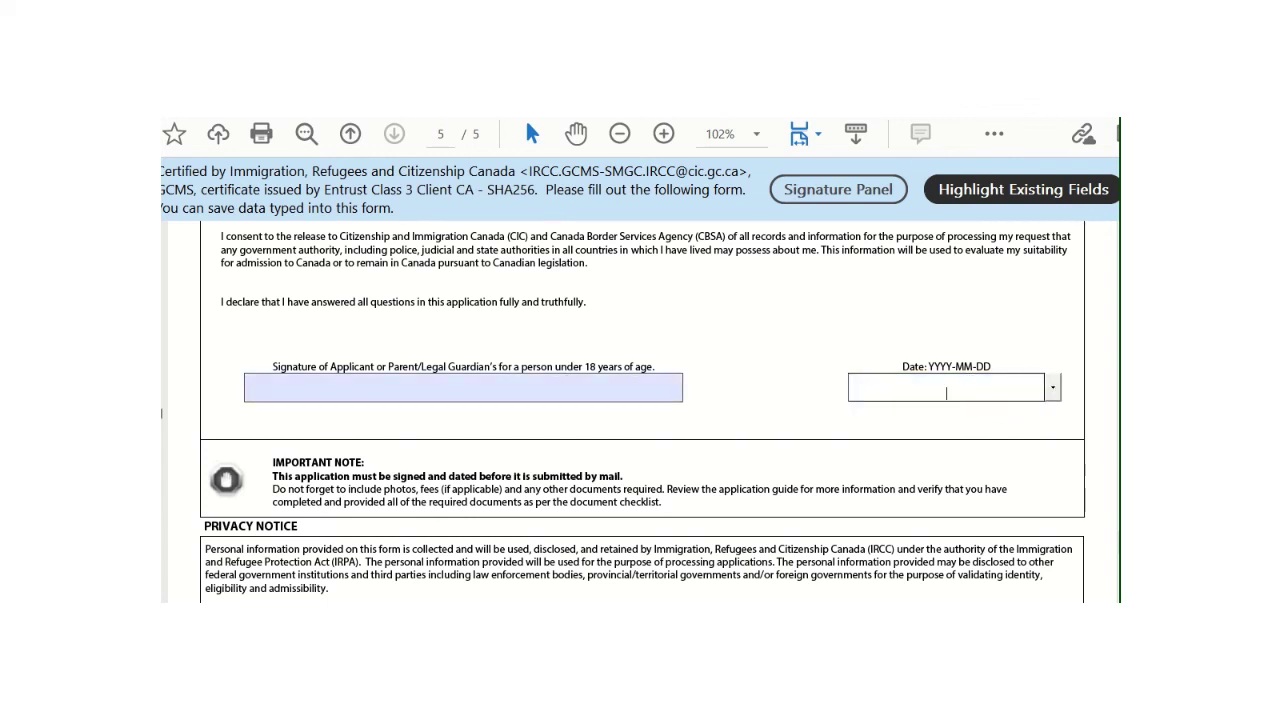
{"action": "scroll", "coordinate": [726, 366], "scroll_direction": "down", "scroll_amount": 10}
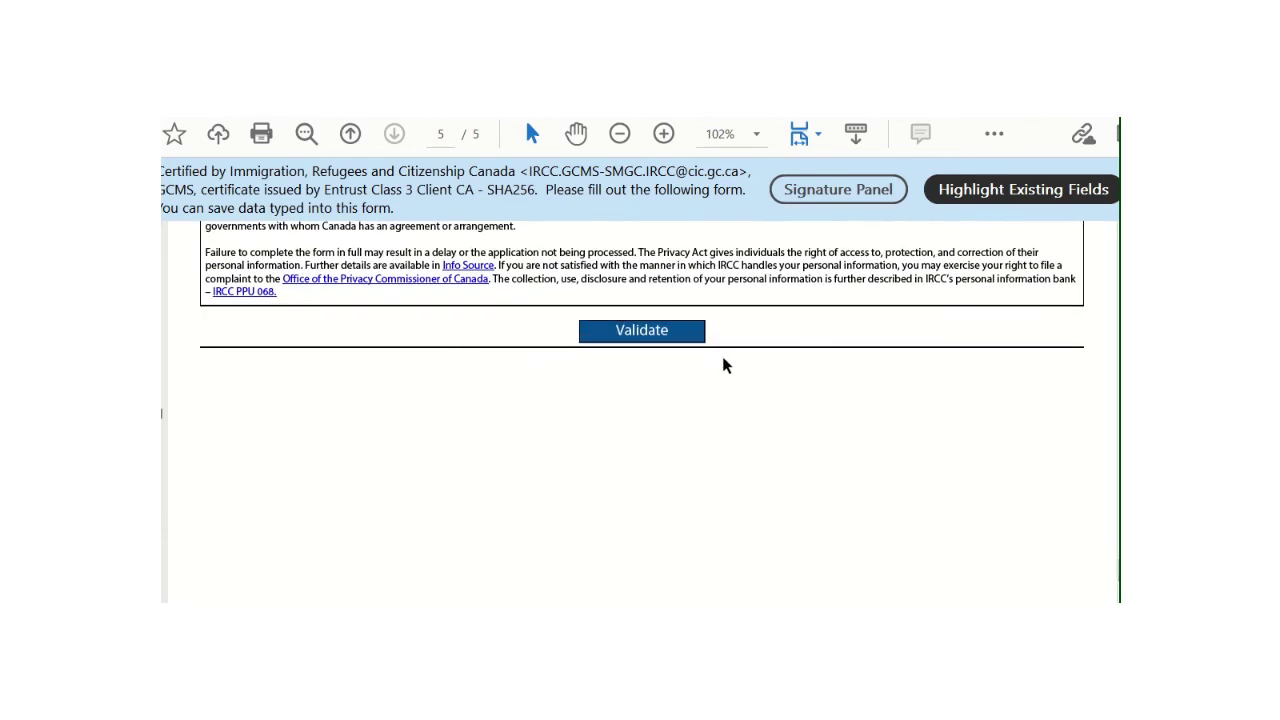